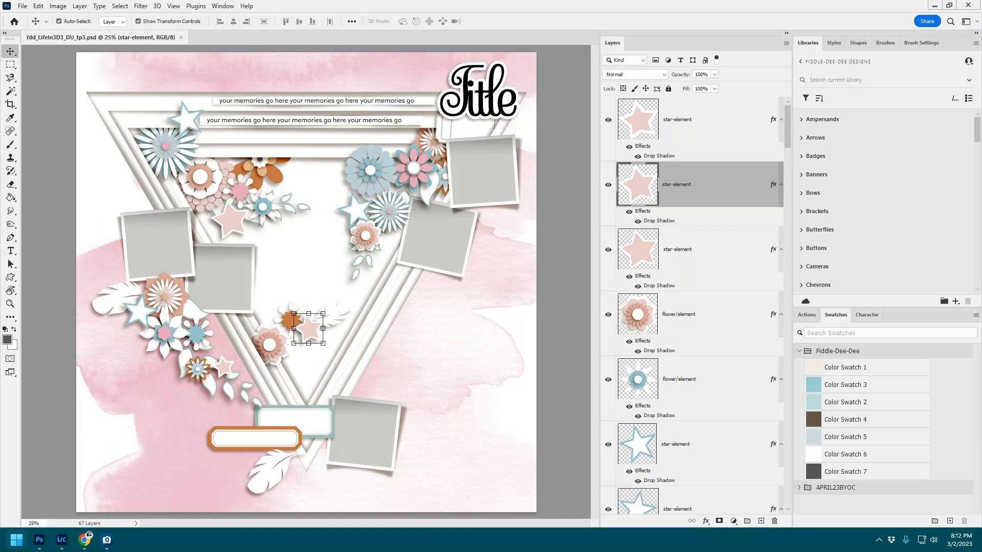
Step: Open the preview file fdd_LifeIn3D3_DU_pvw.psd from File Explorer, view the four template designs and close it
{"action": "key", "text": "super+e"}
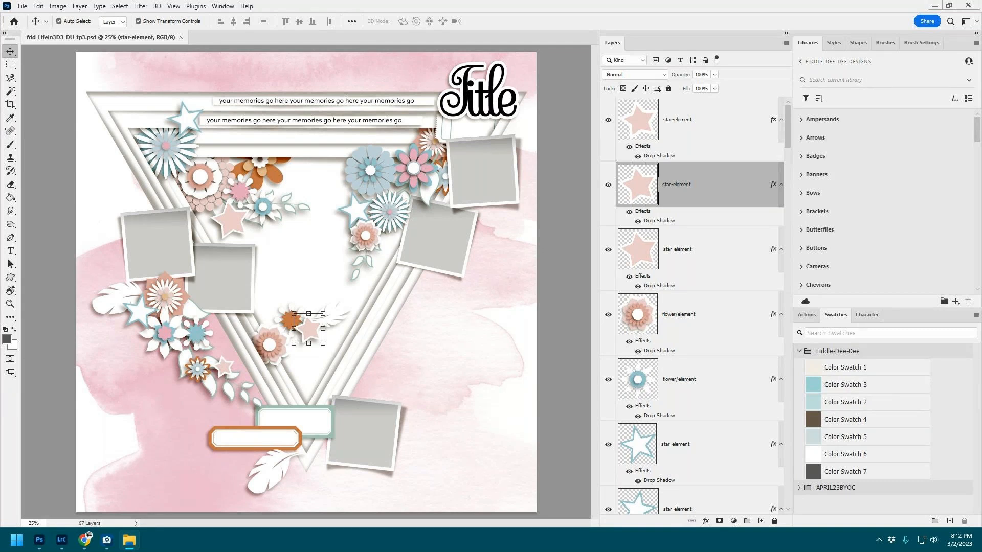
{"action": "left_click_drag", "start_coordinate": [575, 83], "coordinate": [550, 35]}
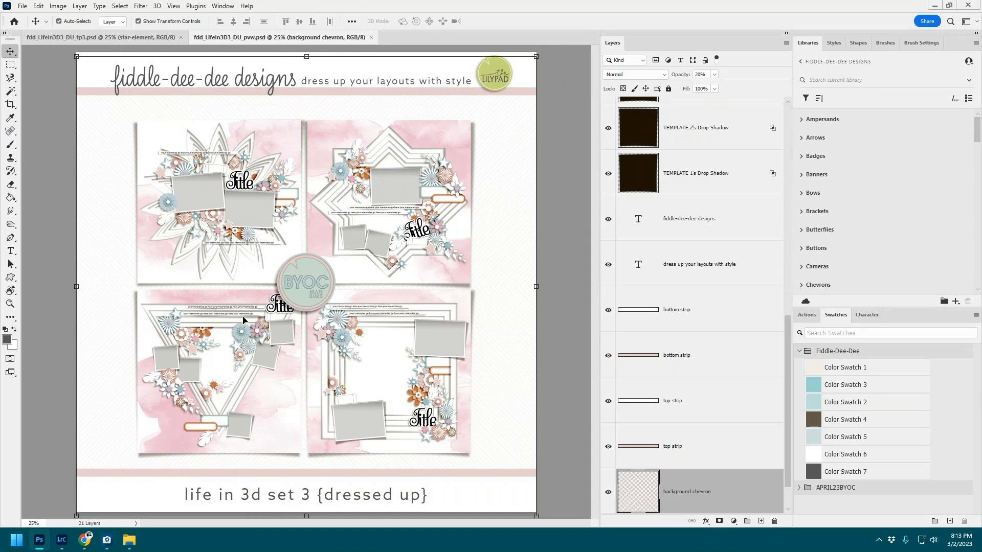
{"action": "left_click", "coordinate": [372, 38]}
Step: Switch to Lightroom Classic, find the photo of orange slices floating in a pot, and open it for developing
{"action": "mouse_move", "coordinate": [62, 544]}
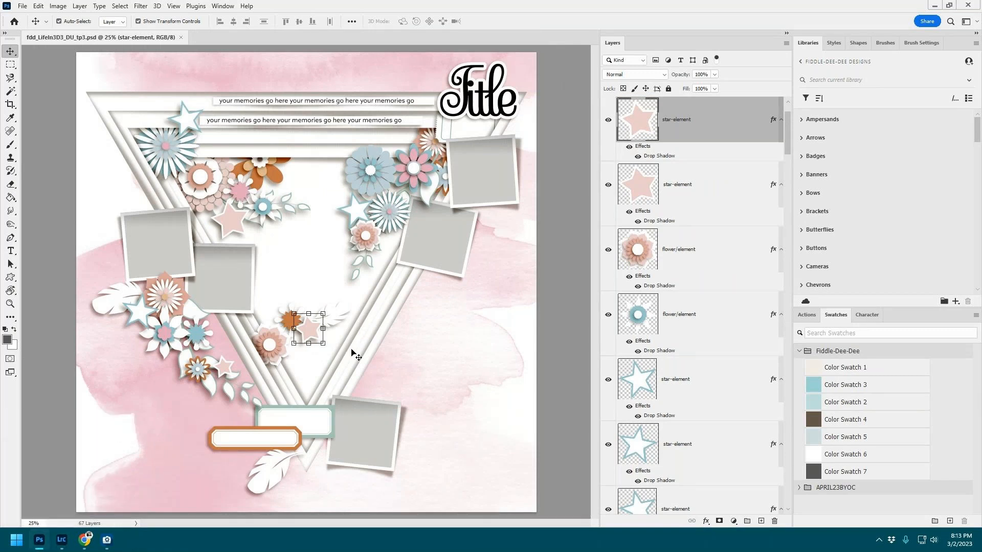
{"action": "left_click", "coordinate": [58, 543]}
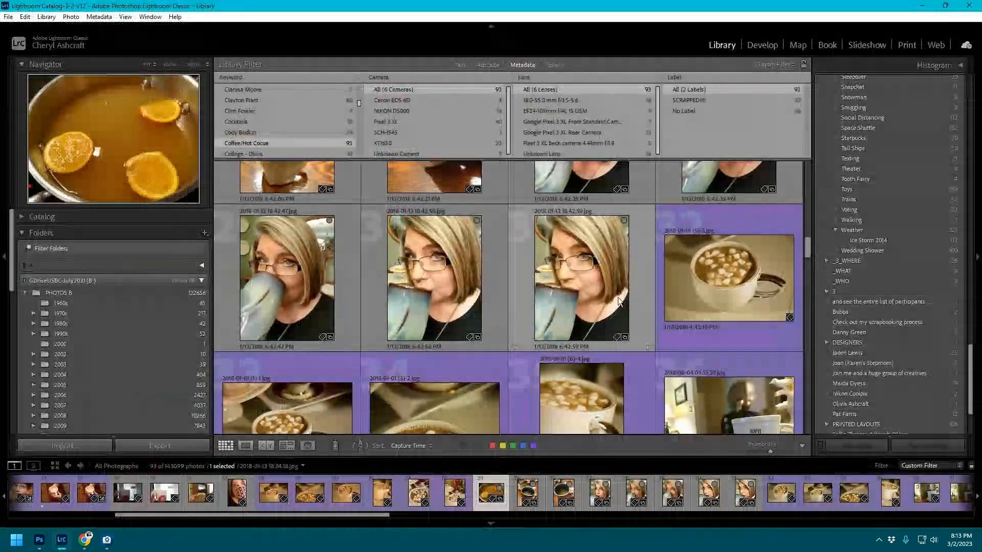
{"action": "scroll", "coordinate": [618, 299], "scroll_direction": "up", "scroll_amount": 2}
{"action": "scroll", "coordinate": [617, 299], "scroll_direction": "up", "scroll_amount": 2}
{"action": "scroll", "coordinate": [618, 298], "scroll_direction": "up", "scroll_amount": 1}
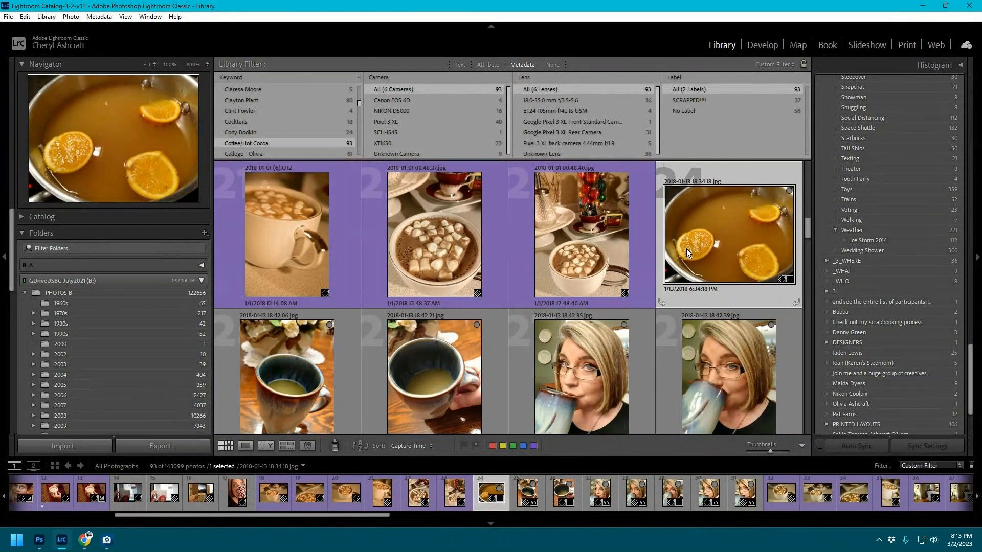
{"action": "left_click", "coordinate": [339, 324]}
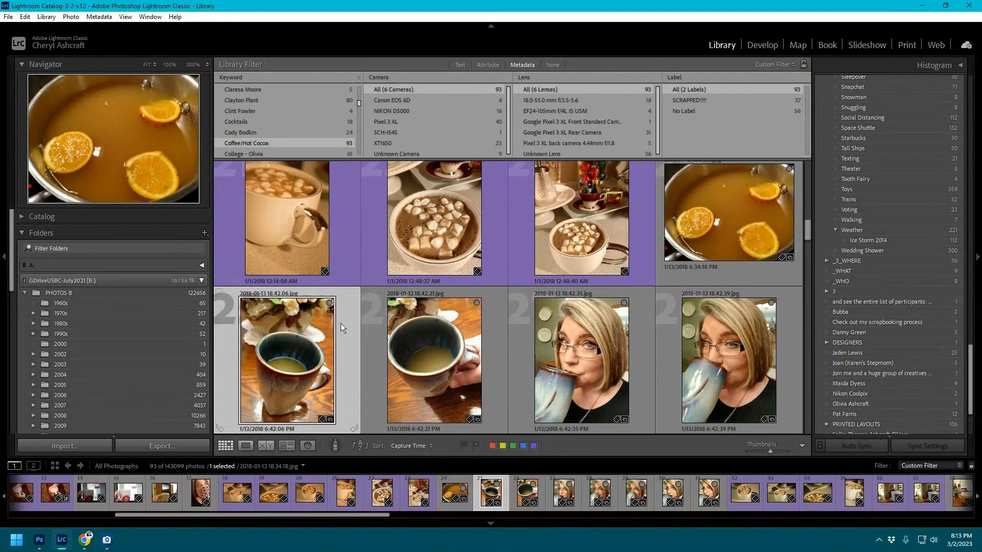
{"action": "left_click", "coordinate": [706, 272]}
{"action": "left_click", "coordinate": [769, 47]}
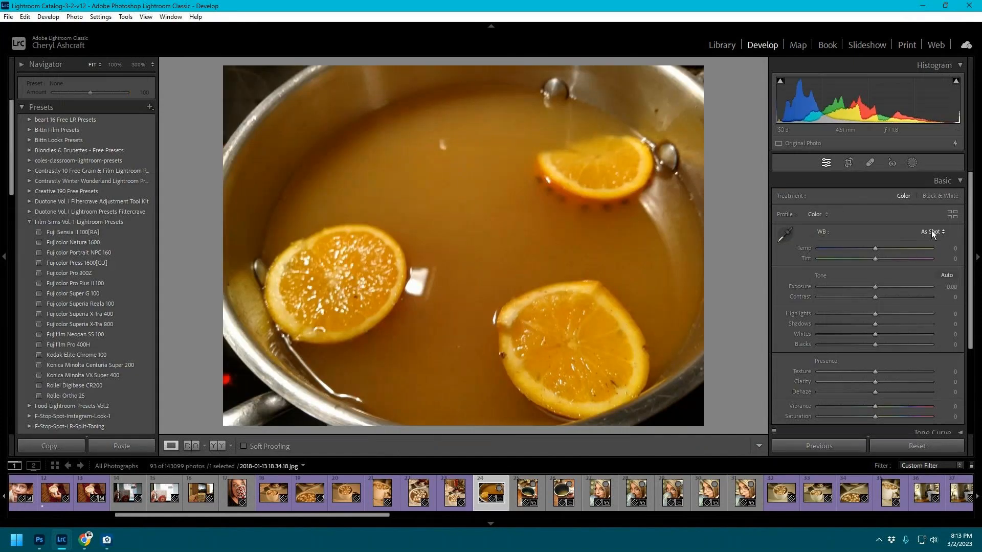
{"action": "left_click", "coordinate": [931, 231]}
{"action": "left_click", "coordinate": [900, 254]}
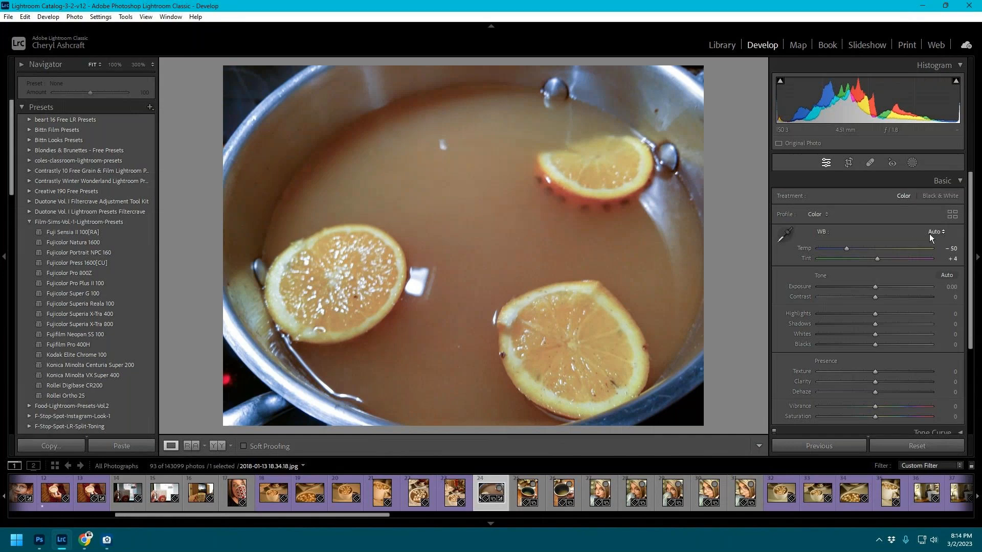
{"action": "left_click", "coordinate": [946, 276]}
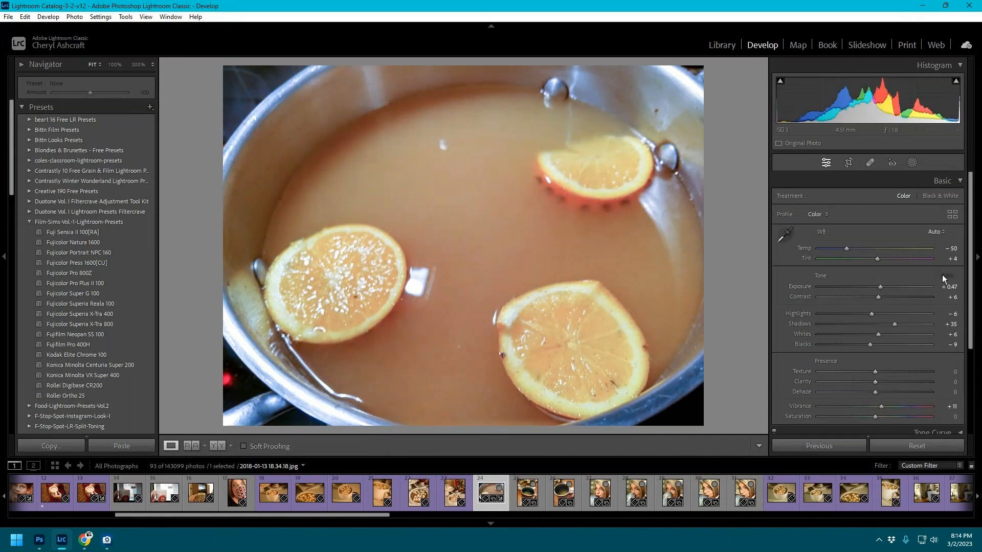
{"action": "left_click", "coordinate": [892, 446]}
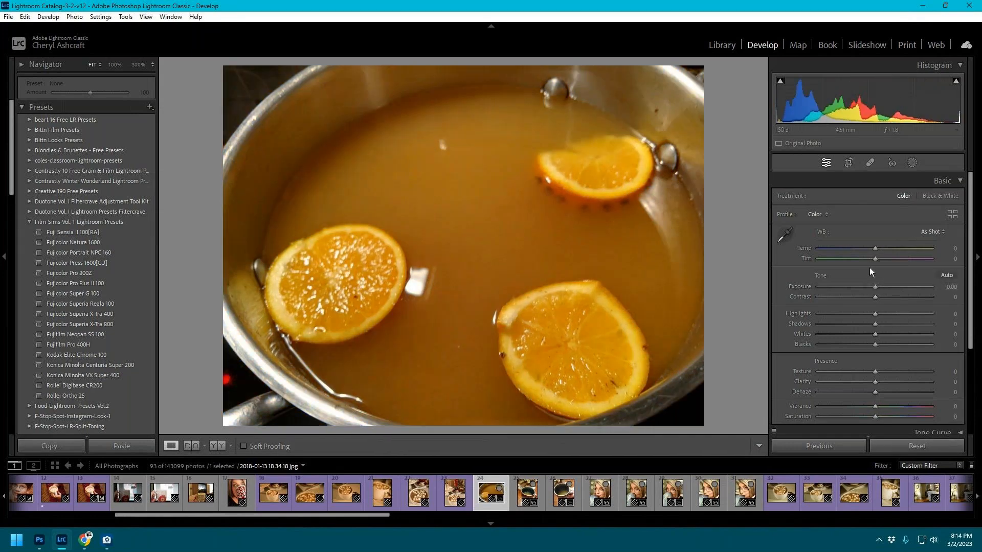
Step: Set the orange-slice photo's Exposure to +0.43 and Blacks to −29
{"action": "left_click_drag", "start_coordinate": [875, 284], "coordinate": [882, 282]}
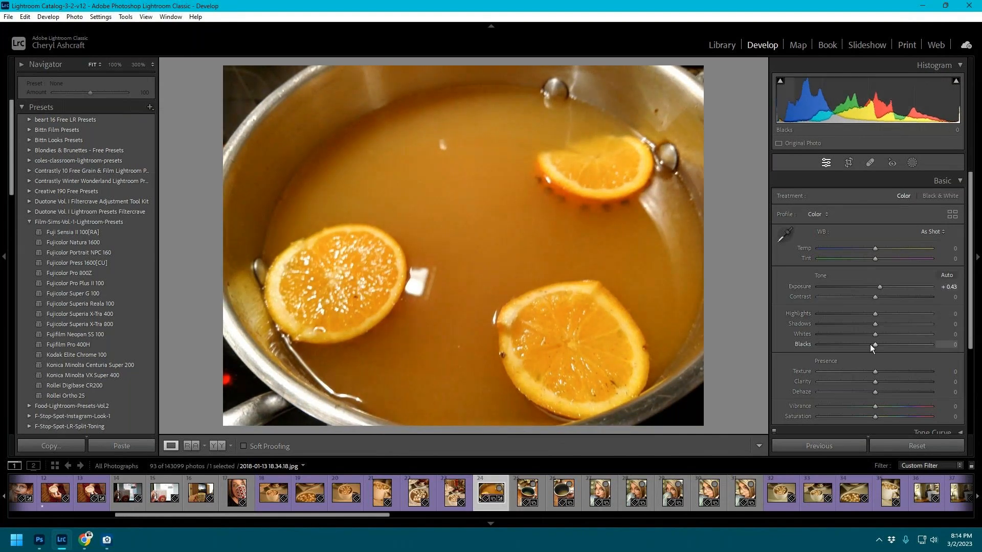
{"action": "left_click_drag", "start_coordinate": [874, 344], "coordinate": [857, 343]}
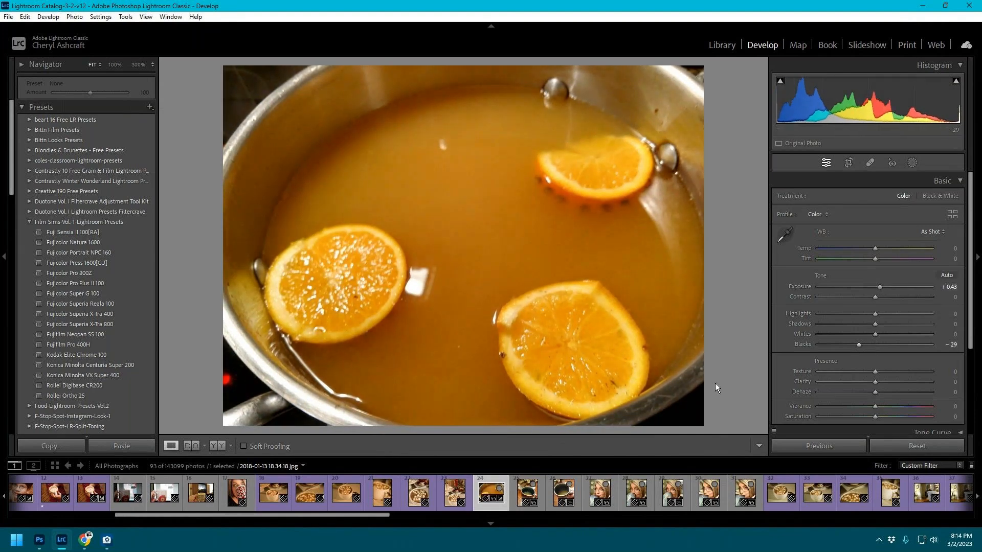
Step: Correct the upright mug photo using Auto white balance with Temp adjusted to −18, plus Auto tone with Blacks lowered to −26
{"action": "left_click", "coordinate": [541, 487]}
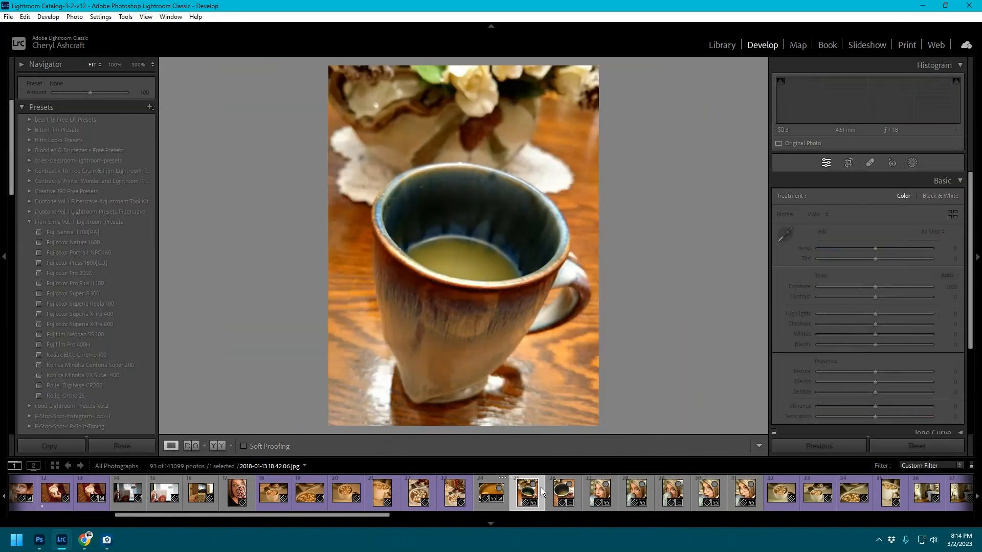
{"action": "left_click", "coordinate": [933, 233]}
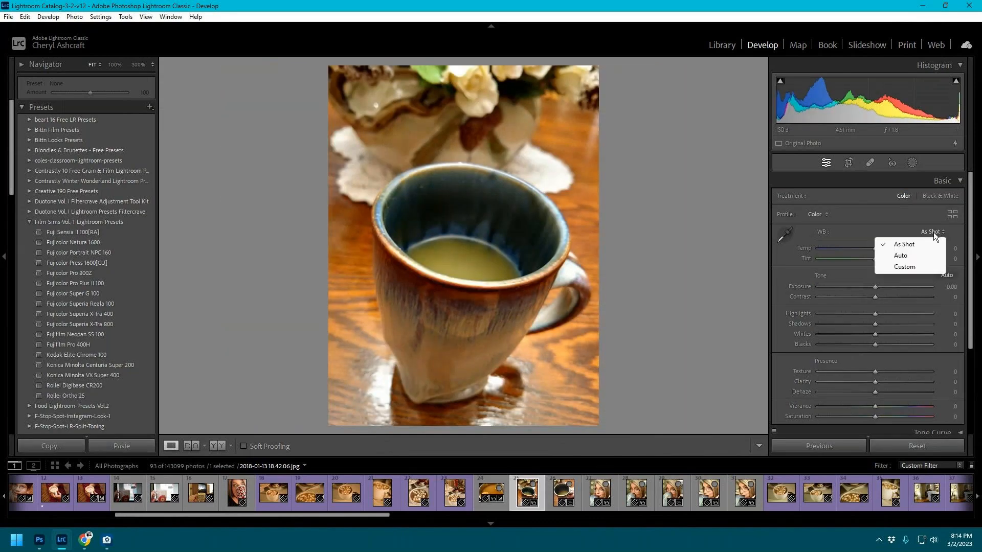
{"action": "left_click", "coordinate": [919, 256]}
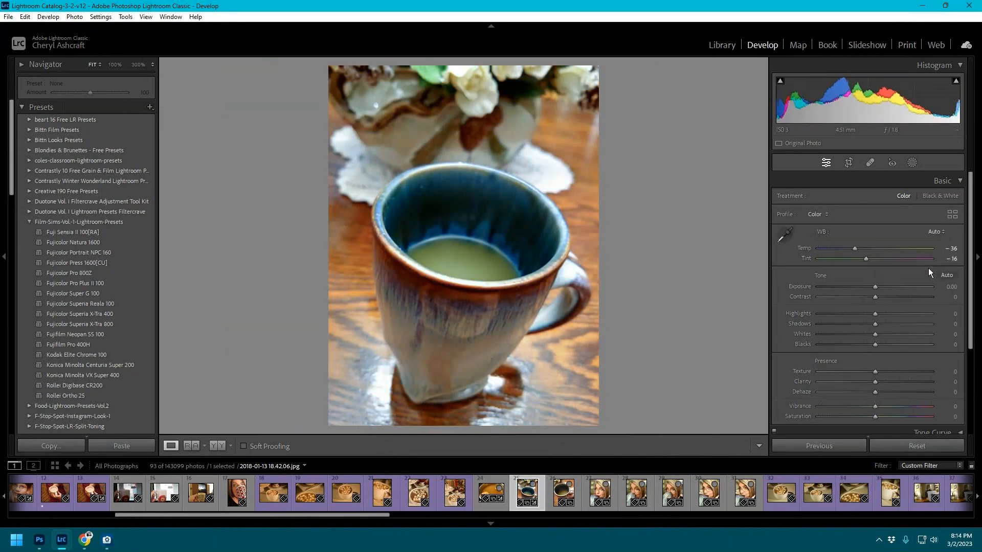
{"action": "left_click_drag", "start_coordinate": [855, 249], "coordinate": [866, 243]}
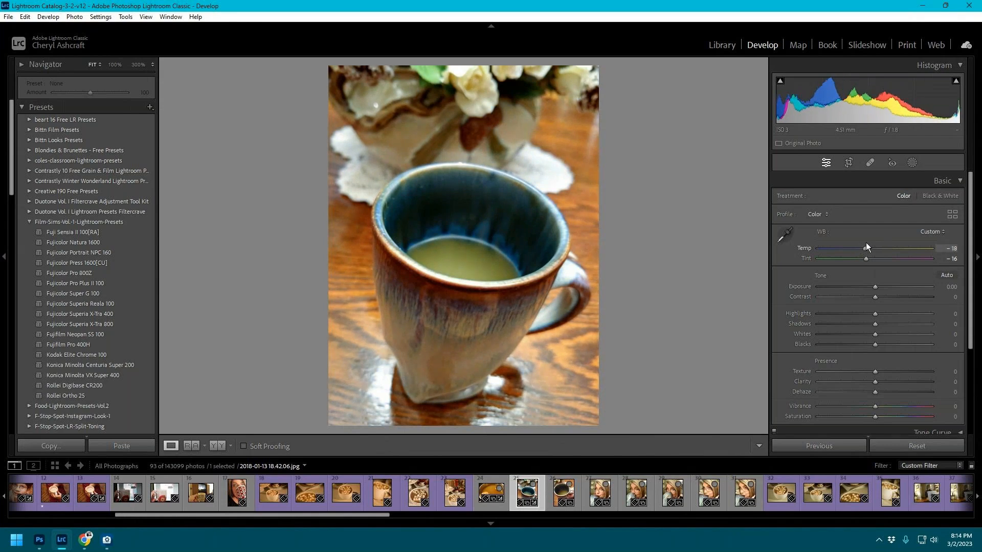
{"action": "left_click", "coordinate": [947, 277]}
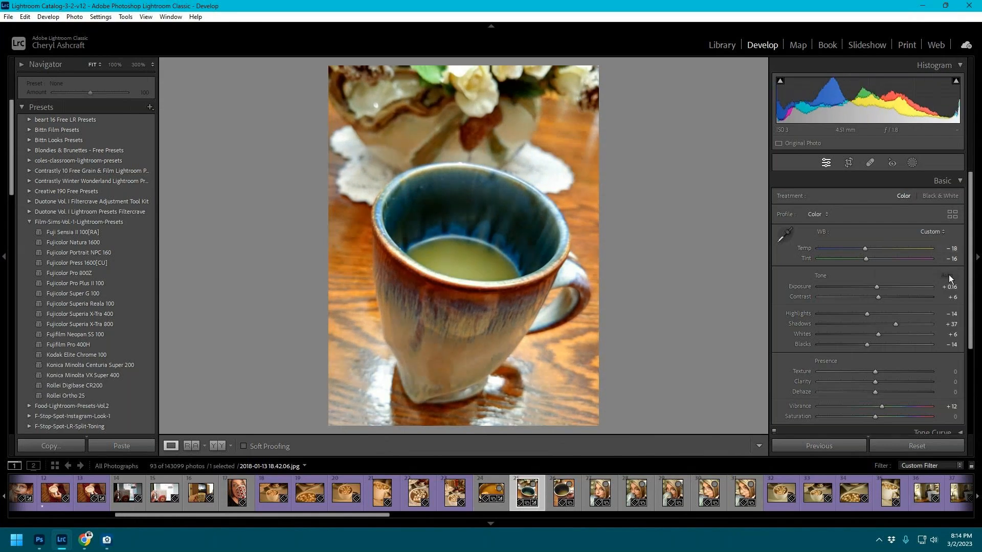
{"action": "left_click_drag", "start_coordinate": [867, 344], "coordinate": [860, 345]}
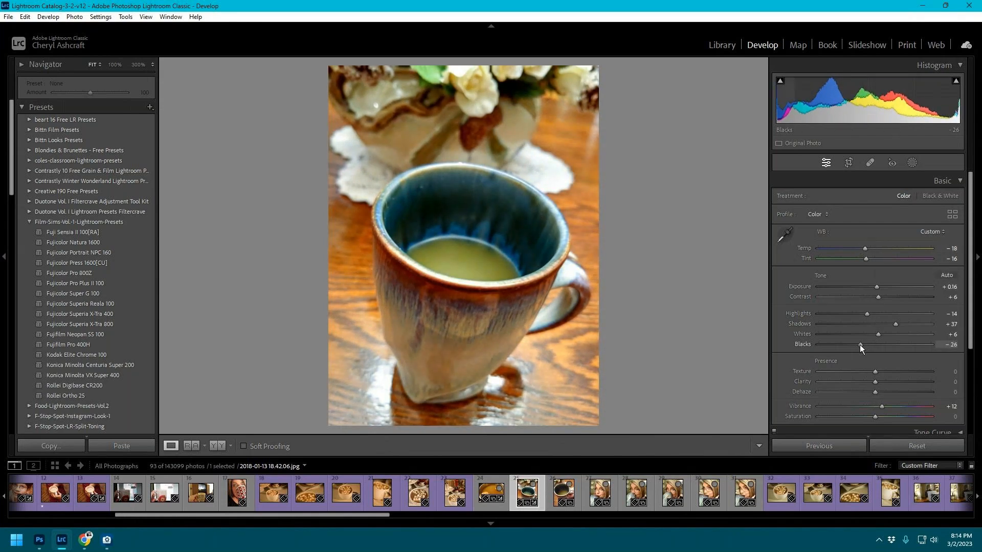
Step: Delete the tilted mug photo 2018-01-13 18.42.21.jpg from disk
{"action": "left_click", "coordinate": [577, 482]}
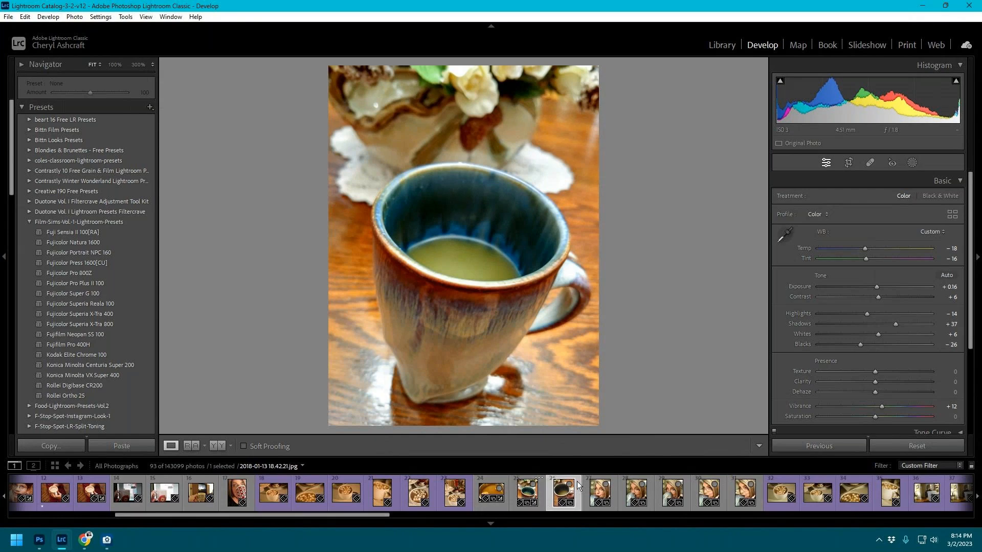
{"action": "right_click", "coordinate": [577, 484]}
{"action": "left_click", "coordinate": [610, 456]}
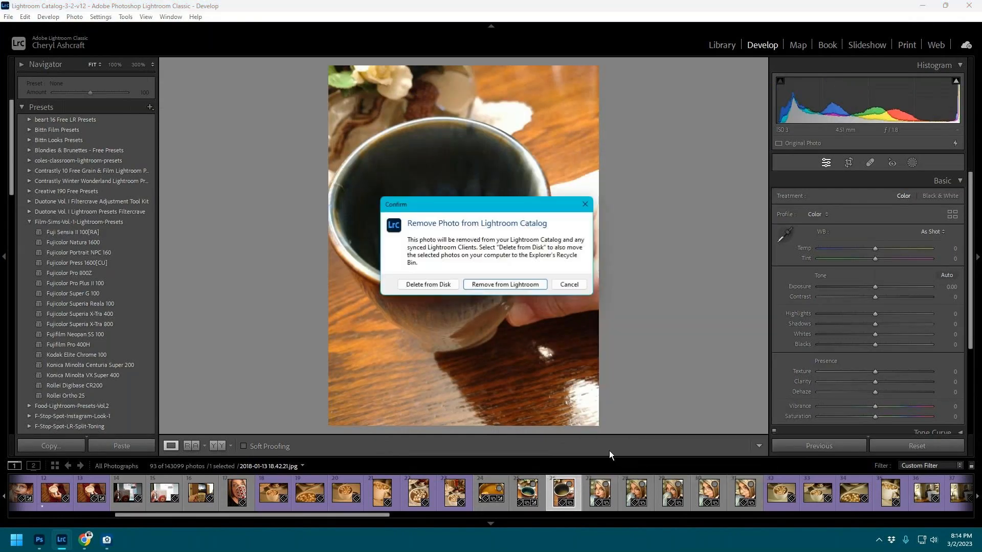
{"action": "left_click", "coordinate": [446, 284]}
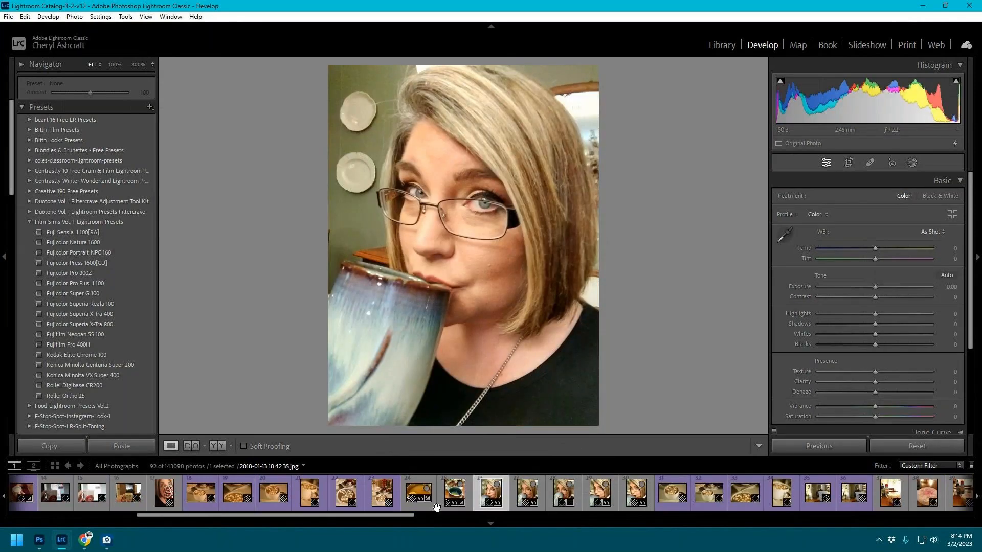
Step: Check the template in Photoshop, then return to Lightroom Classic and review the pot, mug and selfie photos
{"action": "left_click", "coordinate": [39, 539]}
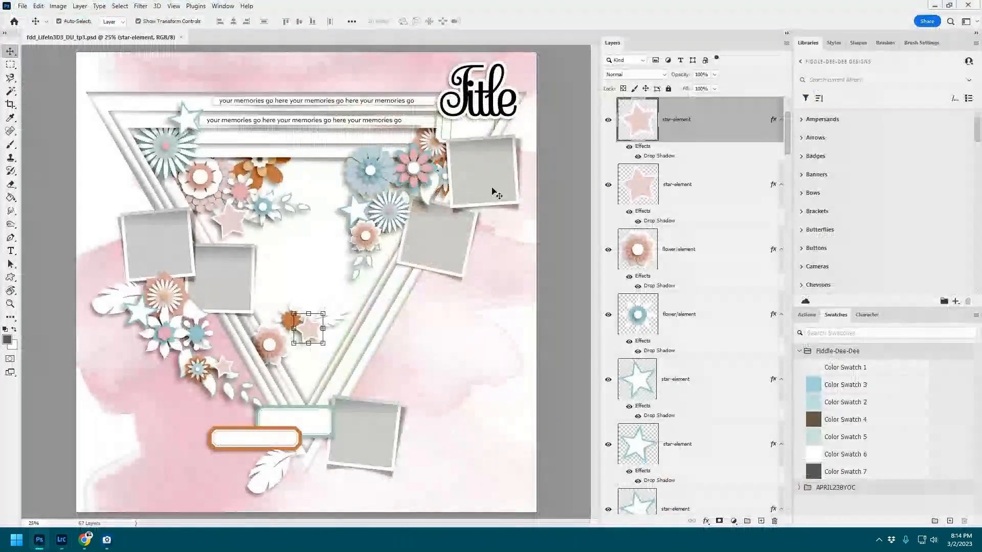
{"action": "mouse_move", "coordinate": [57, 542]}
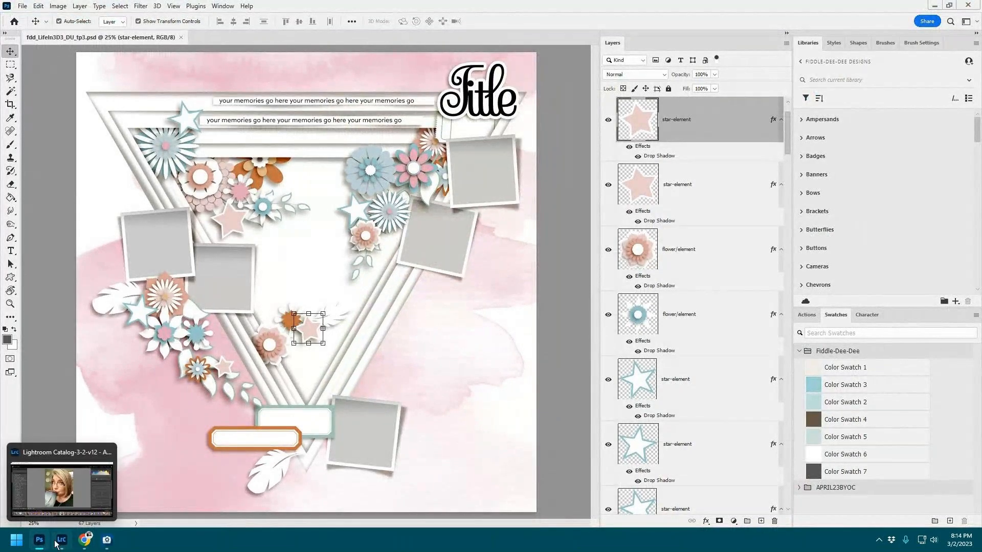
{"action": "left_click", "coordinate": [57, 543]}
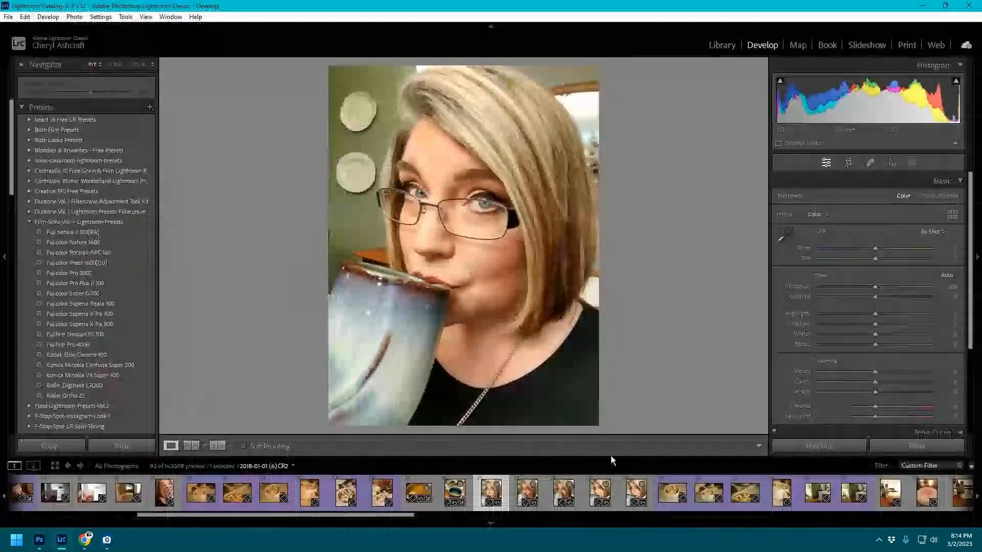
{"action": "left_click", "coordinate": [411, 503]}
{"action": "left_click", "coordinate": [466, 502]}
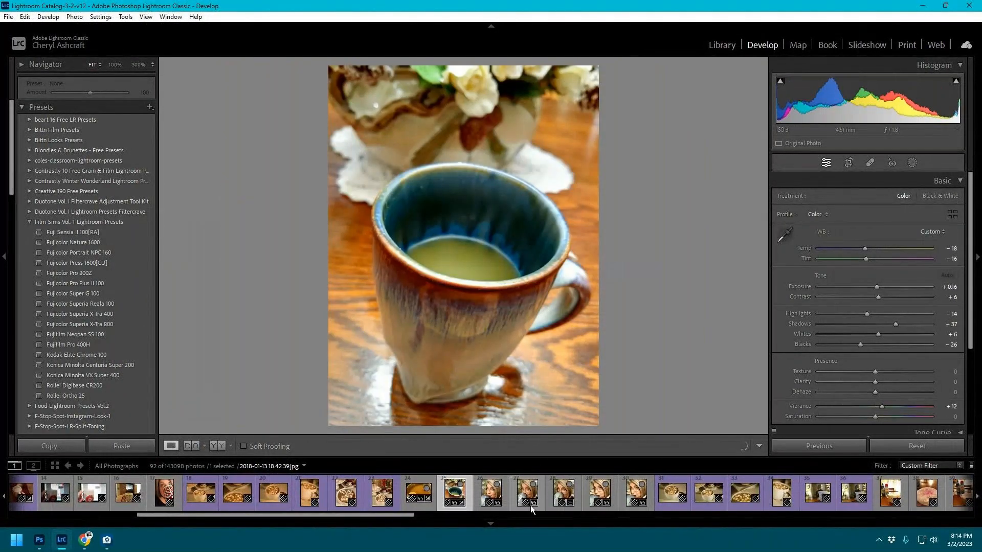
{"action": "left_click", "coordinate": [504, 503]}
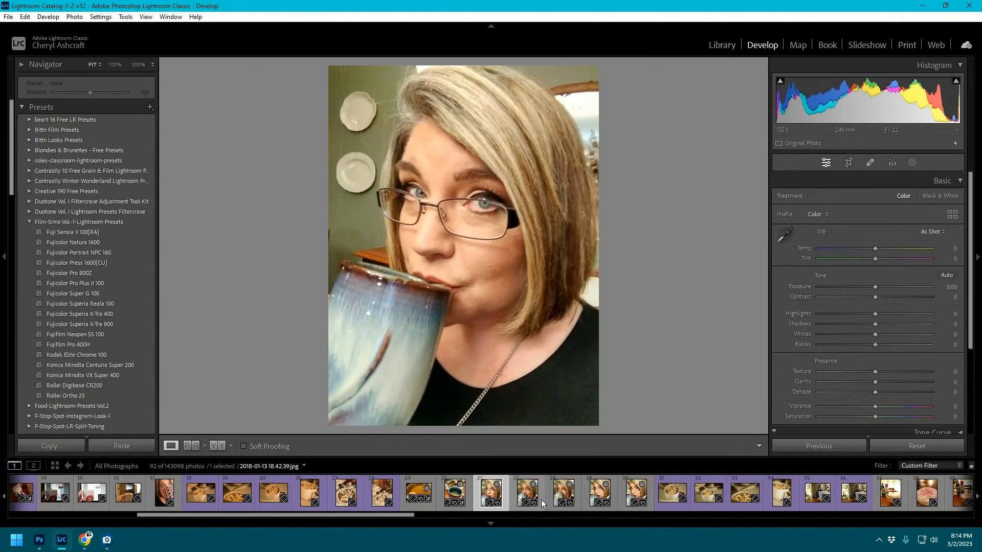
{"action": "left_click", "coordinate": [623, 505]}
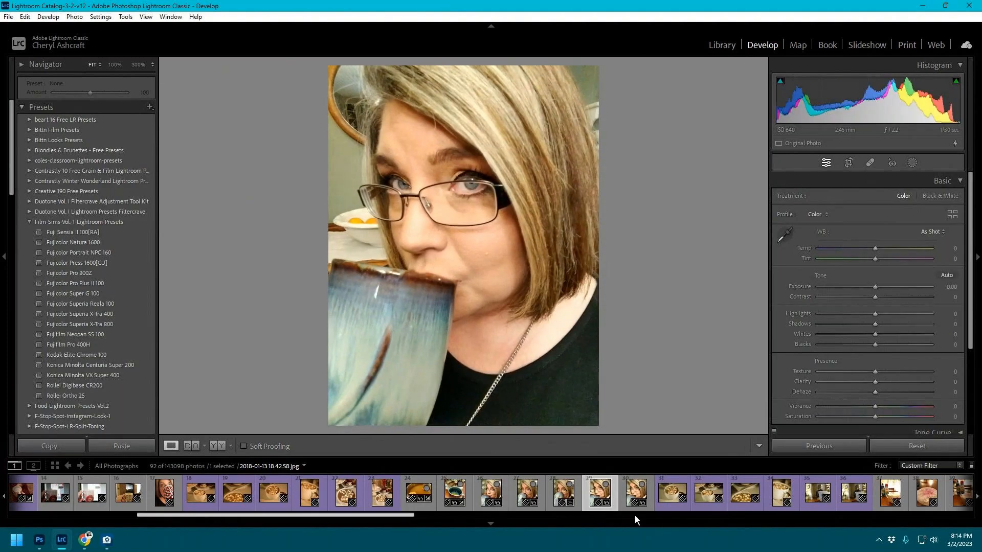
Step: Delete the final selfie in the mug series, 2018-01-13 18.42.59.jpg, from disk
{"action": "right_click", "coordinate": [651, 506]}
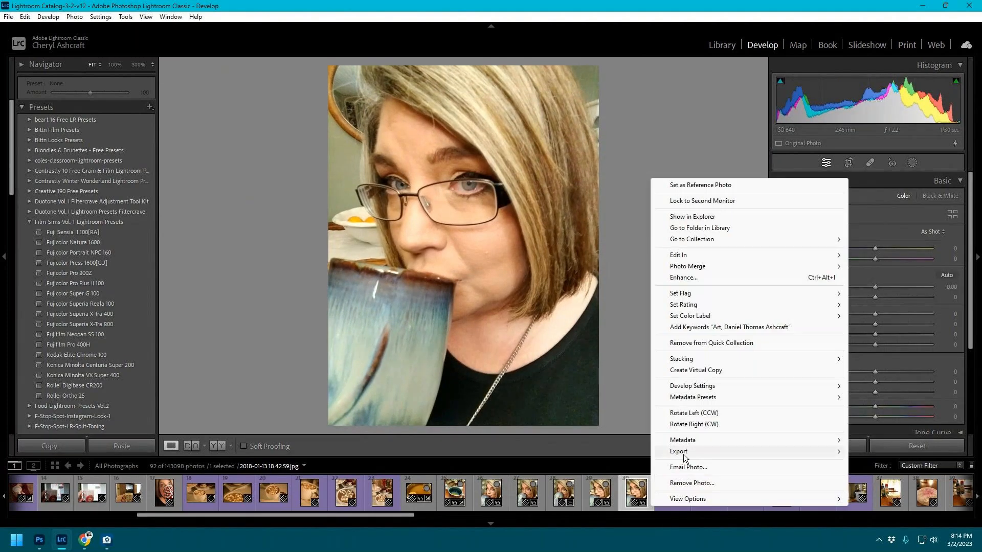
{"action": "left_click", "coordinate": [684, 482]}
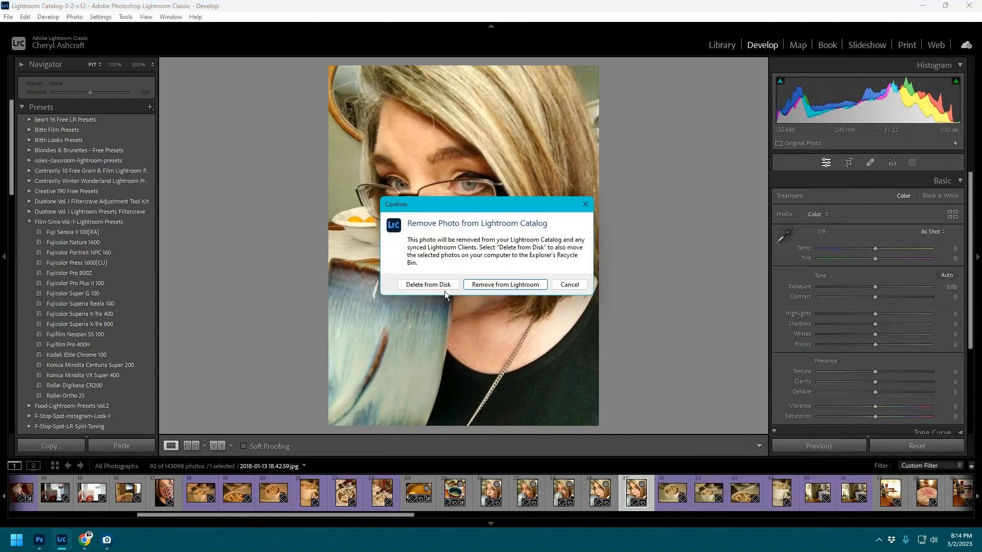
{"action": "left_click", "coordinate": [443, 285]}
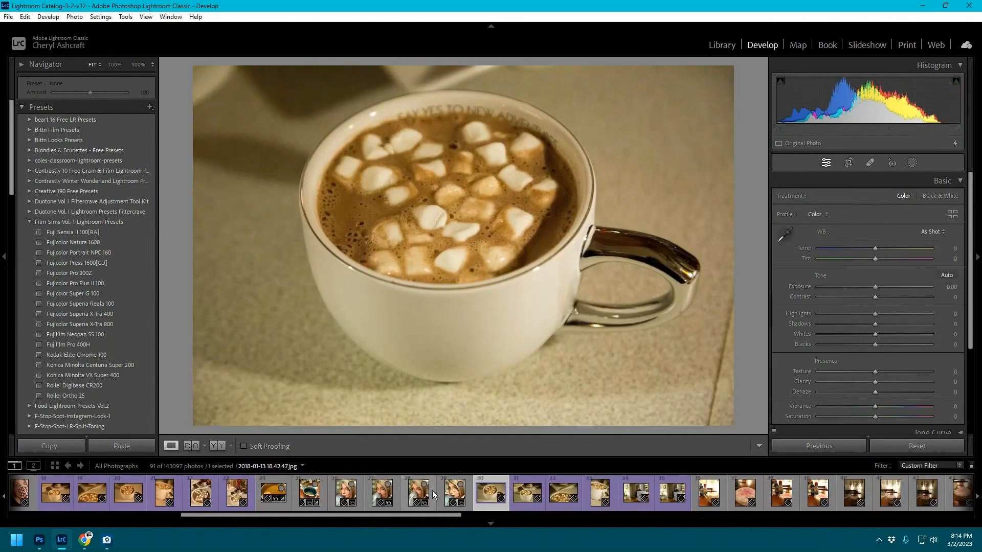
Step: Compare the remaining selfies with the edited mug photo and select 2018-01-13 18.42.39.jpg
{"action": "left_click", "coordinate": [398, 488]}
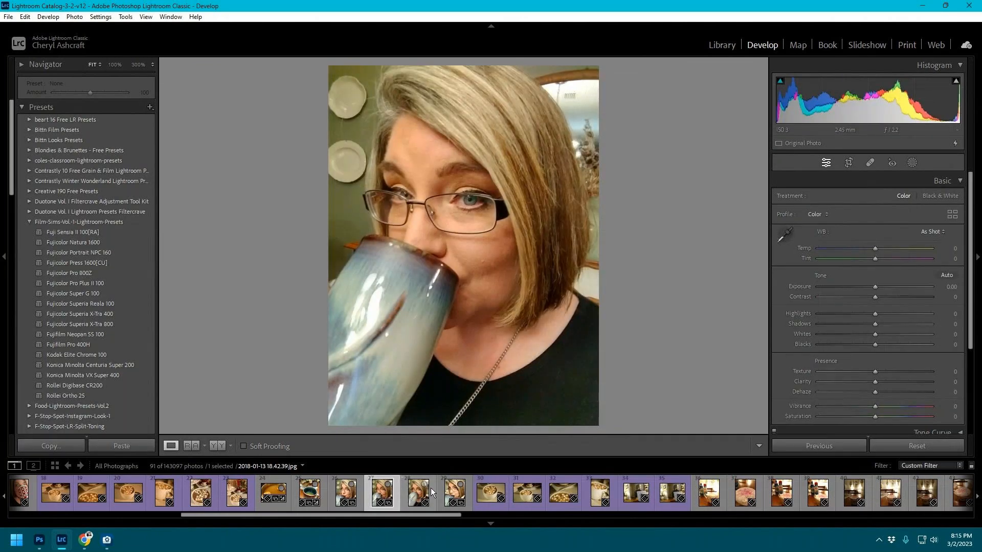
{"action": "left_click", "coordinate": [434, 486]}
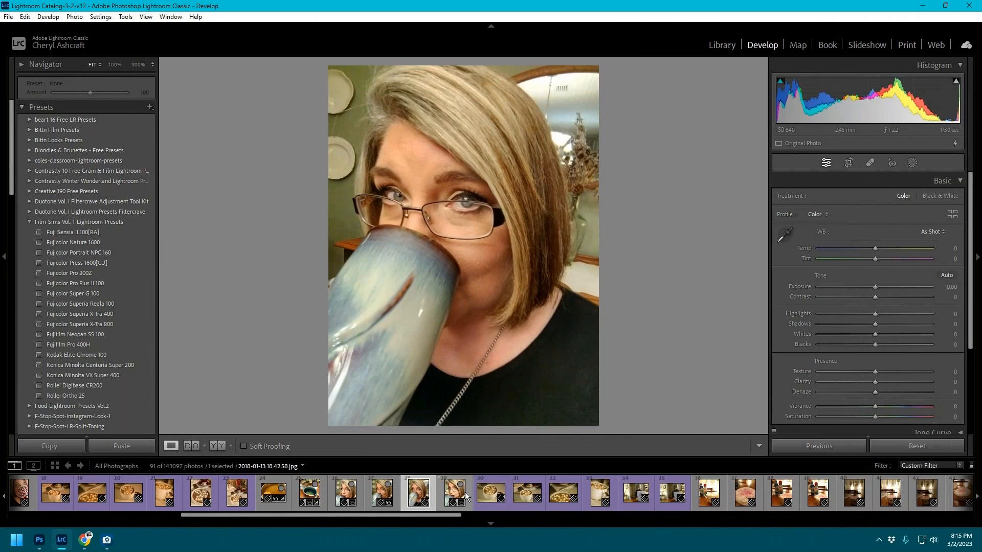
{"action": "left_click", "coordinate": [358, 493]}
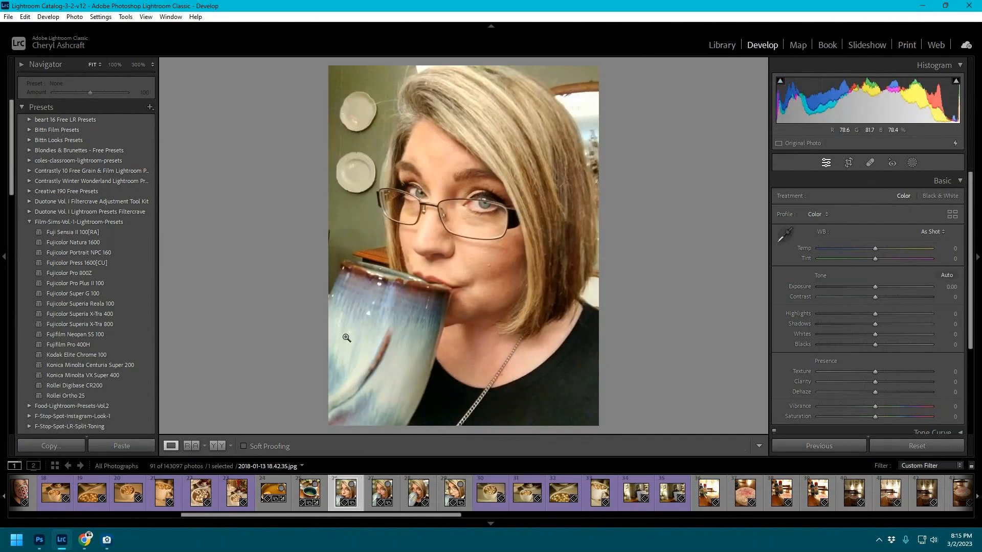
{"action": "left_click", "coordinate": [325, 493]}
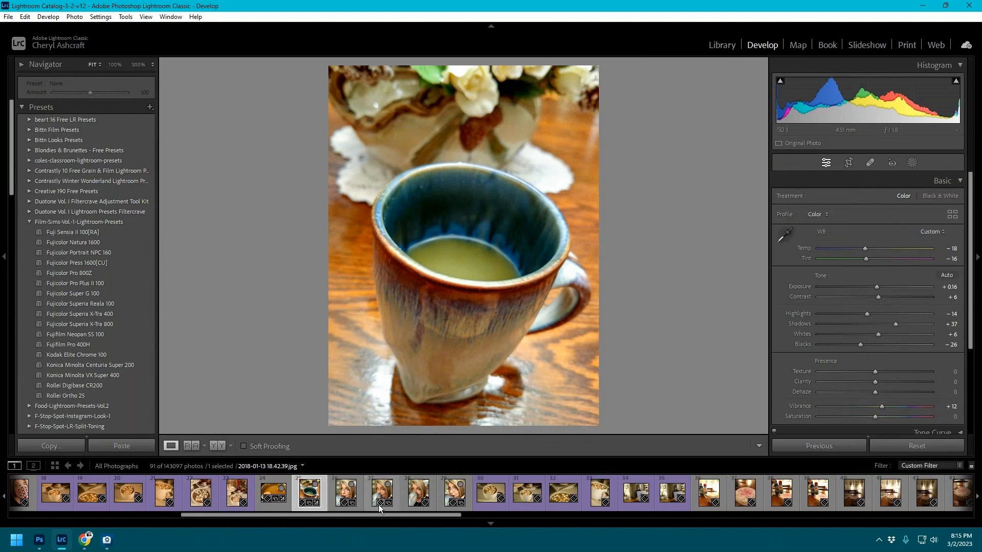
{"action": "left_click", "coordinate": [397, 488]}
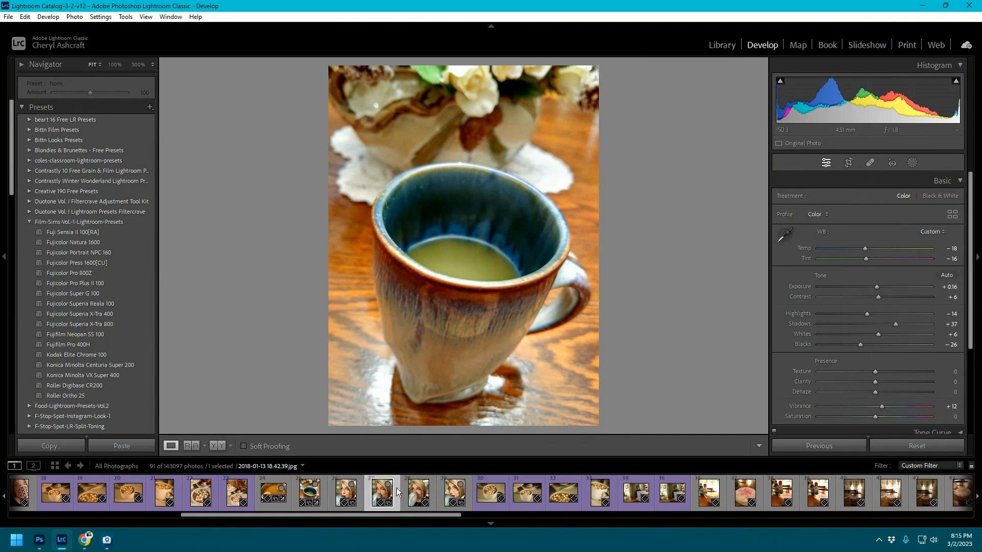
Step: Delete the selfie 2018-01-13 18.42.39.jpg from disk
{"action": "left_click", "coordinate": [432, 489]}
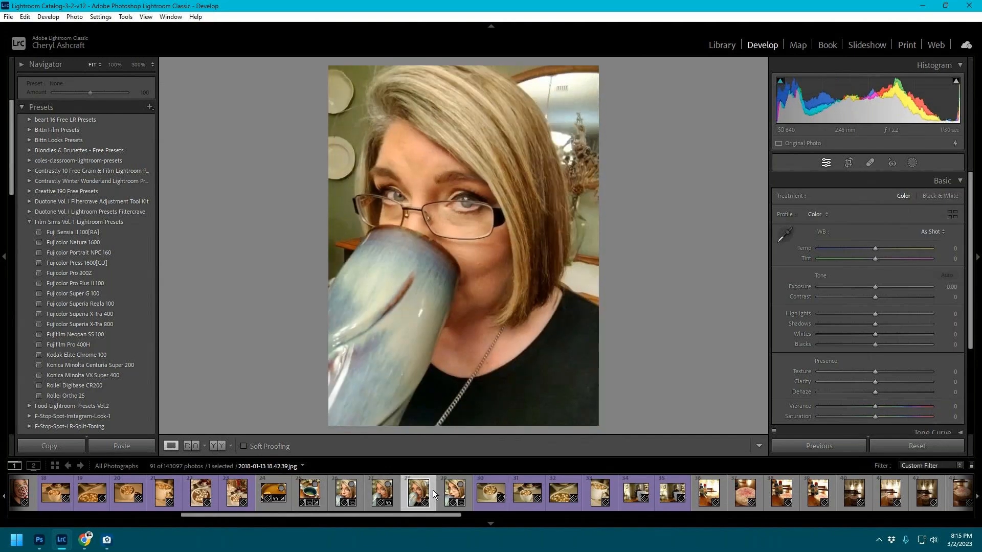
{"action": "right_click", "coordinate": [393, 490]}
{"action": "mouse_move", "coordinate": [430, 434]}
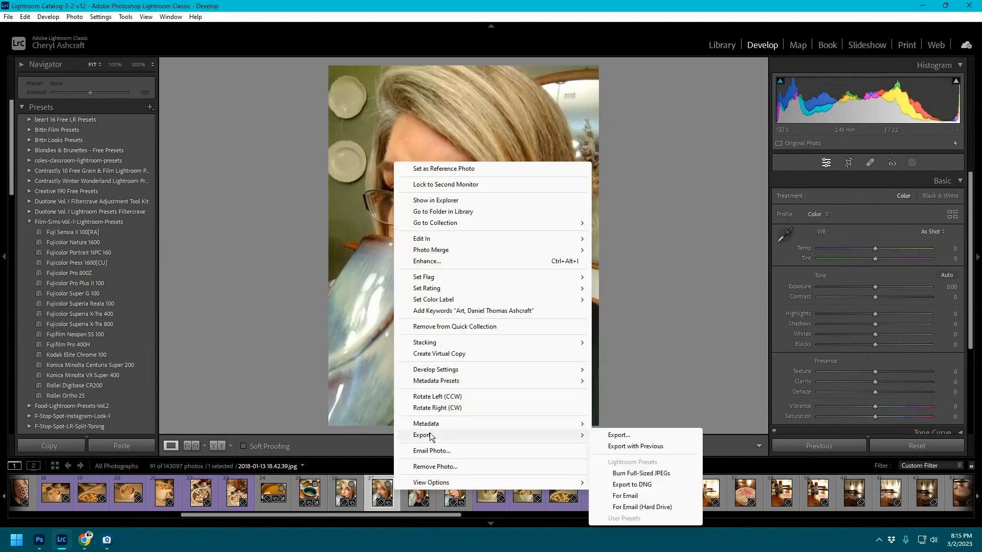
{"action": "left_click", "coordinate": [444, 467]}
{"action": "left_click", "coordinate": [428, 282]}
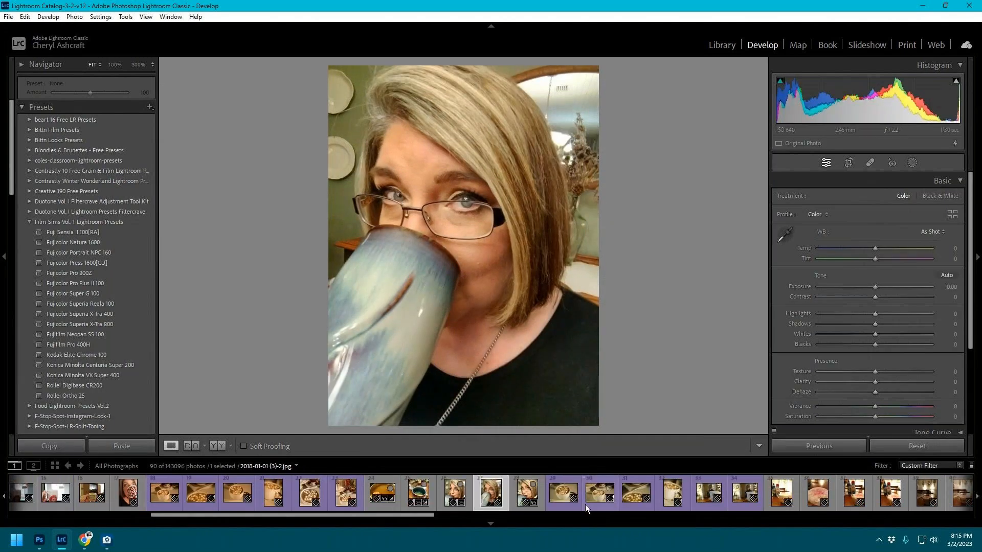
Step: Apply Auto white balance to the selfie 2018-01-13 18.42.35.jpg, set Temp to -11, and apply Auto tone
{"action": "left_click", "coordinate": [467, 493]}
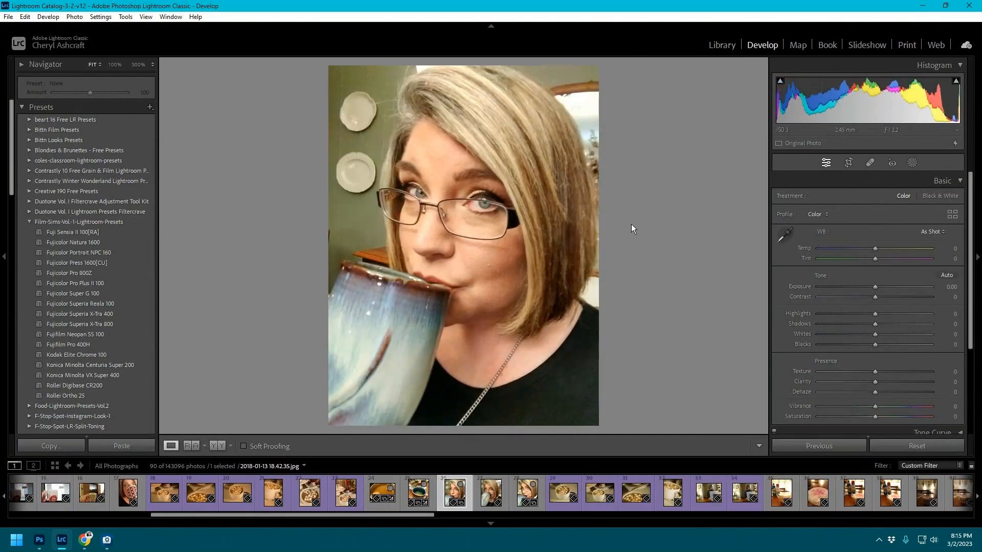
{"action": "left_click", "coordinate": [932, 230]}
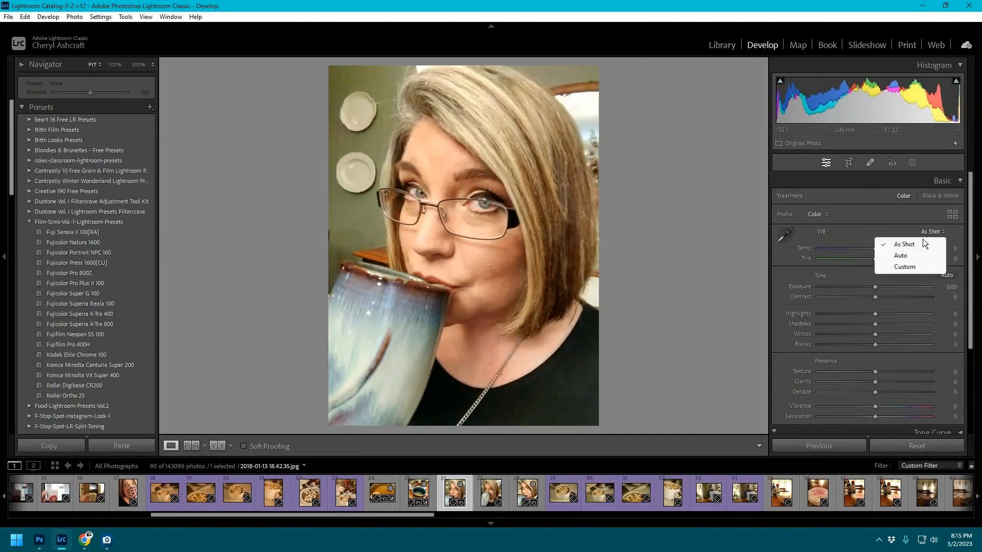
{"action": "left_click", "coordinate": [902, 255]}
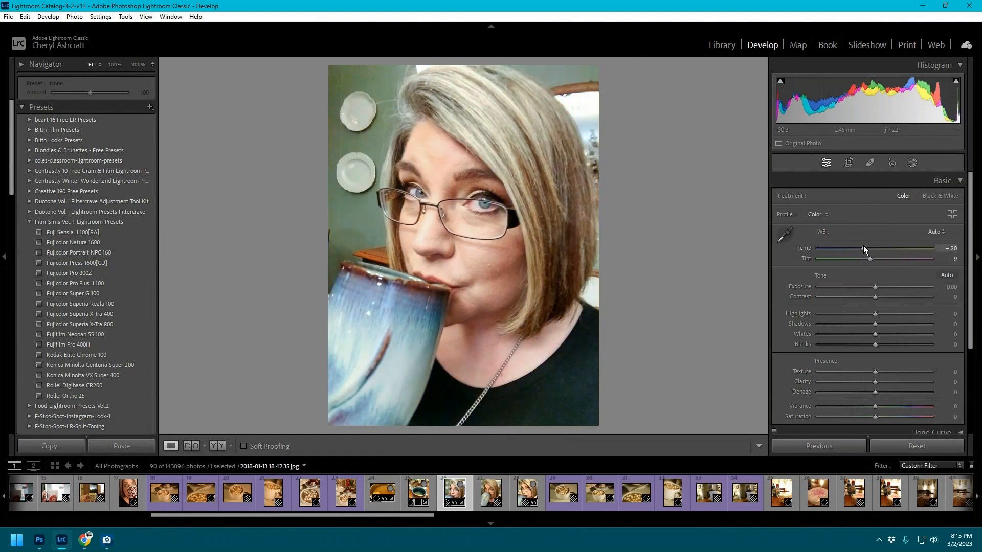
{"action": "left_click_drag", "start_coordinate": [863, 248], "coordinate": [868, 249]}
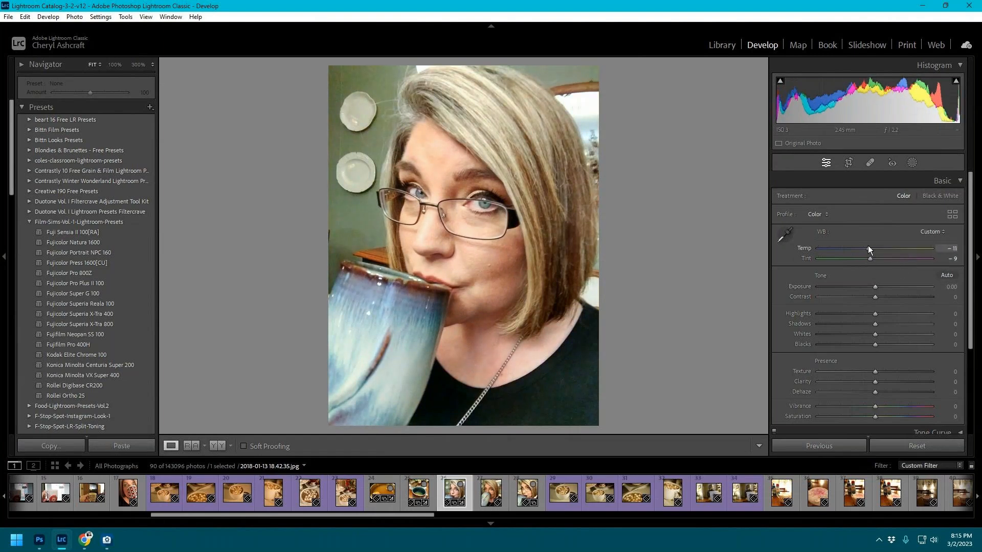
{"action": "left_click", "coordinate": [948, 277]}
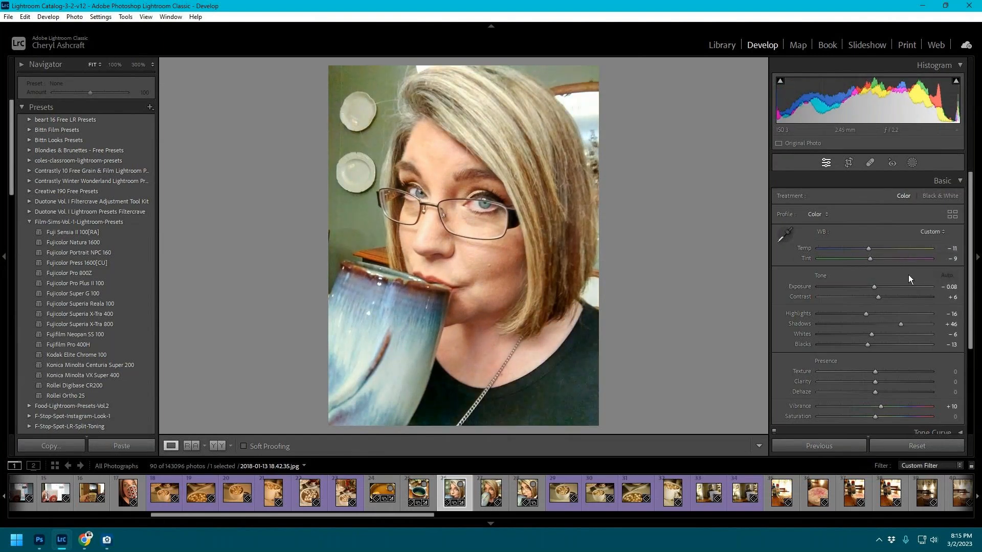
Step: Fine-tune the selfie with Blacks at -66, Temp at -9 and Exposure at -0.20
{"action": "left_click_drag", "start_coordinate": [868, 345], "coordinate": [837, 340]}
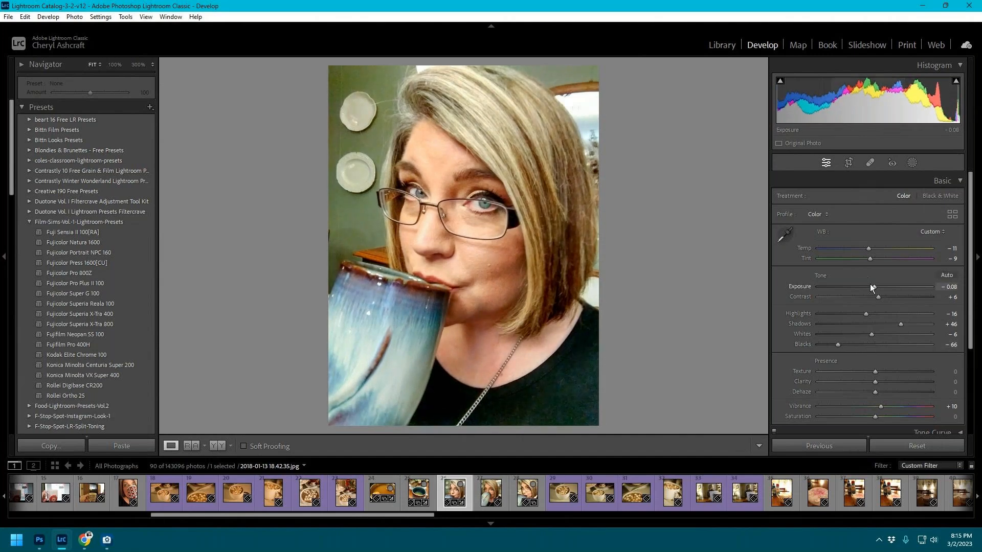
{"action": "left_click_drag", "start_coordinate": [874, 286], "coordinate": [878, 284]}
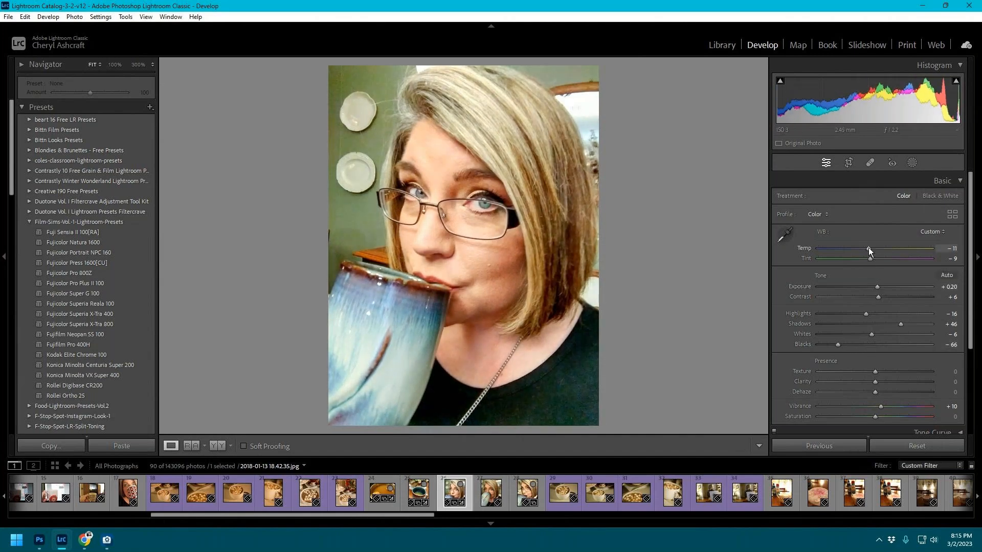
{"action": "left_click_drag", "start_coordinate": [868, 248], "coordinate": [870, 245]}
{"action": "left_click_drag", "start_coordinate": [876, 286], "coordinate": [872, 283]}
Step: Synchronize the edited selfie's develop settings to the other two selfies and check the last one
{"action": "left_click", "coordinate": [542, 495], "text": "shift"}
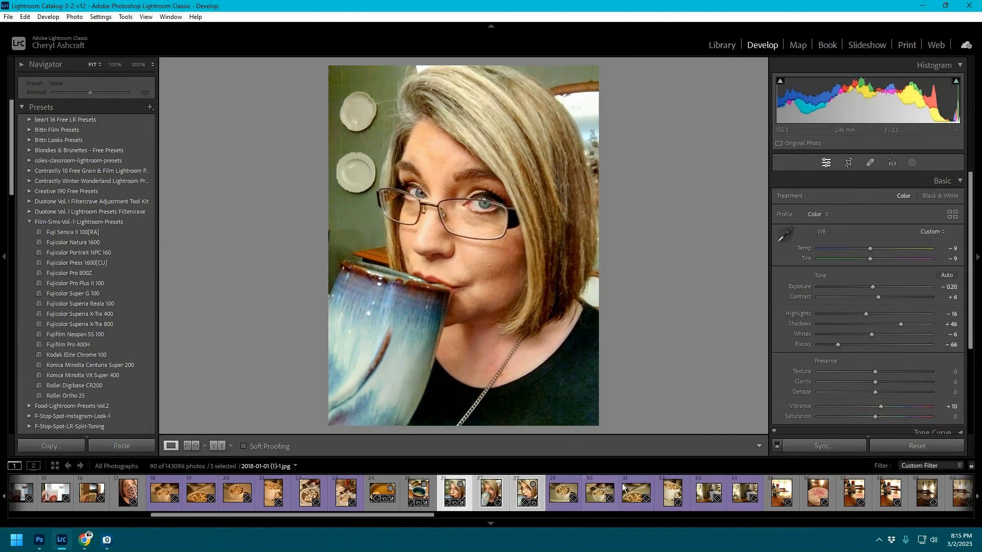
{"action": "left_click", "coordinate": [810, 445]}
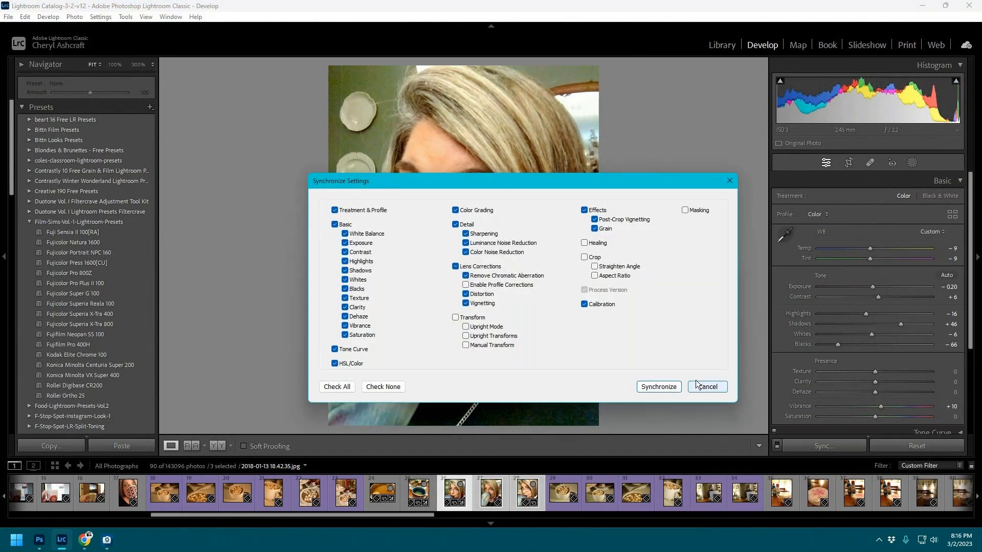
{"action": "left_click", "coordinate": [661, 387]}
{"action": "left_click", "coordinate": [543, 489]}
{"action": "left_click", "coordinate": [535, 495]}
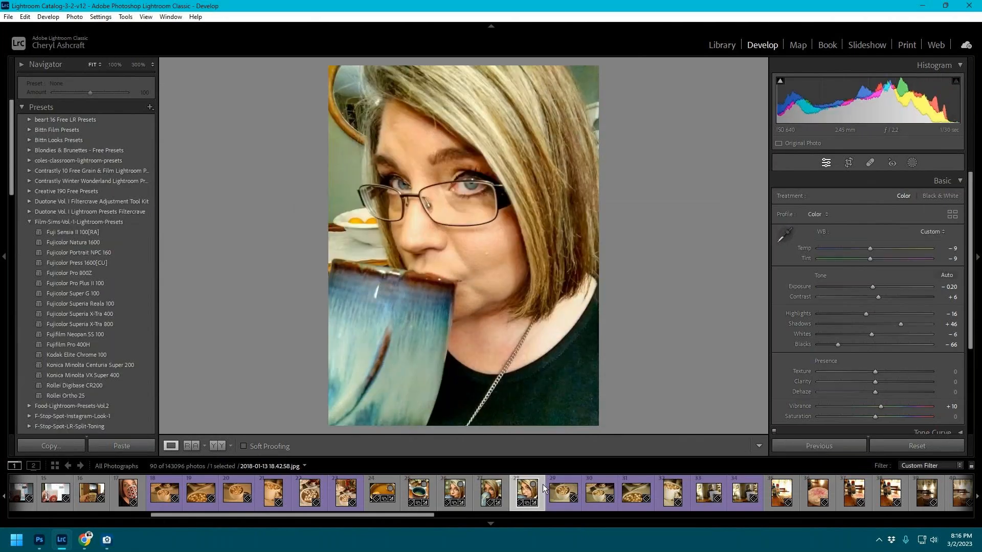
Step: Export the five edited photos, from the orange-slice pot to the last selfie, to their original folder using unique names
{"action": "left_click", "coordinate": [385, 507]}
{"action": "right_click", "coordinate": [537, 505]}
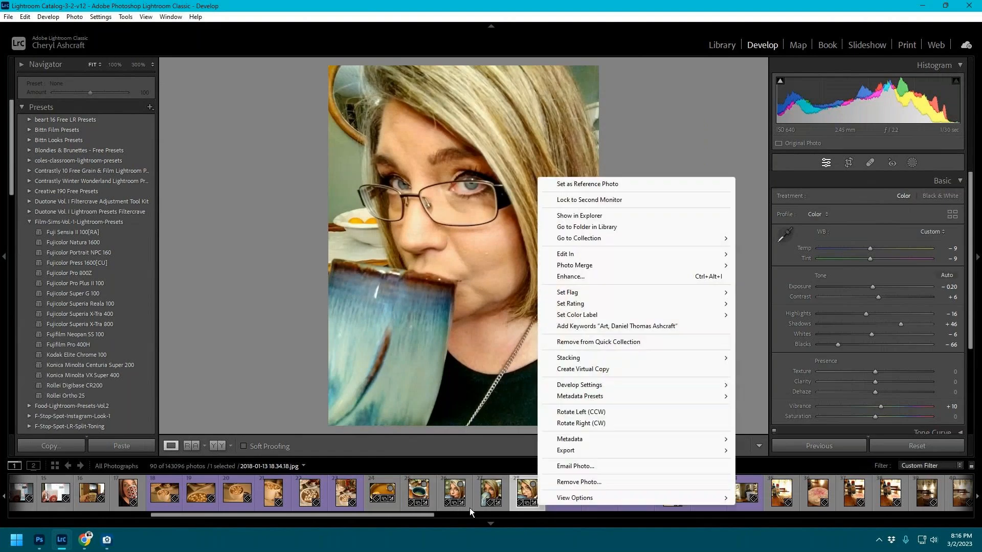
{"action": "left_click", "coordinate": [387, 506]}
{"action": "left_click", "coordinate": [540, 506], "text": "shift"}
{"action": "right_click", "coordinate": [541, 505]}
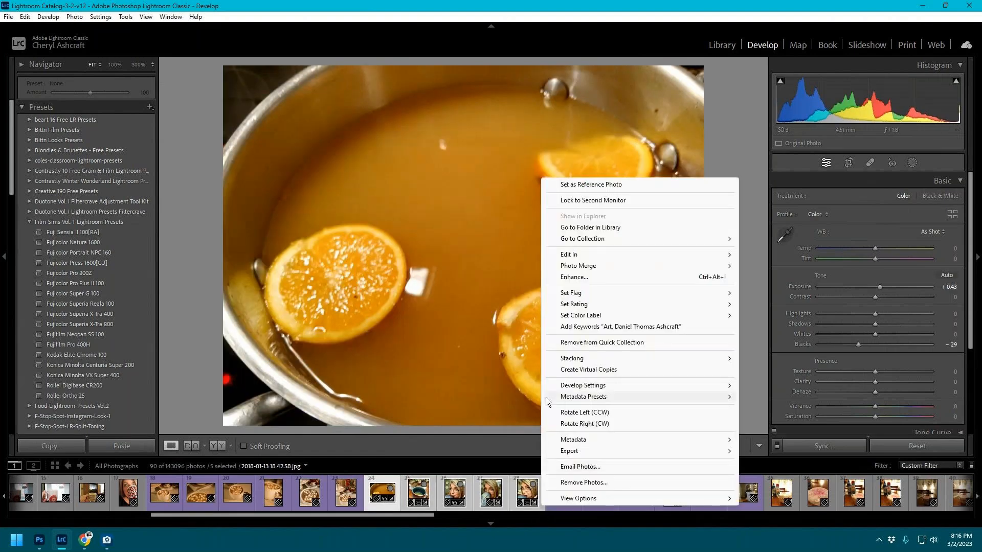
{"action": "mouse_move", "coordinate": [576, 453]}
{"action": "left_click", "coordinate": [766, 451]}
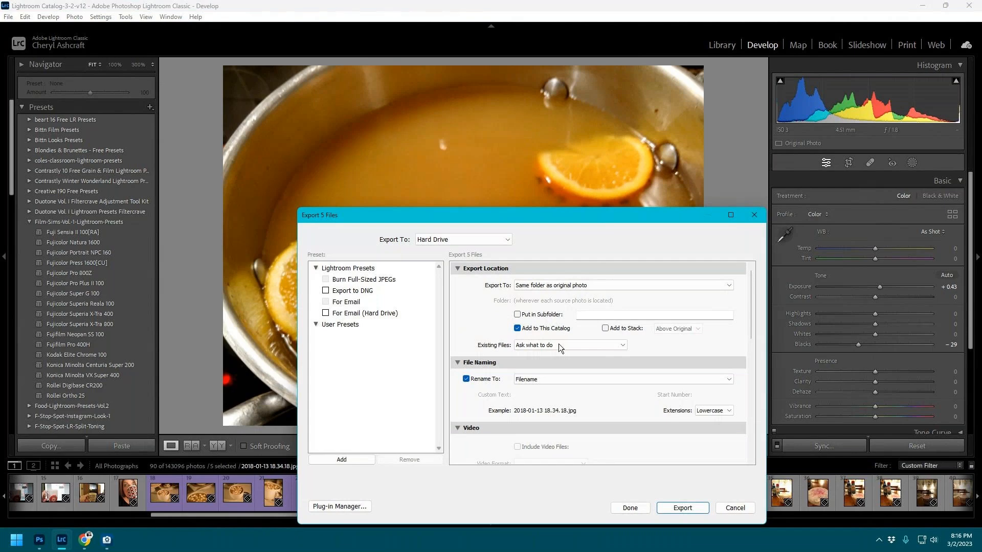
{"action": "left_click", "coordinate": [564, 376]}
{"action": "scroll", "coordinate": [678, 408], "scroll_direction": "down", "scroll_amount": 10}
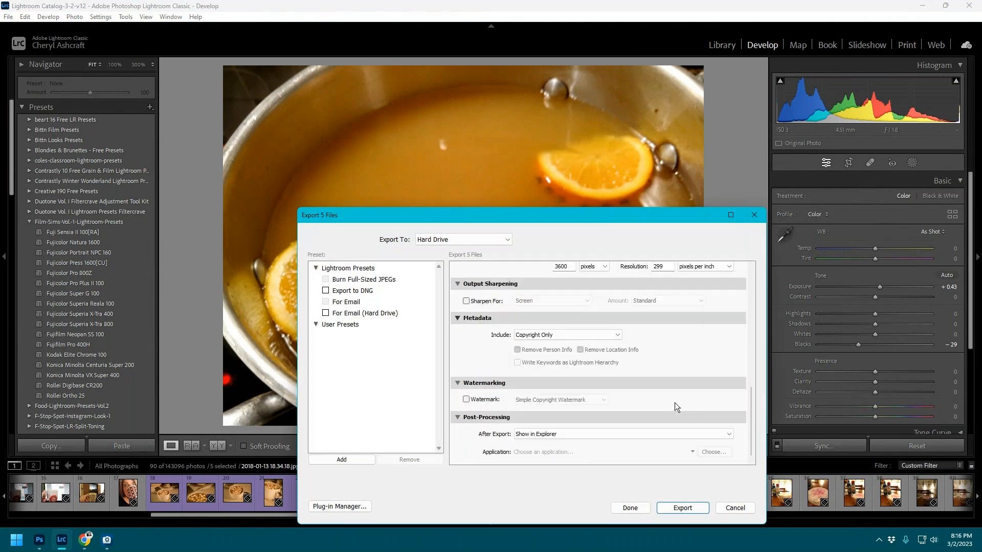
{"action": "left_click", "coordinate": [678, 509]}
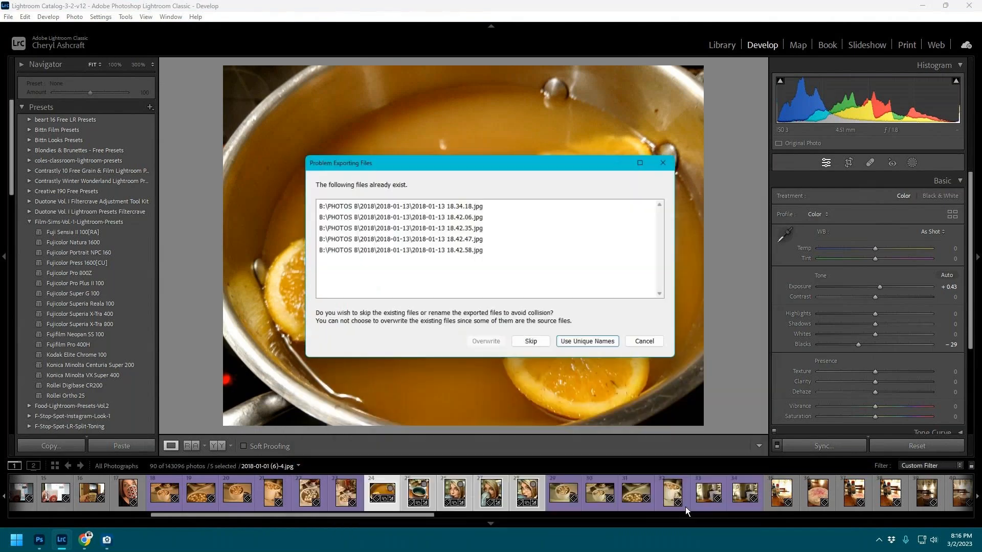
{"action": "left_click", "coordinate": [581, 343]}
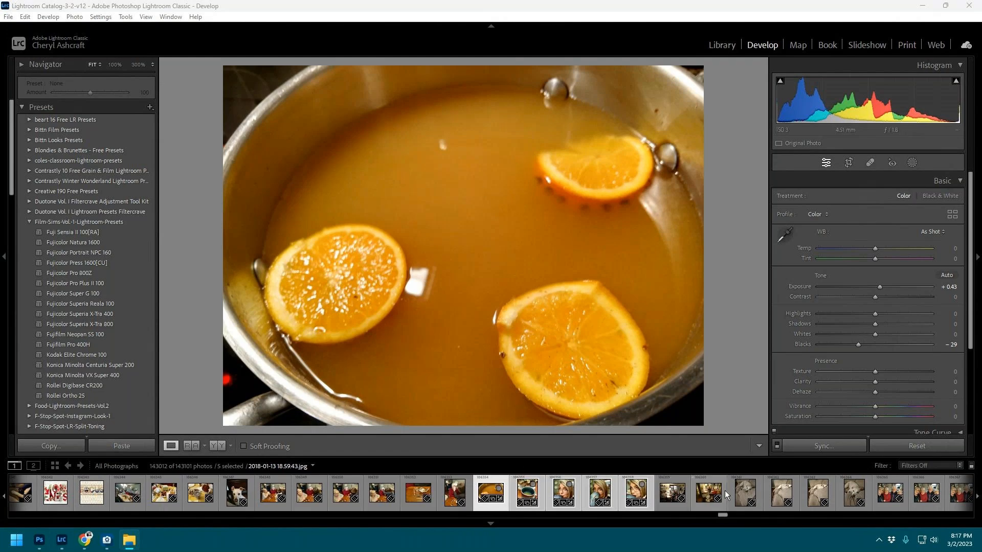
Step: Look for the exported copies and show the selected photos' 2018-01-13 folder in the Library grid
{"action": "scroll", "coordinate": [604, 506], "scroll_direction": "down", "scroll_amount": 10}
{"action": "scroll", "coordinate": [732, 494], "scroll_direction": "down", "scroll_amount": 10}
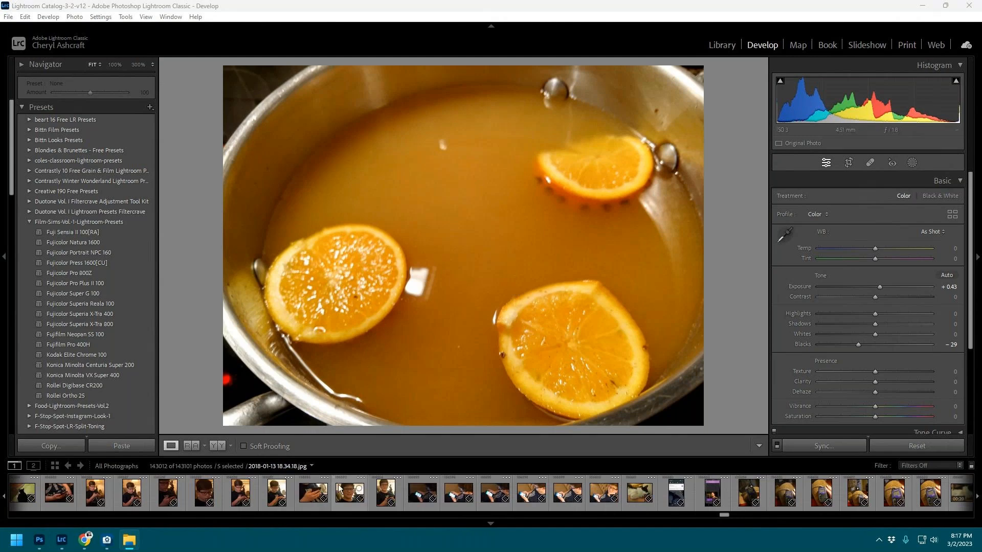
{"action": "scroll", "coordinate": [339, 487], "scroll_direction": "up", "scroll_amount": 10}
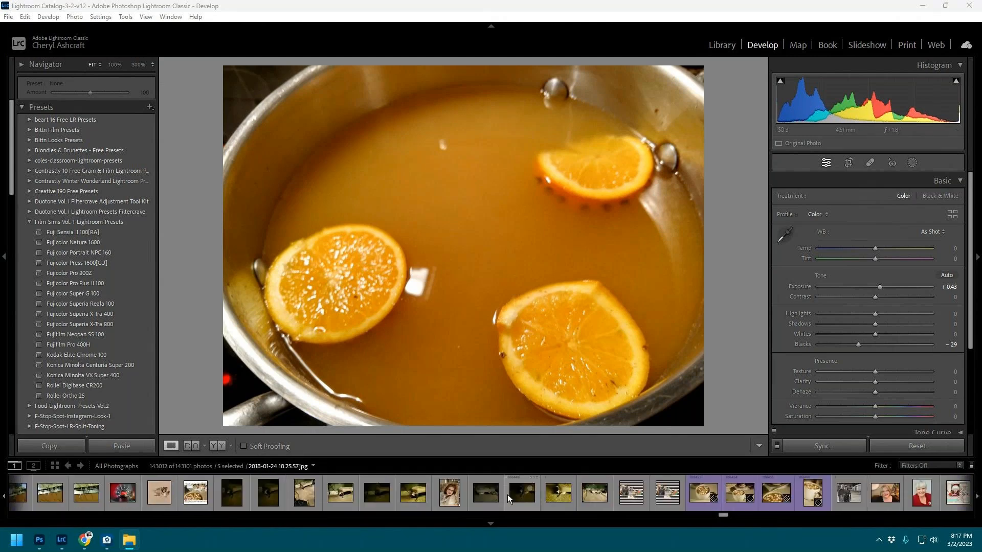
{"action": "scroll", "coordinate": [456, 489], "scroll_direction": "down", "scroll_amount": 10}
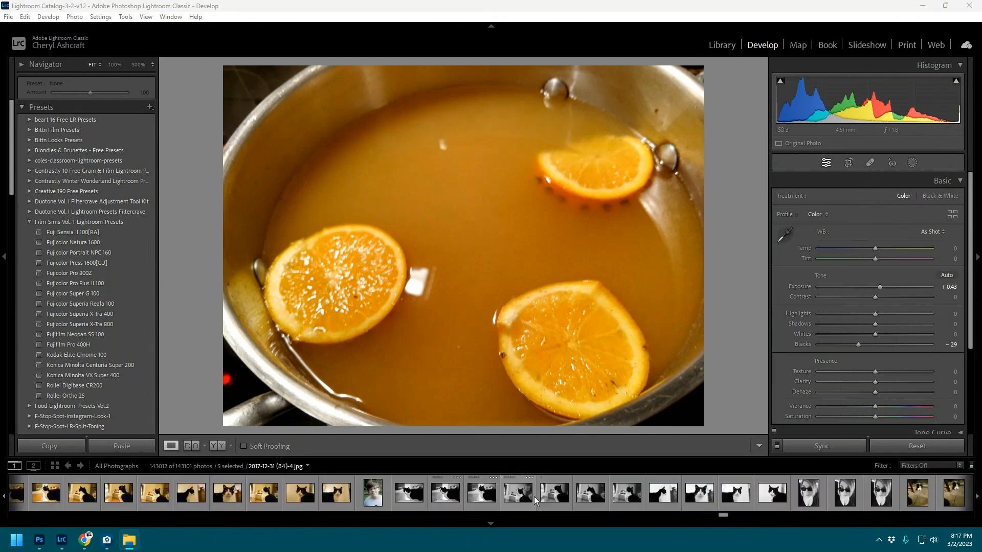
{"action": "scroll", "coordinate": [531, 496], "scroll_direction": "up", "scroll_amount": 10}
{"action": "scroll", "coordinate": [530, 497], "scroll_direction": "up", "scroll_amount": 10}
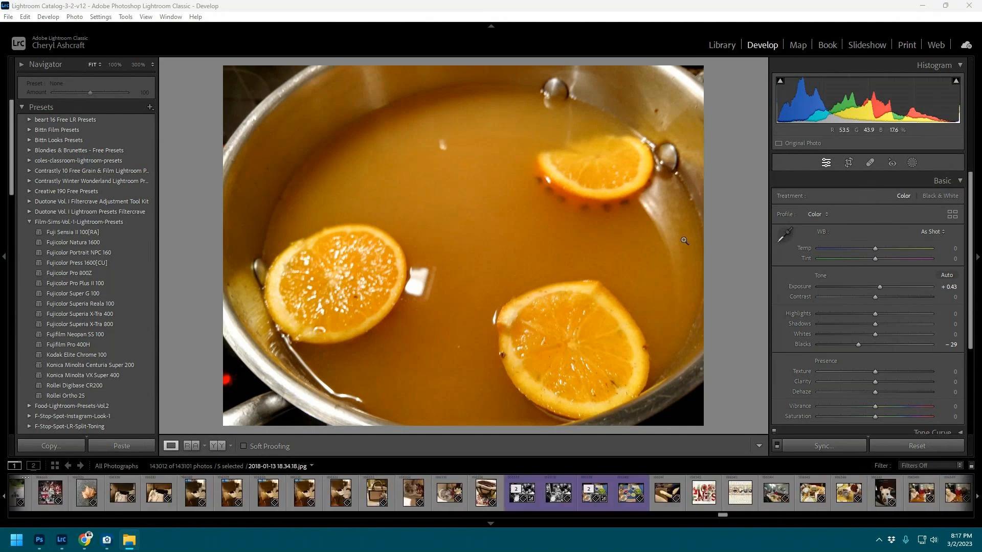
{"action": "left_click", "coordinate": [722, 45]}
{"action": "right_click", "coordinate": [456, 359]}
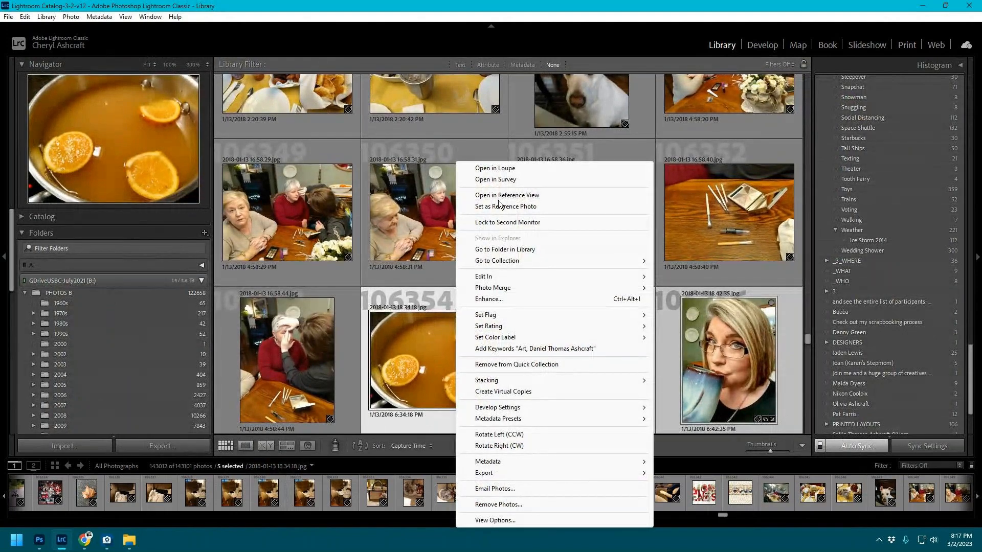
{"action": "left_click", "coordinate": [501, 249]}
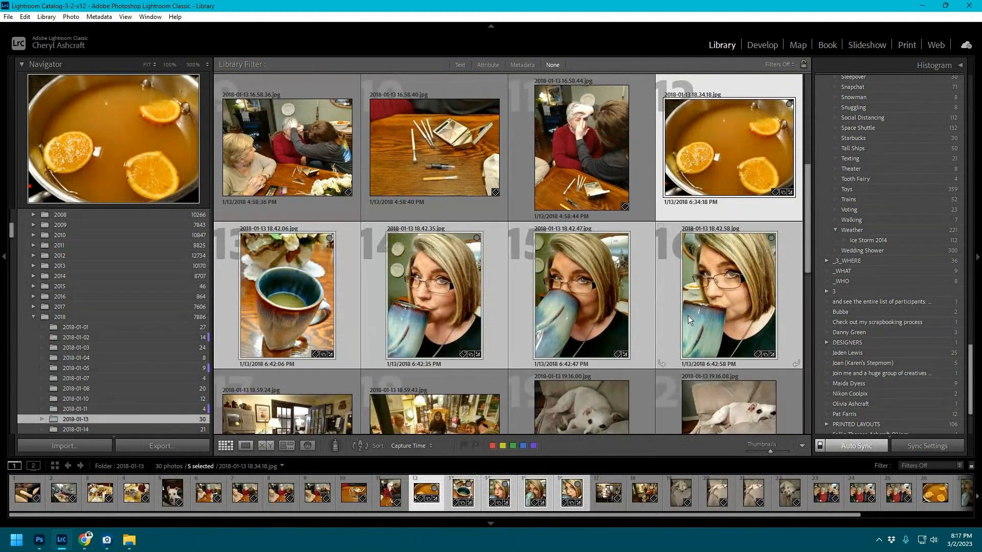
Step: Add the five exported "-2" copies to the selected originals, give all ten the purple color label, and clear the selection
{"action": "scroll", "coordinate": [688, 315], "scroll_direction": "down", "scroll_amount": 6}
{"action": "scroll", "coordinate": [519, 327], "scroll_direction": "down", "scroll_amount": 2}
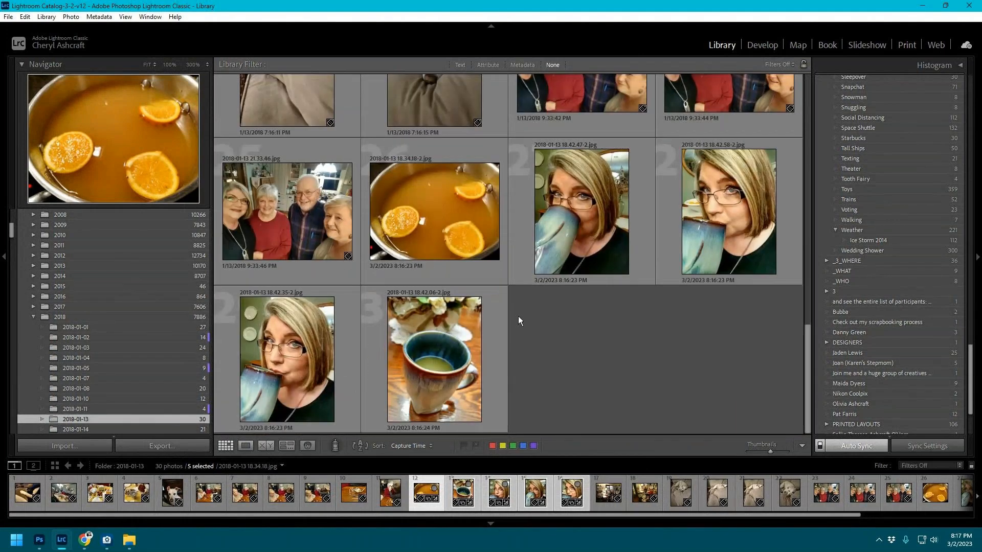
{"action": "left_click", "coordinate": [485, 263], "text": "ctrl"}
{"action": "left_click", "coordinate": [628, 265], "text": "ctrl"}
{"action": "left_click", "coordinate": [784, 251], "text": "ctrl"}
{"action": "left_click", "coordinate": [339, 339], "text": "ctrl"}
{"action": "left_click", "coordinate": [490, 317], "text": "ctrl"}
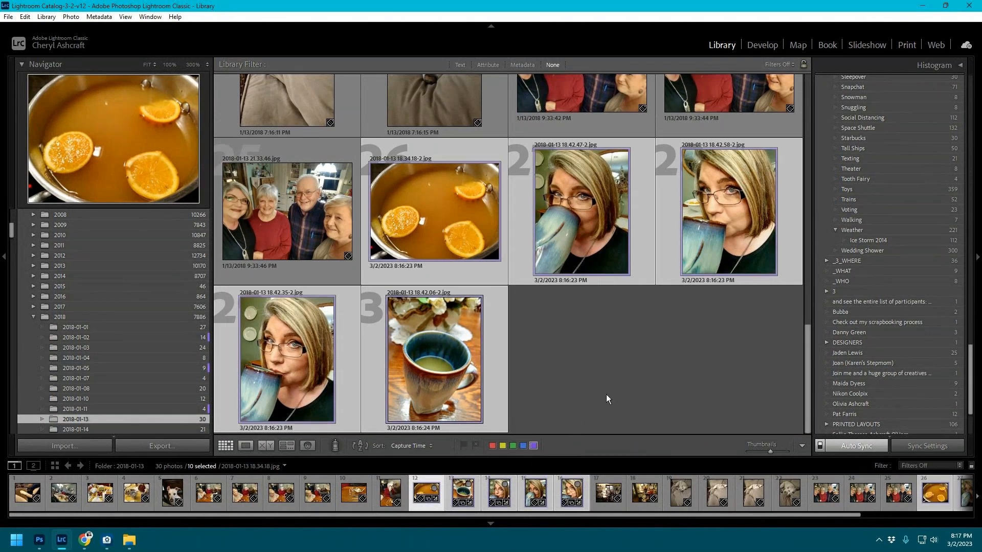
{"action": "left_click", "coordinate": [615, 361]}
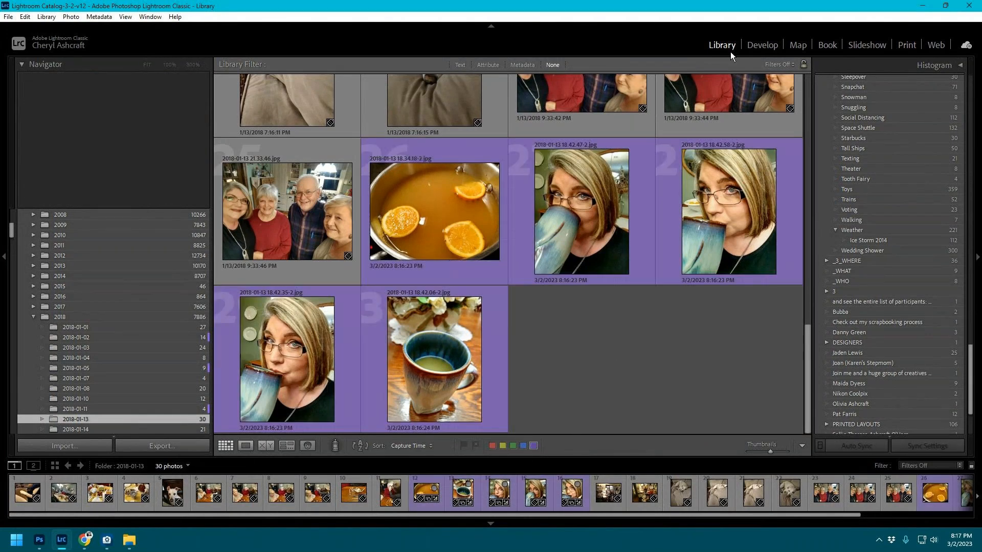
Step: Close Lightroom Classic, skipping the catalog backup this time
{"action": "left_click", "coordinate": [969, 6]}
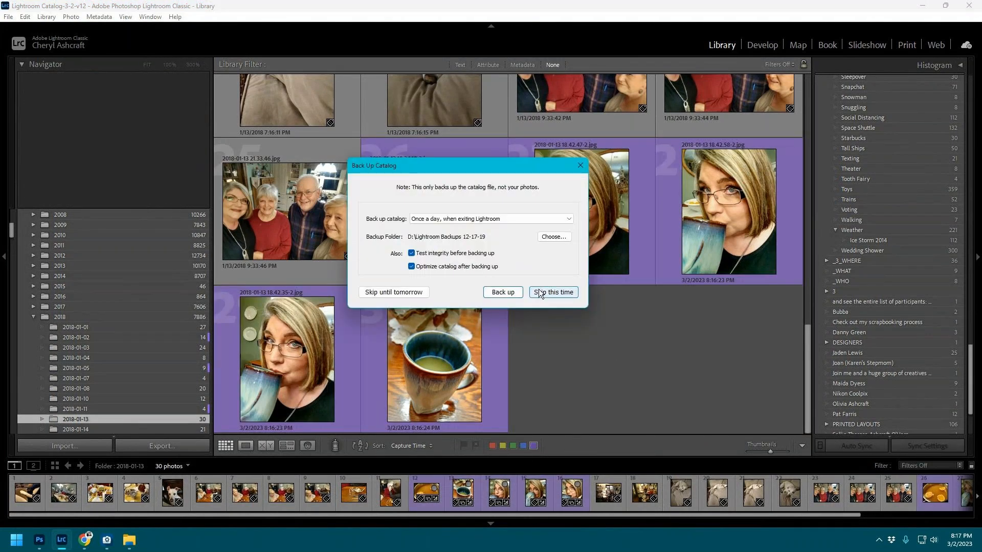
{"action": "left_click", "coordinate": [539, 293]}
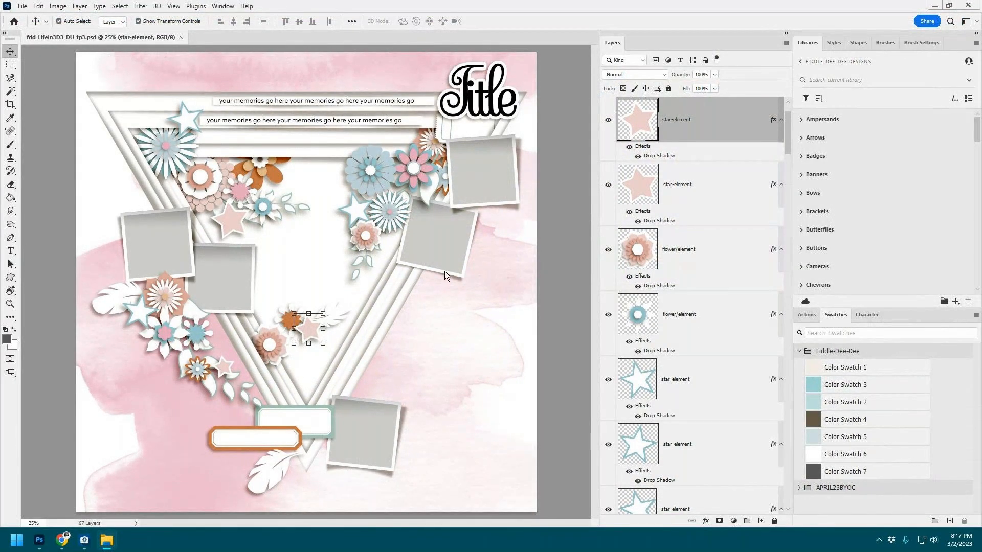
Step: In the Photoshop template, find the topmost photo placeholder's layers and place the five exported photos above them
{"action": "left_click", "coordinate": [417, 252]}
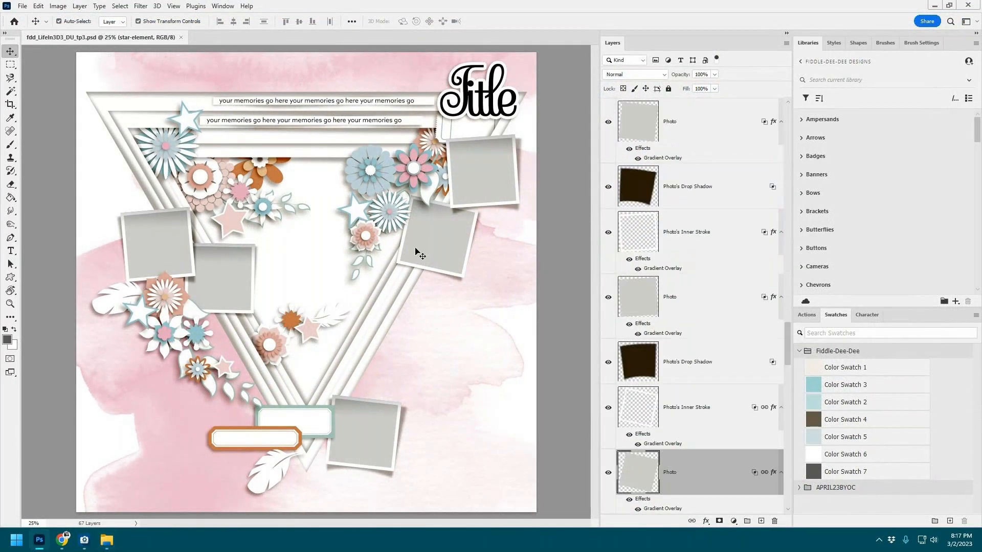
{"action": "scroll", "coordinate": [684, 420], "scroll_direction": "down", "scroll_amount": 5}
{"action": "scroll", "coordinate": [684, 420], "scroll_direction": "up", "scroll_amount": 8}
{"action": "scroll", "coordinate": [683, 422], "scroll_direction": "up", "scroll_amount": 5}
{"action": "left_click", "coordinate": [693, 342]}
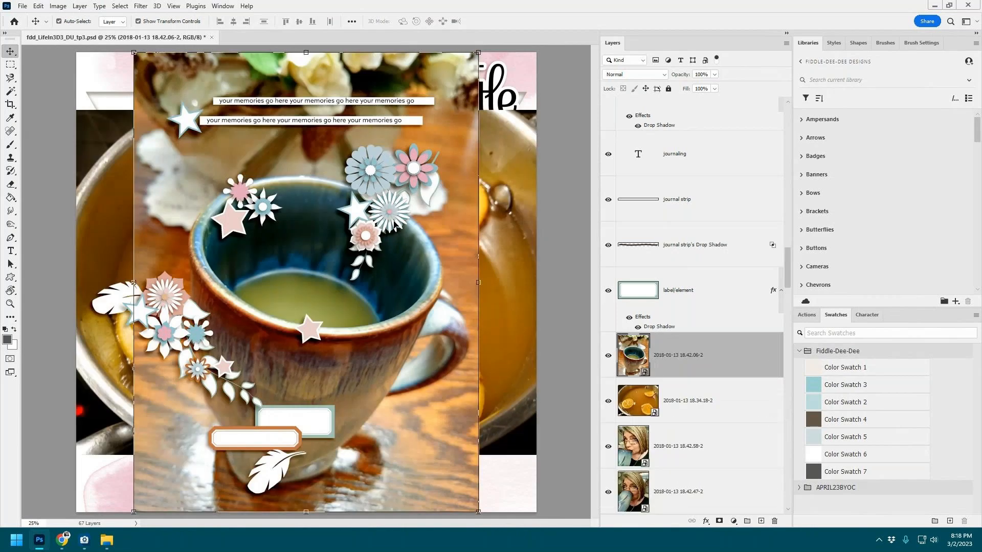
Step: Hide all five newly placed photo layers so the template's frames can be seen
{"action": "scroll", "coordinate": [675, 355], "scroll_direction": "down", "scroll_amount": 5}
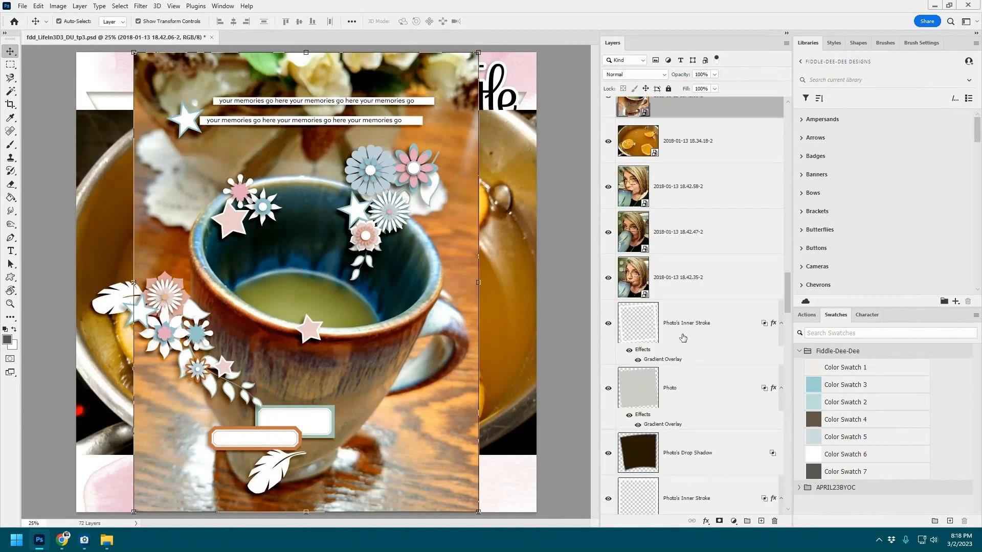
{"action": "left_click", "coordinate": [708, 275]}
{"action": "scroll", "coordinate": [689, 163], "scroll_direction": "up", "scroll_amount": 1}
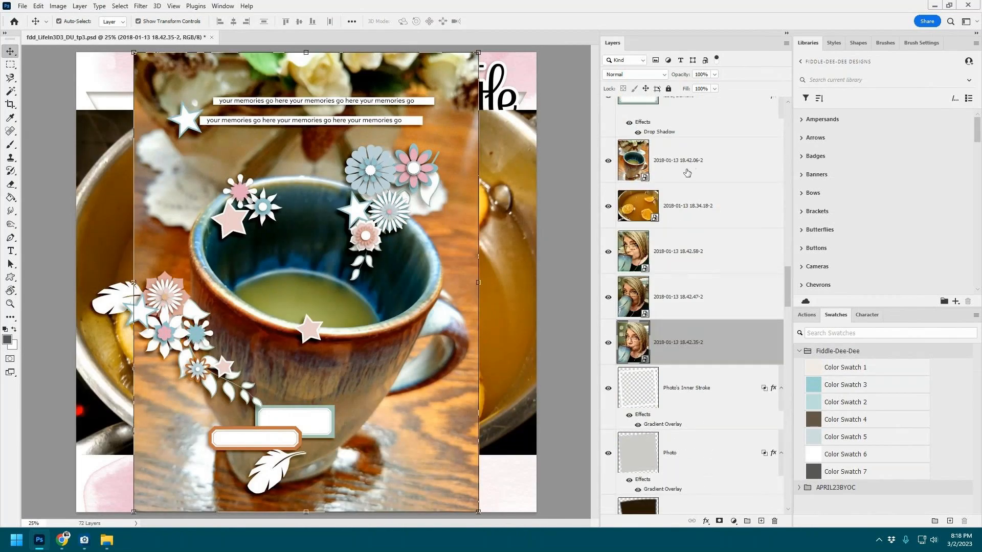
{"action": "left_click", "coordinate": [664, 169]}
{"action": "left_click_drag", "start_coordinate": [609, 162], "coordinate": [611, 220]}
{"action": "left_click", "coordinate": [608, 252]}
{"action": "left_click", "coordinate": [608, 297]}
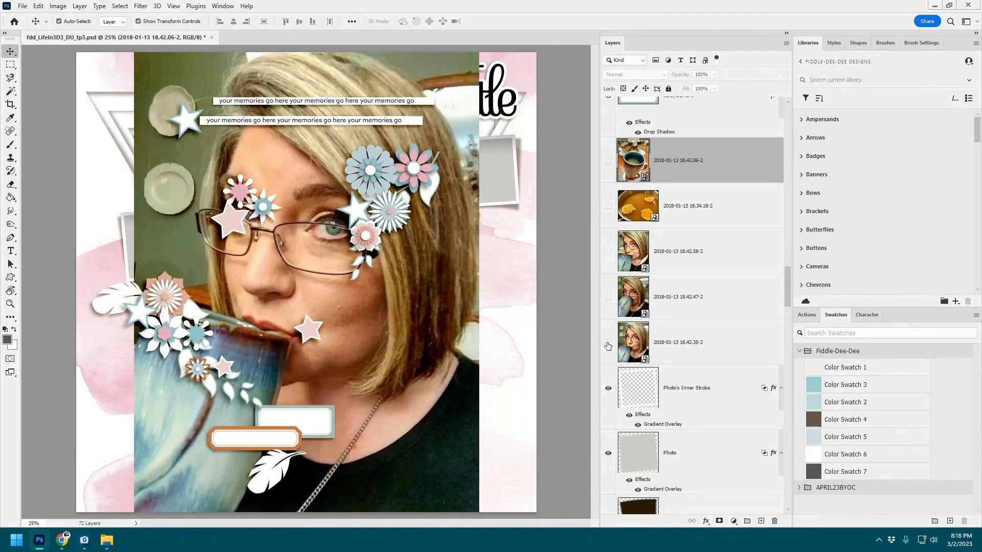
{"action": "left_click", "coordinate": [608, 344]}
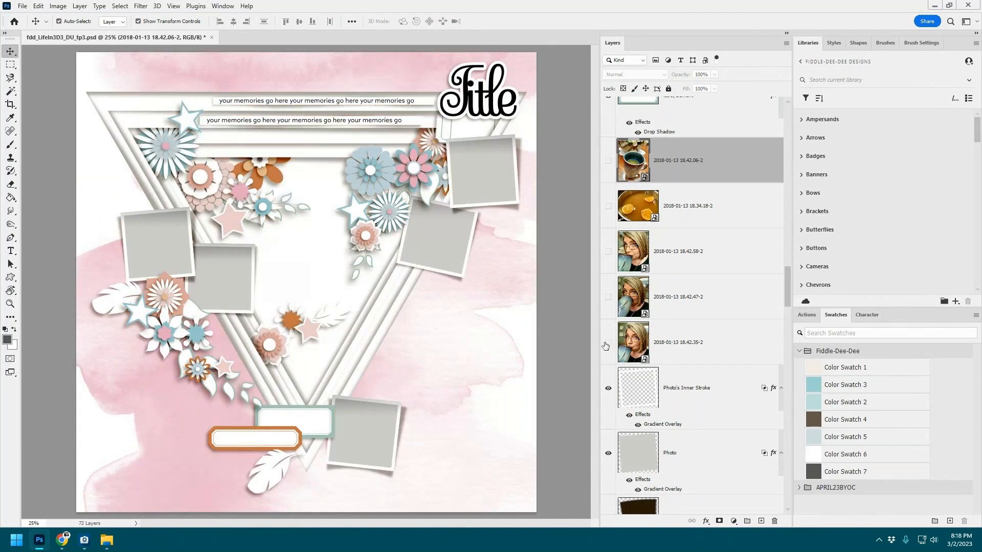
Step: Locate the bottom photo frame's layer and make the 2018-01-13 18.42.58-2 photo visible again
{"action": "left_click", "coordinate": [383, 451]}
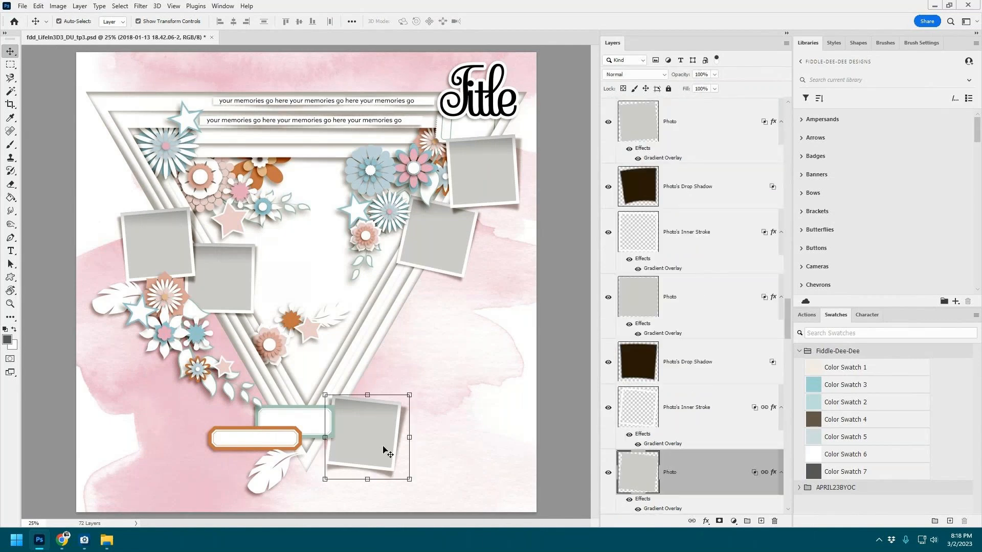
{"action": "scroll", "coordinate": [631, 326], "scroll_direction": "up", "scroll_amount": 5}
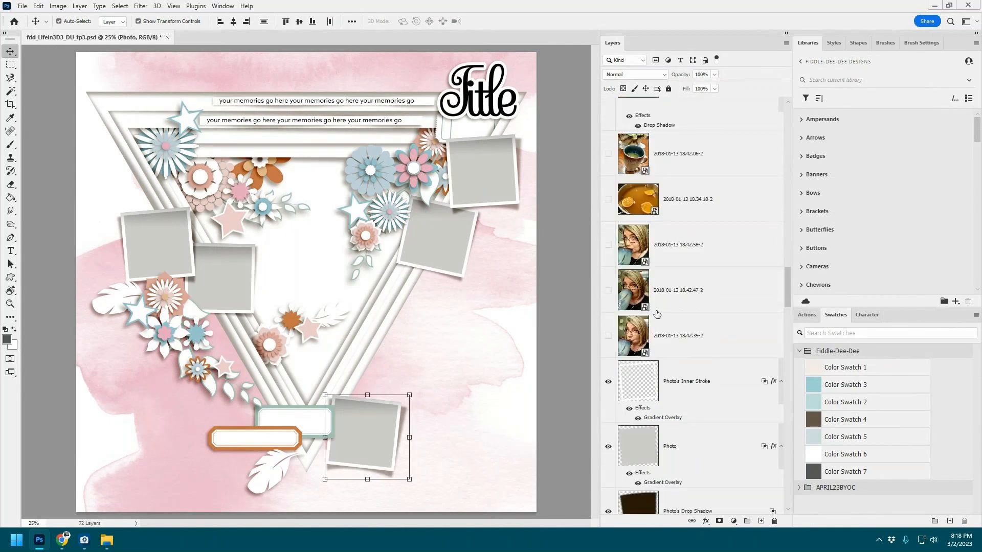
{"action": "left_click", "coordinate": [609, 245]}
Step: Try clipping the 2018-01-13 18.42.58-2 photo to the tilted middle-right frame and to the upper-right frame
{"action": "left_click", "coordinate": [708, 250]}
{"action": "mouse_move", "coordinate": [706, 250]}
{"action": "left_mouse_down"}
{"action": "mouse_move", "coordinate": [675, 430]}
{"action": "mouse_move", "coordinate": [676, 550]}
{"action": "mouse_move", "coordinate": [711, 105]}
{"action": "mouse_move", "coordinate": [712, 132]}
{"action": "left_mouse_up"}
{"action": "scroll", "coordinate": [712, 249], "scroll_direction": "up", "scroll_amount": 3}
{"action": "left_click_drag", "start_coordinate": [701, 321], "coordinate": [705, 249]}
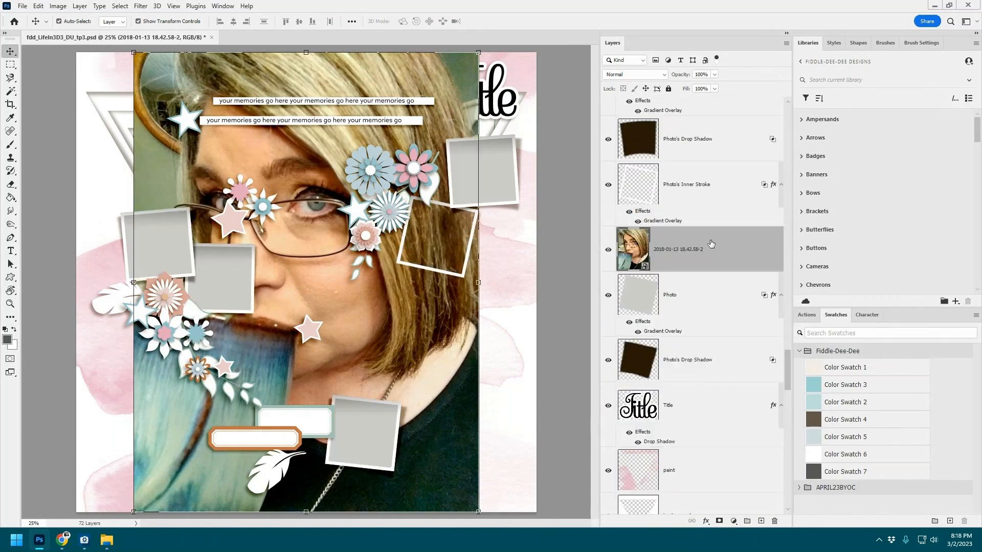
{"action": "key", "text": "ctrl+alt+g"}
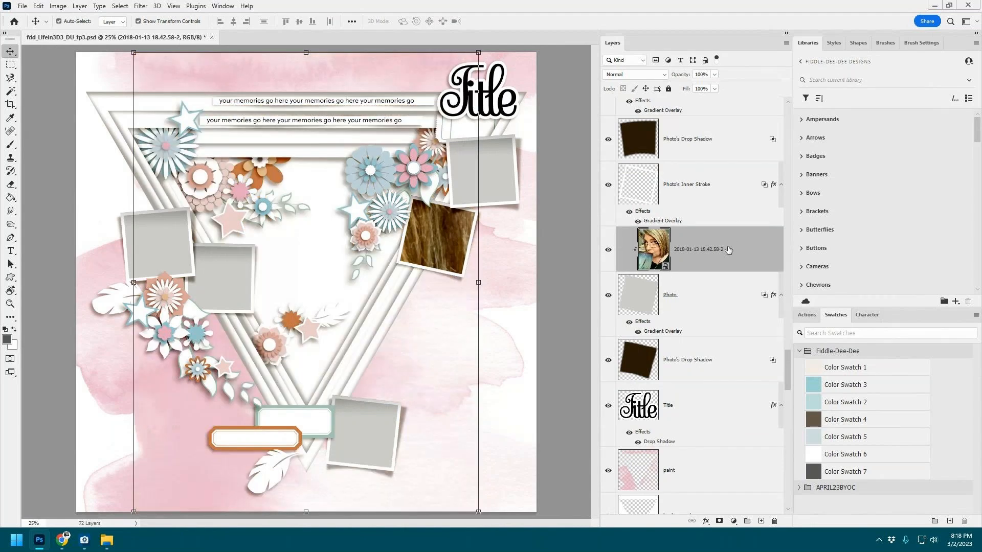
{"action": "left_click_drag", "start_coordinate": [720, 253], "coordinate": [715, 114]}
{"action": "left_click_drag", "start_coordinate": [700, 258], "coordinate": [697, 193]}
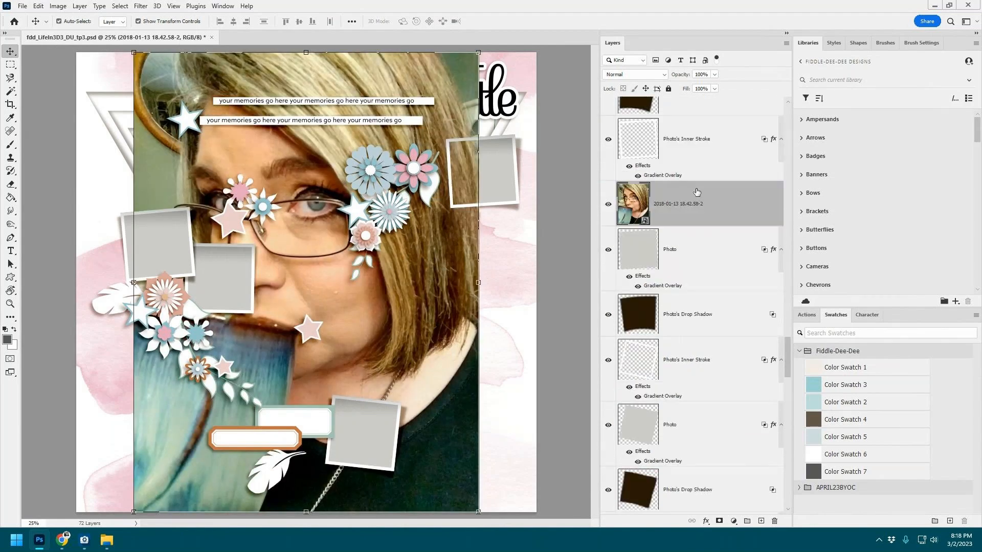
{"action": "key", "text": "ctrl+alt+g"}
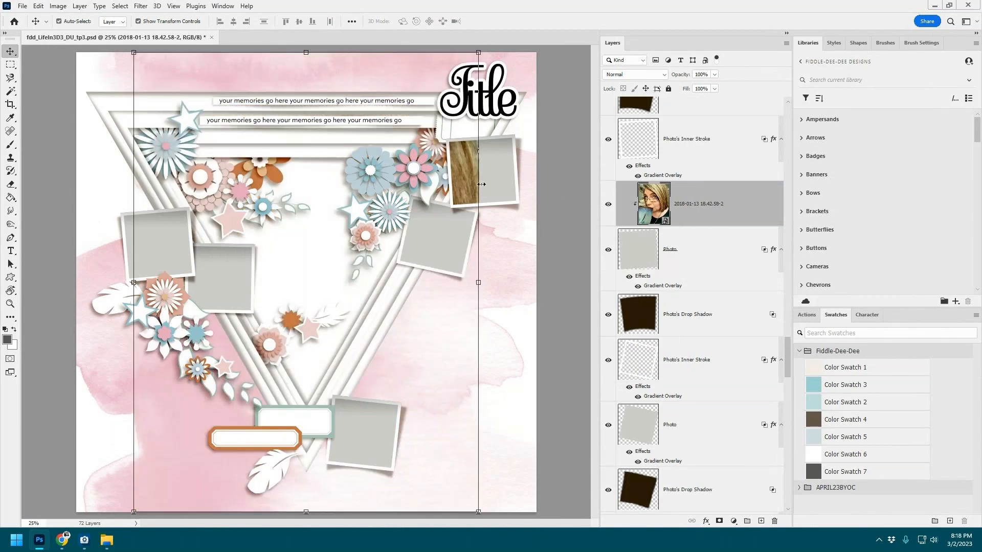
{"action": "left_click_drag", "start_coordinate": [697, 207], "coordinate": [703, 393]}
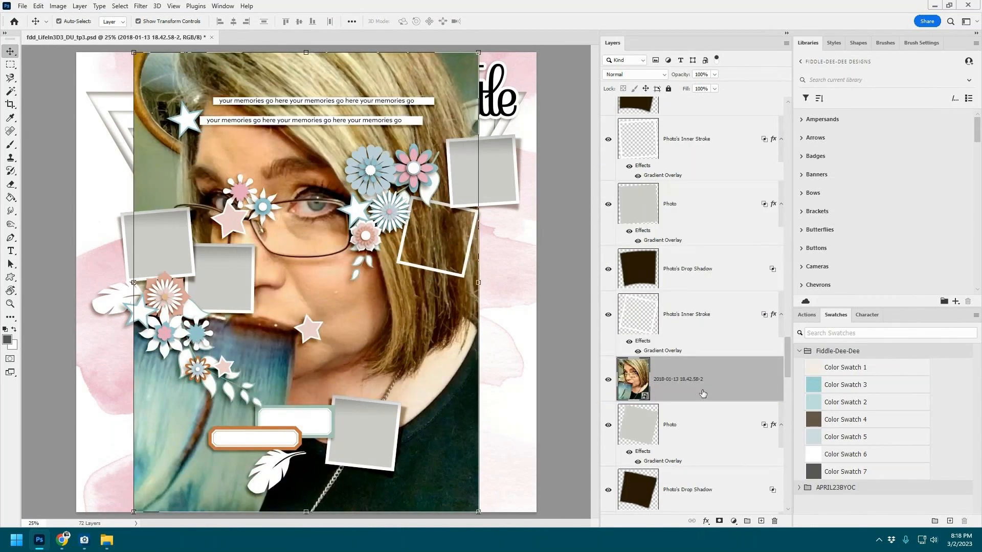
Step: Clip the 2018-01-13 18.42.58-2 photo to the bottom frame's Photo layer and fit it there at about 21.86% scale
{"action": "left_click", "coordinate": [389, 453]}
{"action": "left_click_drag", "start_coordinate": [684, 472], "coordinate": [709, 192]}
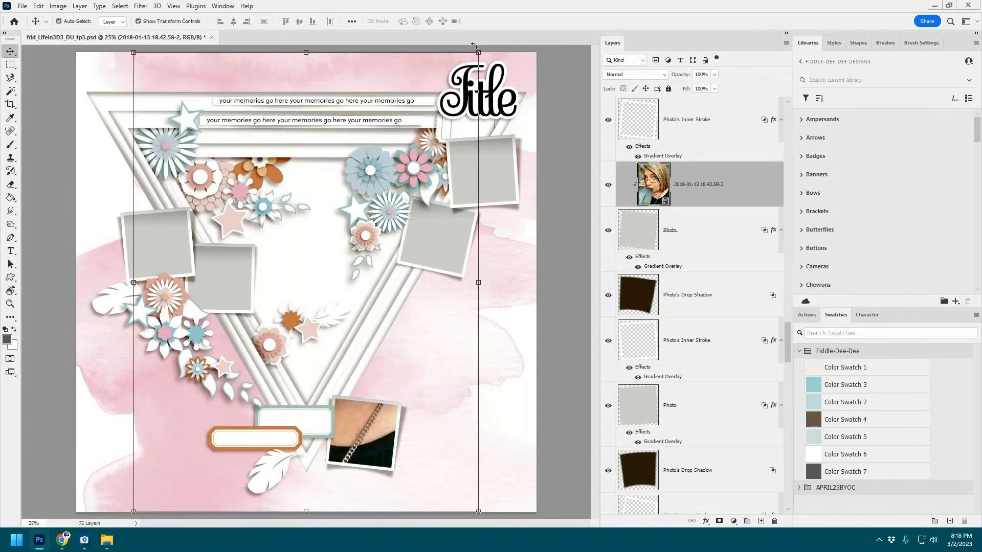
{"action": "left_click_drag", "start_coordinate": [481, 50], "coordinate": [167, 382]}
{"action": "left_click_drag", "start_coordinate": [171, 431], "coordinate": [368, 399]}
{"action": "left_click_drag", "start_coordinate": [376, 446], "coordinate": [374, 445]}
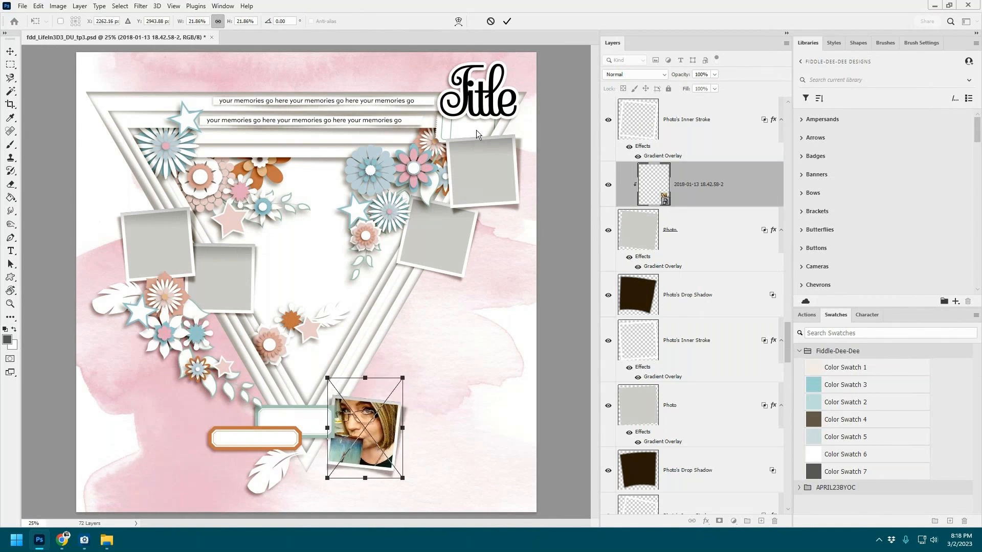
{"action": "left_click", "coordinate": [507, 21]}
{"action": "left_click", "coordinate": [490, 191]}
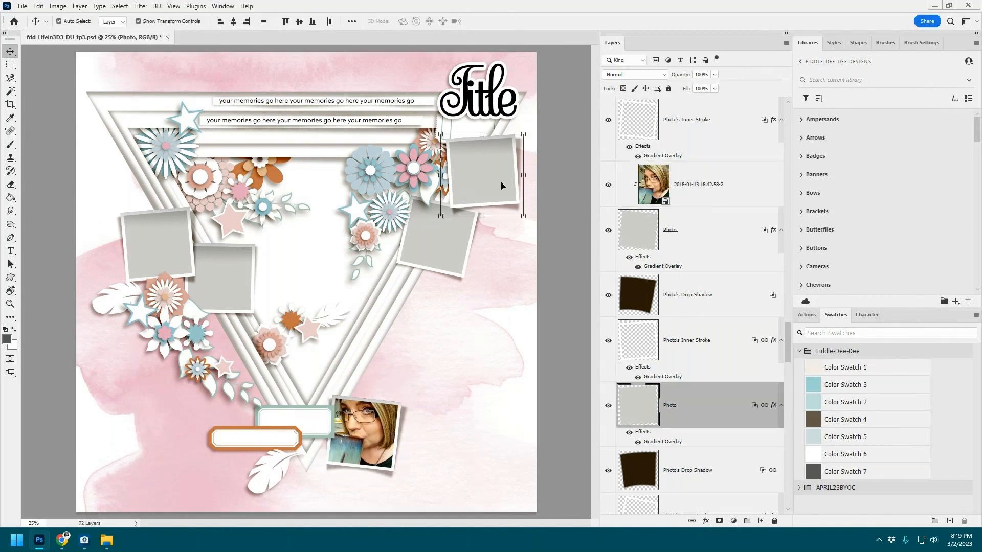
{"action": "scroll", "coordinate": [691, 279], "scroll_direction": "up", "scroll_amount": 6}
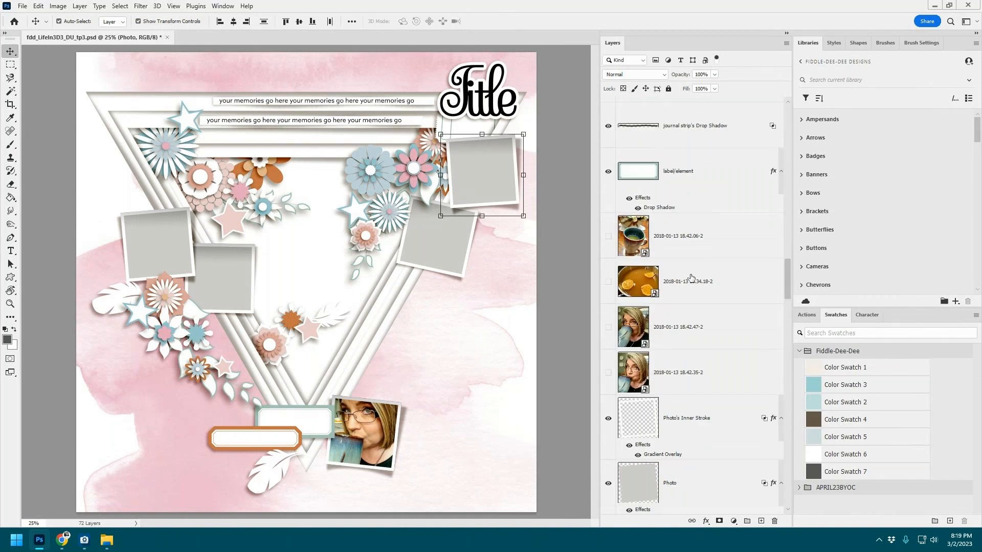
{"action": "left_click", "coordinate": [687, 372]}
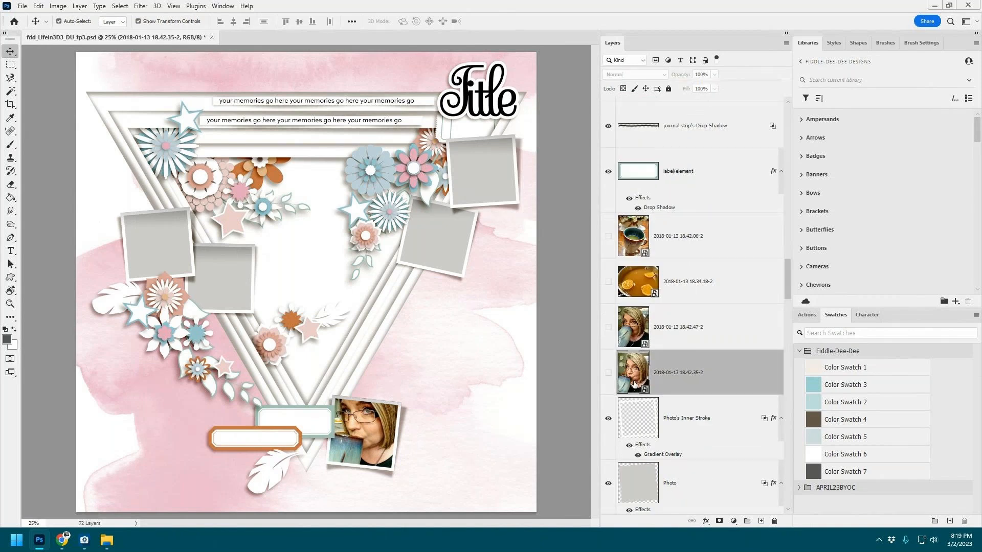
{"action": "left_click", "coordinate": [455, 240]}
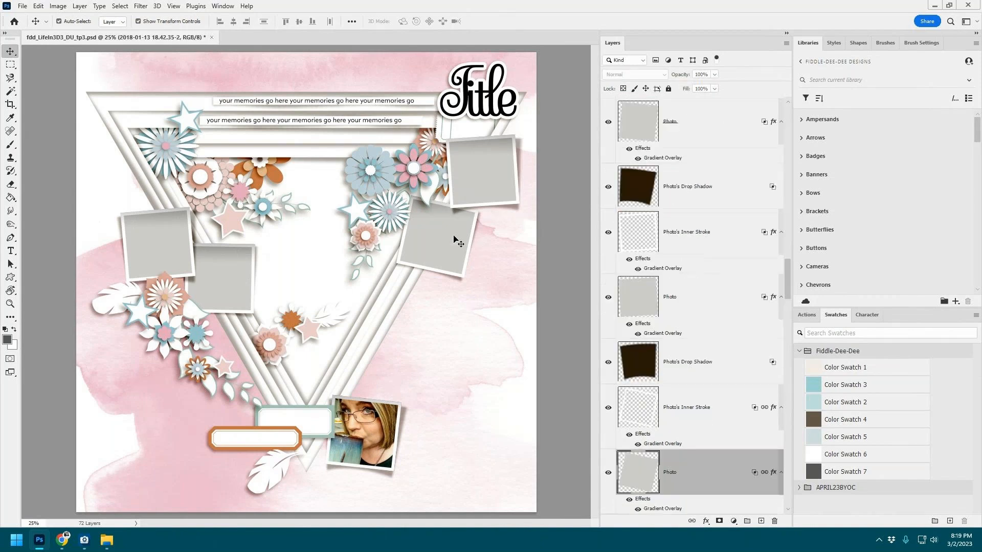
Step: Show the 2018-01-13 18.34.18-2 orange-slice photo and clip it to the Photo layer of the inner left frame
{"action": "scroll", "coordinate": [700, 322], "scroll_direction": "up", "scroll_amount": 5}
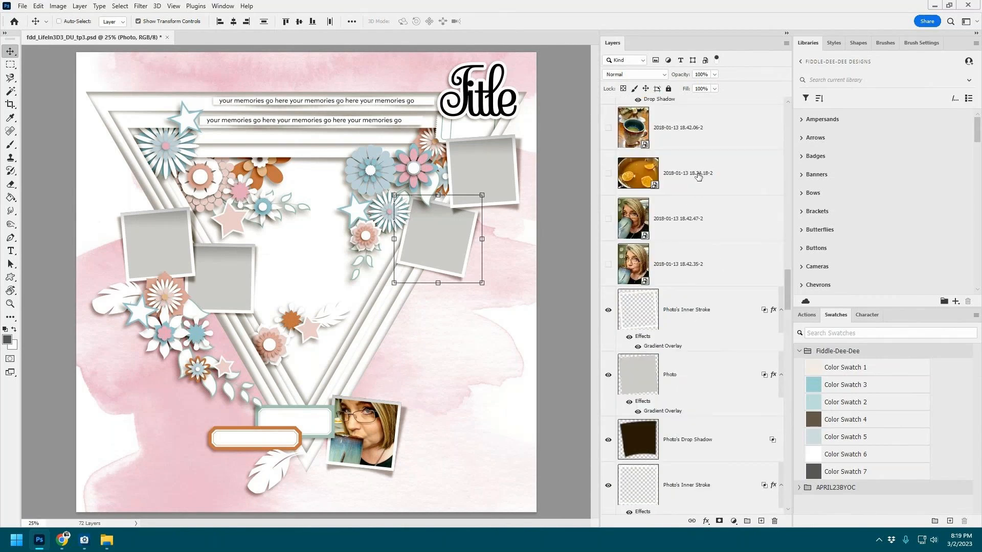
{"action": "left_click", "coordinate": [608, 173]}
{"action": "scroll", "coordinate": [695, 394], "scroll_direction": "down", "scroll_amount": 1}
{"action": "left_click_drag", "start_coordinate": [697, 544], "coordinate": [701, 188]}
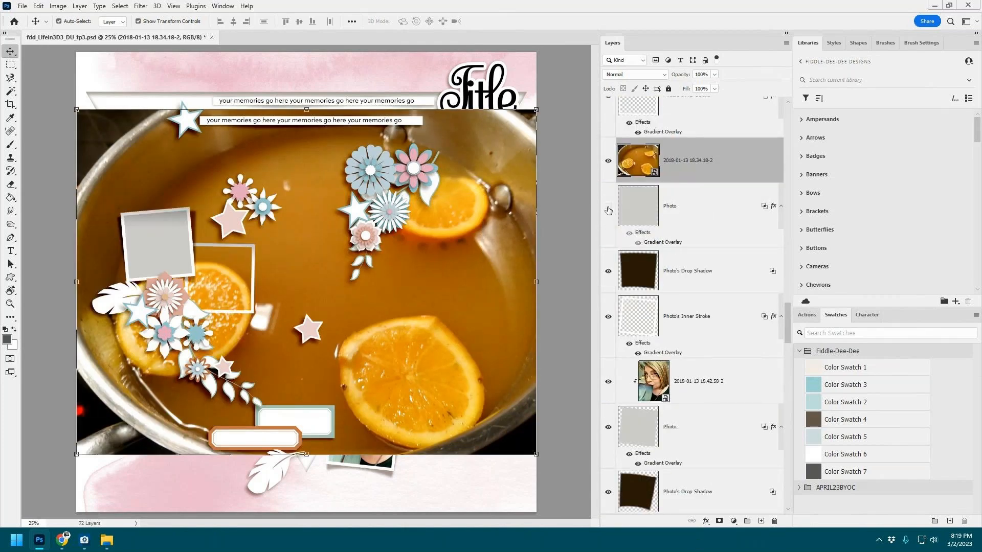
{"action": "left_click", "coordinate": [608, 207]}
{"action": "left_click", "coordinate": [608, 160]}
{"action": "left_click", "coordinate": [608, 207]}
{"action": "left_click", "coordinate": [608, 206]}
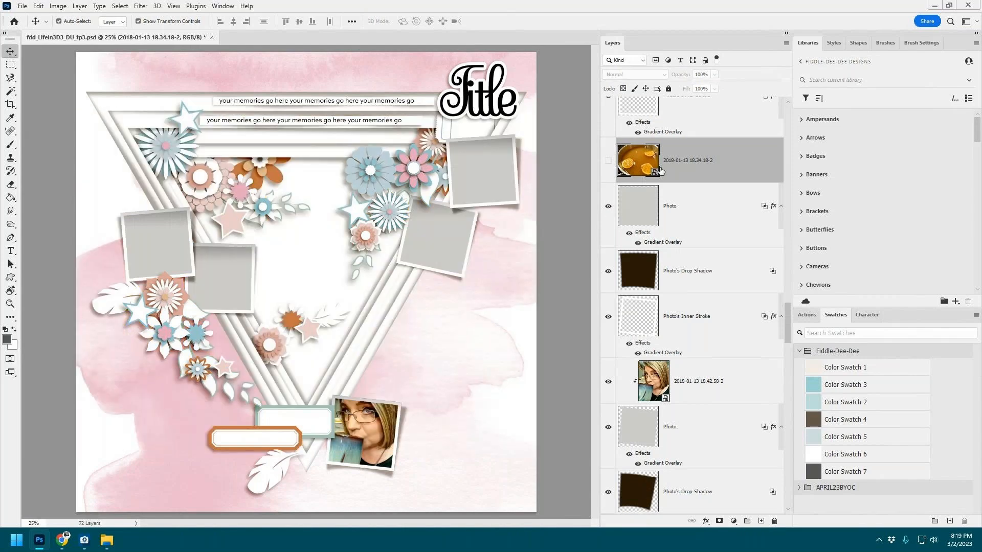
{"action": "left_click", "coordinate": [608, 160]}
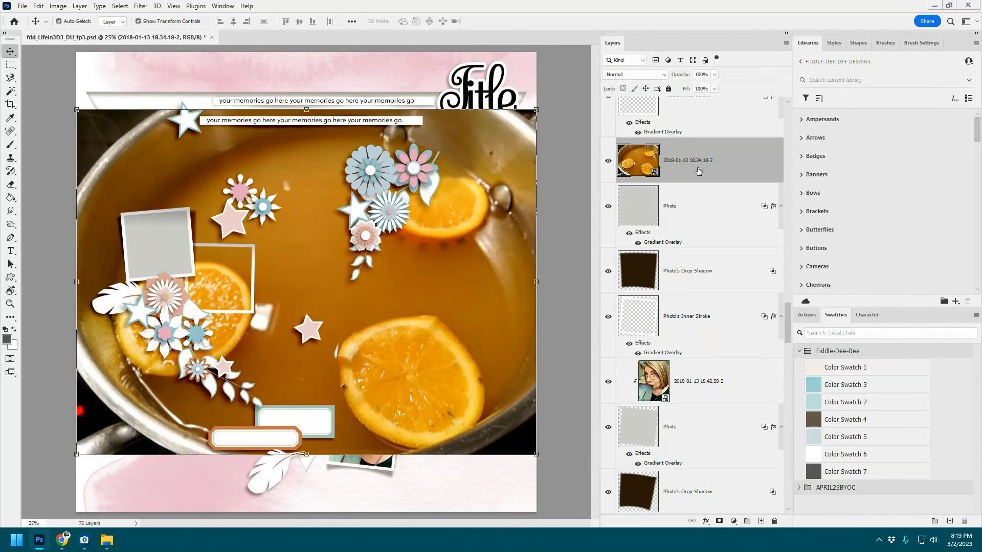
{"action": "key", "text": "ctrl+alt+g"}
Step: Fit the orange-slice photo inside the inner left frame at about 21.94% scale, rotated about 3.93°
{"action": "left_click_drag", "start_coordinate": [536, 110], "coordinate": [189, 369]}
{"action": "left_click_drag", "start_coordinate": [177, 412], "coordinate": [265, 267]}
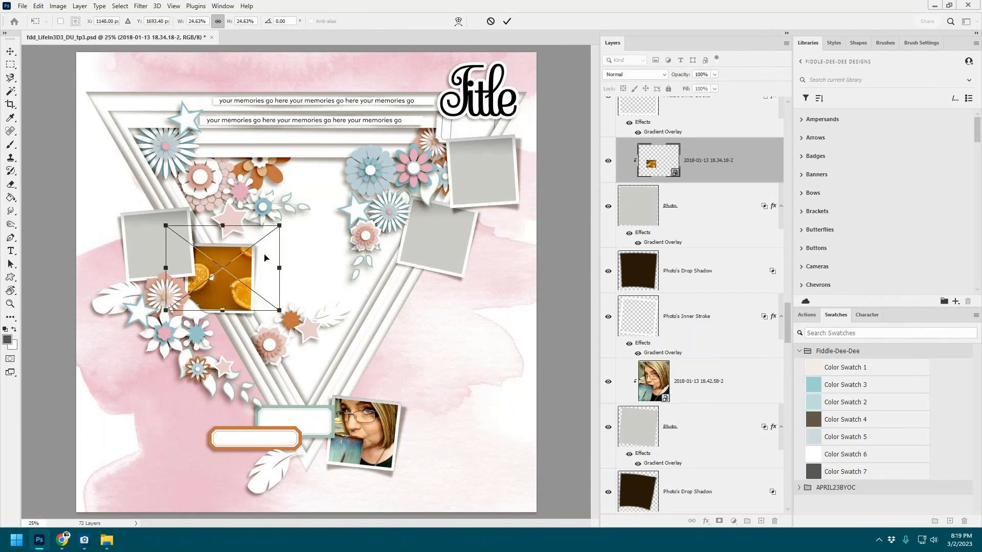
{"action": "mouse_move", "coordinate": [279, 225]}
{"action": "left_mouse_down"}
{"action": "mouse_move", "coordinate": [285, 234]}
{"action": "mouse_move", "coordinate": [271, 235]}
{"action": "left_mouse_up"}
{"action": "left_click_drag", "start_coordinate": [279, 228], "coordinate": [250, 260]}
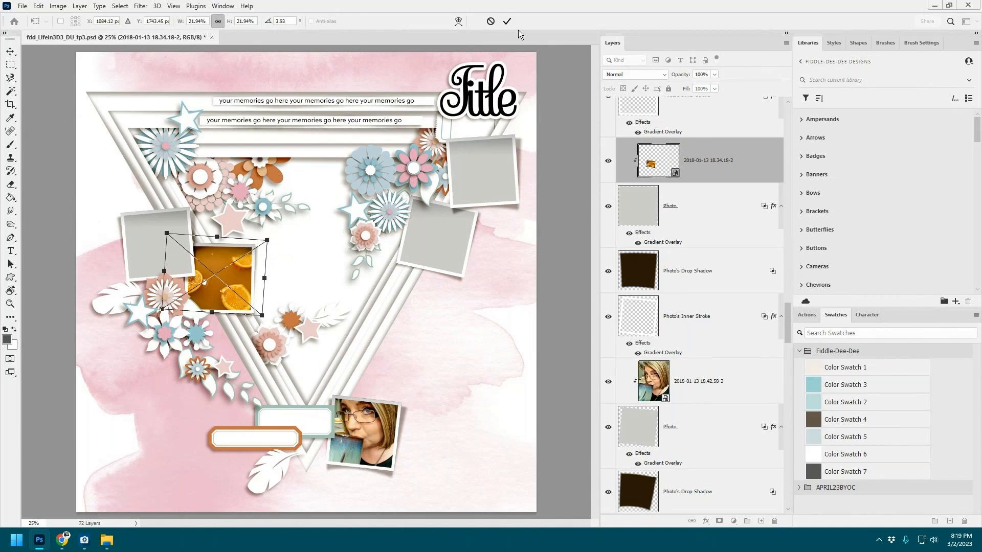
{"action": "left_click", "coordinate": [507, 21]}
Step: Show the 2018-01-13 18.42.06-2 mug photo and clip it to the Photo layer of the upper-right frame
{"action": "left_click", "coordinate": [452, 249]}
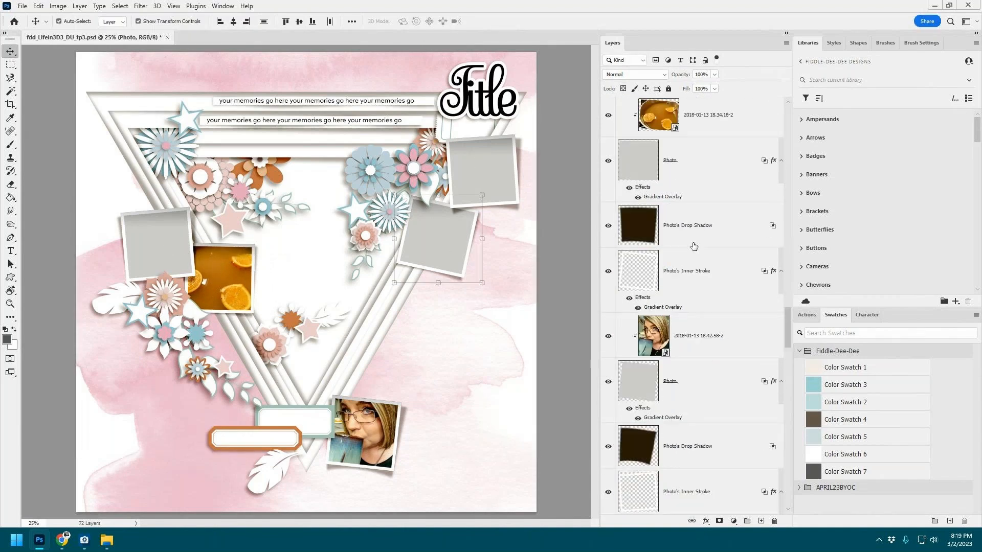
{"action": "scroll", "coordinate": [700, 268], "scroll_direction": "up", "scroll_amount": 5}
{"action": "scroll", "coordinate": [700, 268], "scroll_direction": "up", "scroll_amount": 1}
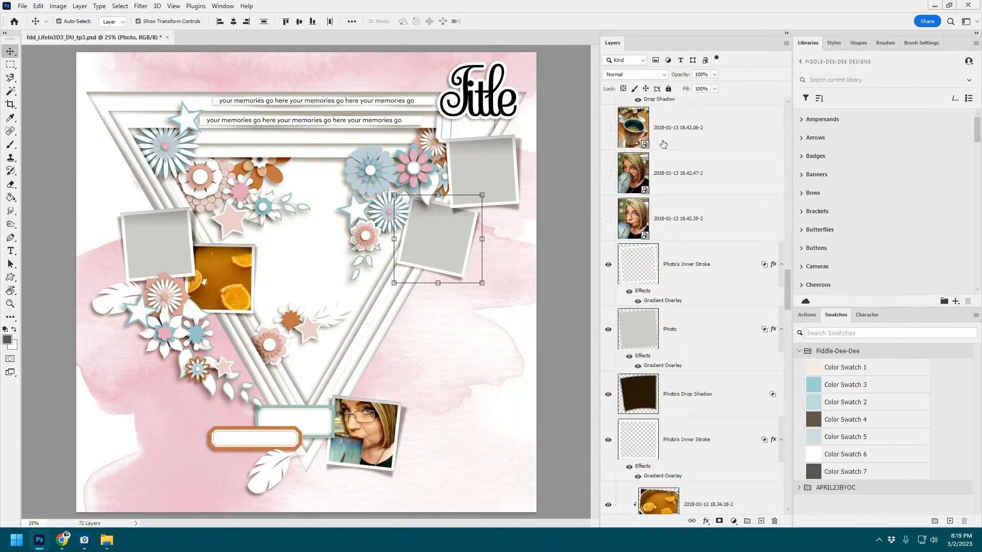
{"action": "left_click", "coordinate": [608, 127]}
{"action": "scroll", "coordinate": [701, 394], "scroll_direction": "down", "scroll_amount": 1}
{"action": "left_click_drag", "start_coordinate": [704, 549], "coordinate": [731, 254]}
{"action": "left_click", "coordinate": [643, 258]}
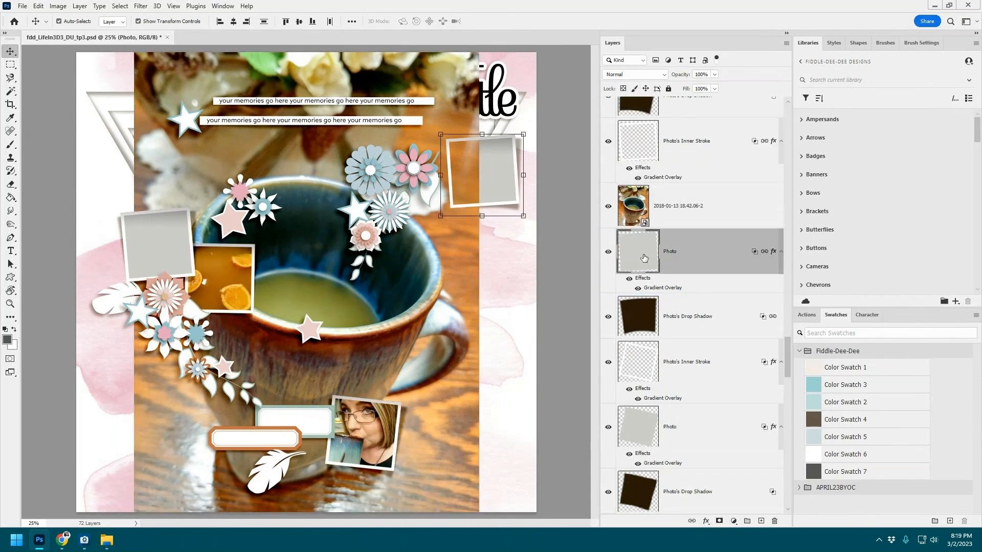
{"action": "left_click", "coordinate": [713, 211]}
{"action": "key", "text": "ctrl+alt+g"}
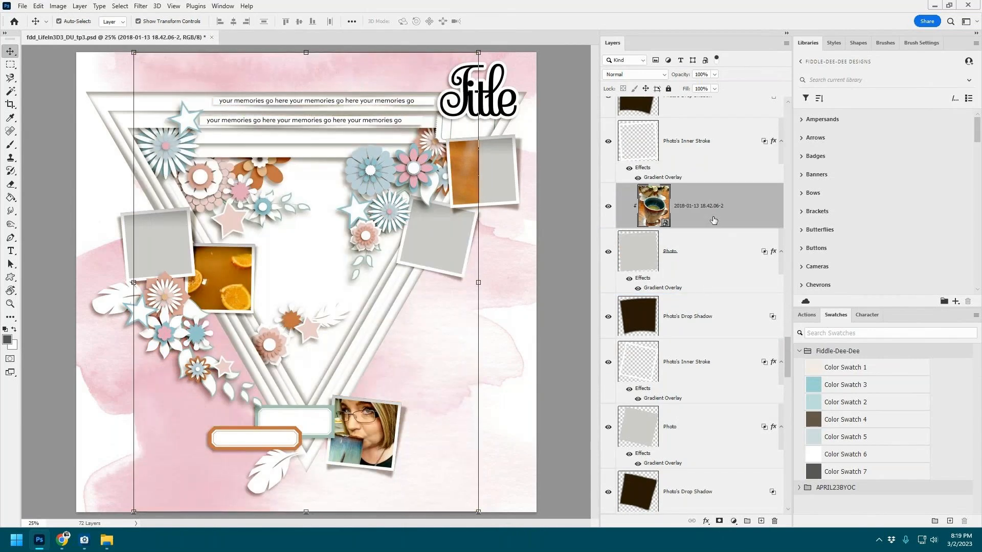
Step: Fit the mug photo inside the upper-right frame at about 20.31% scale, rotated about -9.20°
{"action": "left_click_drag", "start_coordinate": [482, 50], "coordinate": [251, 353]}
{"action": "left_click_drag", "start_coordinate": [228, 408], "coordinate": [524, 161]}
{"action": "left_click_drag", "start_coordinate": [546, 108], "coordinate": [521, 109]}
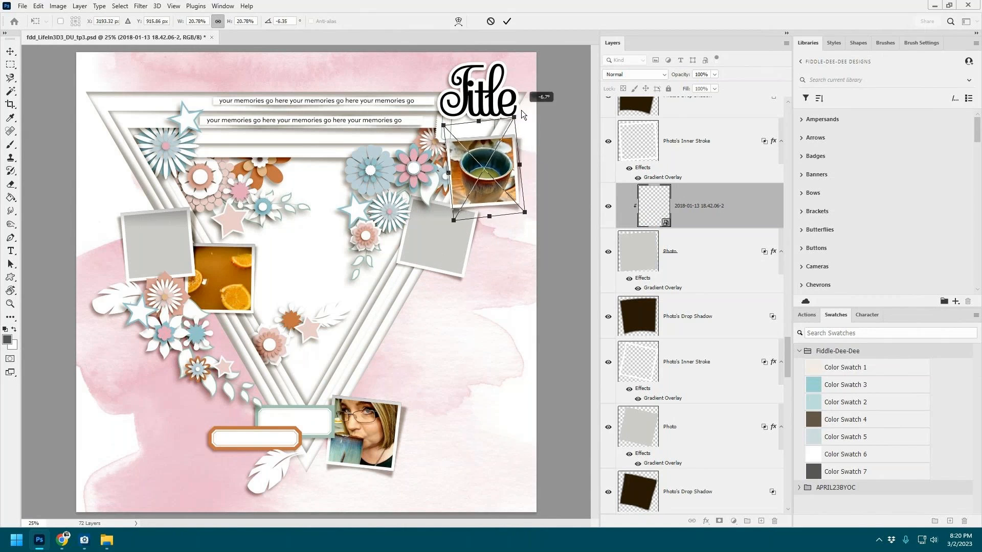
{"action": "left_click_drag", "start_coordinate": [497, 157], "coordinate": [495, 152]}
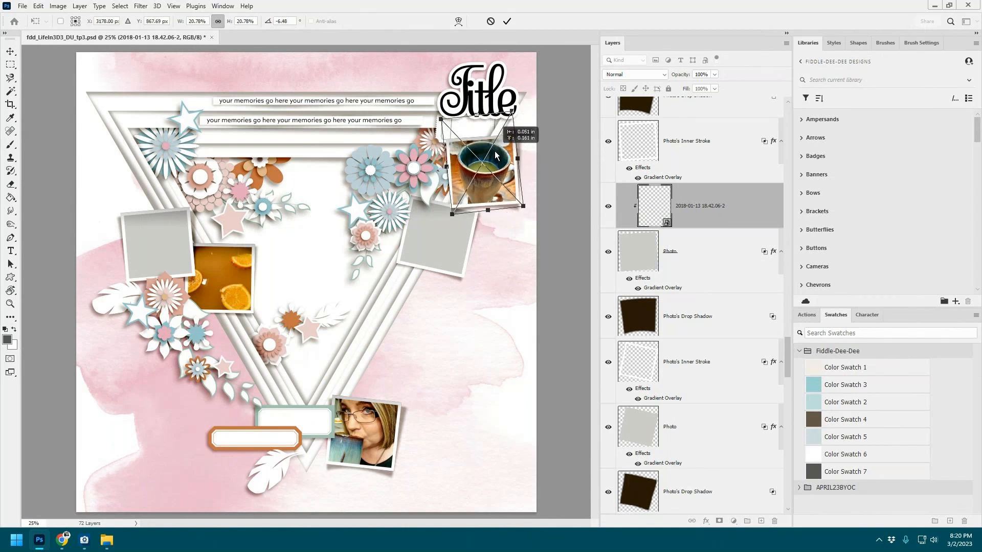
{"action": "left_click_drag", "start_coordinate": [525, 208], "coordinate": [519, 201]}
{"action": "left_click_drag", "start_coordinate": [513, 155], "coordinate": [518, 157]}
{"action": "left_click_drag", "start_coordinate": [512, 113], "coordinate": [521, 99]}
{"action": "left_click_drag", "start_coordinate": [506, 155], "coordinate": [504, 150]}
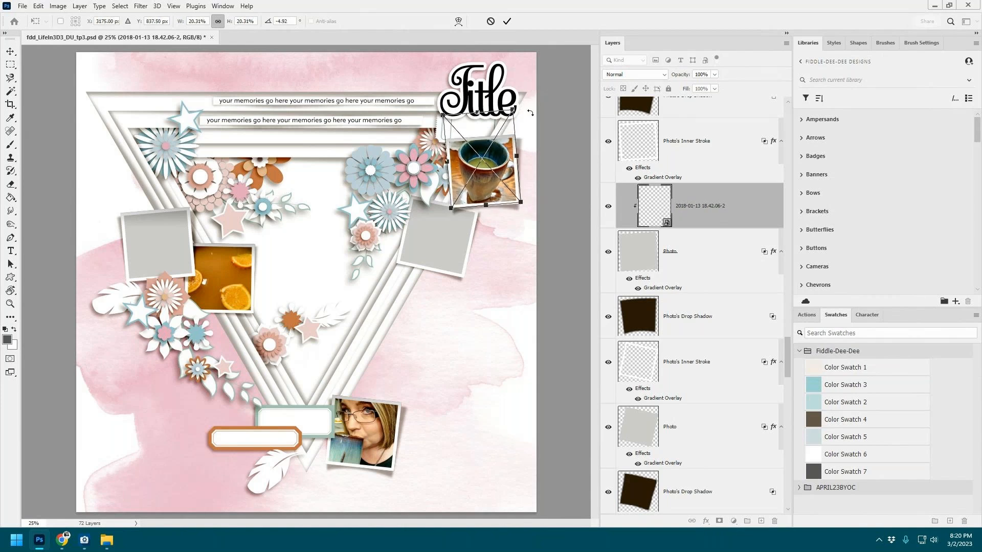
{"action": "left_click_drag", "start_coordinate": [529, 113], "coordinate": [527, 109]}
{"action": "left_click_drag", "start_coordinate": [504, 152], "coordinate": [505, 157]}
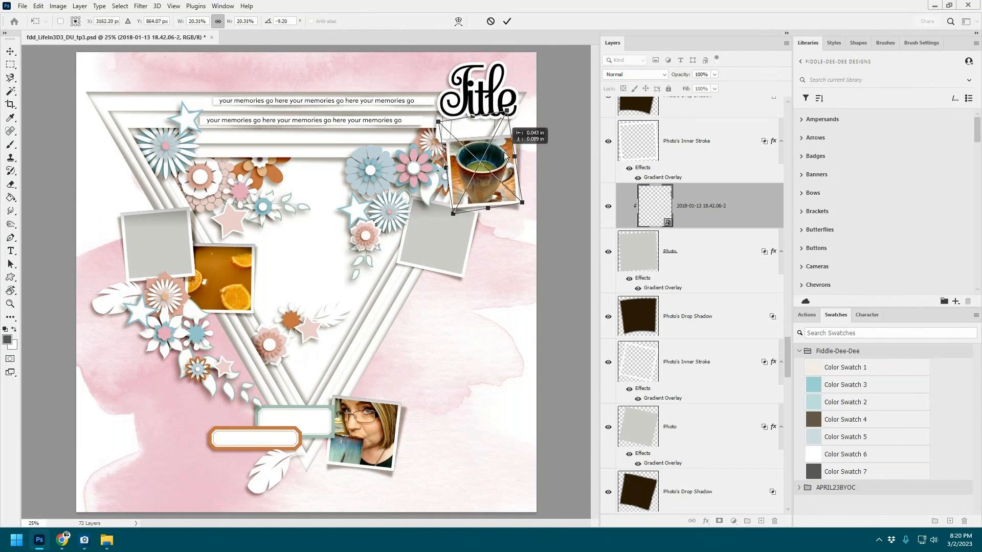
{"action": "left_click", "coordinate": [507, 21]}
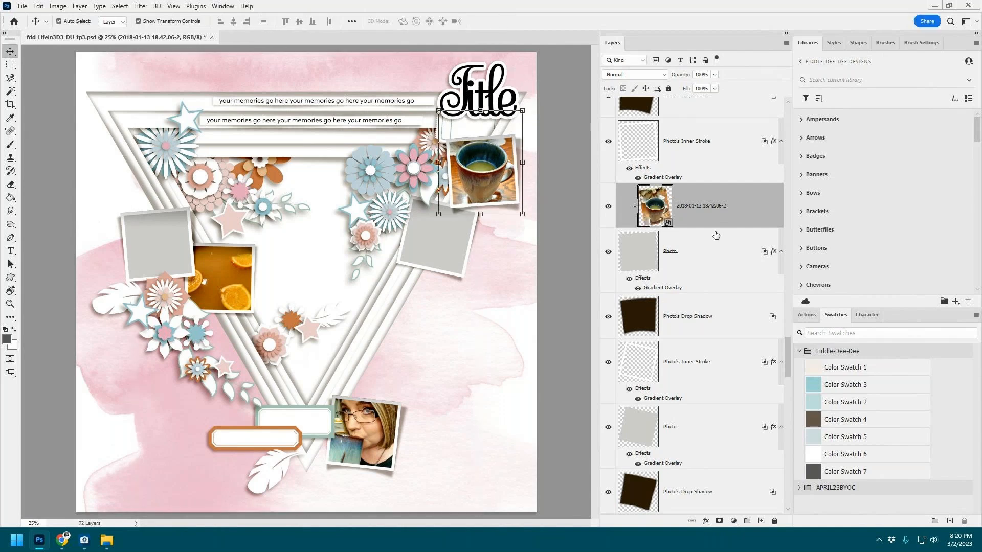
Step: Move the 2018-01-13 18.42.47-2 photo directly above the outer left frame's Photo layer, show it and clip it to that layer
{"action": "scroll", "coordinate": [714, 235], "scroll_direction": "up", "scroll_amount": 5}
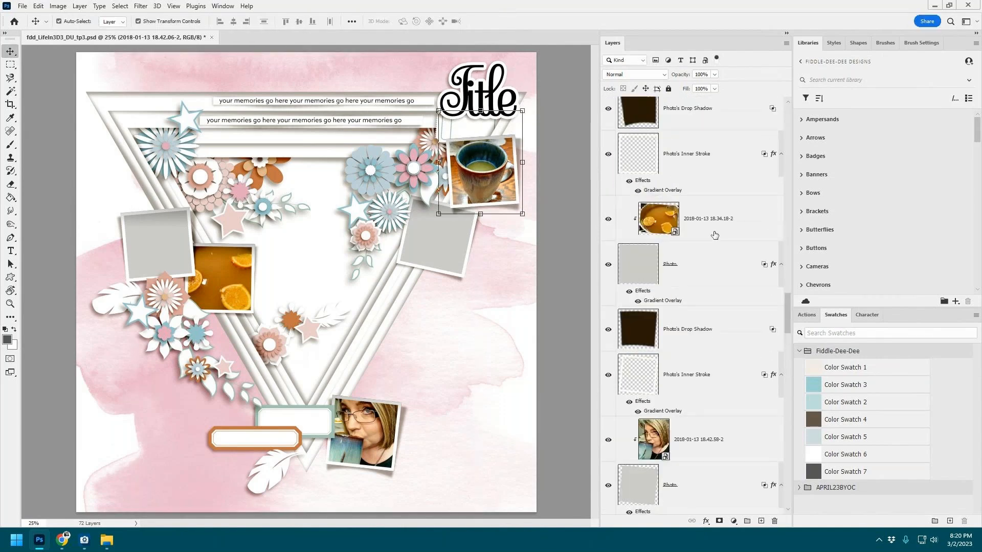
{"action": "left_click", "coordinate": [707, 258]}
{"action": "scroll", "coordinate": [720, 240], "scroll_direction": "up", "scroll_amount": 3}
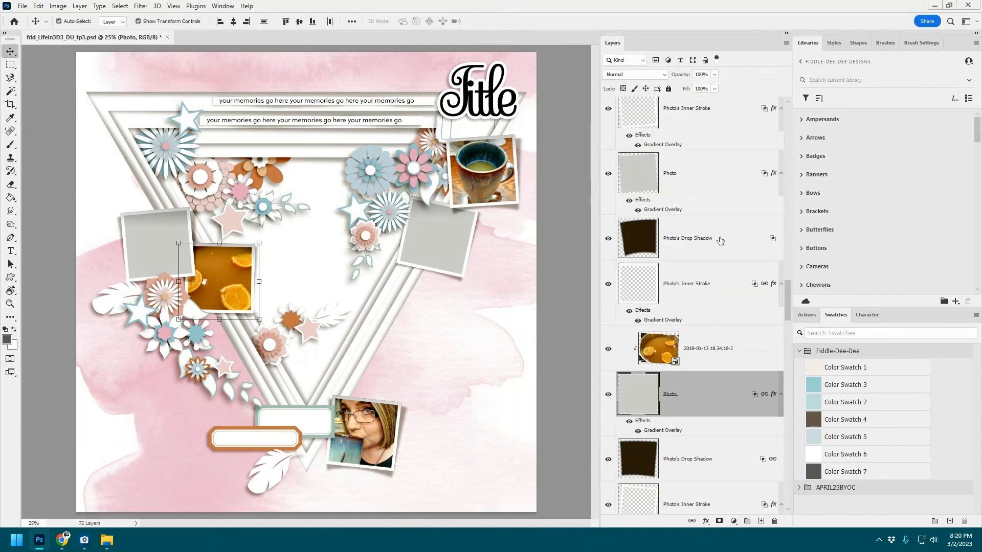
{"action": "scroll", "coordinate": [720, 240], "scroll_direction": "up", "scroll_amount": 3}
{"action": "left_click", "coordinate": [696, 304]}
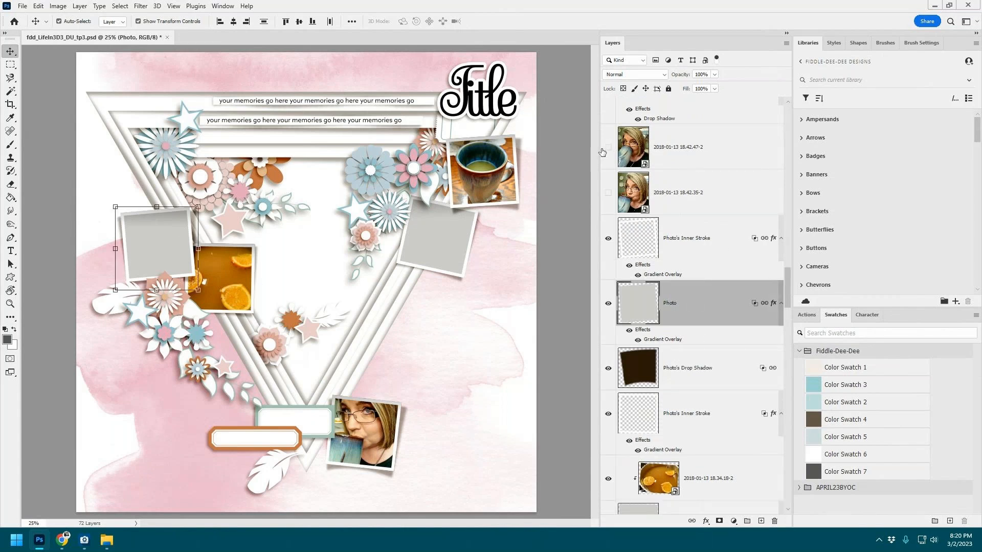
{"action": "left_click_drag", "start_coordinate": [687, 148], "coordinate": [695, 289]}
{"action": "left_click", "coordinate": [608, 258]}
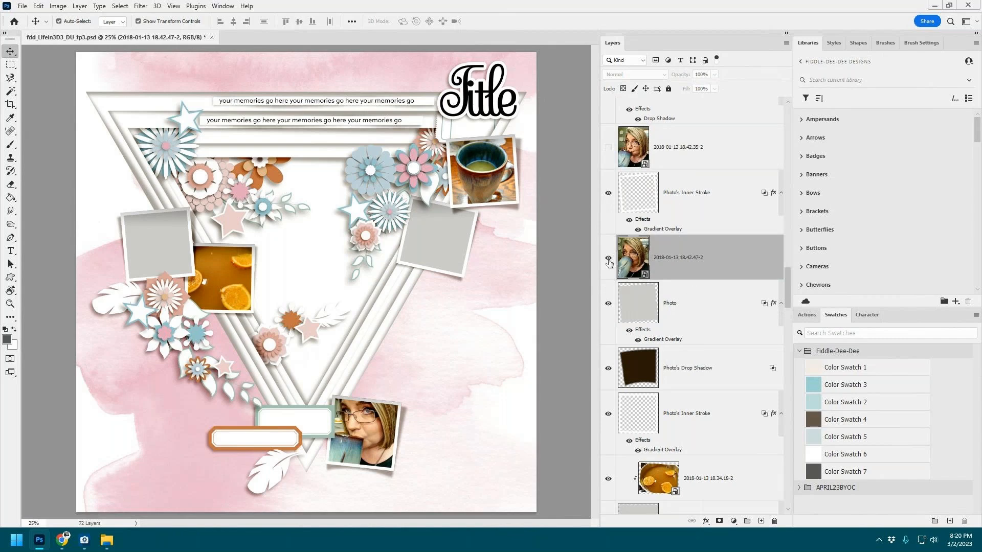
{"action": "key", "text": "ctrl+alt+g"}
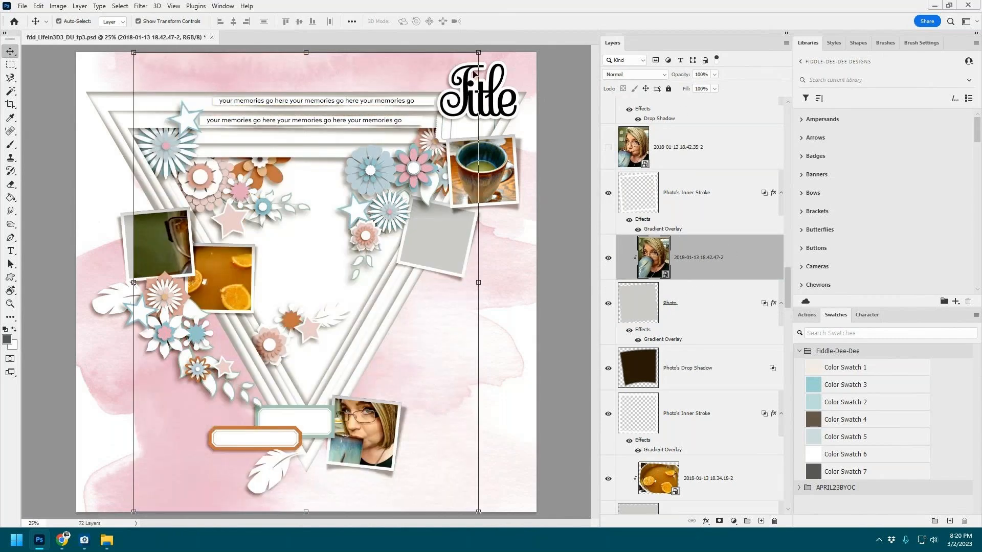
Step: Scale down and position the 2018-01-13 18.42.47-2 photo so it fills the outer left frame
{"action": "left_click_drag", "start_coordinate": [478, 52], "coordinate": [186, 229]}
{"action": "left_click_drag", "start_coordinate": [196, 188], "coordinate": [198, 184]}
{"action": "left_click_drag", "start_coordinate": [176, 232], "coordinate": [173, 234]}
{"action": "left_click", "coordinate": [507, 21]}
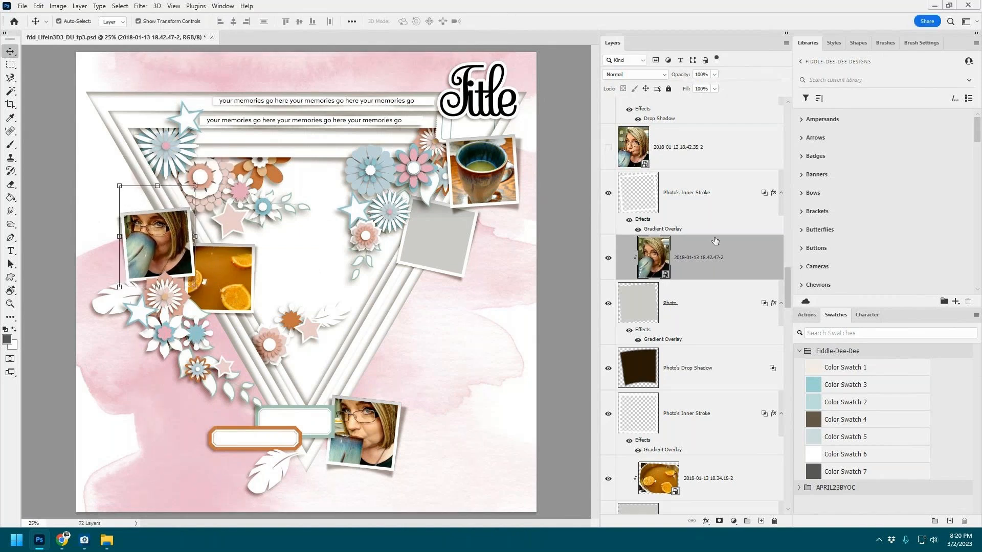
Step: Move the 2018-01-13 18.42.35-2 photo directly above the lower-right frame's Photo layer, show it and clip it to that layer
{"action": "scroll", "coordinate": [715, 240], "scroll_direction": "up", "scroll_amount": 3}
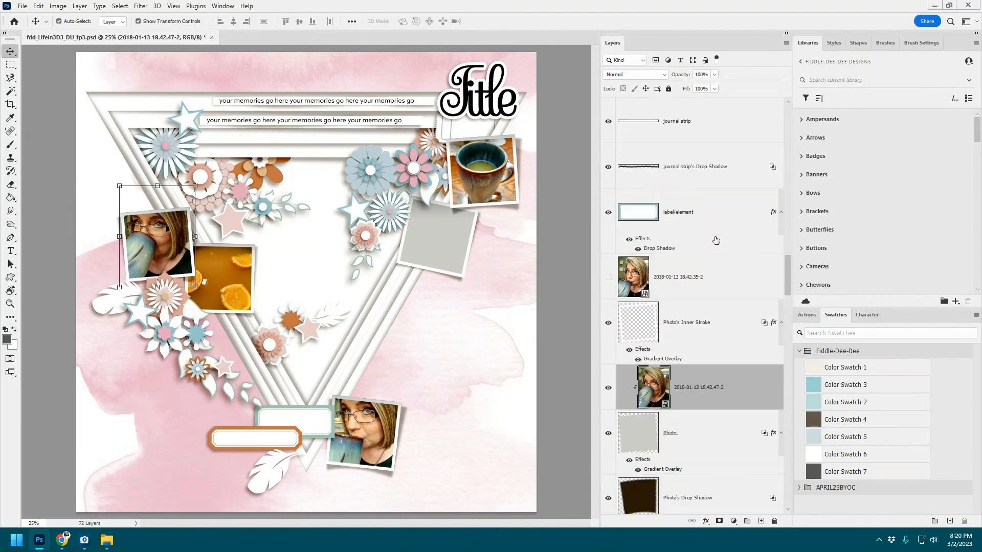
{"action": "left_click", "coordinate": [712, 275]}
{"action": "scroll", "coordinate": [712, 276], "scroll_direction": "down", "scroll_amount": 3}
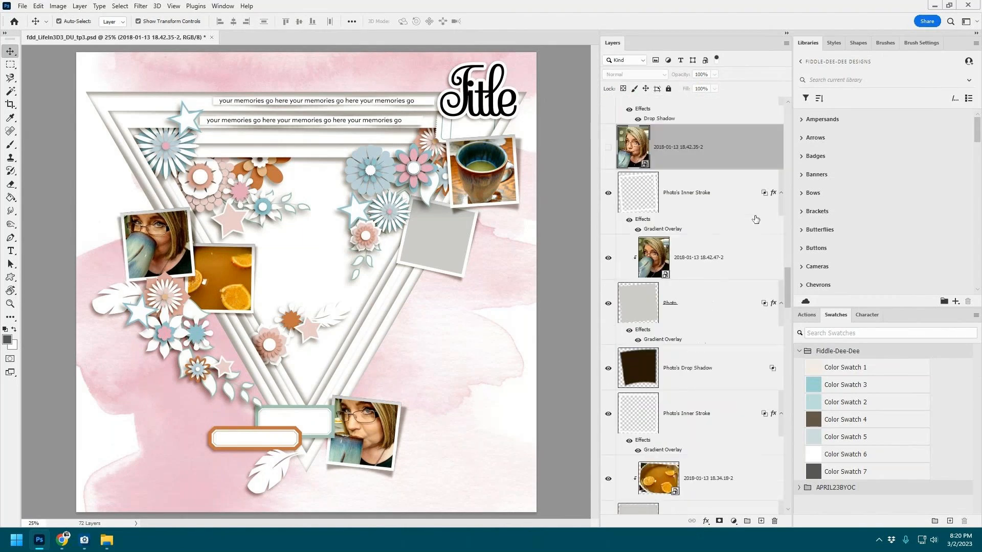
{"action": "mouse_move", "coordinate": [725, 152]}
{"action": "left_mouse_down"}
{"action": "mouse_move", "coordinate": [689, 529]}
{"action": "mouse_move", "coordinate": [701, 503]}
{"action": "mouse_move", "coordinate": [703, 514]}
{"action": "mouse_move", "coordinate": [714, 410]}
{"action": "left_mouse_up"}
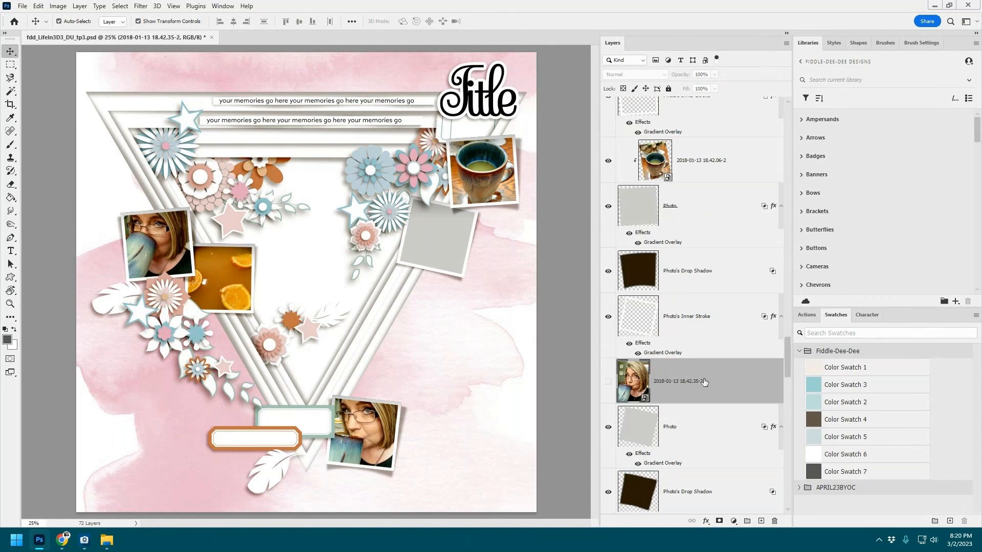
{"action": "left_click", "coordinate": [608, 382]}
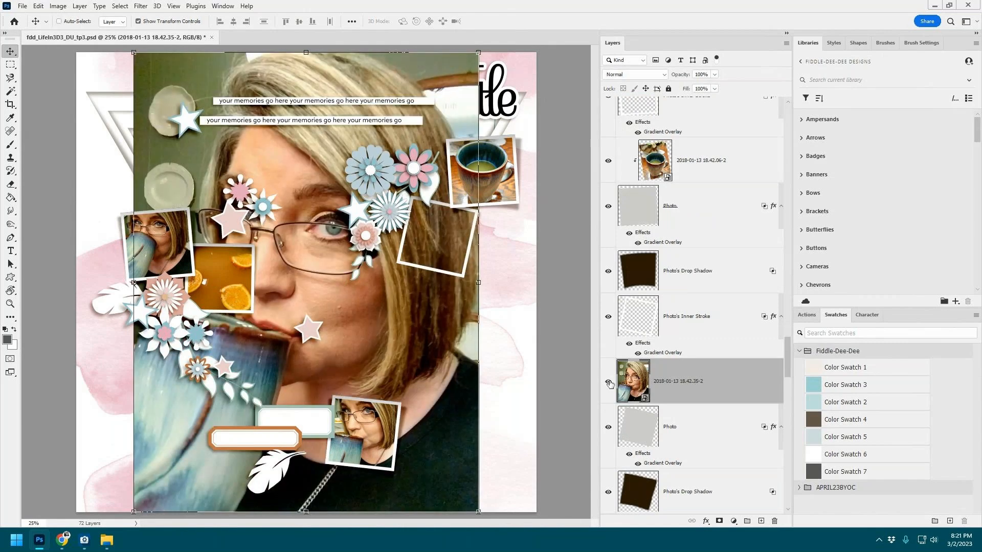
{"action": "key", "text": "ctrl+alt+g"}
Step: Fit the 2018-01-13 18.42.35-2 photo inside the lower-right frame at about 22.33% scale, rotated about 1.63°
{"action": "left_click_drag", "start_coordinate": [478, 52], "coordinate": [474, 193]}
{"action": "left_click_drag", "start_coordinate": [450, 235], "coordinate": [450, 225]}
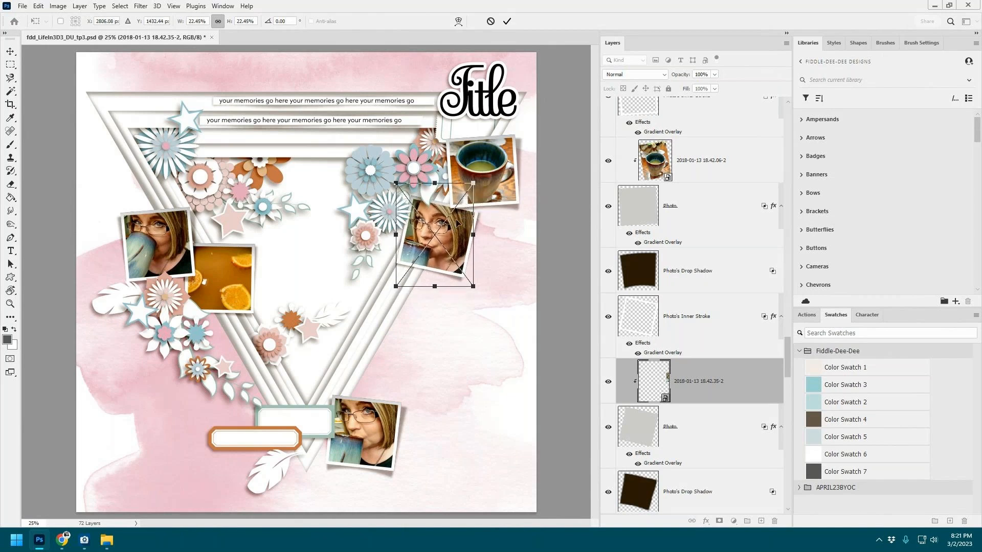
{"action": "left_click_drag", "start_coordinate": [475, 180], "coordinate": [484, 176]}
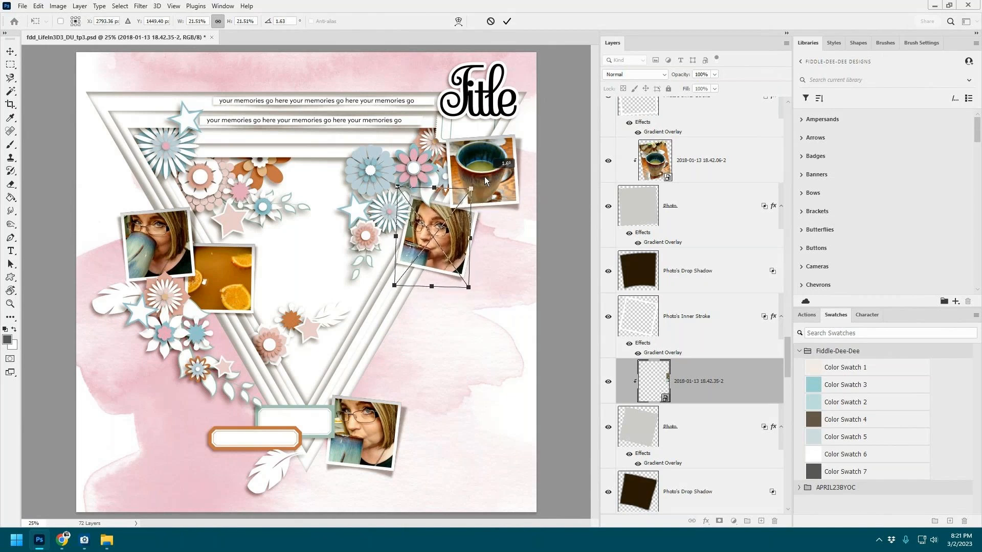
{"action": "left_click_drag", "start_coordinate": [467, 214], "coordinate": [479, 183]}
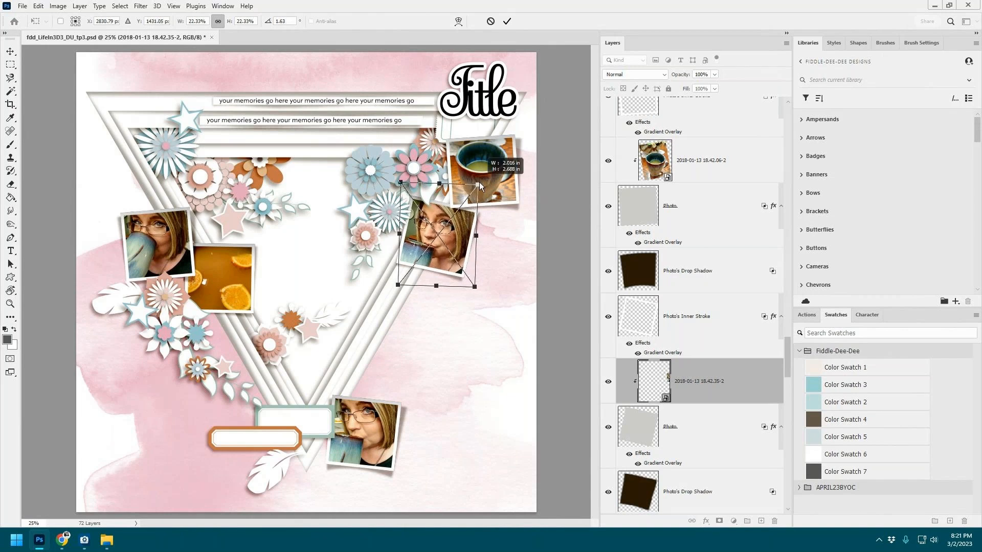
{"action": "left_click", "coordinate": [505, 22]}
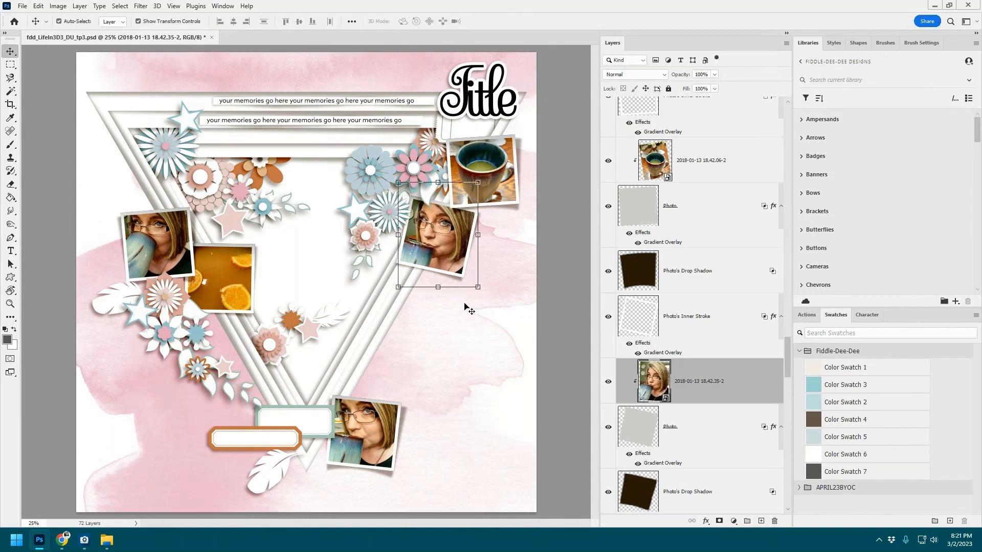
Step: Place the bellagypsy_serenitea_solid8 paper over the outermost triangular background paper, clipped and merged into that layer
{"action": "left_click", "coordinate": [493, 433]}
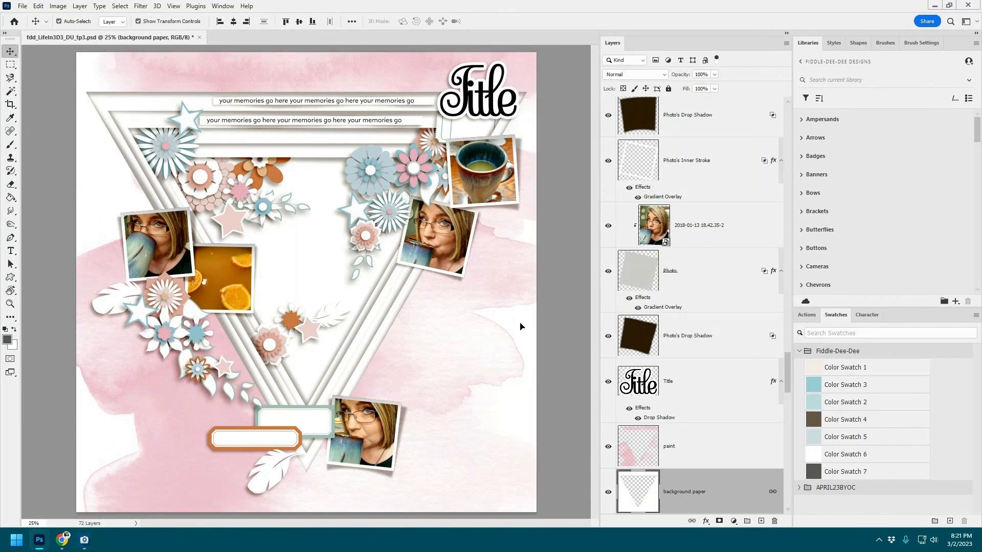
{"action": "scroll", "coordinate": [690, 491], "scroll_direction": "down", "scroll_amount": 4}
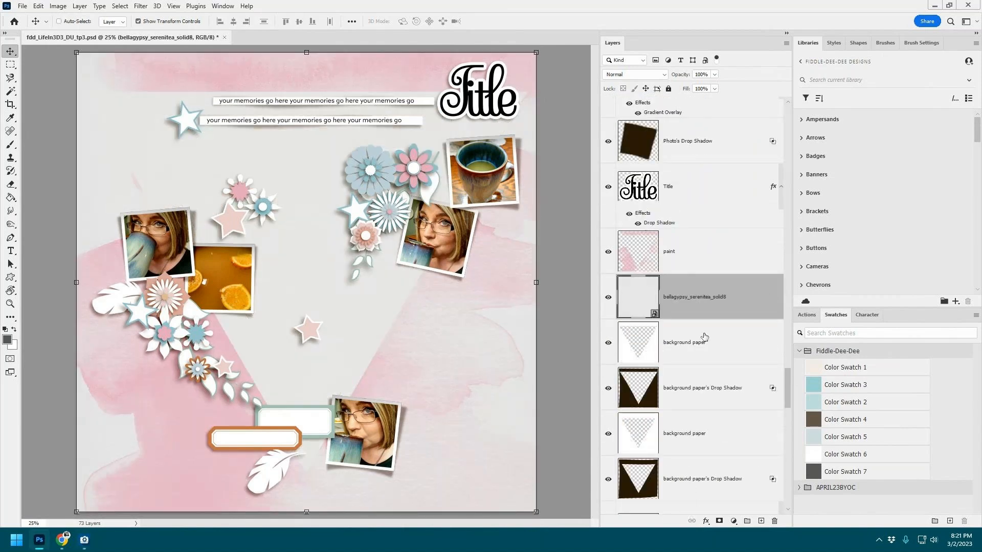
{"action": "key", "text": "ctrl+alt+g"}
{"action": "key", "text": "Delete"}
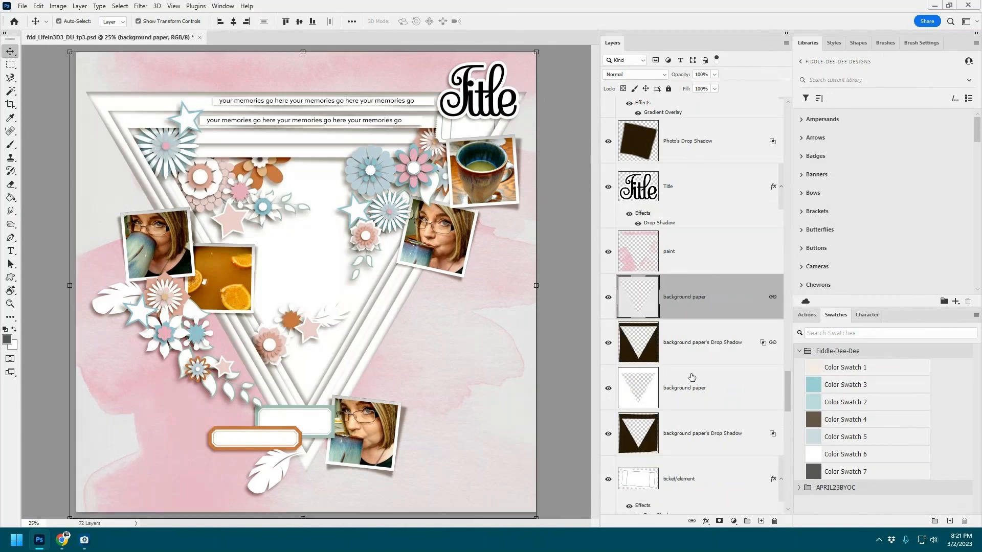
Step: Clip the bellagypsy_serenitea_solid8 paper to the second triangular background paper from the outside and merge it into that layer
{"action": "left_click", "coordinate": [691, 391]}
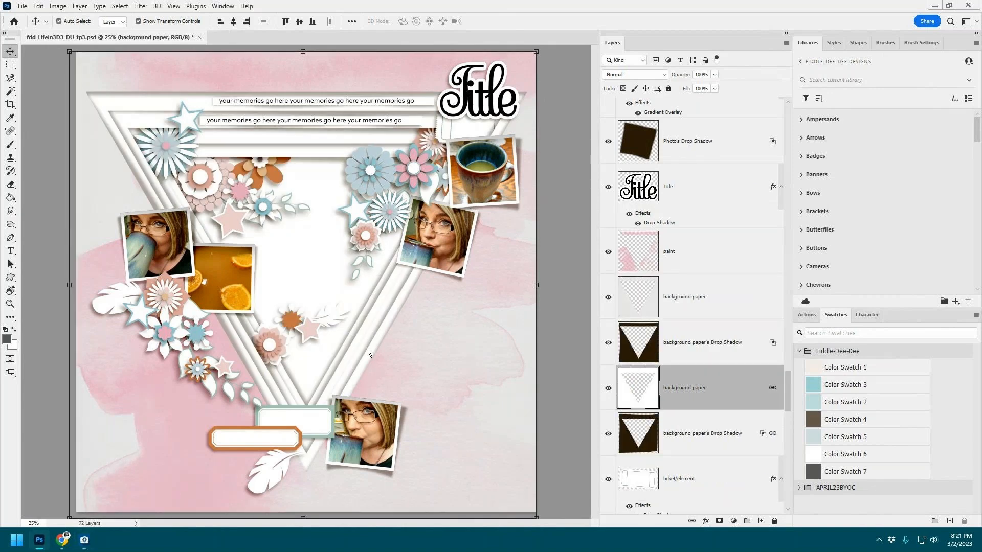
{"action": "key", "text": "ctrl+z"}
{"action": "key", "text": "Delete"}
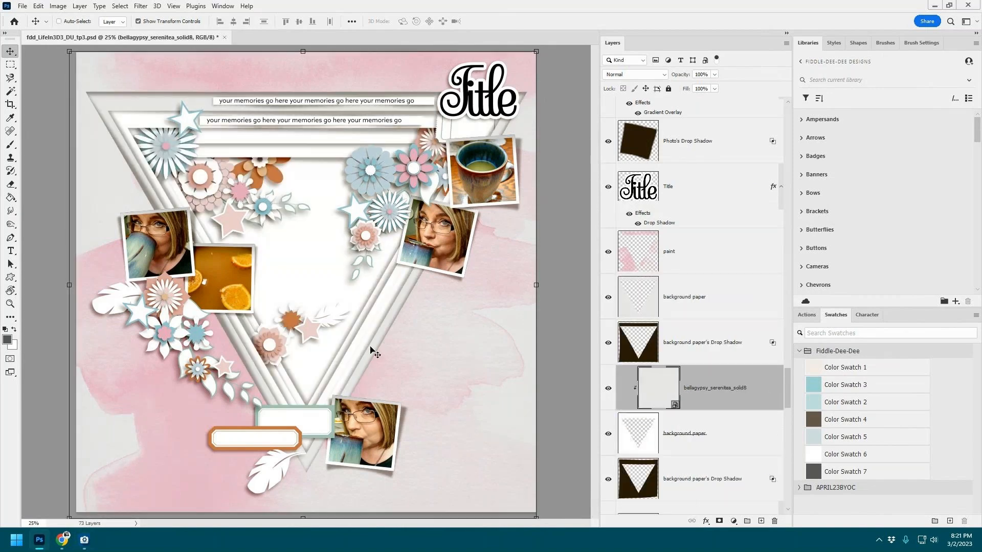
Step: Cover the third triangular background paper, below the ticket element, with bellagypsy_serenitea_solid8, clipped and merged into it
{"action": "scroll", "coordinate": [747, 417], "scroll_direction": "down", "scroll_amount": 3}
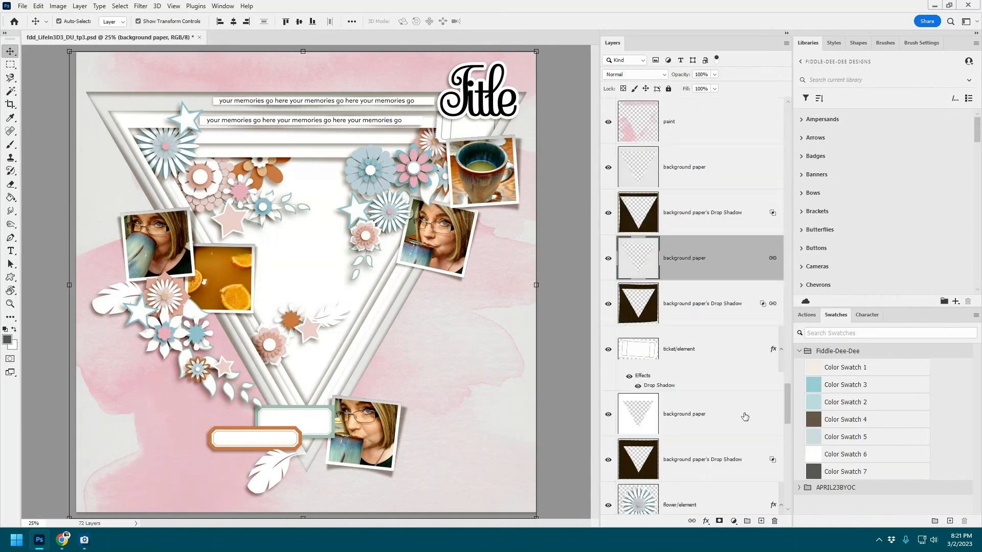
{"action": "left_click", "coordinate": [704, 418]}
{"action": "left_click_drag", "start_coordinate": [473, 344], "coordinate": [399, 342]}
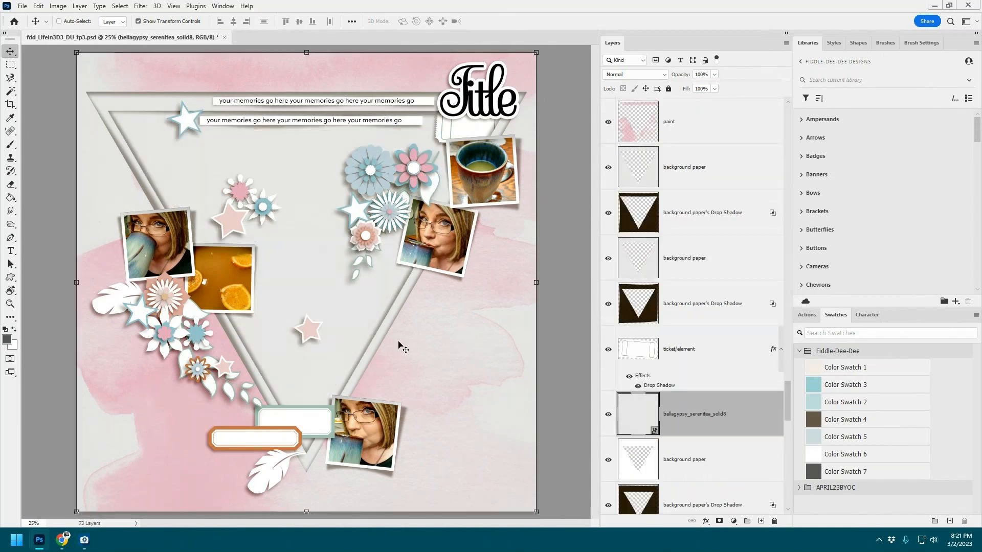
{"action": "key", "text": "ctrl+alt+g"}
{"action": "key", "text": "ctrl+e"}
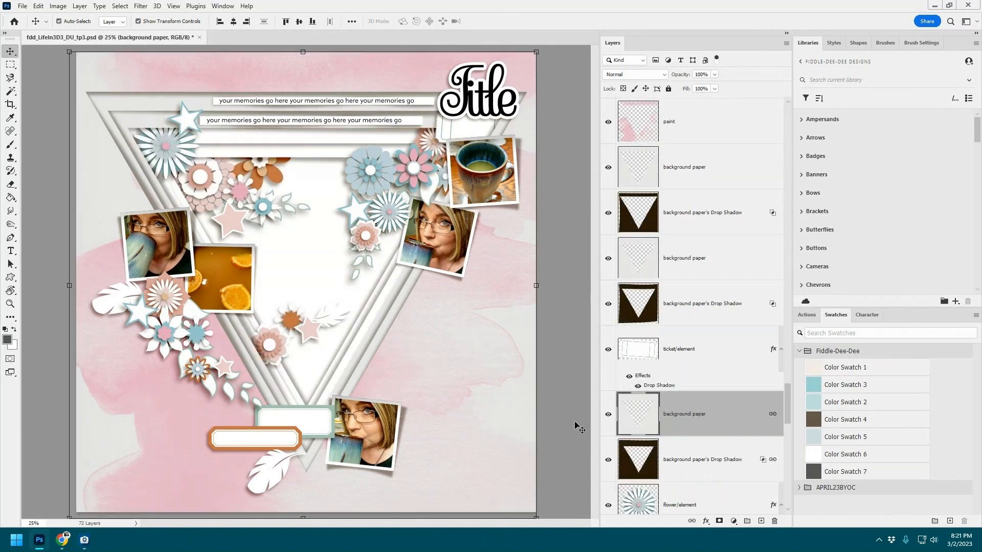
Step: Cover the fourth triangular background paper, below the flower elements, with bellagypsy_serenitea_solid8, clipped and merged into it
{"action": "scroll", "coordinate": [576, 427], "scroll_direction": "down", "scroll_amount": 2}
{"action": "scroll", "coordinate": [732, 433], "scroll_direction": "down", "scroll_amount": 6}
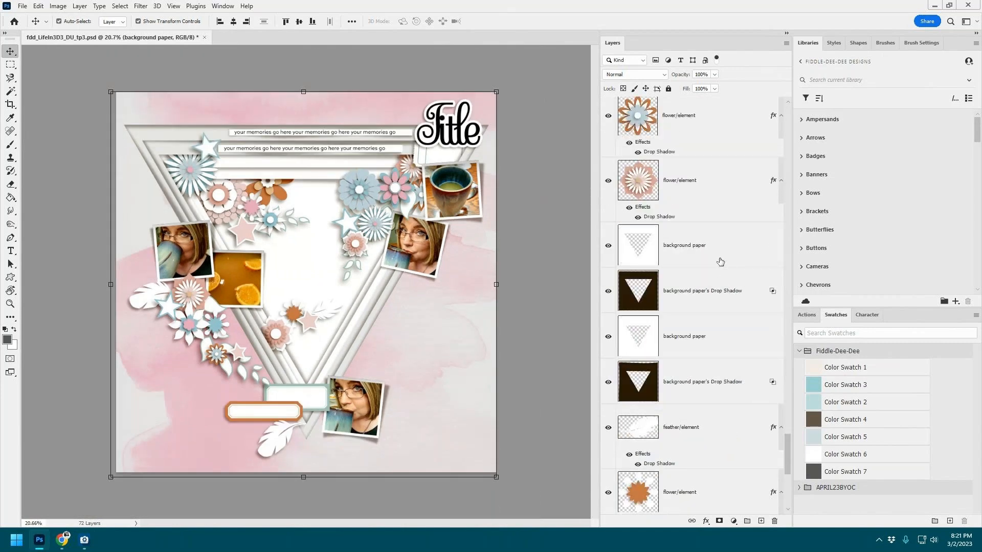
{"action": "left_click", "coordinate": [721, 262]}
{"action": "key", "text": "ctrl+z"}
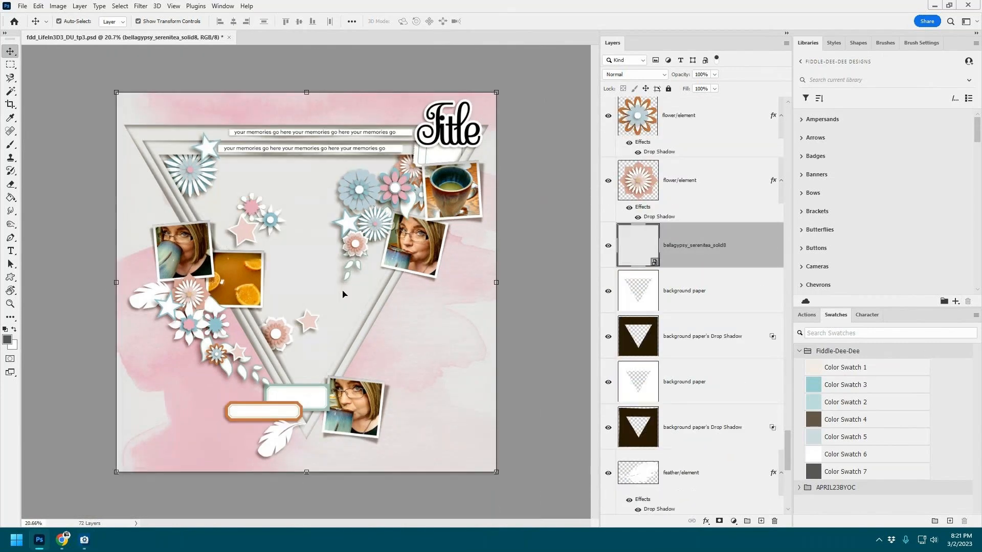
{"action": "key", "text": "ctrl+e"}
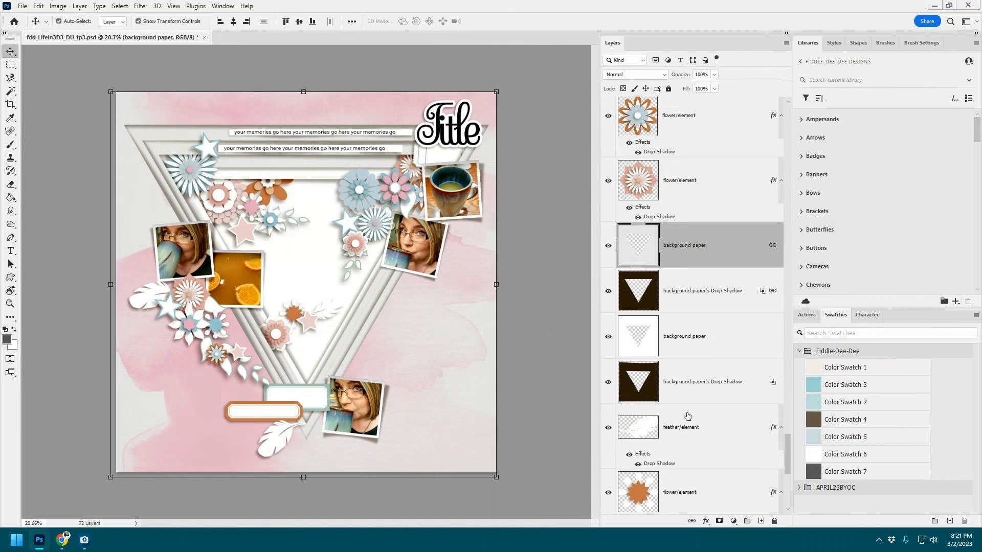
Step: Apply the bellagypsy_serenitea_solid8 paper to the innermost triangular background paper and merge it into that layer
{"action": "left_click", "coordinate": [703, 348]}
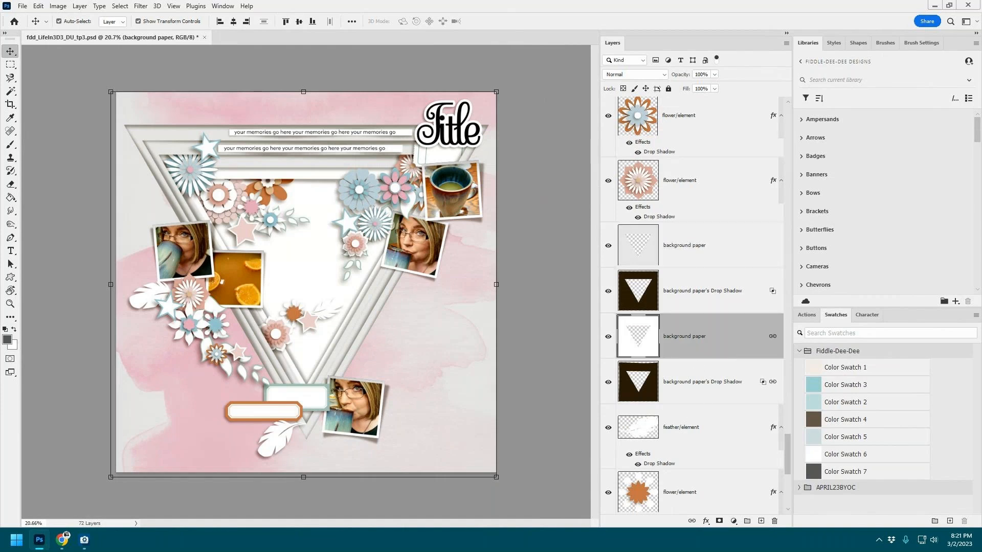
{"action": "key", "text": "ctrl+z"}
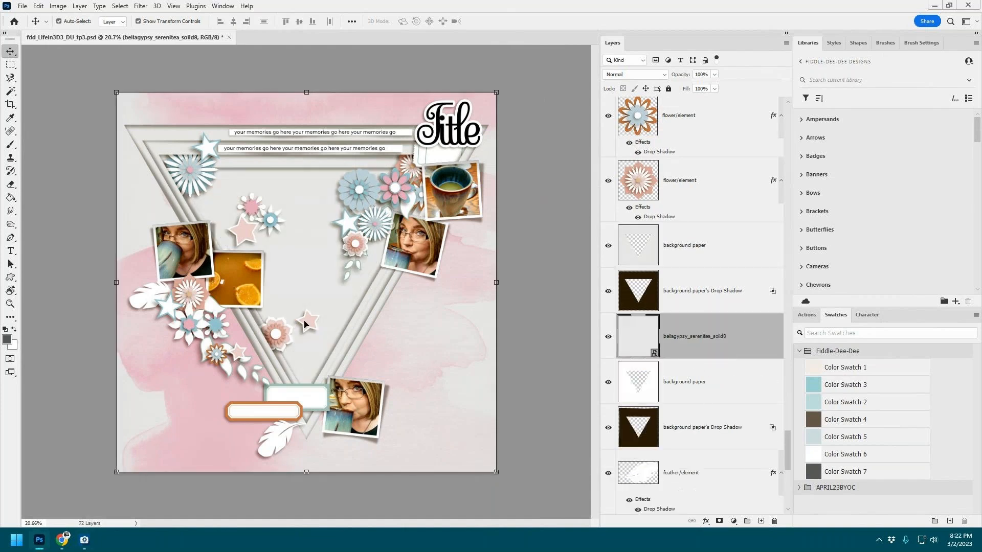
{"action": "key", "text": "ctrl+e"}
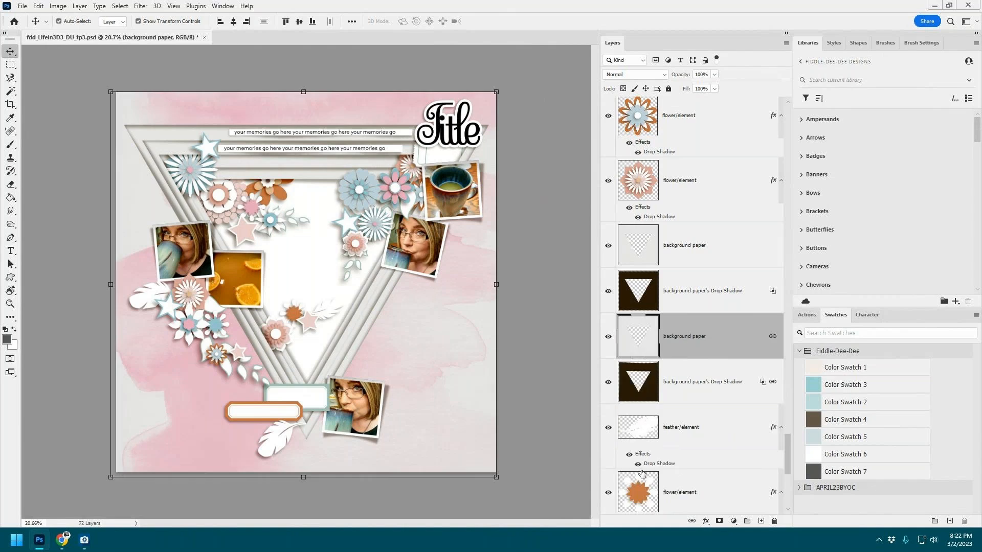
Step: Place the bellagypsy_serenitea_solid8 paper over the solid background paper at the bottom of the layer stack
{"action": "scroll", "coordinate": [667, 469], "scroll_direction": "down", "scroll_amount": 5}
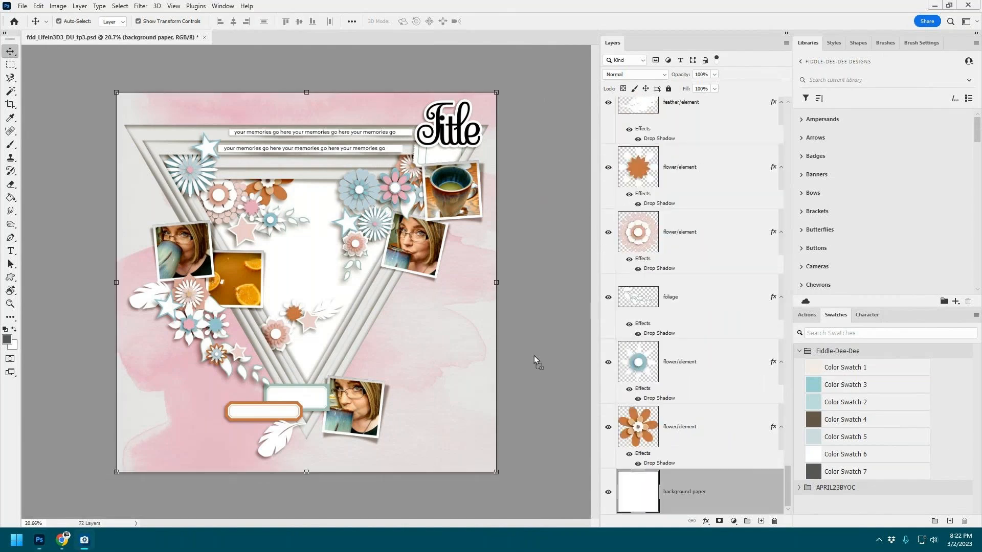
{"action": "key", "text": "ctrl+z"}
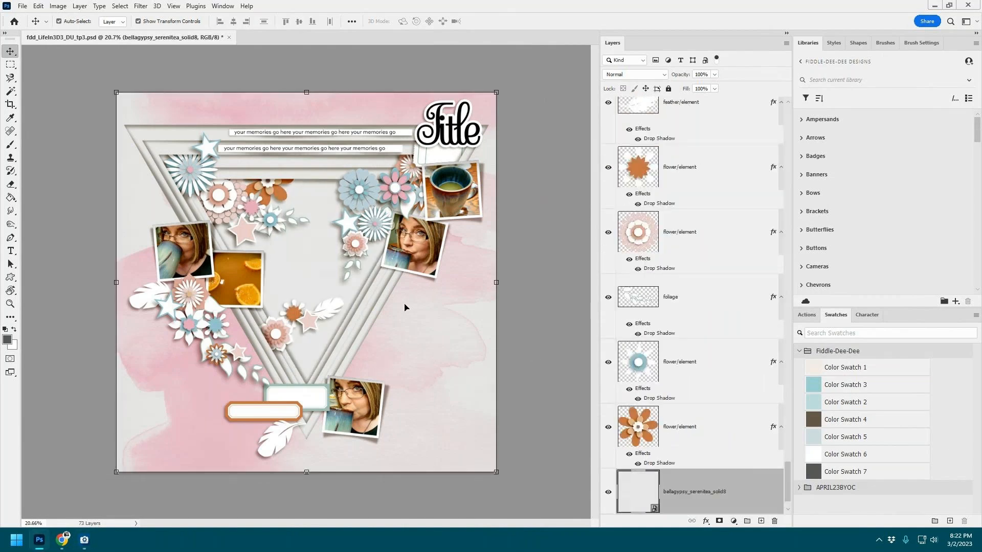
Step: Place the bellagypsy_serenitea_solid1 pink paper above the paint layer and clip it to the paint shapes
{"action": "scroll", "coordinate": [406, 307], "scroll_direction": "up", "scroll_amount": 1}
{"action": "left_click", "coordinate": [390, 368]}
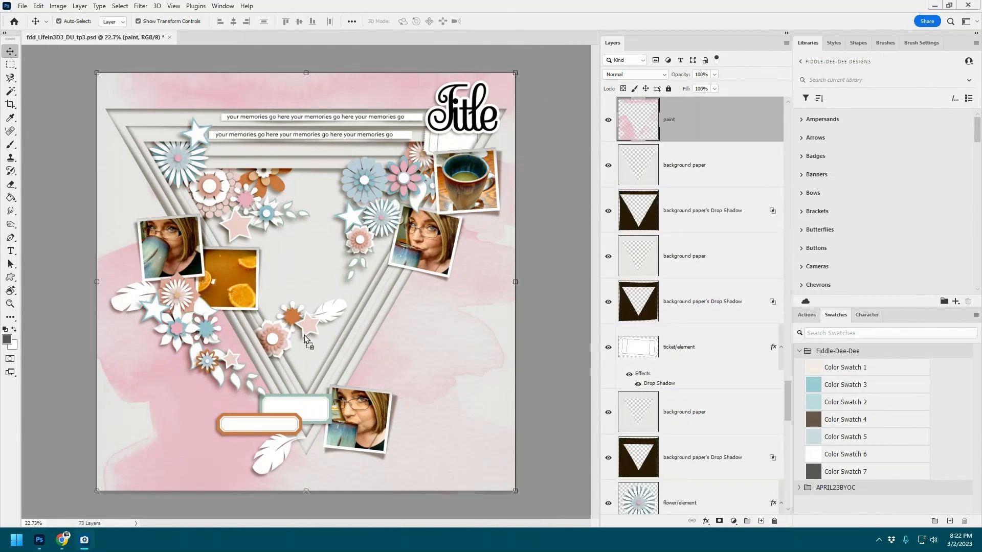
{"action": "left_click_drag", "start_coordinate": [309, 341], "coordinate": [363, 327]}
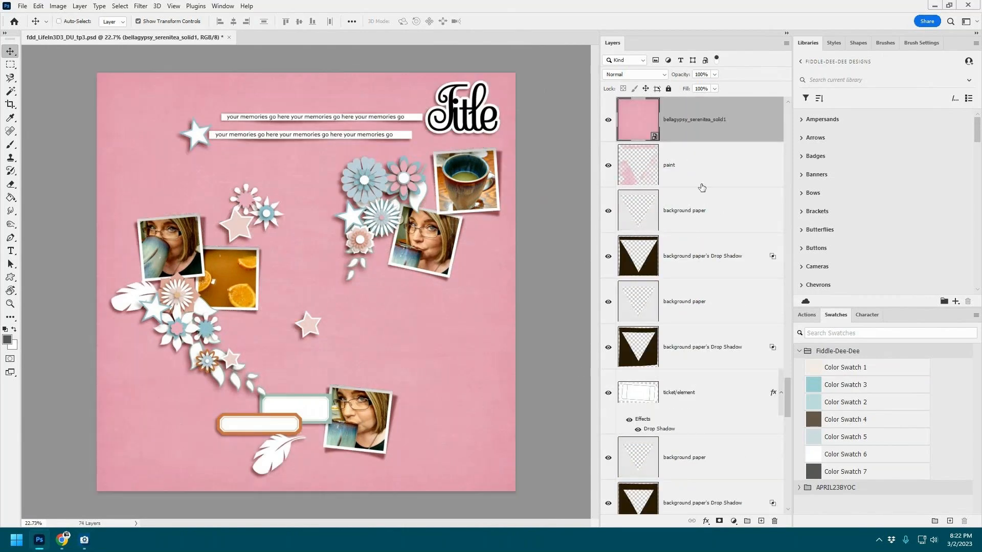
{"action": "key", "text": "ctrl+alt+g"}
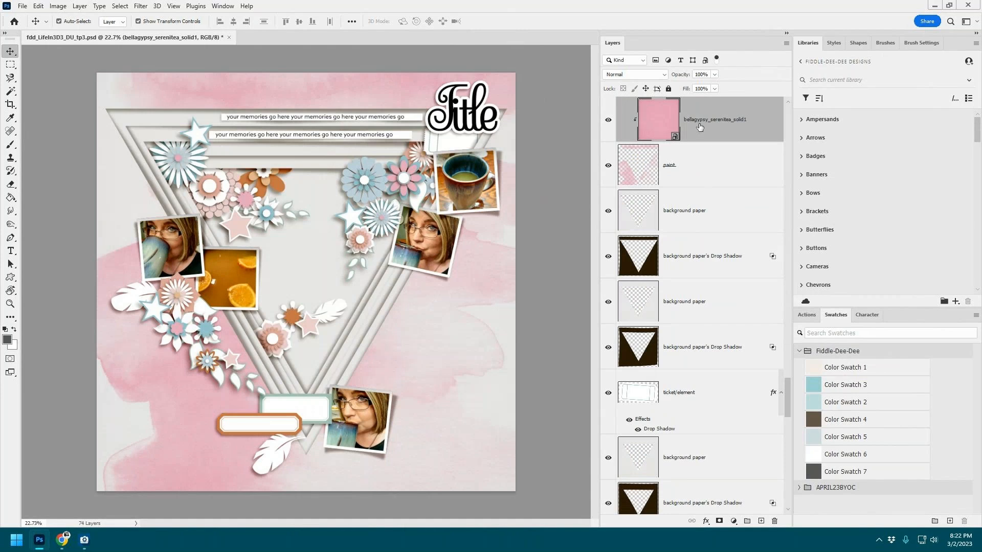
{"action": "key", "text": "ctrl"}
{"action": "key", "text": "Delete"}
{"action": "left_click", "coordinate": [705, 172]}
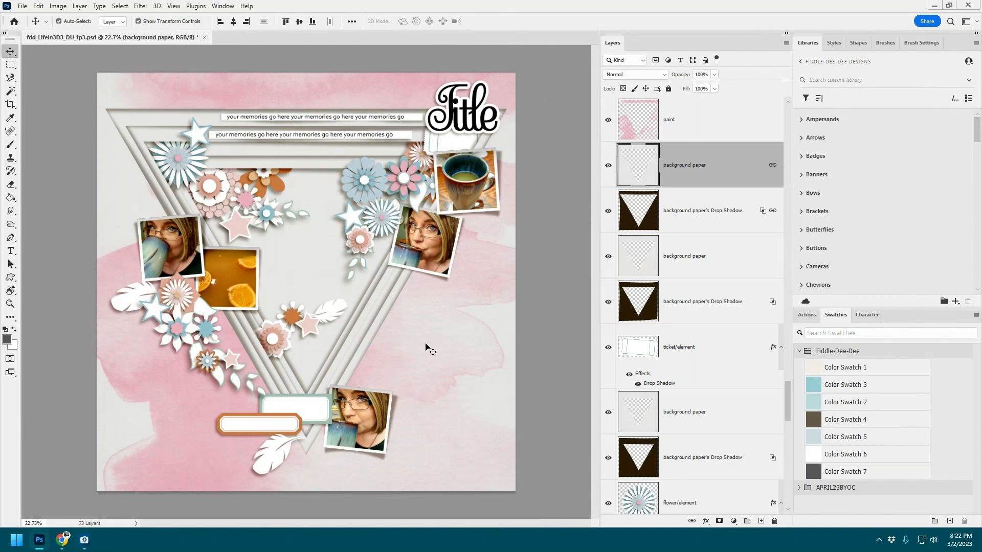
{"action": "left_click", "coordinate": [718, 122]}
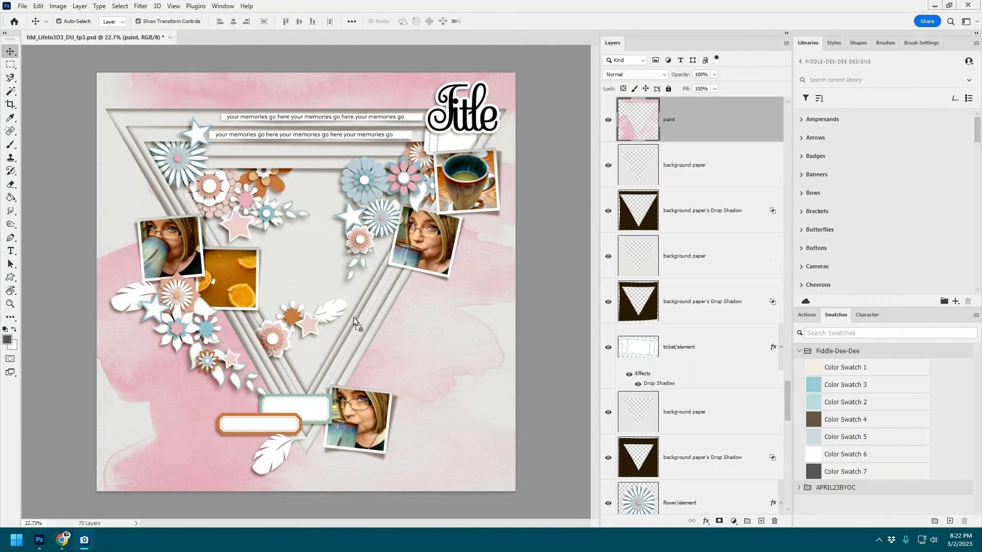
Step: Place the bellagypsy_serenitea_splat5 paint splatter above the paint layer and position it over the pink area beside the triangle
{"action": "key", "text": "ctrl+v"}
{"action": "mouse_move", "coordinate": [332, 265]}
{"action": "left_mouse_down"}
{"action": "mouse_move", "coordinate": [458, 337]}
{"action": "mouse_move", "coordinate": [468, 355]}
{"action": "left_mouse_up"}
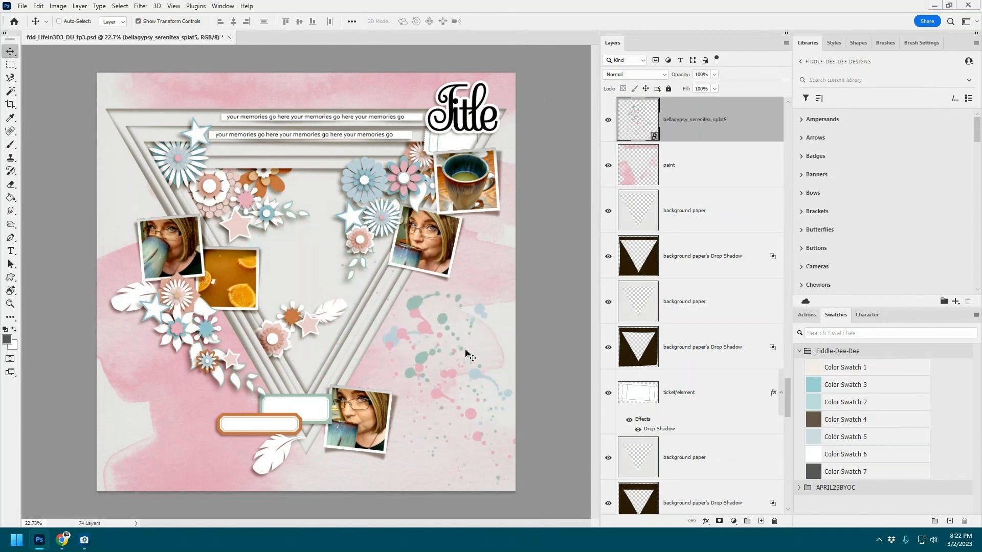
{"action": "left_click_drag", "start_coordinate": [418, 310], "coordinate": [304, 227]}
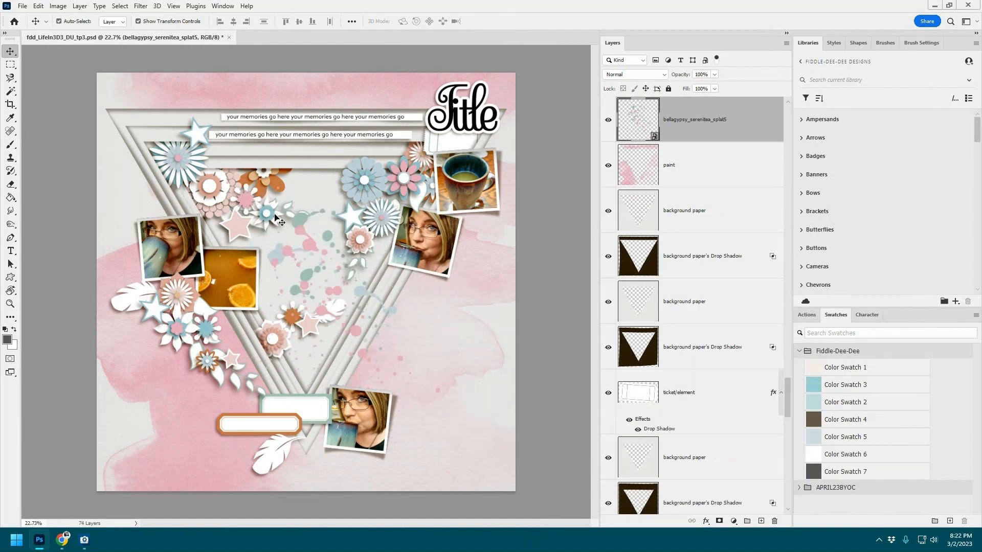
{"action": "left_click_drag", "start_coordinate": [331, 236], "coordinate": [440, 323]}
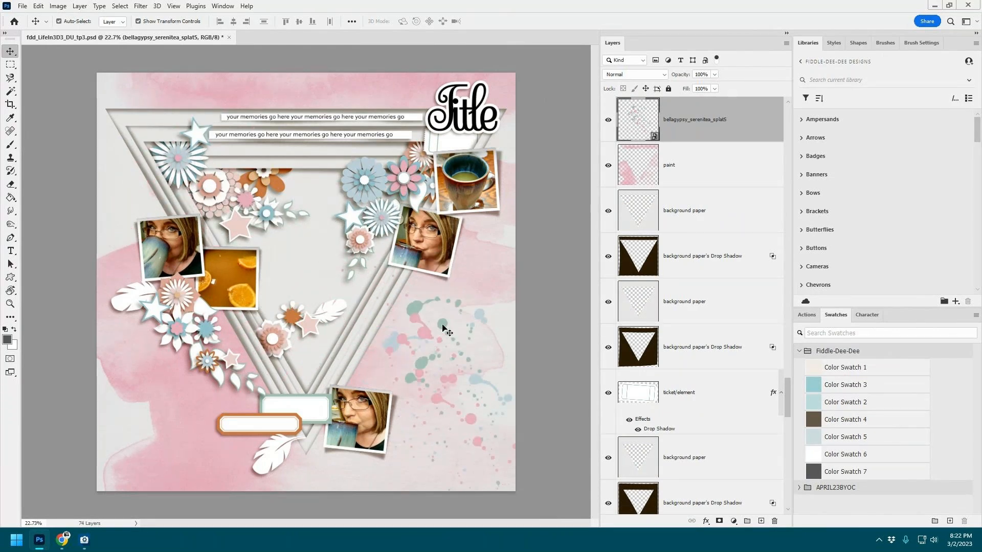
{"action": "key", "text": "ctrl+plus"}
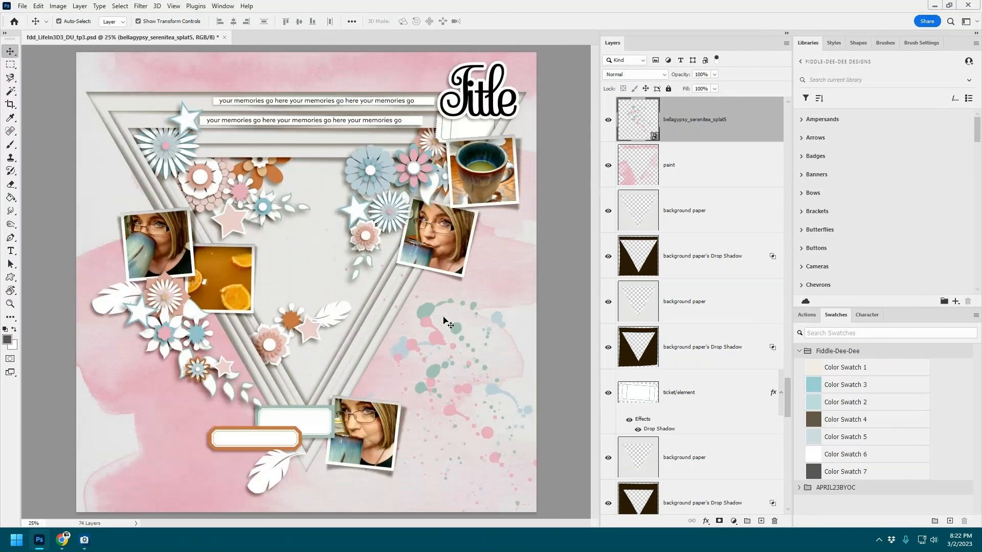
Step: Move the bellagypsy_serenitea_splat5 splatter to the page's right edge, behind the two upper-right photos
{"action": "key", "text": "ctrl+0"}
{"action": "left_click", "coordinate": [122, 23]}
{"action": "left_click", "coordinate": [124, 24]}
{"action": "mouse_move", "coordinate": [414, 308]}
{"action": "left_mouse_down"}
{"action": "mouse_move", "coordinate": [408, 318]}
{"action": "mouse_move", "coordinate": [323, 282]}
{"action": "left_mouse_up"}
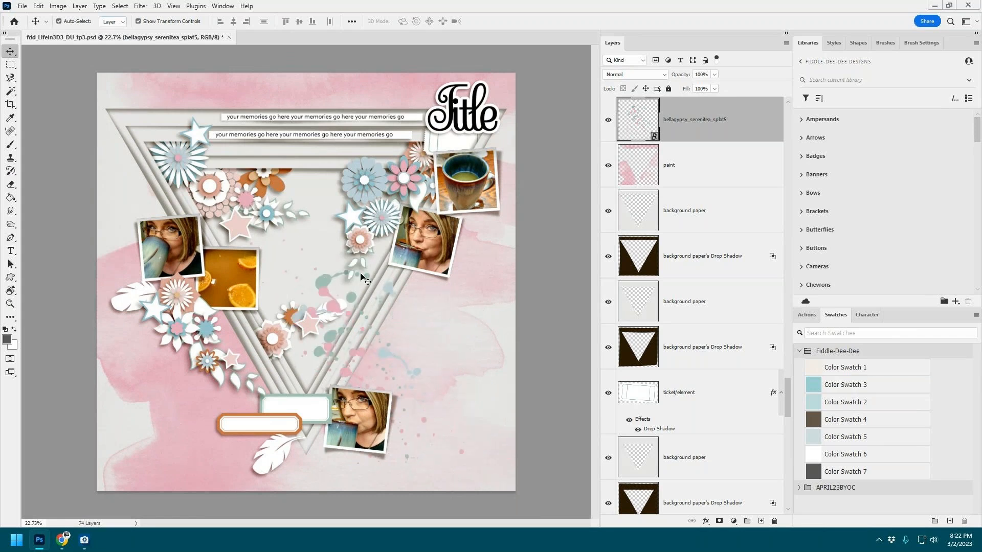
{"action": "right_click", "coordinate": [388, 288]}
{"action": "key", "text": "Escape"}
{"action": "mouse_move", "coordinate": [394, 292]}
{"action": "left_mouse_down"}
{"action": "mouse_move", "coordinate": [456, 322]}
{"action": "mouse_move", "coordinate": [559, 428]}
{"action": "mouse_move", "coordinate": [361, 218]}
{"action": "mouse_move", "coordinate": [441, 191]}
{"action": "mouse_move", "coordinate": [329, 220]}
{"action": "mouse_move", "coordinate": [374, 125]}
{"action": "mouse_move", "coordinate": [444, 194]}
{"action": "mouse_move", "coordinate": [524, 171]}
{"action": "mouse_move", "coordinate": [510, 178]}
{"action": "left_mouse_up"}
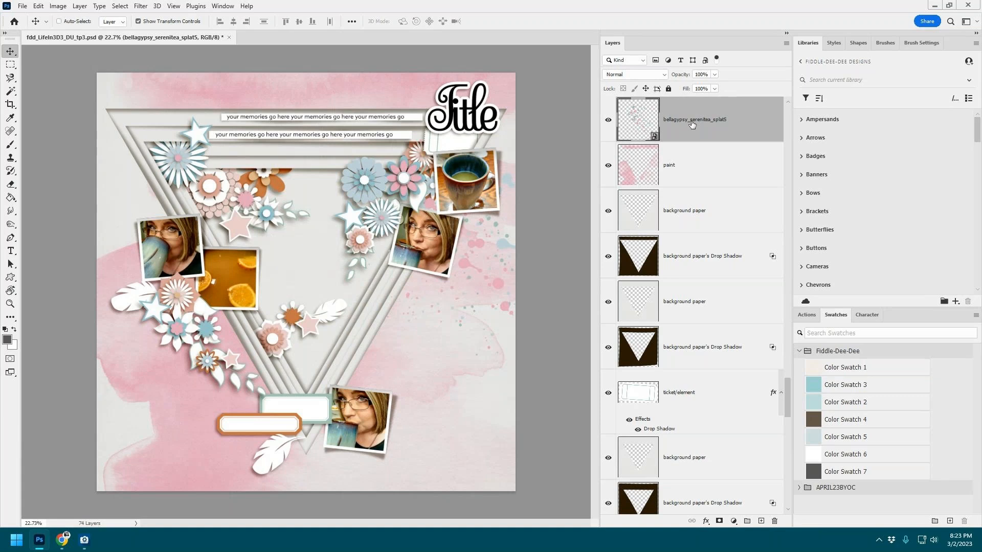
Step: Clip the bellagypsy_serenitea_splat5 and paint layers to the background paper beneath them
{"action": "key", "text": "ctrl+alt+g"}
{"action": "left_click", "coordinate": [679, 162], "text": "shift"}
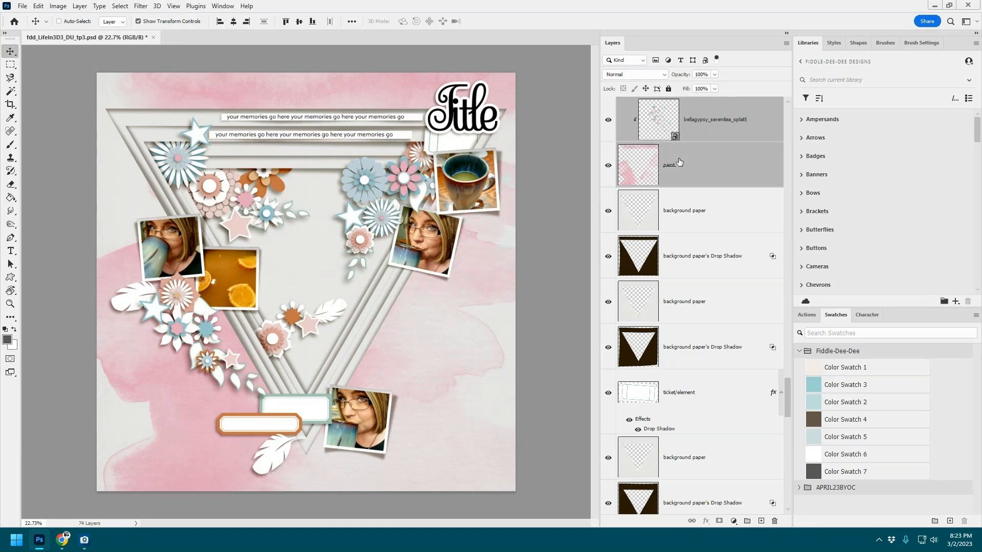
{"action": "key", "text": "ctrl+alt+g"}
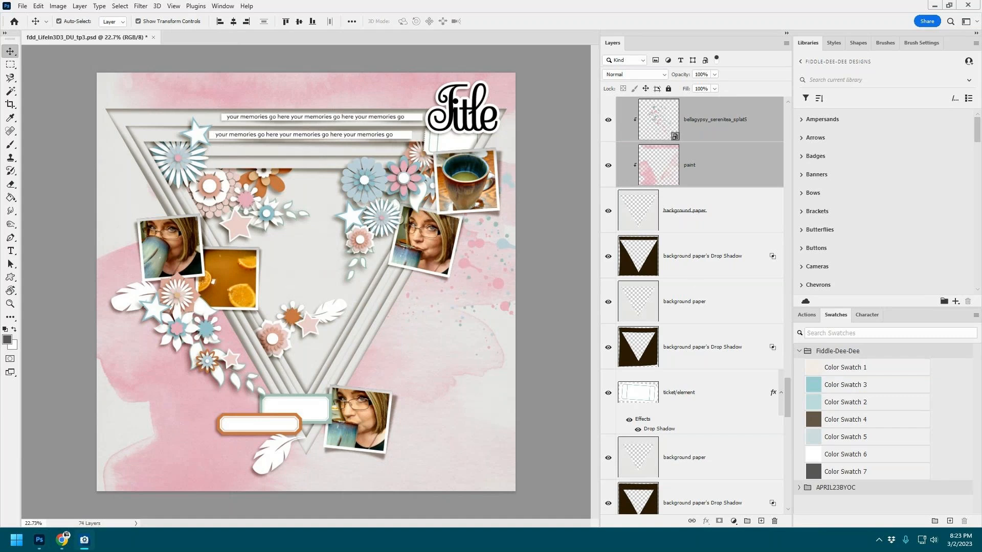
Step: Place bellagypsy_serenitea_splat1 along the page's left edge and two bellagypsy_serenitea_splat5 splatters above the bottommost background paper
{"action": "left_click_drag", "start_coordinate": [563, 212], "coordinate": [288, 327]}
{"action": "left_click_drag", "start_coordinate": [319, 264], "coordinate": [145, 321]}
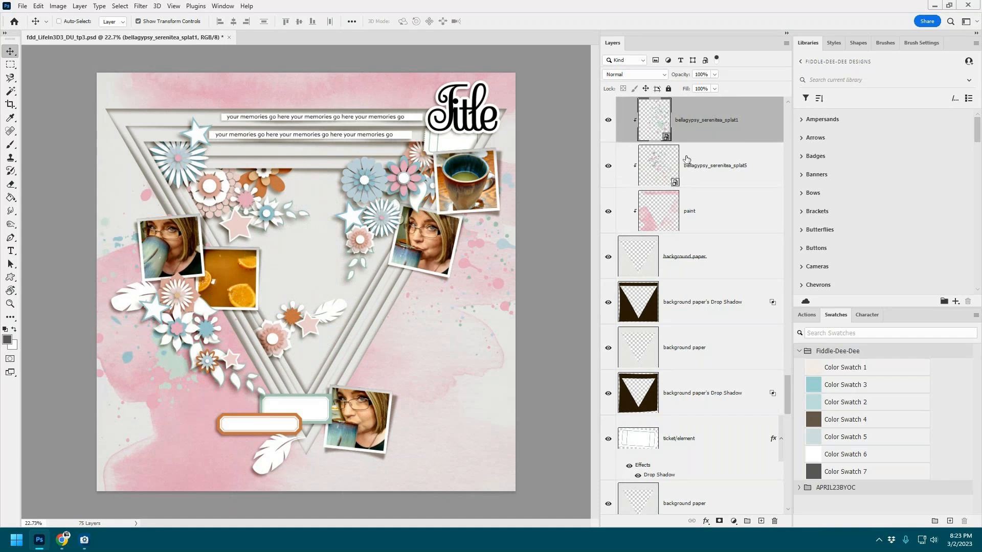
{"action": "left_click", "coordinate": [303, 287], "text": "ctrl"}
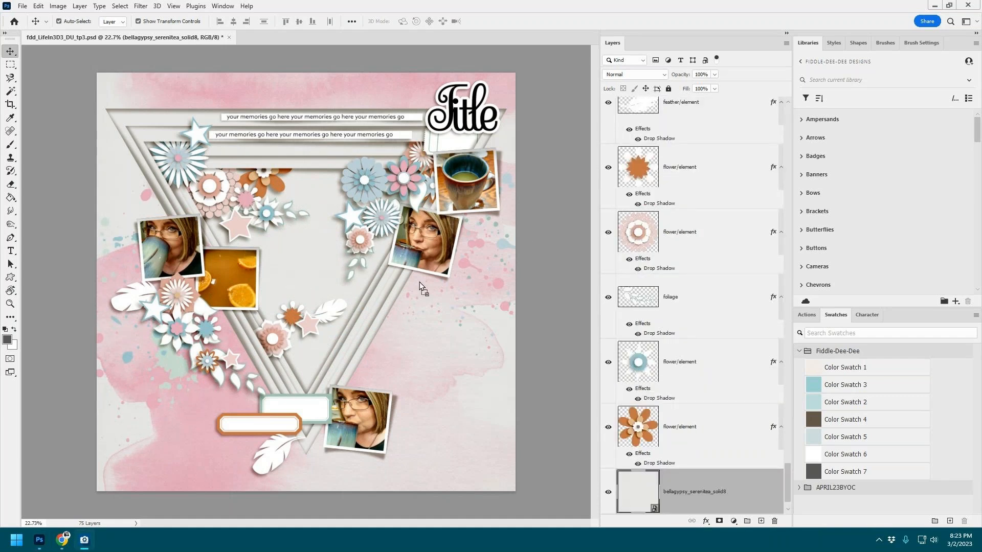
{"action": "left_click_drag", "start_coordinate": [419, 282], "coordinate": [419, 281]}
{"action": "left_click_drag", "start_coordinate": [318, 283], "coordinate": [225, 186]}
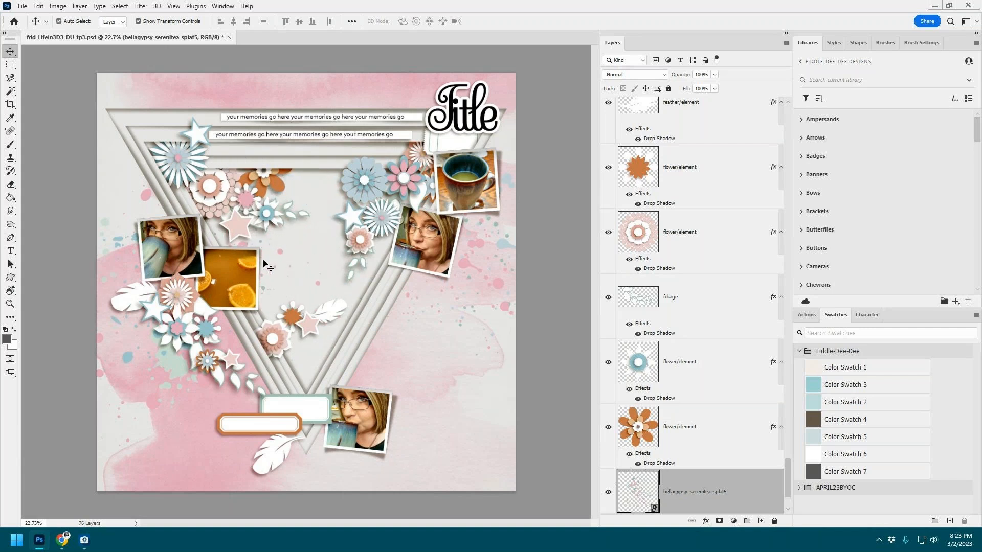
{"action": "left_click_drag", "start_coordinate": [279, 254], "coordinate": [449, 213]}
{"action": "left_click", "coordinate": [532, 271]}
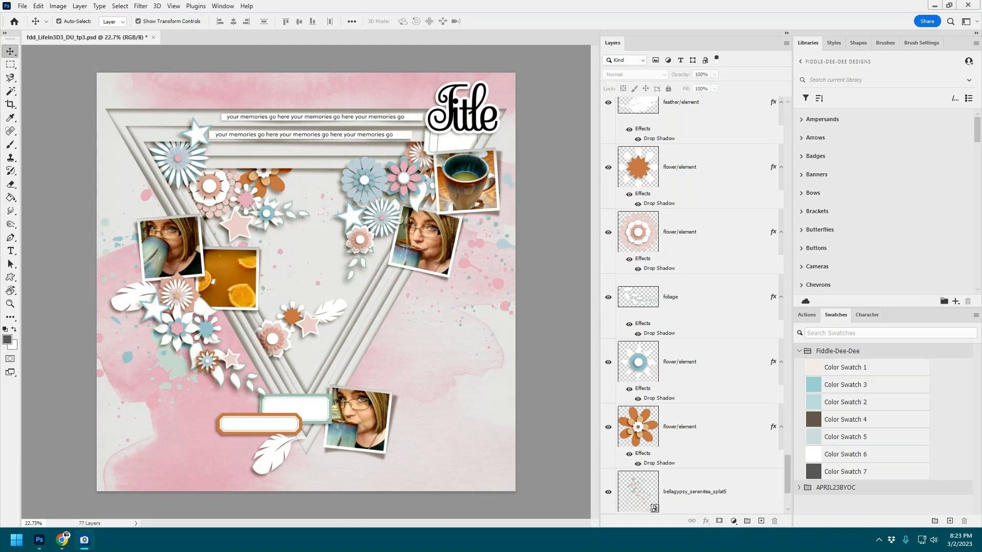
Step: Replace the Title placeholder with the bellagypsy_serenitea_wordart8 "my cup of tea" title in the page's upper-right corner and delete the Title layer
{"action": "left_click", "coordinate": [469, 105]}
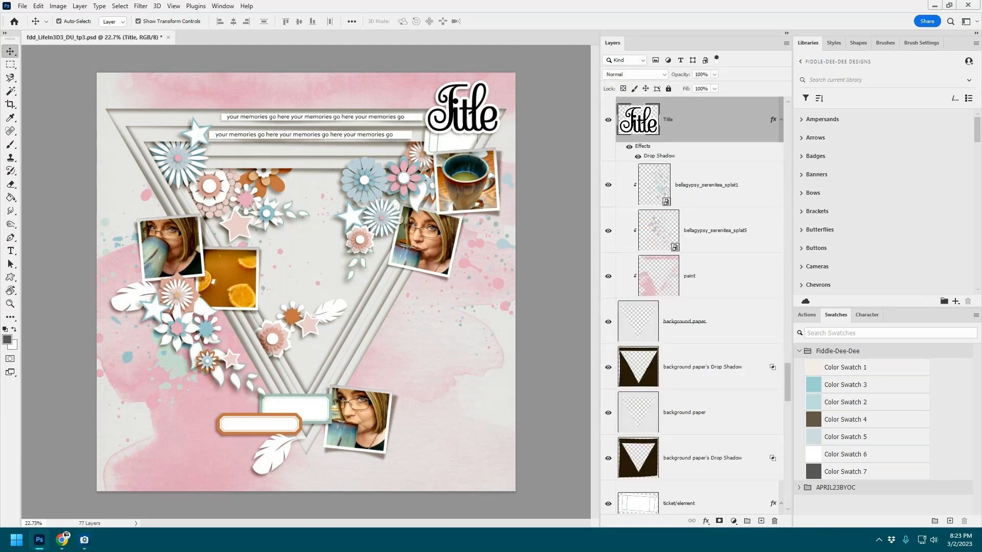
{"action": "key", "text": "ctrl+v"}
{"action": "left_click_drag", "start_coordinate": [356, 285], "coordinate": [488, 111]}
{"action": "right_click", "coordinate": [708, 159]}
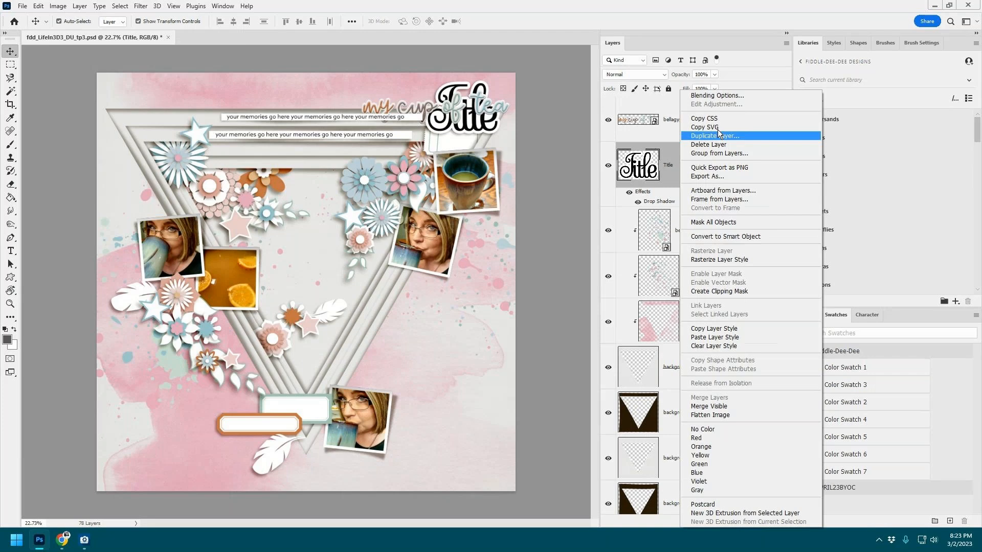
{"action": "left_click", "coordinate": [716, 145]}
Step: Apply the fdd_paper (layered) shadow style to the "my cup of tea" word art and nudge it slightly up and left
{"action": "left_click", "coordinate": [834, 43]}
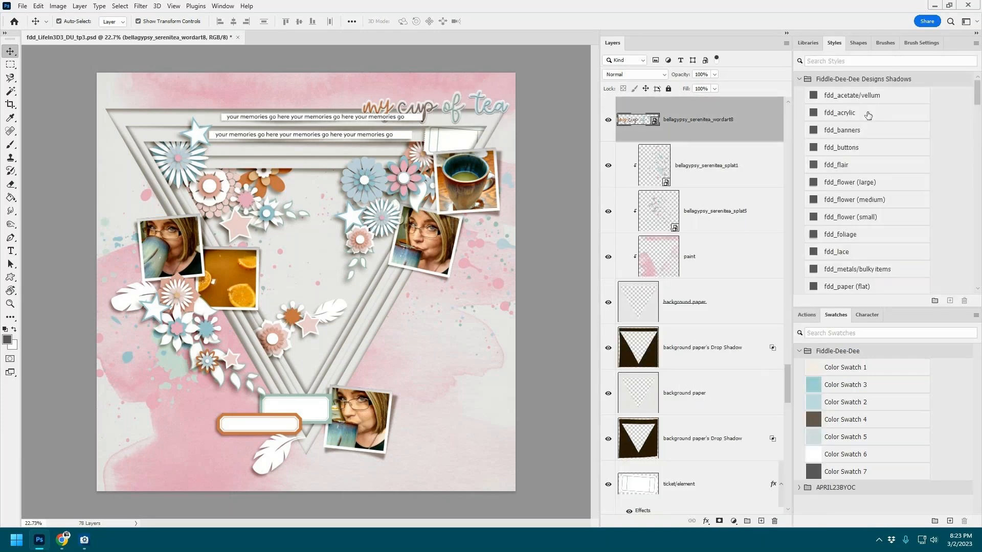
{"action": "scroll", "coordinate": [886, 195], "scroll_direction": "down", "scroll_amount": 2}
{"action": "scroll", "coordinate": [886, 194], "scroll_direction": "down", "scroll_amount": 1}
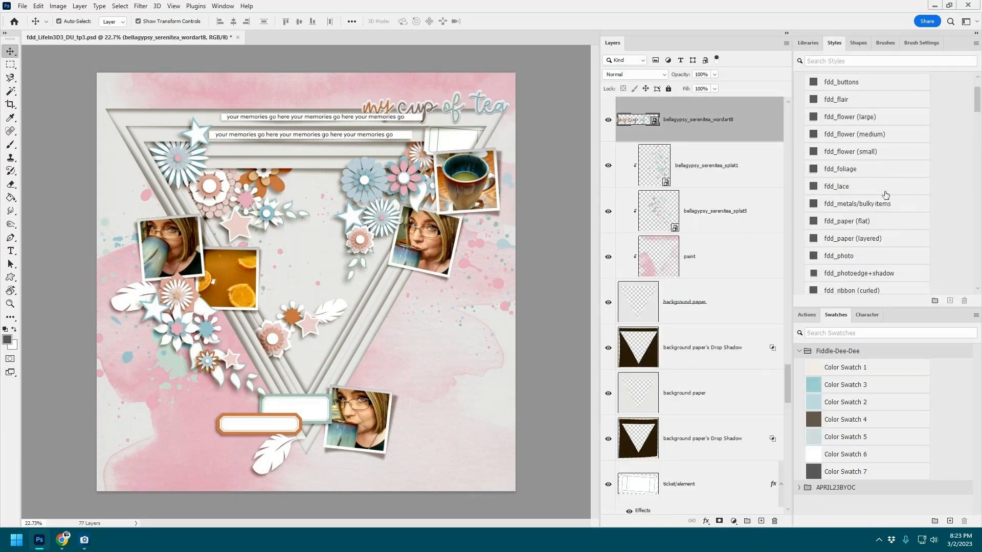
{"action": "left_click", "coordinate": [863, 238]}
{"action": "mouse_move", "coordinate": [451, 105]}
{"action": "left_mouse_down"}
{"action": "mouse_move", "coordinate": [456, 99]}
{"action": "mouse_move", "coordinate": [449, 105]}
{"action": "left_mouse_up"}
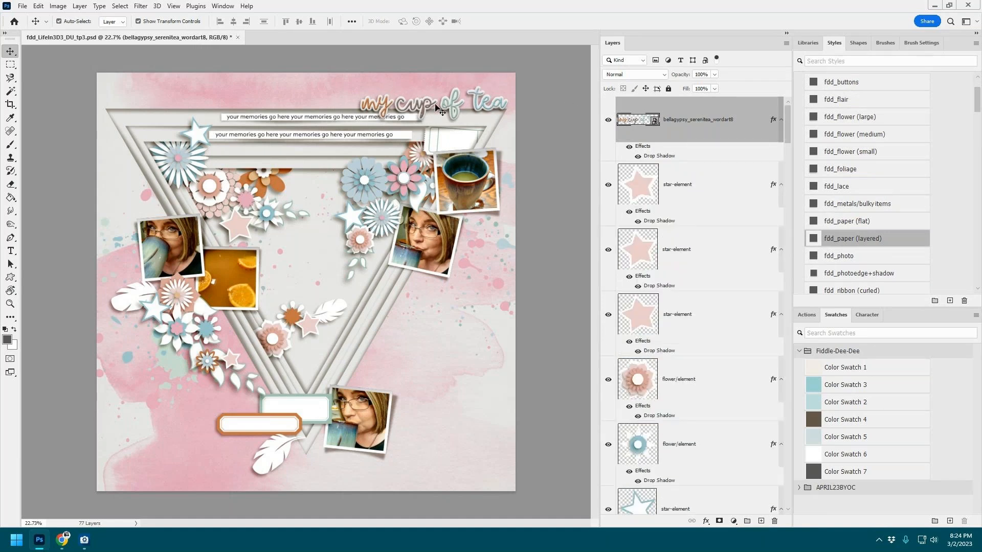
{"action": "mouse_move", "coordinate": [445, 108]}
{"action": "left_mouse_down"}
{"action": "mouse_move", "coordinate": [450, 118]}
{"action": "mouse_move", "coordinate": [447, 95]}
{"action": "mouse_move", "coordinate": [436, 101]}
{"action": "left_mouse_up"}
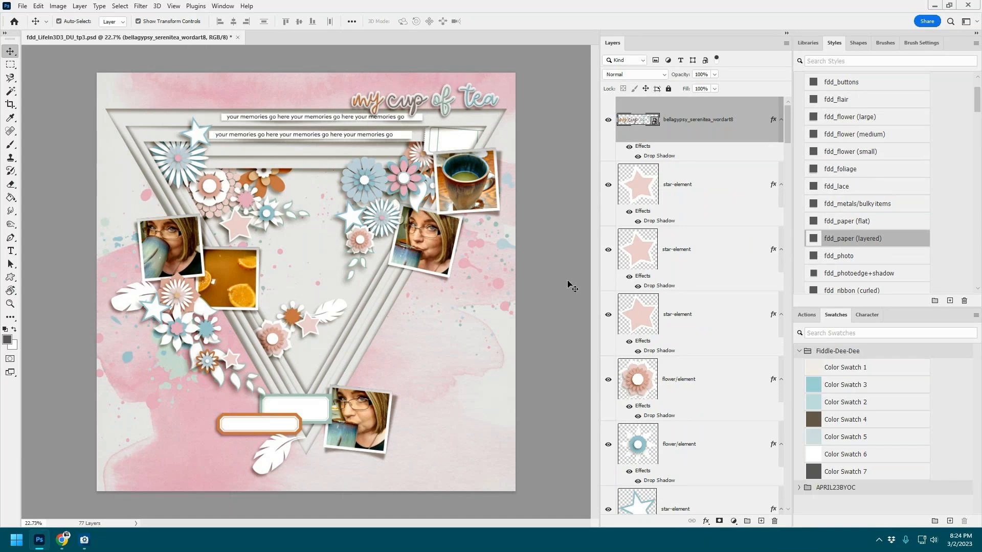
Step: Cover the second triangular background paper, directly above the ticket element, with bellagypsy_serenitea_xp15, clipped and merged into it
{"action": "left_click", "coordinate": [376, 298]}
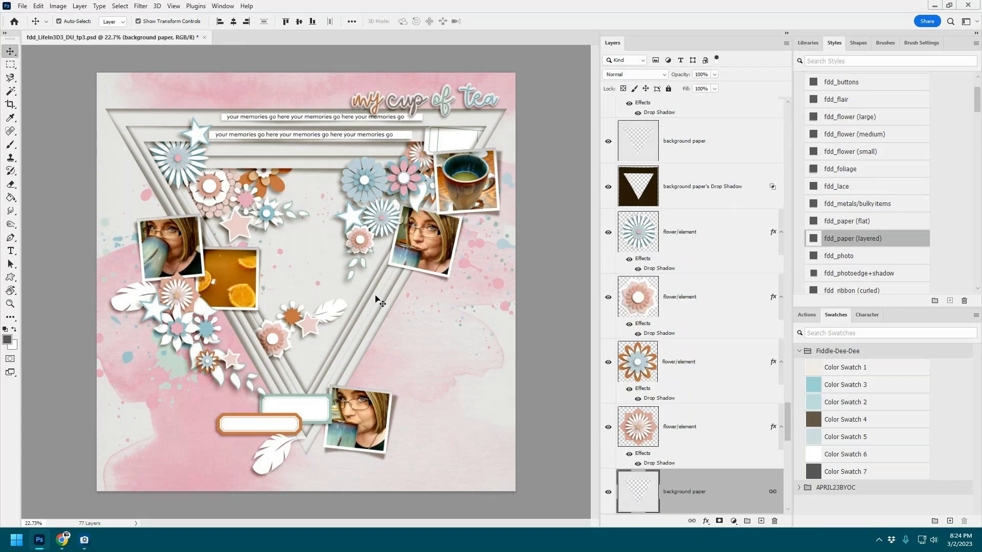
{"action": "left_click", "coordinate": [159, 138]}
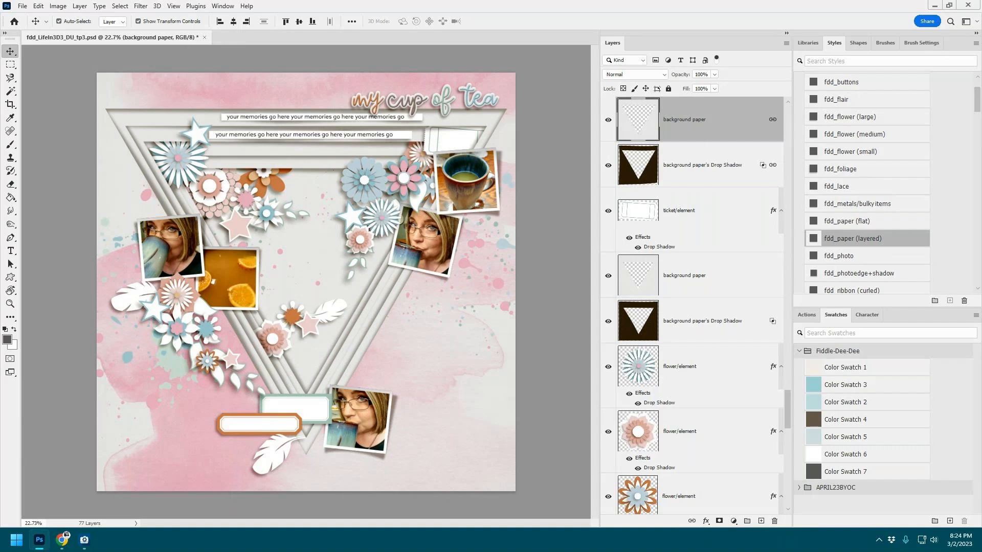
{"action": "left_click_drag", "start_coordinate": [981, 276], "coordinate": [314, 291]}
{"action": "key", "text": "ctrl+alt+g"}
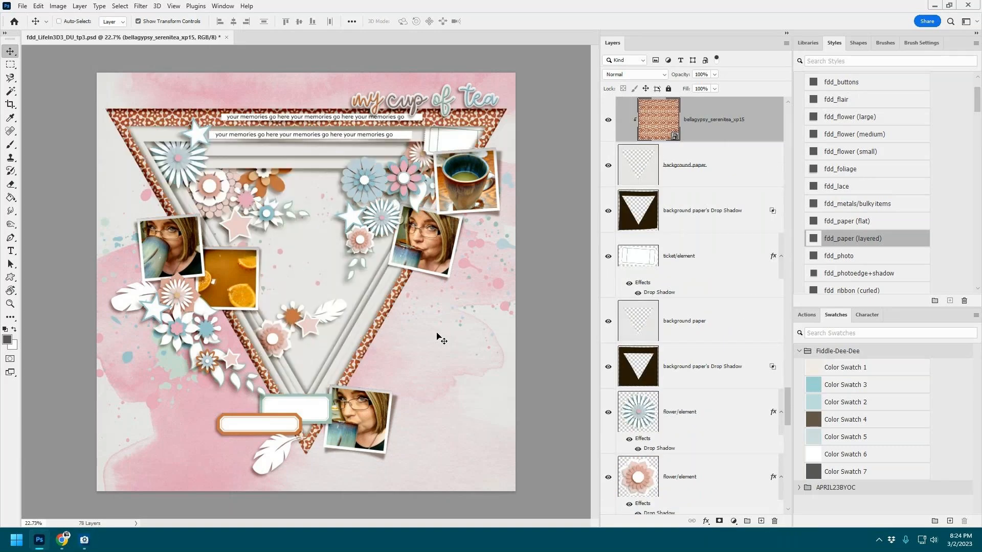
{"action": "key", "text": "ctrl+e"}
Step: Cover the fourth triangular background paper, below the flower elements, with bellagypsy_serenitea_xp29, clipped and merged into it
{"action": "left_click", "coordinate": [381, 288]}
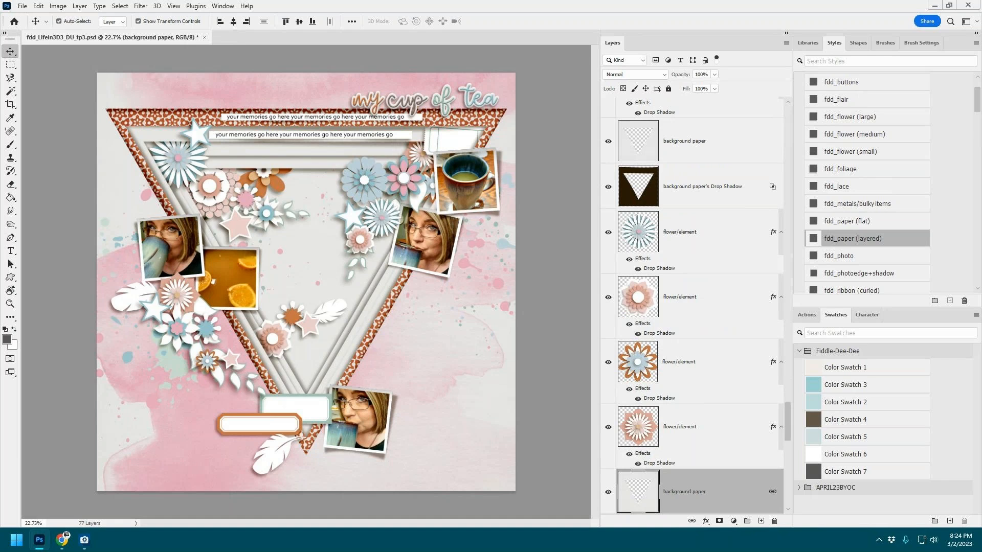
{"action": "left_click_drag", "start_coordinate": [468, 293], "coordinate": [504, 298]}
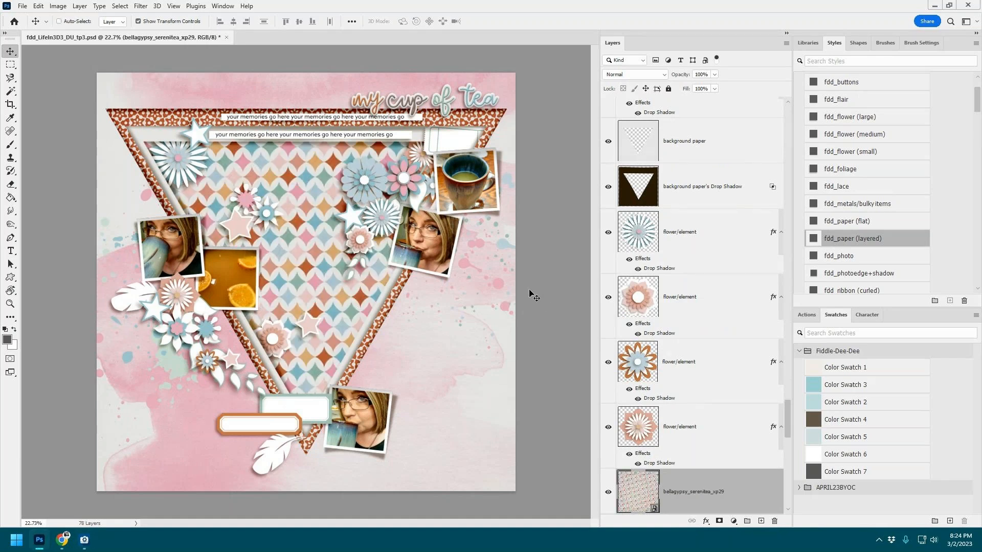
{"action": "key", "text": "ctrl+alt+g"}
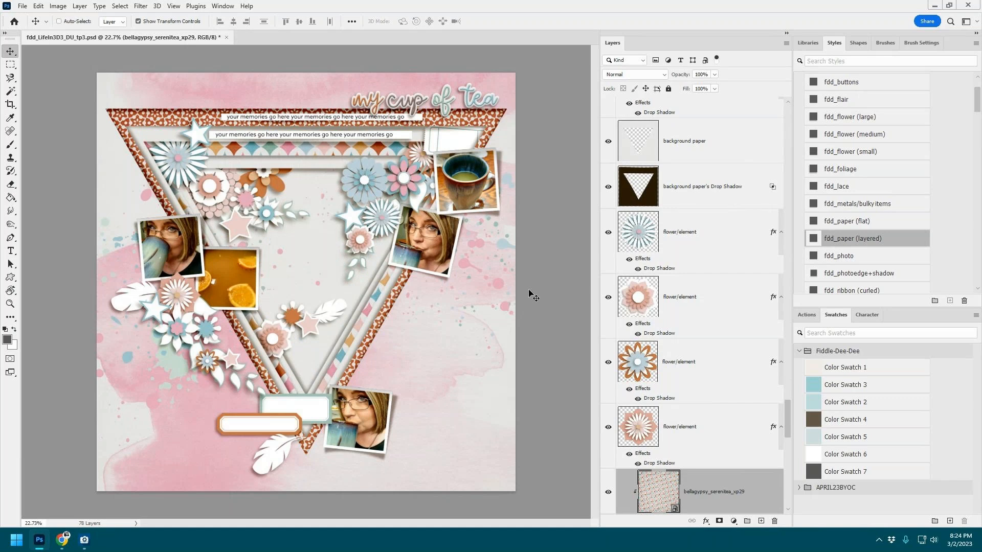
{"action": "key", "text": "ctrl+e"}
Step: Place the bellagypsy_serenitea_xp32 paper directly above the bellagypsy_serenitea_solid8 base paper to fill the triangle's centre
{"action": "left_click", "coordinate": [333, 261], "text": "ctrl"}
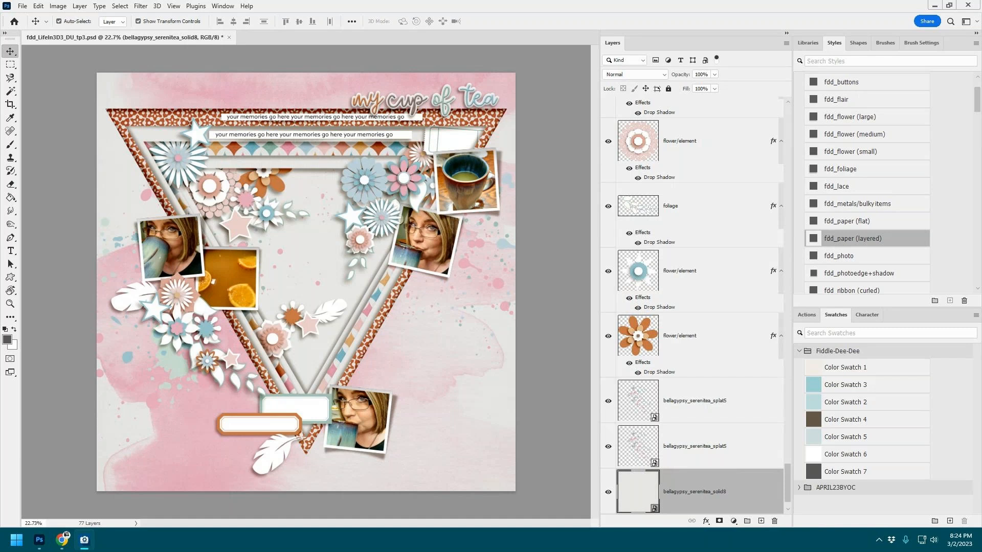
{"action": "left_click_drag", "start_coordinate": [0, 307], "coordinate": [488, 345]}
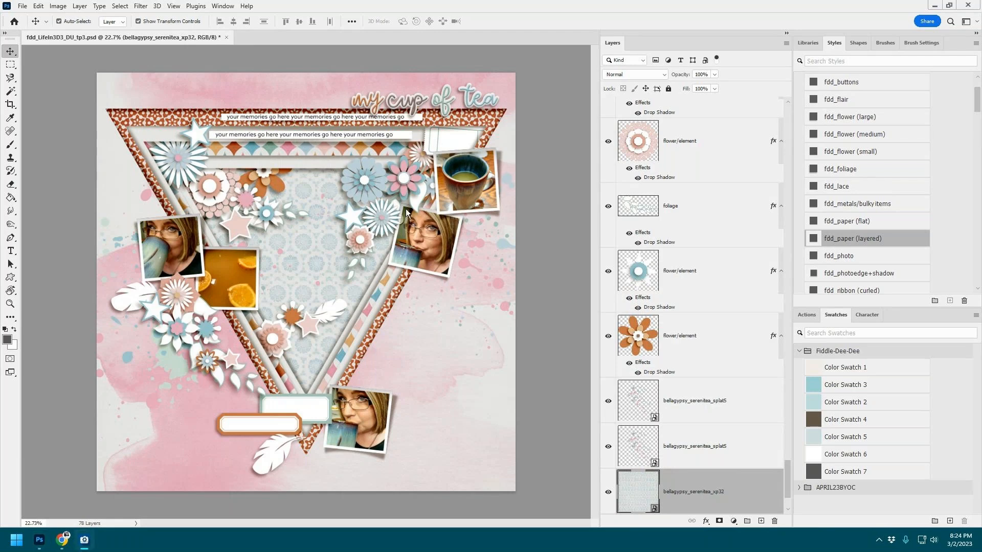
Step: Add bellagypsy_serenitea_foliage3 above the foliage placeholder, give it the fdd_foliage shadow style and position it below the lower right-hand photo cluster
{"action": "left_click", "coordinate": [422, 191]}
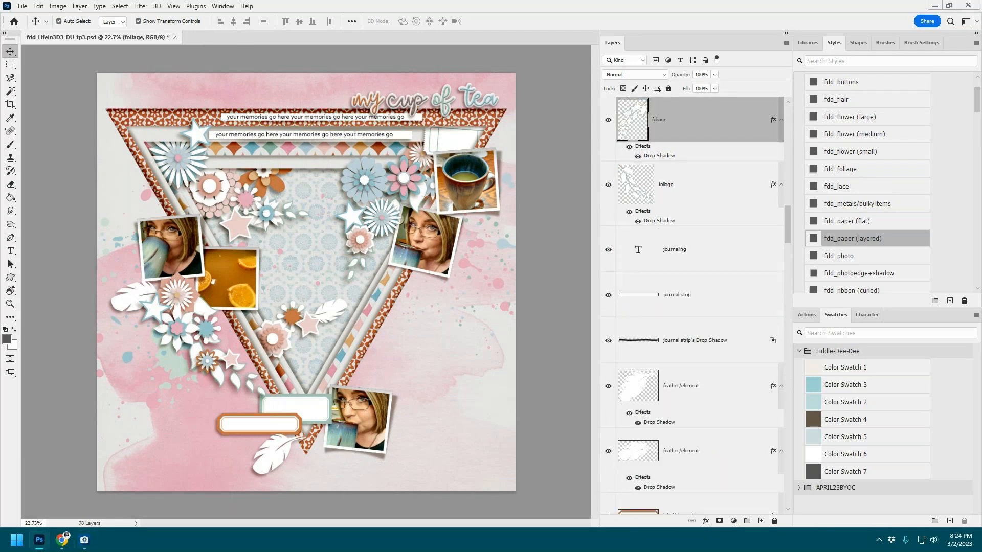
{"action": "left_click_drag", "start_coordinate": [981, 295], "coordinate": [416, 295]}
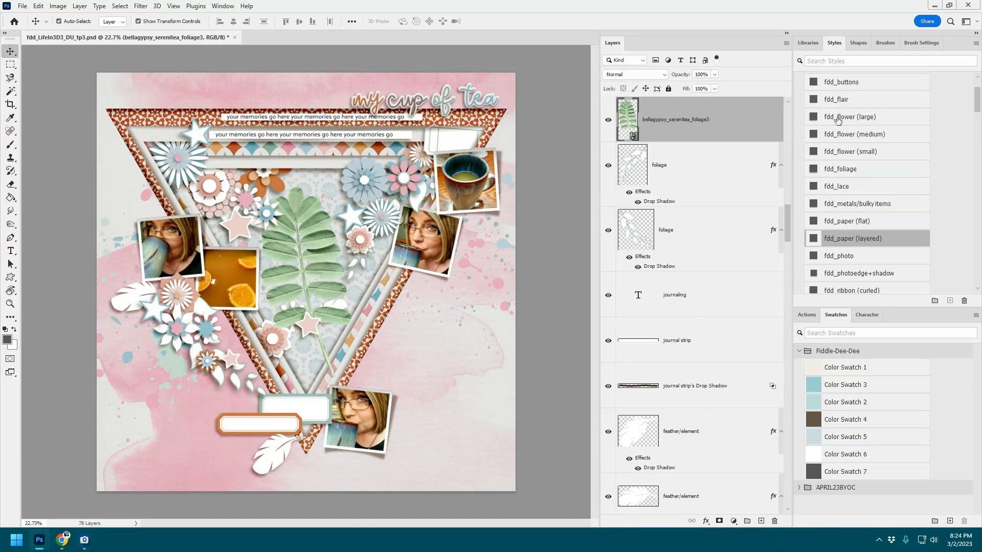
{"action": "left_click", "coordinate": [839, 168]}
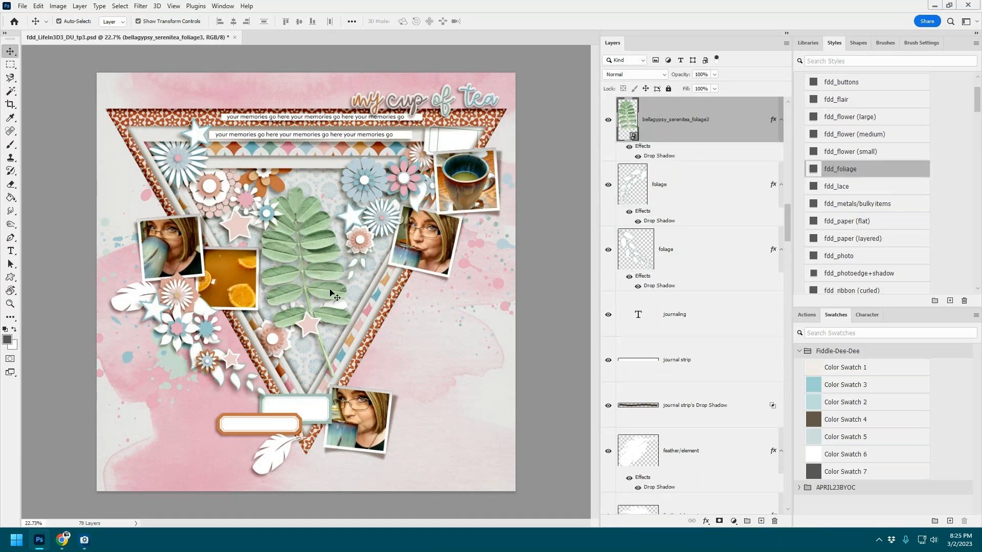
{"action": "left_click_drag", "start_coordinate": [330, 293], "coordinate": [398, 356]}
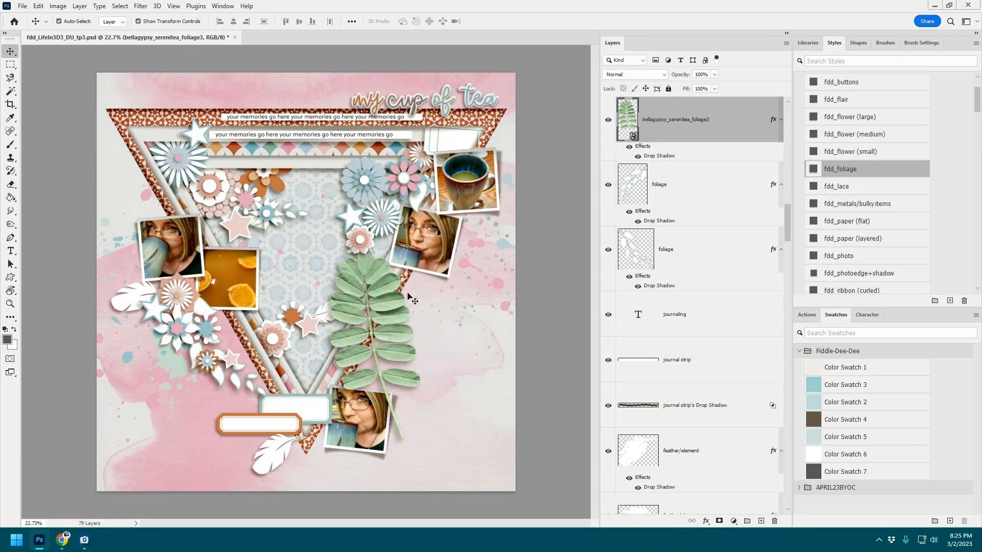
{"action": "left_click", "coordinate": [138, 21]}
{"action": "left_click_drag", "start_coordinate": [381, 267], "coordinate": [406, 266]}
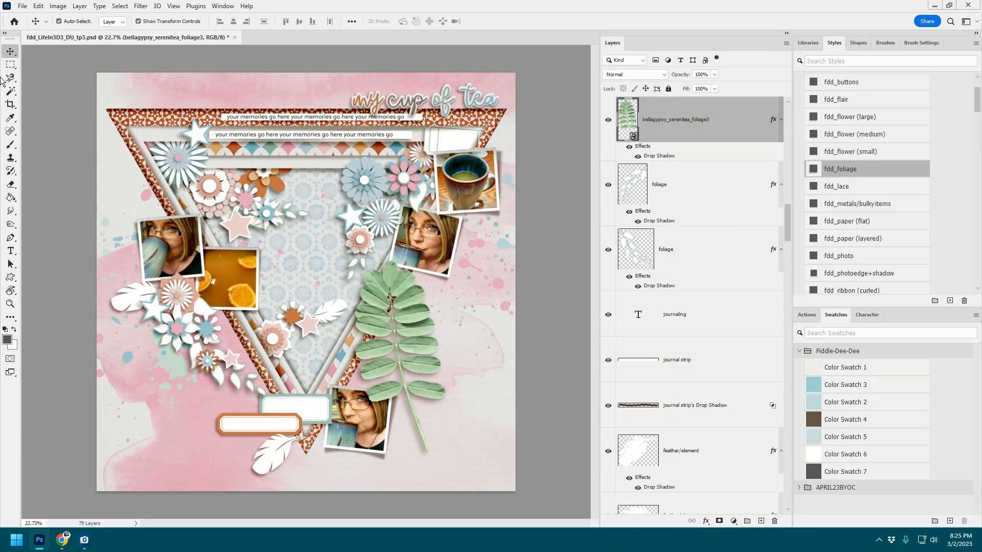
Step: Save the layout as the Photoshop file WatchCherylScrapLIVE_3-2-23 in the LAYOUTS IN PROGRESS folder
{"action": "left_click", "coordinate": [35, 6]}
{"action": "left_click", "coordinate": [23, 6]}
{"action": "left_click", "coordinate": [56, 128]}
{"action": "scroll", "coordinate": [62, 133], "scroll_direction": "up", "scroll_amount": 5}
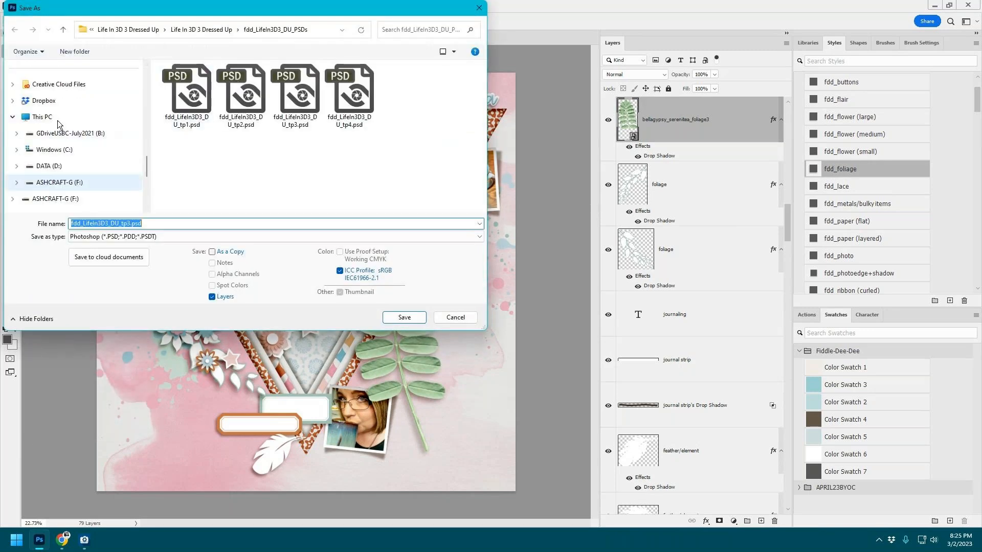
{"action": "scroll", "coordinate": [61, 137], "scroll_direction": "up", "scroll_amount": 5}
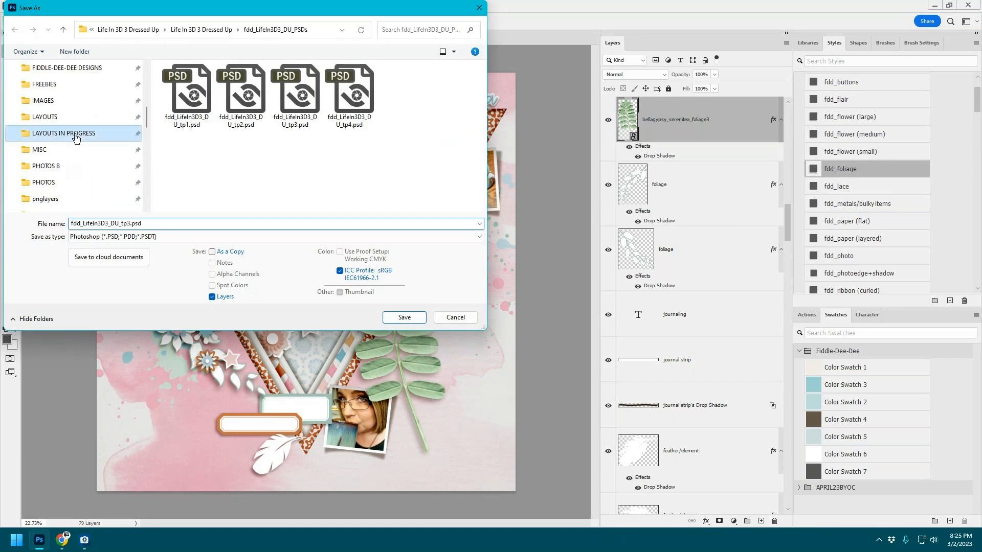
{"action": "left_click", "coordinate": [59, 134]}
{"action": "left_click", "coordinate": [174, 219]}
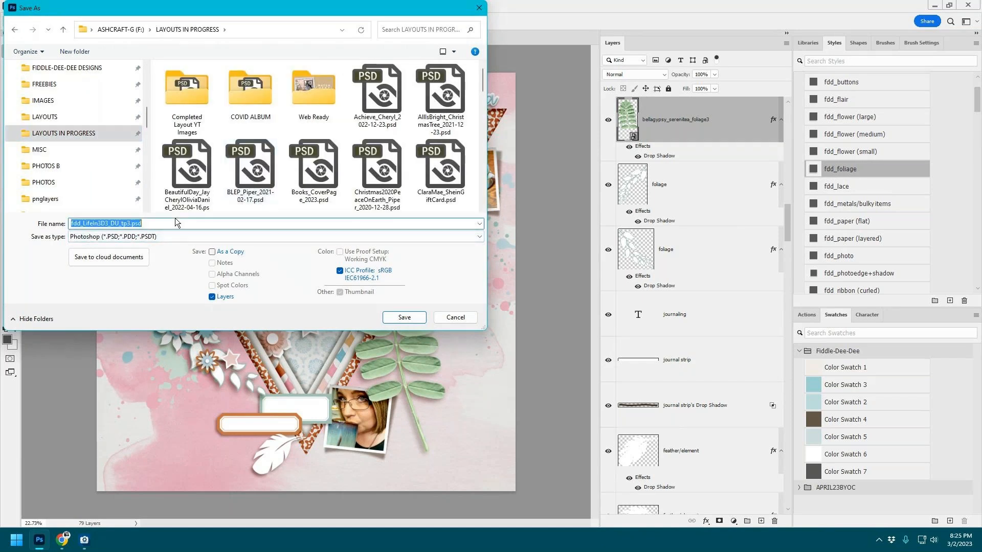
{"action": "type", "text": "WatchCherylScrapLIVE_3-2-23"}
{"action": "key", "text": "Return"}
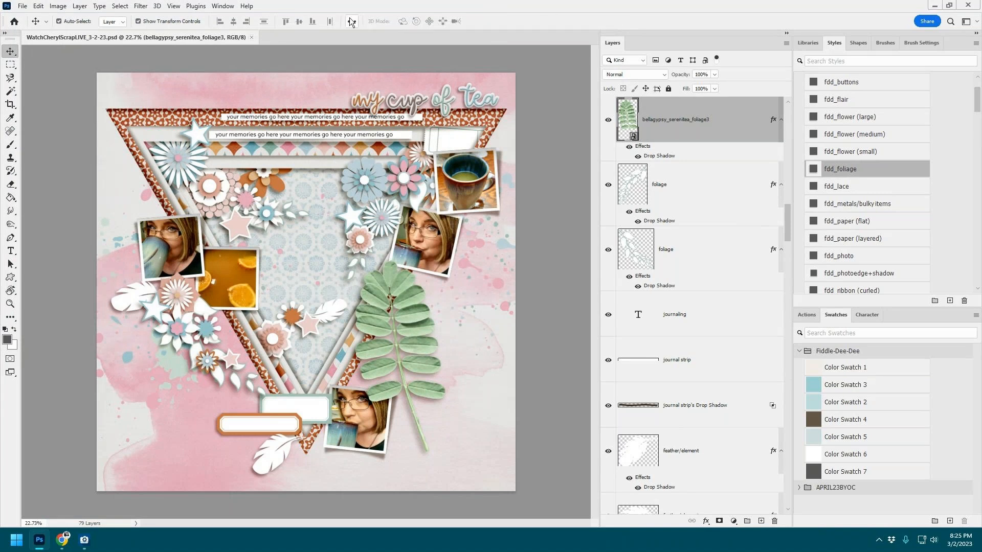
Step: Close the saved layout document and relaunch Photoshop, hiding the screen-sharing notice
{"action": "left_click", "coordinate": [252, 37]}
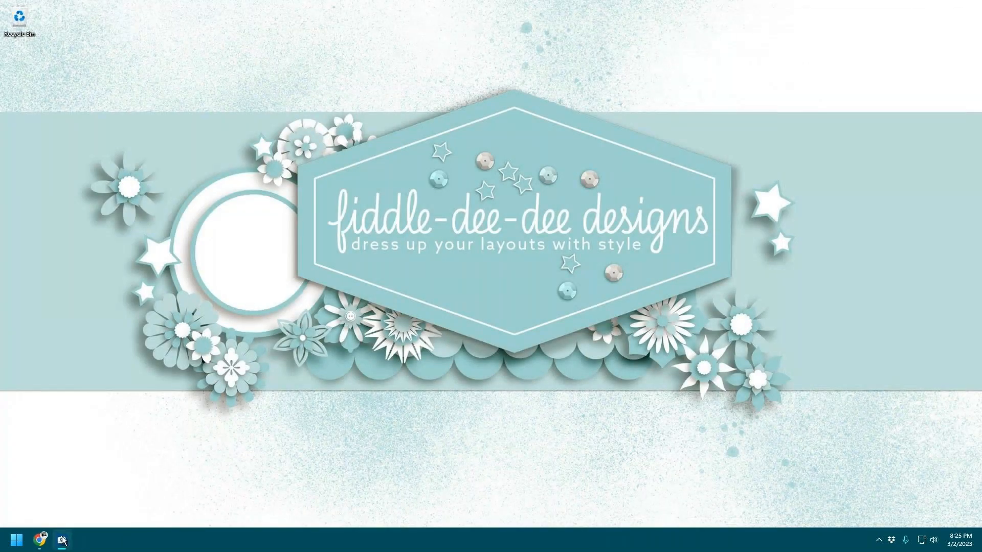
{"action": "mouse_move", "coordinate": [63, 540]}
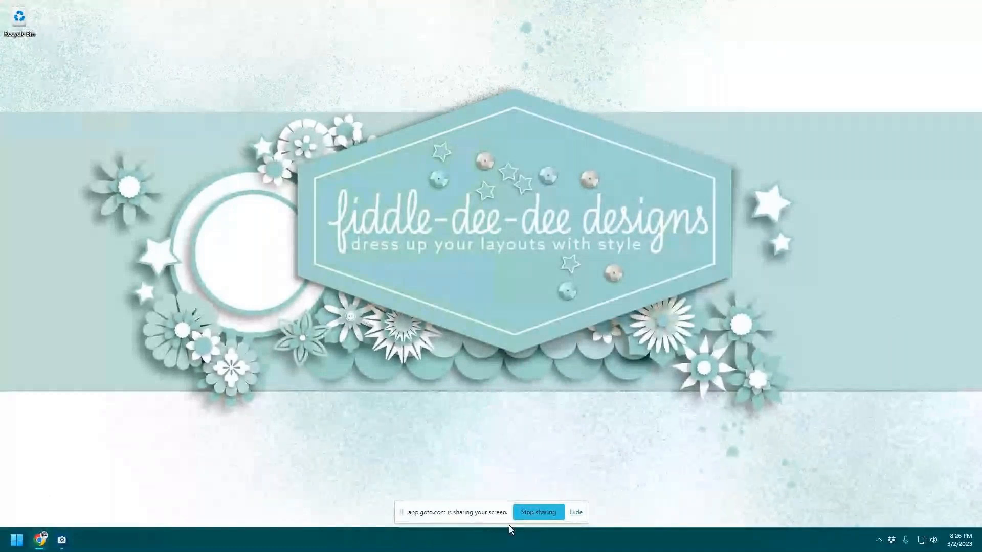
{"action": "left_click", "coordinate": [575, 512]}
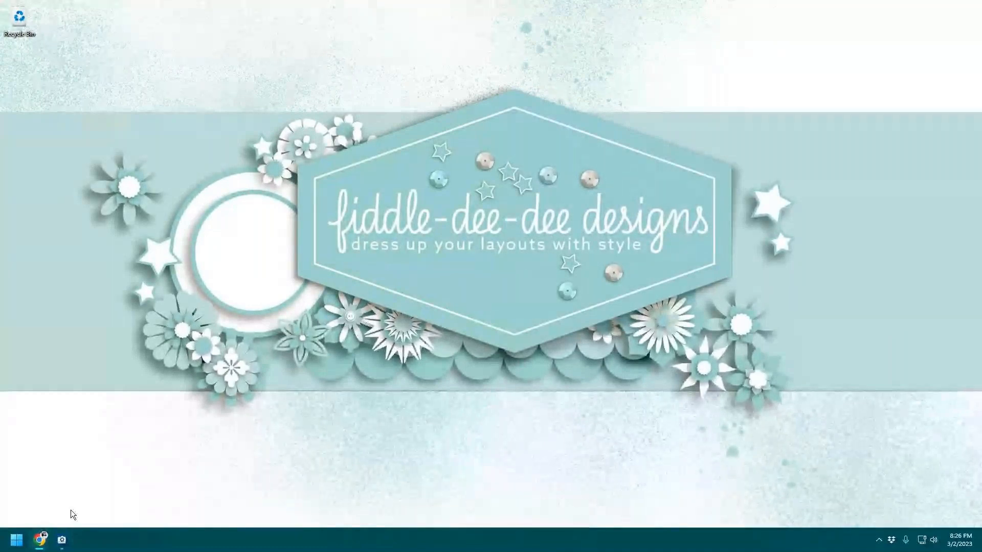
{"action": "left_click", "coordinate": [17, 540]}
{"action": "left_click", "coordinate": [48, 233]}
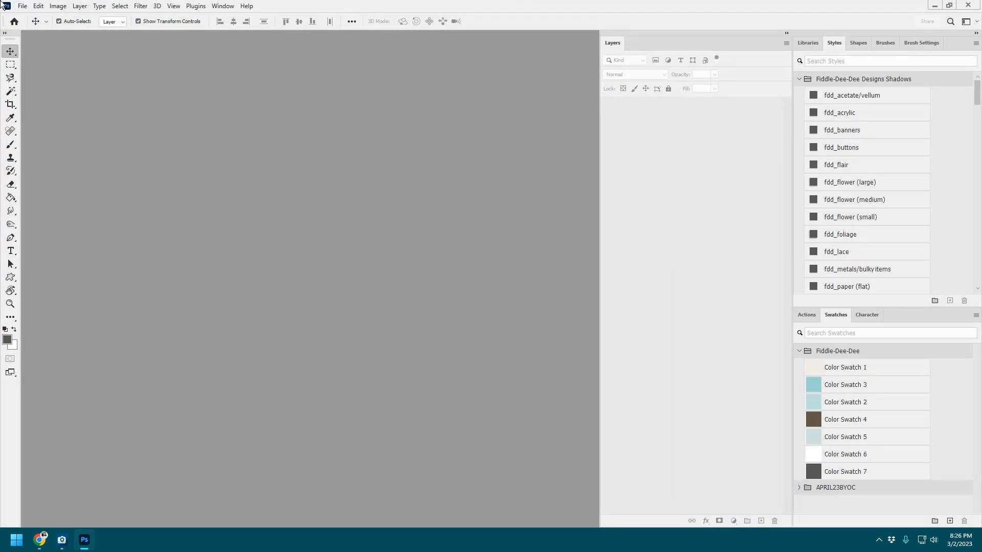
Step: Reopen the recent layout file WatchCherylScrapLIVE_3-2-23.psd
{"action": "left_click", "coordinate": [23, 6]}
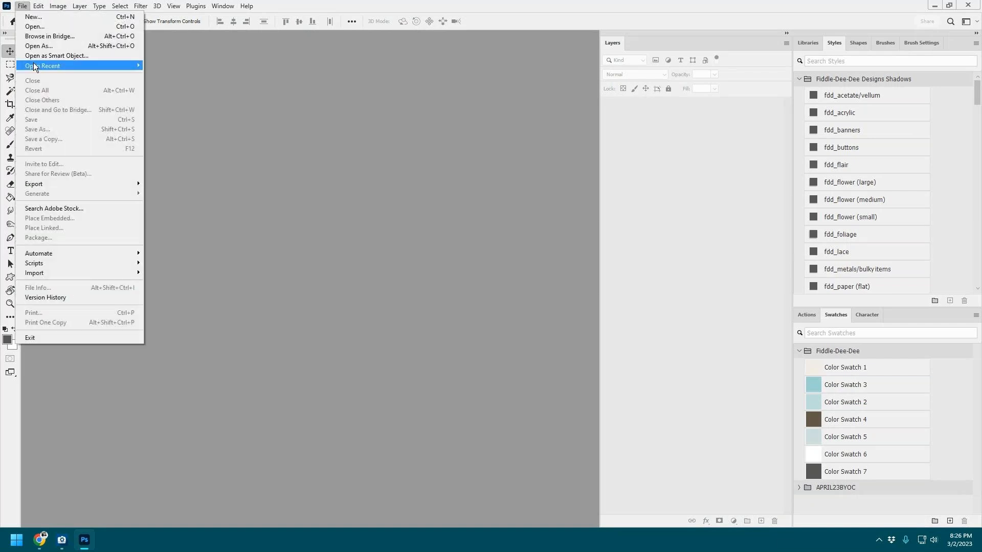
{"action": "left_click", "coordinate": [44, 27]}
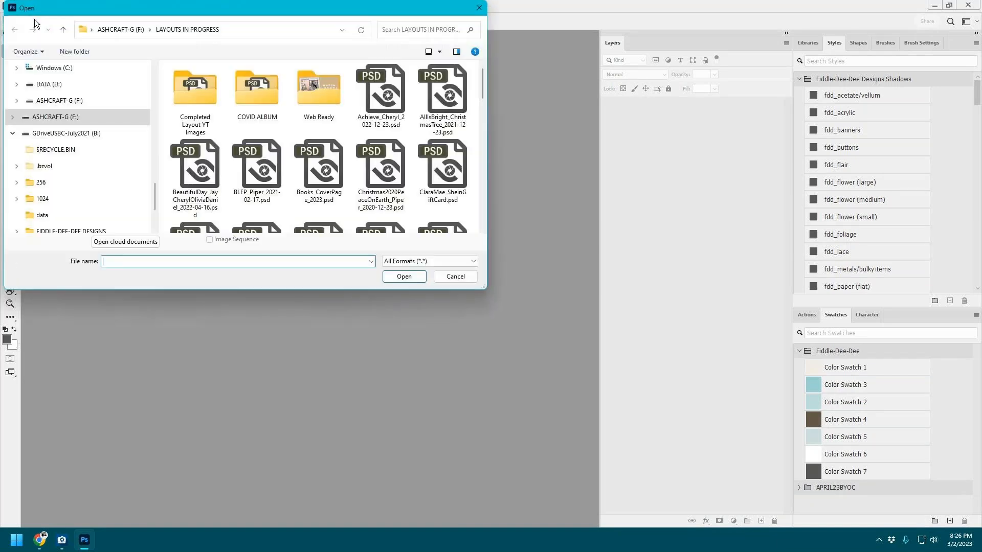
{"action": "left_click", "coordinate": [22, 6]}
{"action": "mouse_move", "coordinate": [82, 65]}
{"action": "left_click", "coordinate": [182, 65]}
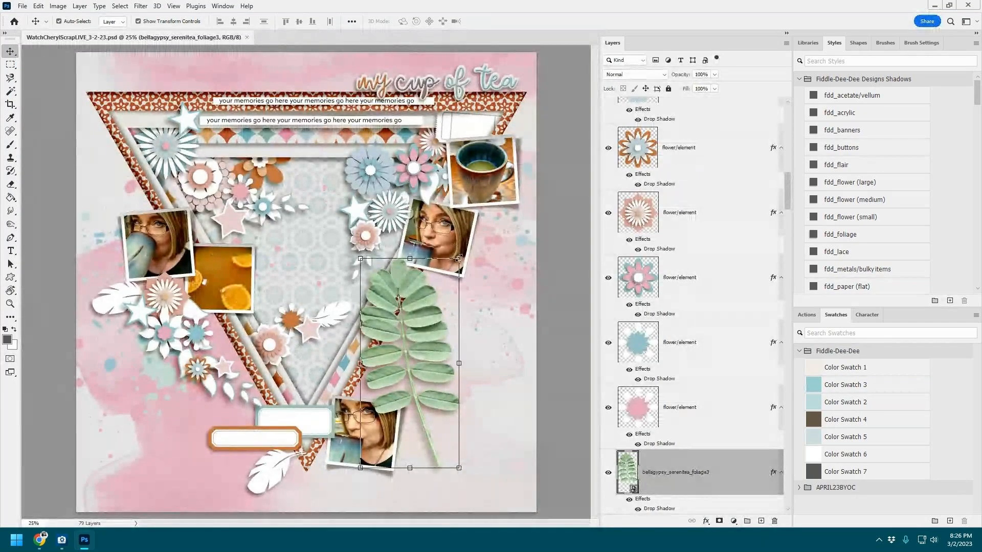
Step: Scale bellagypsy_serenitea_foliage3 to 61.44%, rotate it to about -126.6° and tuck it behind the upper right flower cluster
{"action": "left_click_drag", "start_coordinate": [459, 258], "coordinate": [465, 240]}
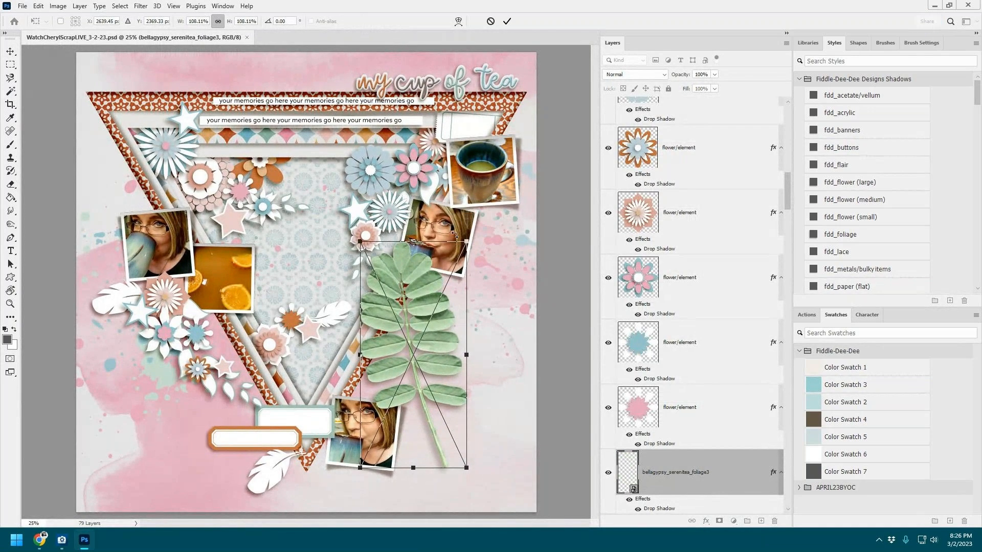
{"action": "left_click", "coordinate": [507, 20]}
{"action": "left_click_drag", "start_coordinate": [427, 270], "coordinate": [379, 189]}
{"action": "left_click_drag", "start_coordinate": [421, 159], "coordinate": [224, 352]}
{"action": "left_click_drag", "start_coordinate": [366, 309], "coordinate": [424, 194]}
{"action": "left_click_drag", "start_coordinate": [505, 167], "coordinate": [474, 163]}
{"action": "left_click_drag", "start_coordinate": [473, 118], "coordinate": [431, 139]}
{"action": "left_click_drag", "start_coordinate": [478, 169], "coordinate": [470, 152]}
{"action": "mouse_move", "coordinate": [418, 175]}
{"action": "left_mouse_down"}
{"action": "mouse_move", "coordinate": [391, 200]}
{"action": "mouse_move", "coordinate": [442, 153]}
{"action": "mouse_move", "coordinate": [410, 182]}
{"action": "left_mouse_up"}
{"action": "left_click", "coordinate": [506, 21]}
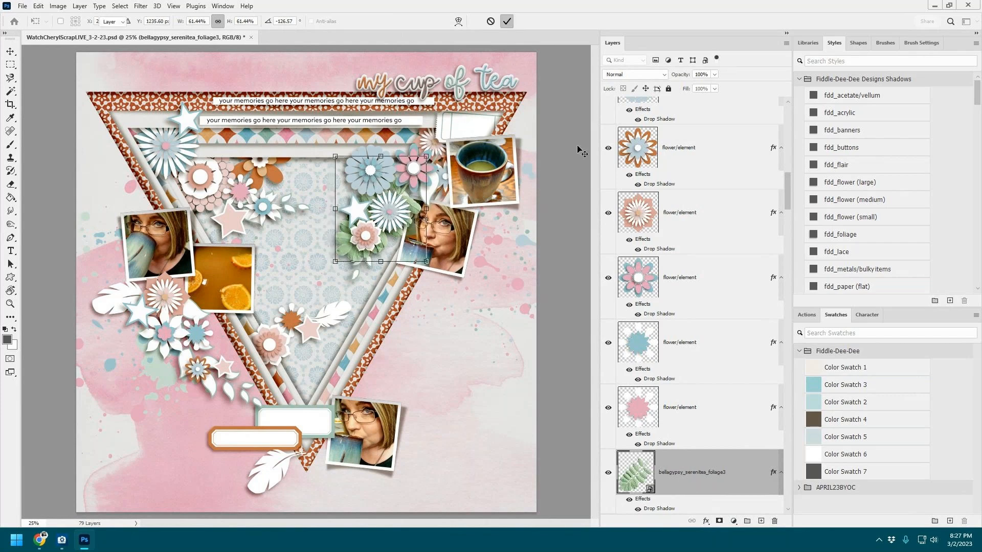
Step: Delete the white foliage placeholder layer directly below bellagypsy_serenitea_foliage3
{"action": "scroll", "coordinate": [654, 287], "scroll_direction": "down", "scroll_amount": 3}
{"action": "left_click", "coordinate": [697, 339]}
{"action": "right_click", "coordinate": [696, 339]}
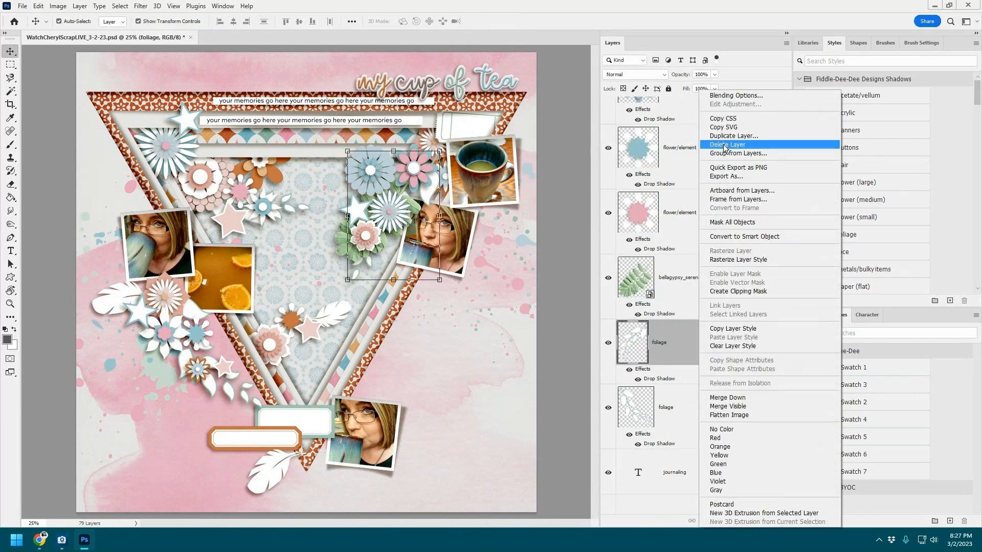
{"action": "left_click", "coordinate": [726, 145]}
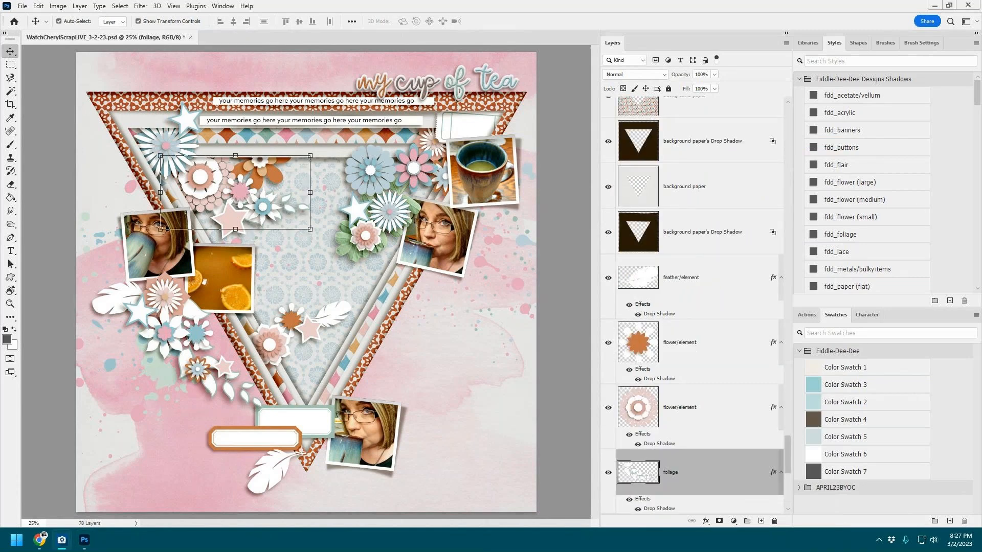
Step: Replace the foliage placeholder behind the upper left flowers with bellagypsy_serenitea_foliage2, styled fdd_foliage, scaled to 74.5% and rotated about 114°
{"action": "left_click_drag", "start_coordinate": [0, 260], "coordinate": [329, 261]}
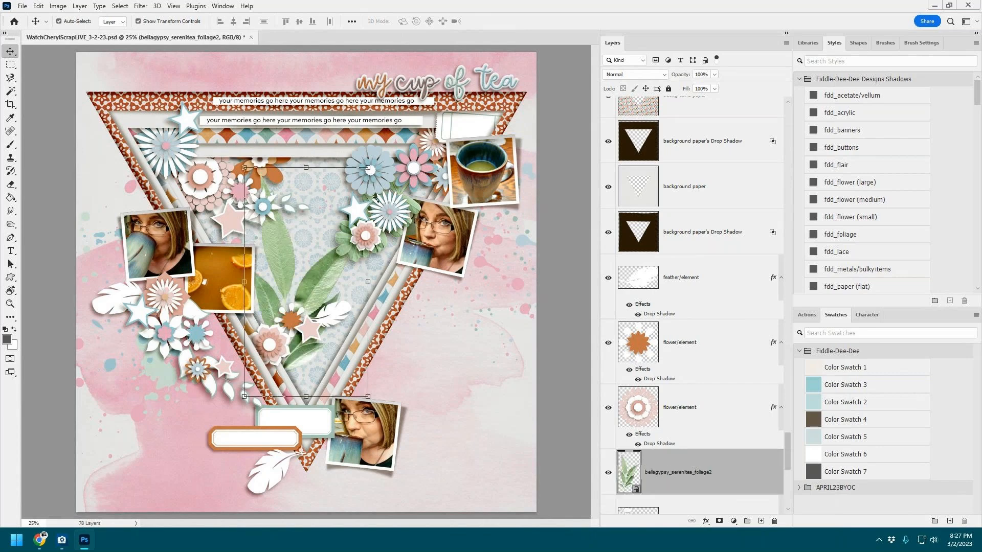
{"action": "left_click", "coordinate": [847, 236]}
{"action": "left_click_drag", "start_coordinate": [368, 168], "coordinate": [263, 215]}
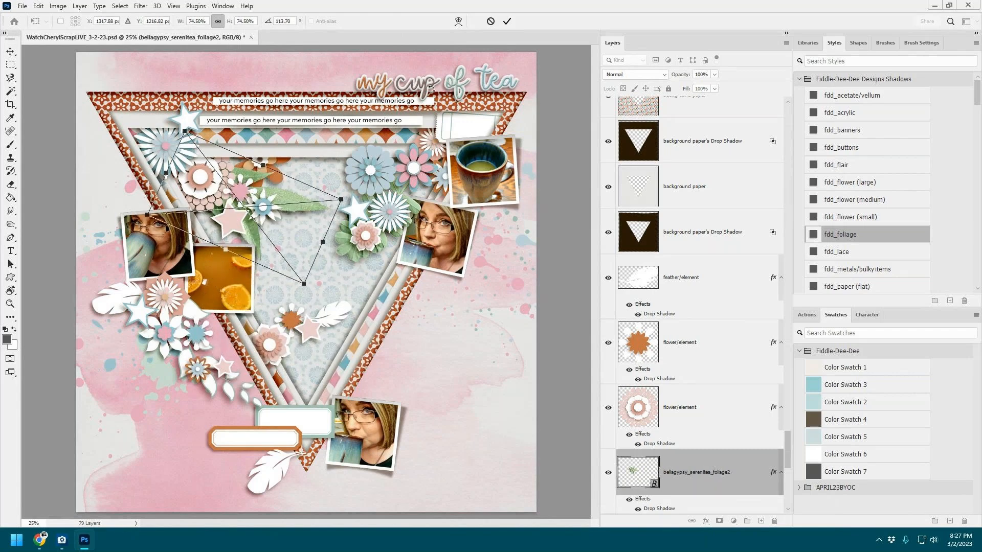
{"action": "left_click", "coordinate": [506, 22]}
{"action": "scroll", "coordinate": [700, 337], "scroll_direction": "down", "scroll_amount": 4}
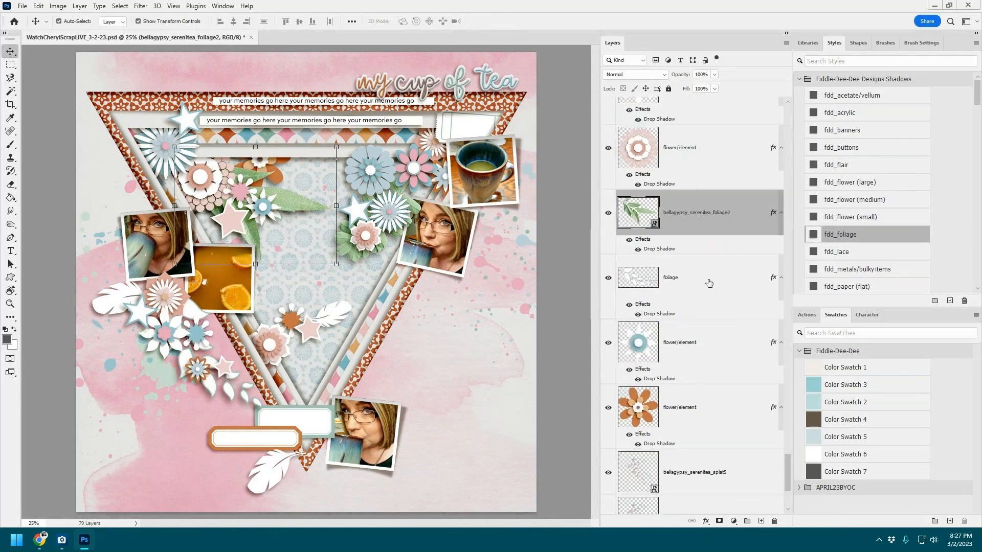
{"action": "left_click", "coordinate": [709, 283]}
{"action": "right_click", "coordinate": [709, 283]}
{"action": "left_click", "coordinate": [754, 147]}
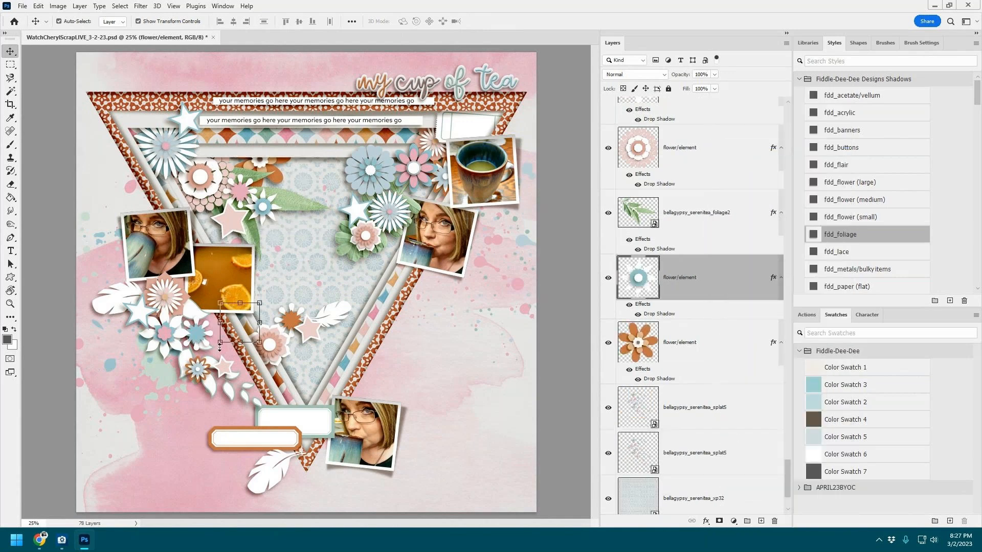
Step: Replace the foliage placeholder in the lower left flower cluster with bellagypsy_serenitea_foliage1, styled fdd_foliage, scaled to 68.42% and rotated about 166°
{"action": "left_click", "coordinate": [182, 358]}
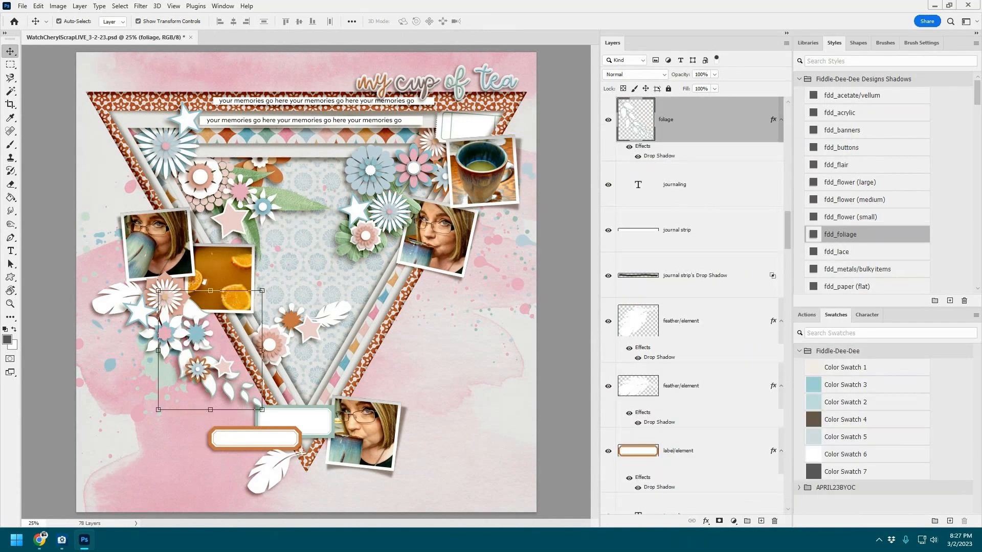
{"action": "left_click_drag", "start_coordinate": [301, 354], "coordinate": [301, 355]}
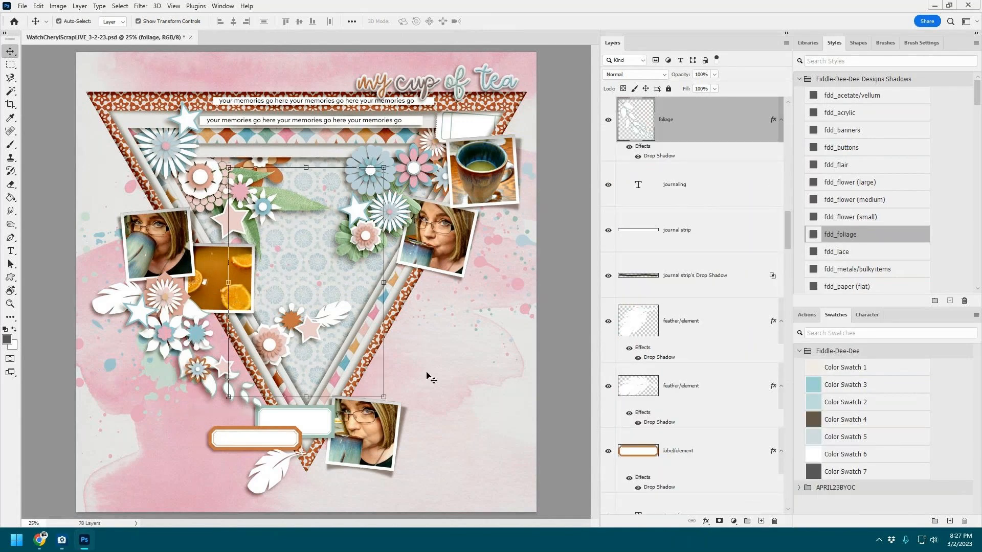
{"action": "left_click", "coordinate": [848, 237]}
{"action": "left_click_drag", "start_coordinate": [383, 167], "coordinate": [249, 395]}
{"action": "left_click_drag", "start_coordinate": [284, 314], "coordinate": [201, 345]}
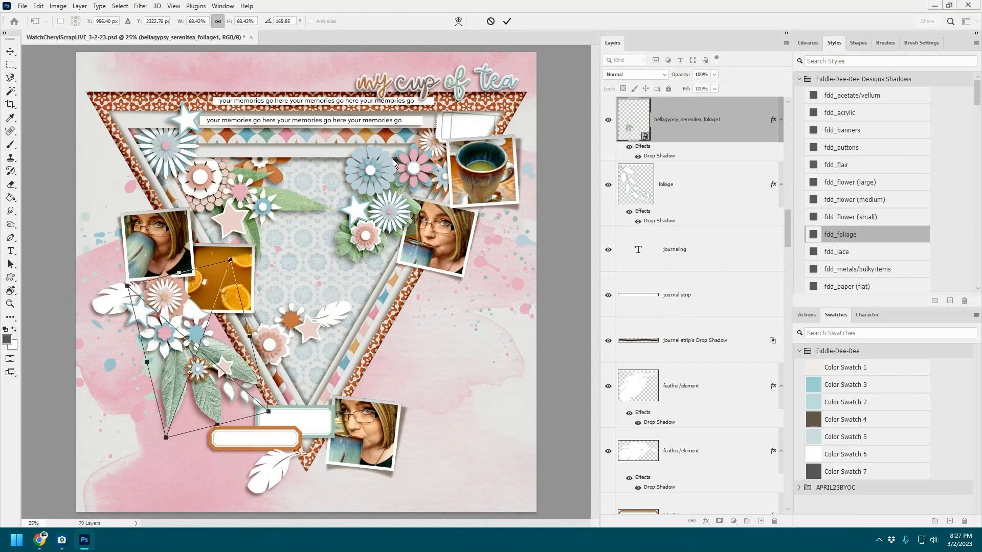
{"action": "left_click", "coordinate": [506, 21]}
{"action": "right_click", "coordinate": [693, 190]}
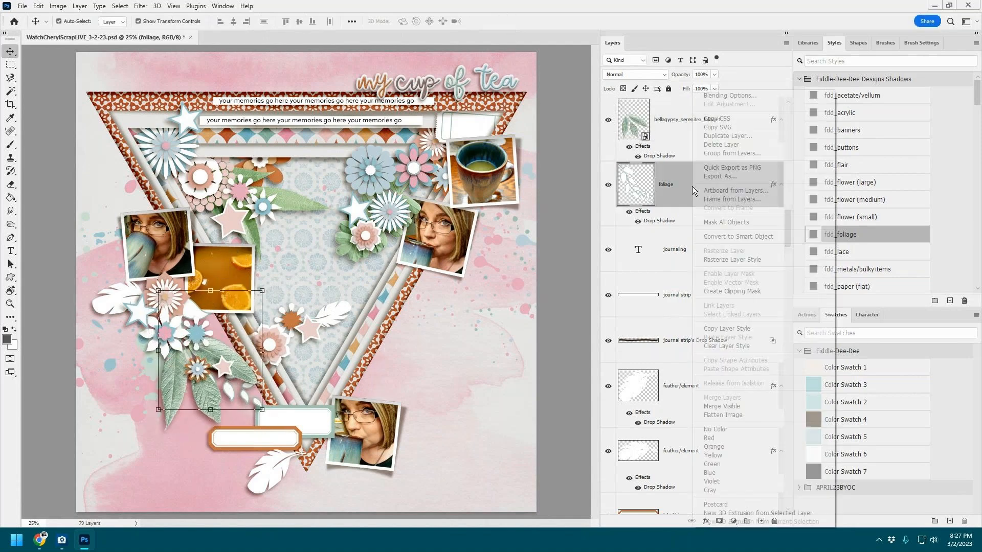
{"action": "left_click", "coordinate": [707, 144]}
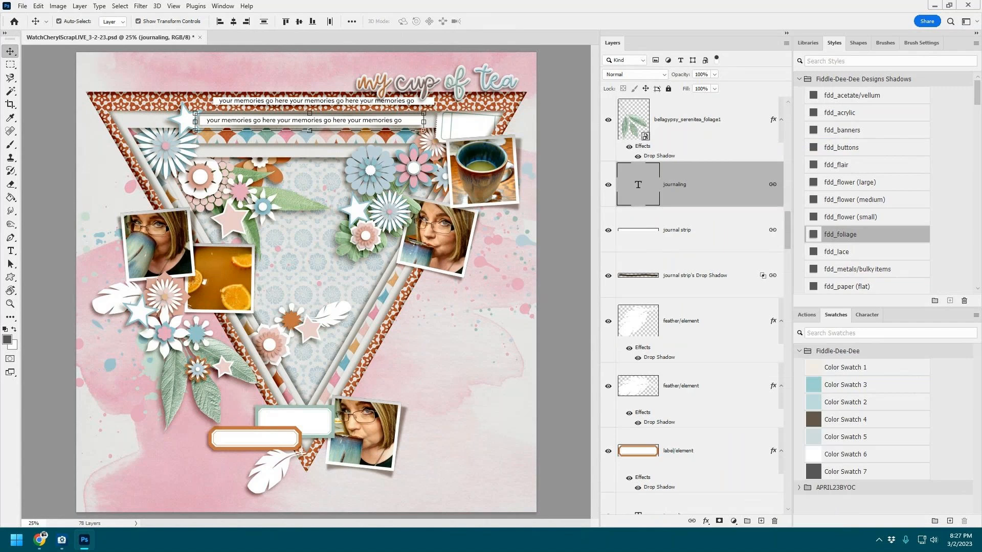
Step: Shift both journaling strips to the triangle's left edge and move the nearby white star down beside the upper left flowers
{"action": "key", "text": "alt+Tab"}
{"action": "key", "text": "alt+Tab"}
{"action": "left_click_drag", "start_coordinate": [406, 102], "coordinate": [289, 102]}
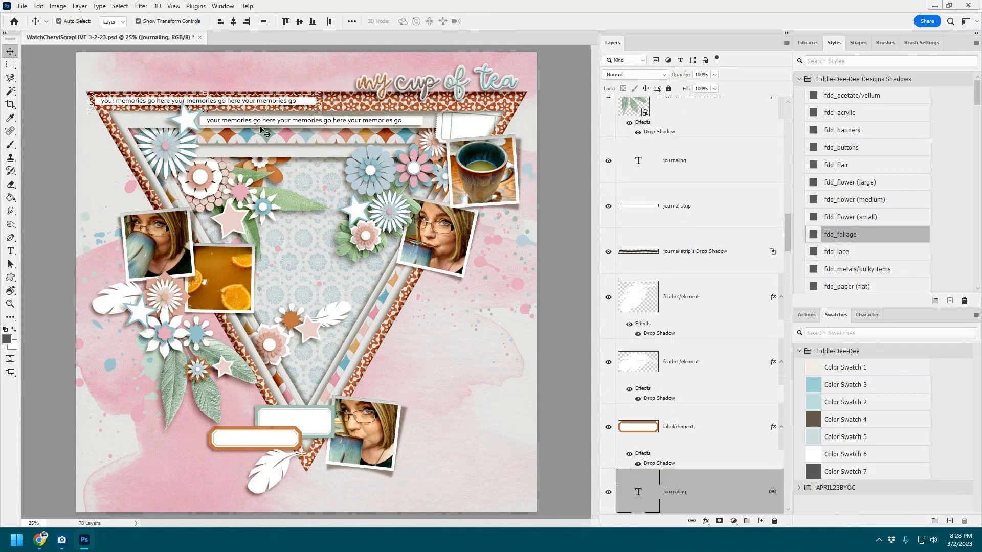
{"action": "key", "text": "ctrl+t"}
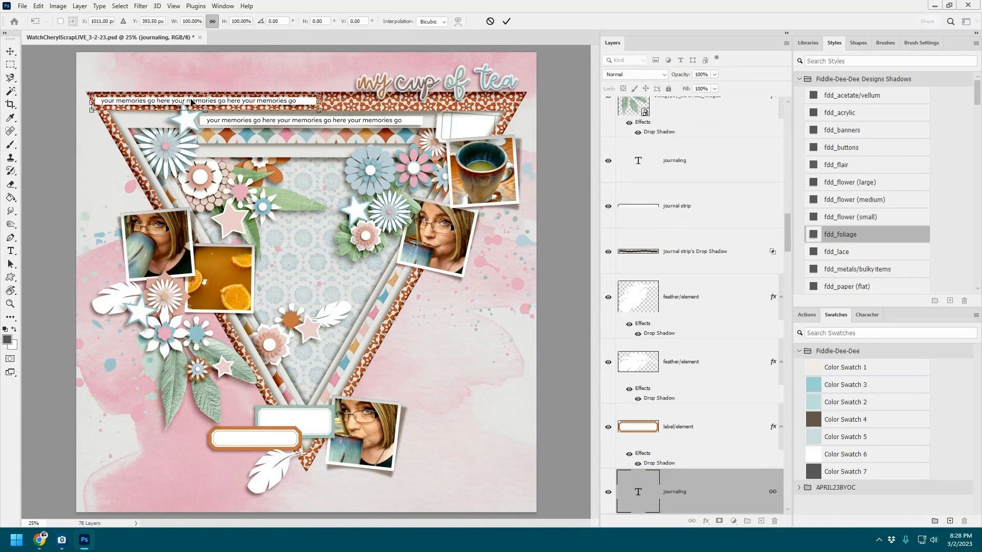
{"action": "left_click", "coordinate": [506, 21]}
{"action": "left_click_drag", "start_coordinate": [370, 122], "coordinate": [290, 121]}
{"action": "left_click_drag", "start_coordinate": [190, 124], "coordinate": [207, 156]}
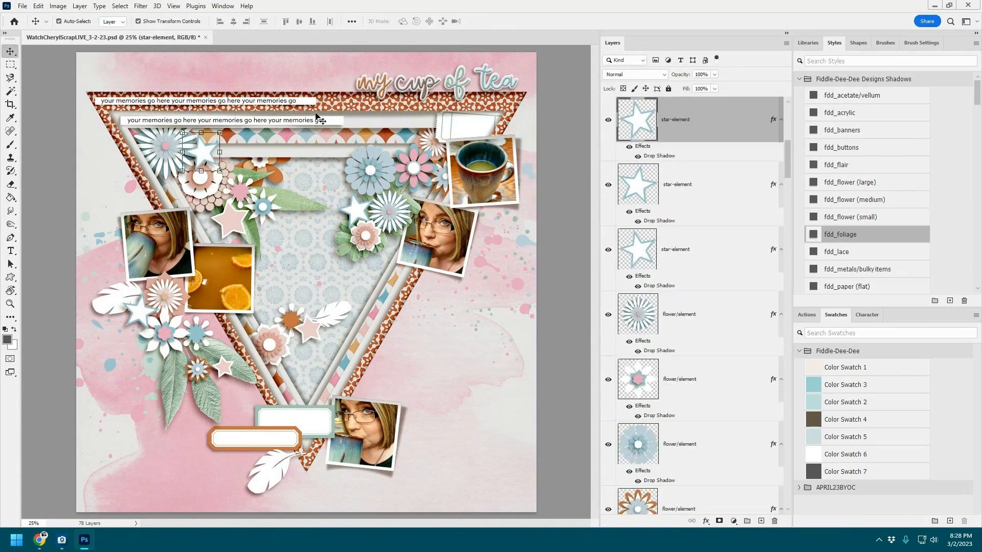
Step: Add the bellagypsy_serenitea_bead_ginger letters a, i, l, s and w above the title word art and give them the fdd_paper (layered) style
{"action": "left_click", "coordinate": [462, 125]}
{"action": "left_click", "coordinate": [488, 76]}
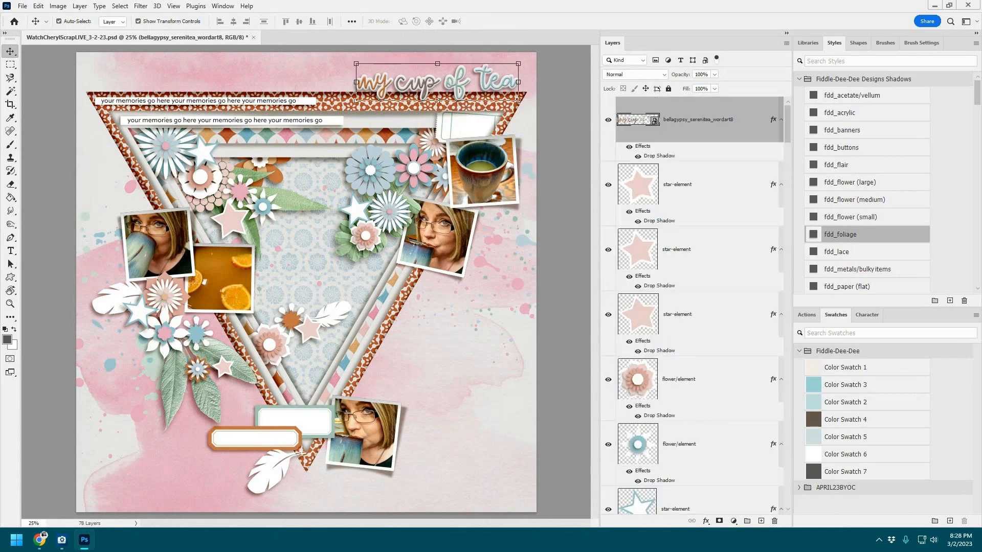
{"action": "key", "text": "alt+Tab"}
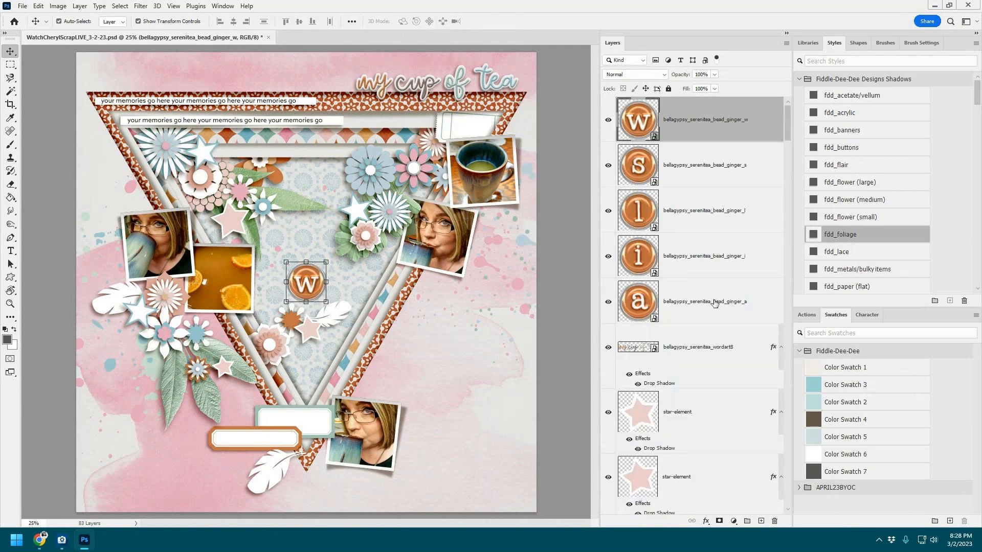
{"action": "left_click", "coordinate": [715, 303], "text": "shift"}
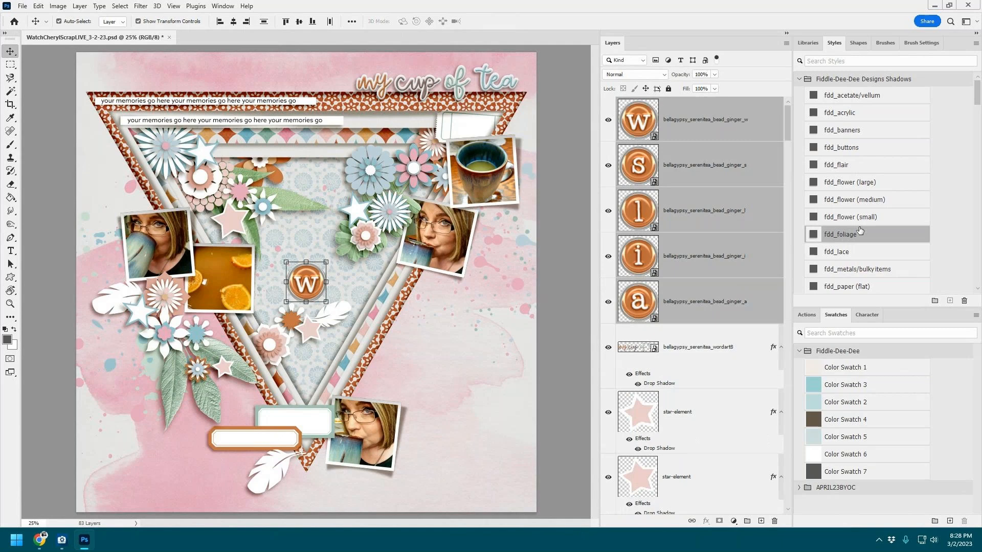
{"action": "scroll", "coordinate": [851, 291], "scroll_direction": "down", "scroll_amount": 1}
{"action": "left_click", "coordinate": [851, 280]}
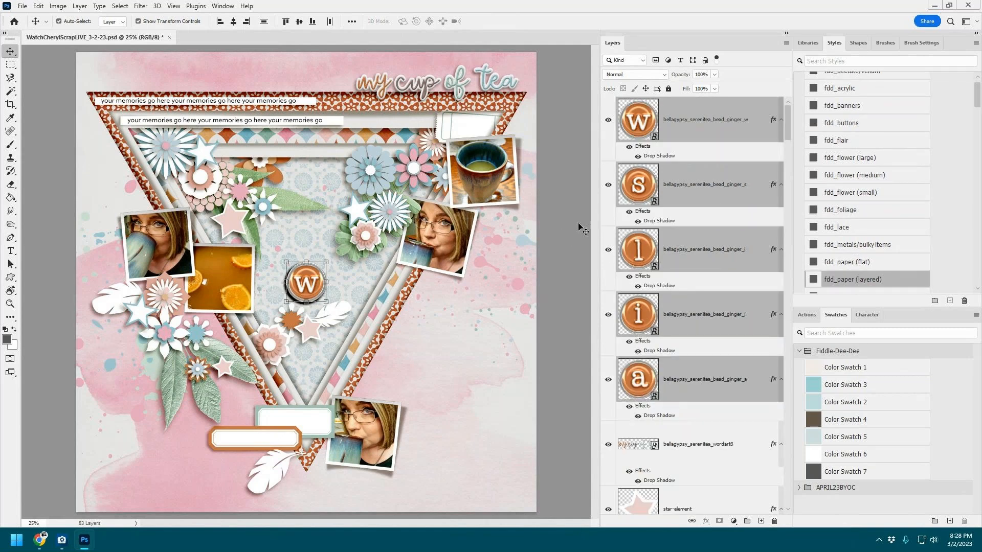
Step: Duplicate the s and a bead letters and reorder the bead layers to spell "wassail" from the lowest layer to the highest
{"action": "left_click", "coordinate": [692, 123]}
{"action": "left_click_drag", "start_coordinate": [704, 119], "coordinate": [685, 378]}
{"action": "left_click_drag", "start_coordinate": [676, 122], "coordinate": [698, 262]}
{"action": "left_click_drag", "start_coordinate": [708, 184], "coordinate": [715, 223]}
{"action": "left_click_drag", "start_coordinate": [714, 388], "coordinate": [727, 216]}
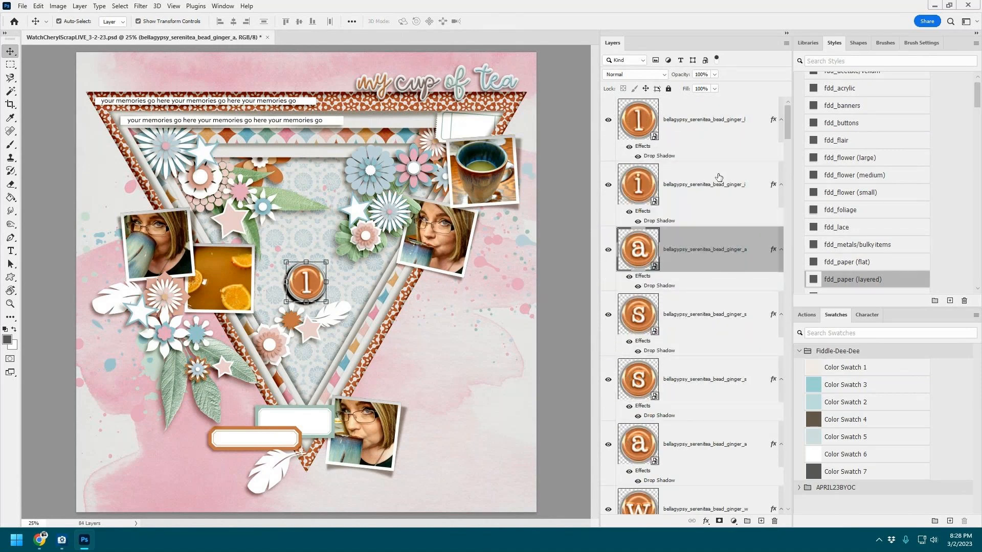
Step: Scale all the bead letters together to about 65% and move them beneath the title word art
{"action": "scroll", "coordinate": [741, 339], "scroll_direction": "down", "scroll_amount": 2}
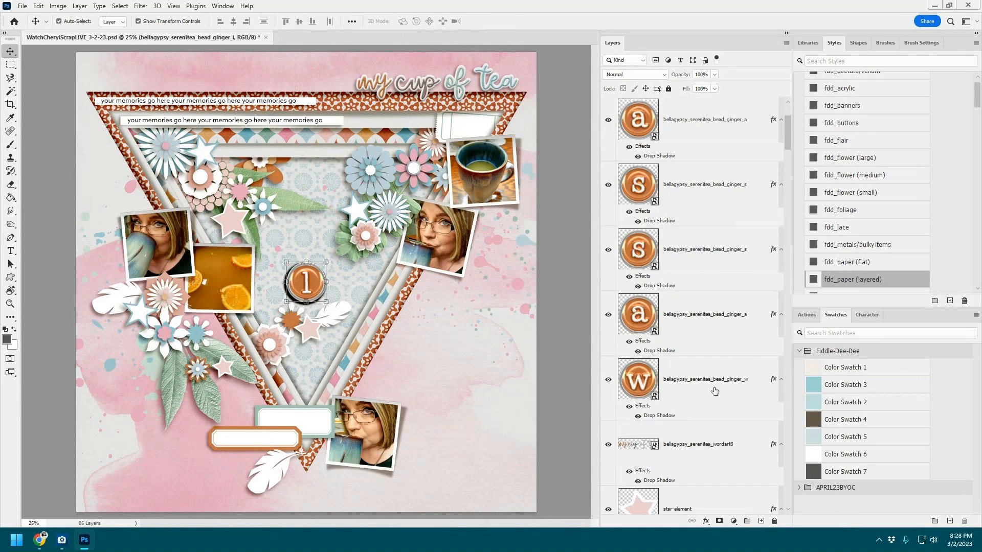
{"action": "left_click", "coordinate": [716, 381], "text": "shift"}
{"action": "left_click_drag", "start_coordinate": [328, 260], "coordinate": [312, 277]}
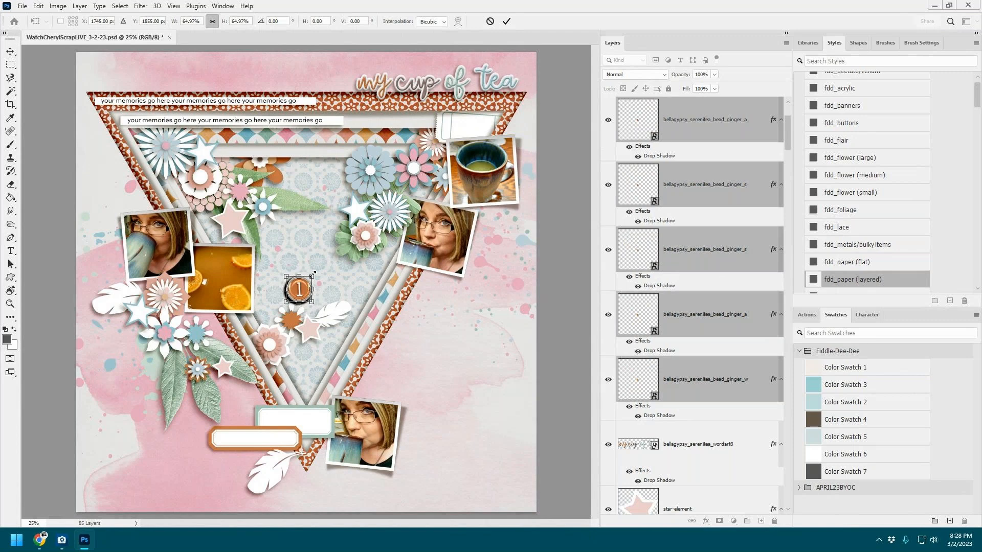
{"action": "left_click", "coordinate": [507, 22]}
{"action": "left_click_drag", "start_coordinate": [301, 293], "coordinate": [458, 107]}
Step: Place the second "a" bead and both "s" beads in a row beneath the title, left of the "i" and "l" beads
{"action": "left_click", "coordinate": [686, 249]}
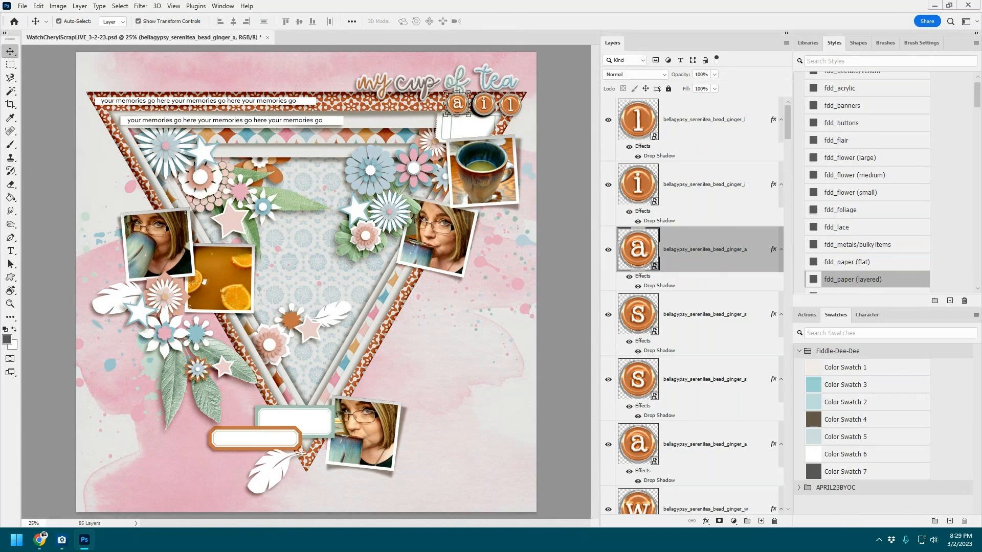
{"action": "scroll", "coordinate": [482, 99], "scroll_direction": "up", "scroll_amount": 6}
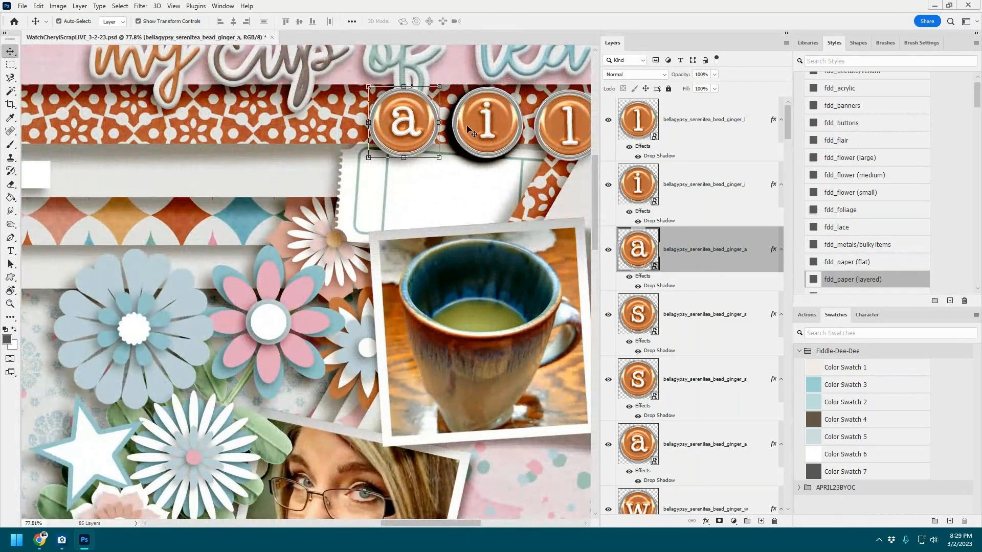
{"action": "scroll", "coordinate": [466, 125], "scroll_direction": "down", "scroll_amount": 4}
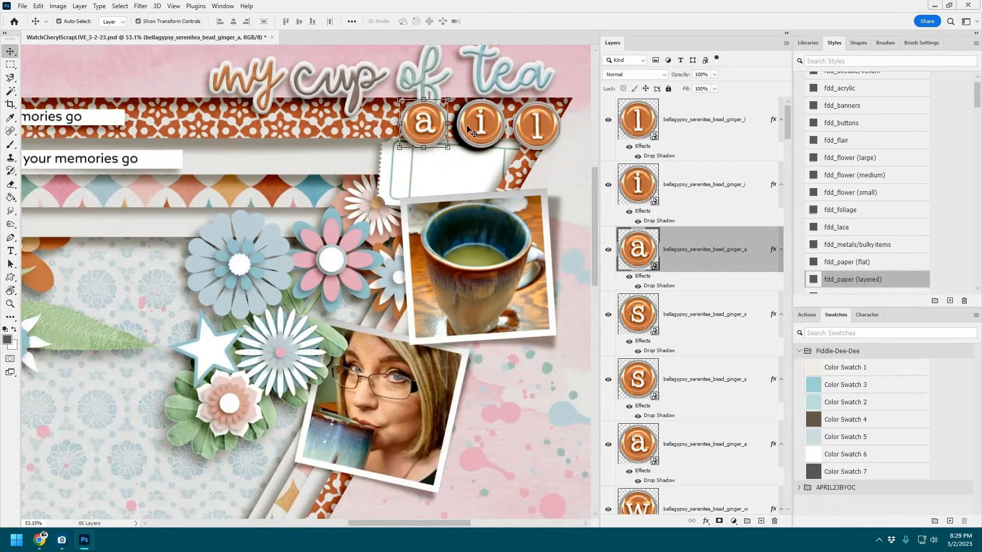
{"action": "left_click", "coordinate": [695, 309]}
{"action": "left_click_drag", "start_coordinate": [486, 132], "coordinate": [390, 126]}
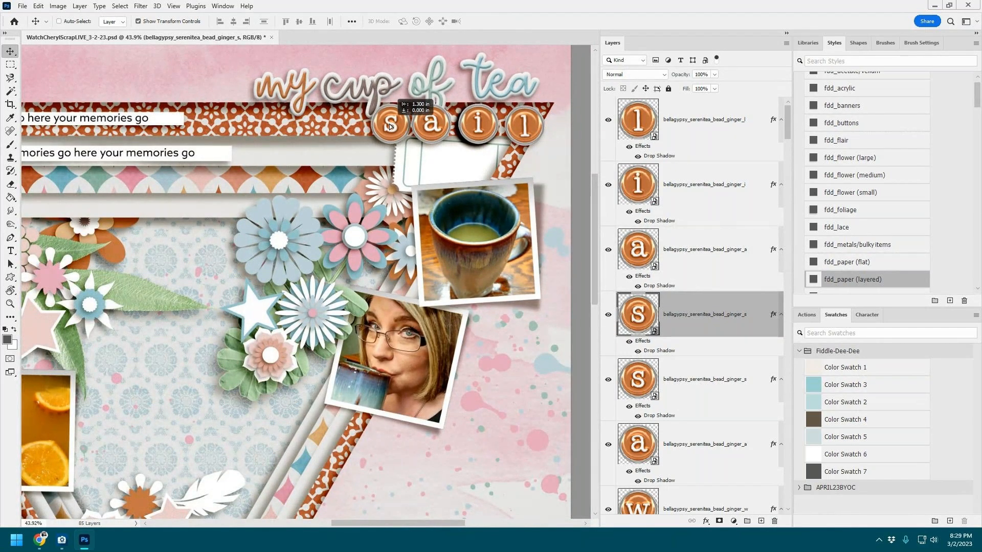
{"action": "left_click", "coordinate": [706, 375]}
{"action": "left_click_drag", "start_coordinate": [471, 125], "coordinate": [332, 122]}
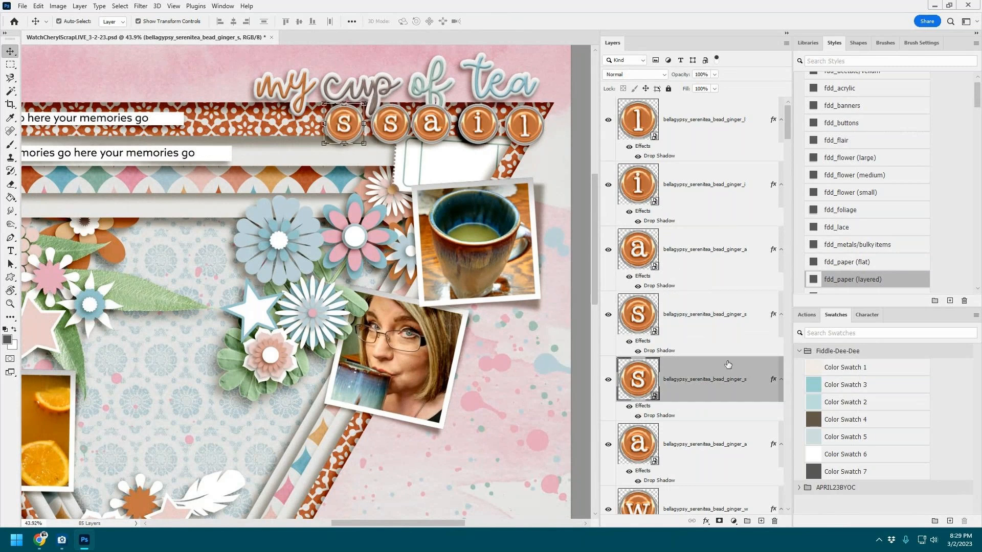
Step: Place the remaining "a" and "w" beads at the row's left end to complete the word "wassail"
{"action": "left_click", "coordinate": [688, 443]}
{"action": "left_click_drag", "start_coordinate": [478, 128], "coordinate": [301, 125]}
{"action": "scroll", "coordinate": [716, 381], "scroll_direction": "down", "scroll_amount": 2}
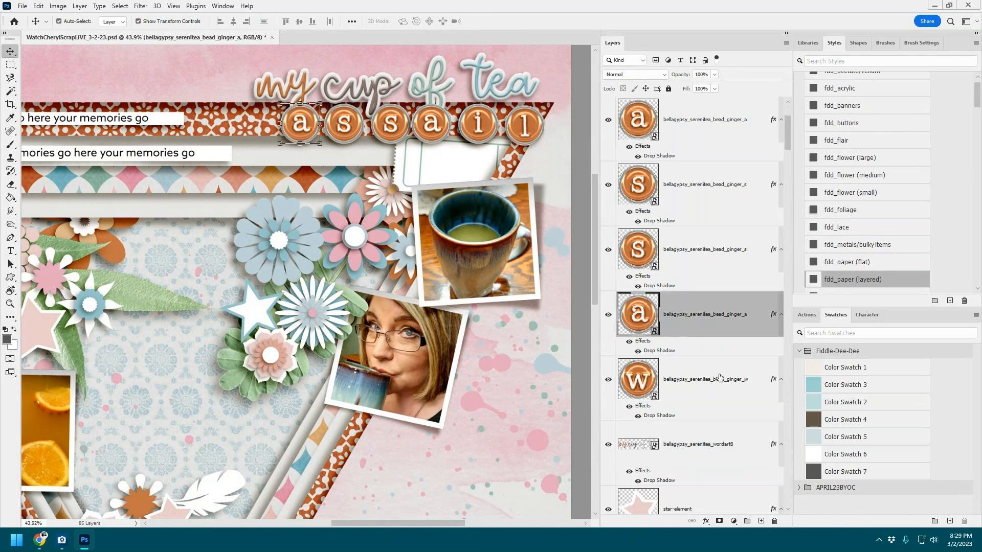
{"action": "left_click", "coordinate": [721, 379]}
{"action": "left_click_drag", "start_coordinate": [479, 130], "coordinate": [253, 121]}
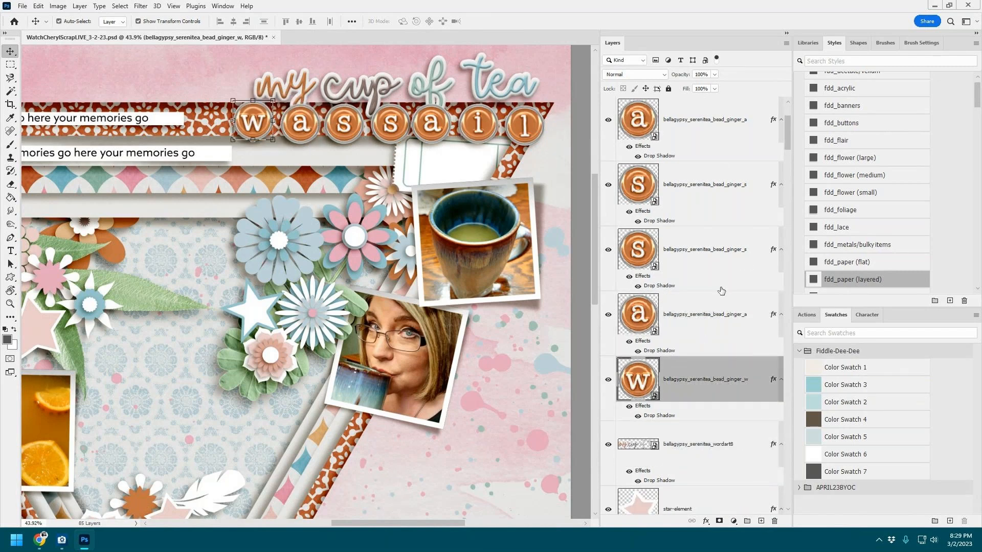
Step: Scale the whole row of "wassail" beads together to about 73% beneath the title word art
{"action": "scroll", "coordinate": [721, 292], "scroll_direction": "up", "scroll_amount": 2}
{"action": "left_click", "coordinate": [724, 127], "text": "shift"}
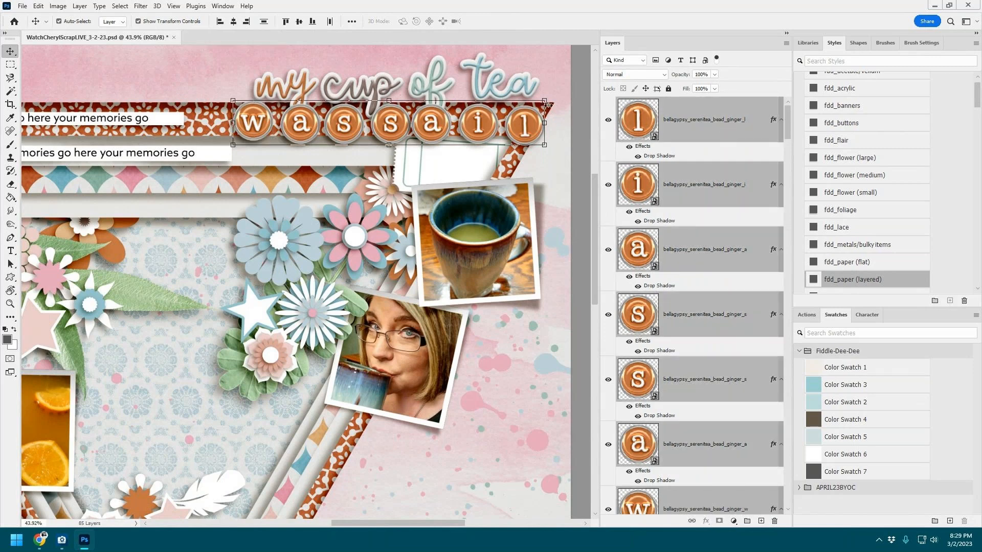
{"action": "left_click_drag", "start_coordinate": [546, 101], "coordinate": [510, 127]}
{"action": "left_click", "coordinate": [507, 21]}
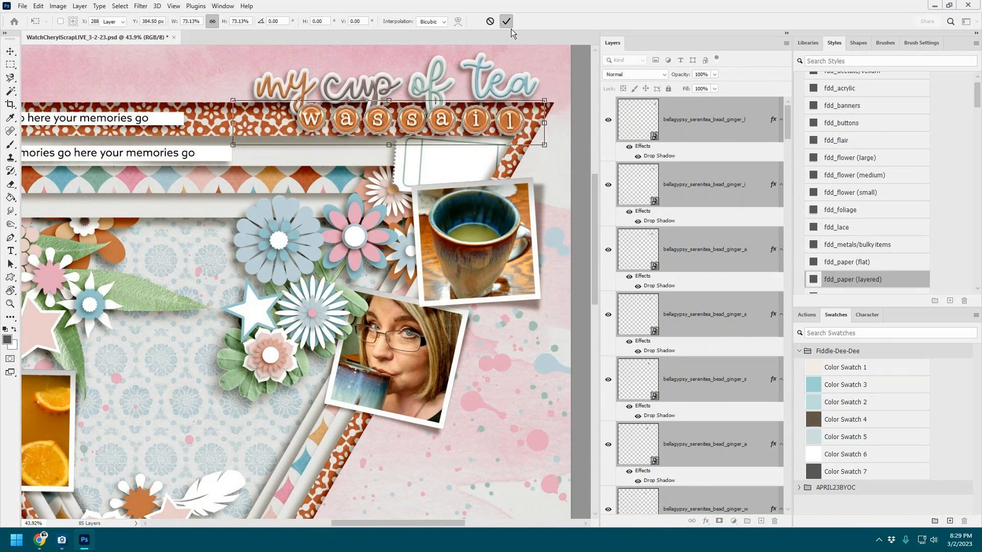
Step: Move the title word art layer above all the bead letter layers and nudge the word art slightly to the right
{"action": "scroll", "coordinate": [735, 277], "scroll_direction": "down", "scroll_amount": 4}
{"action": "left_click_drag", "start_coordinate": [698, 126], "coordinate": [695, 226]}
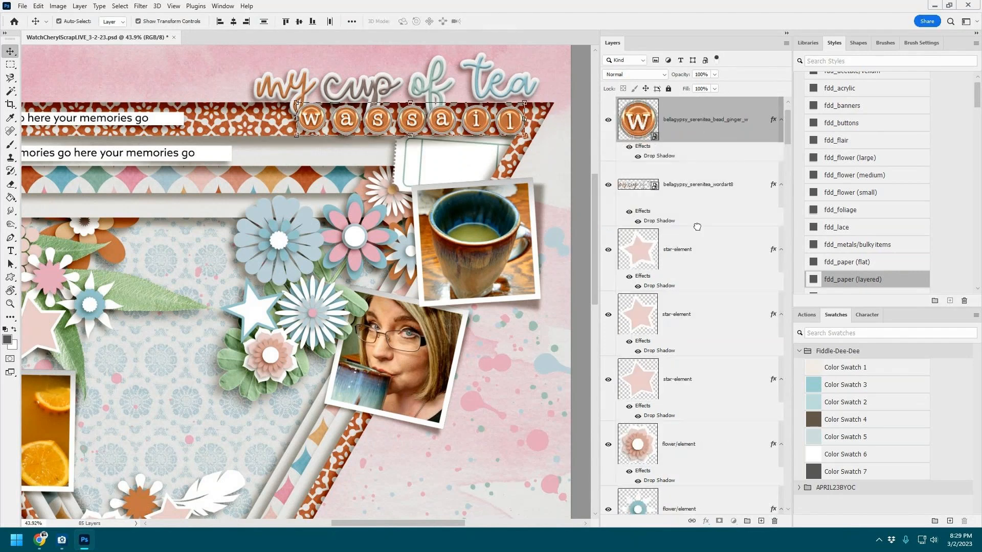
{"action": "left_click", "coordinate": [481, 73]}
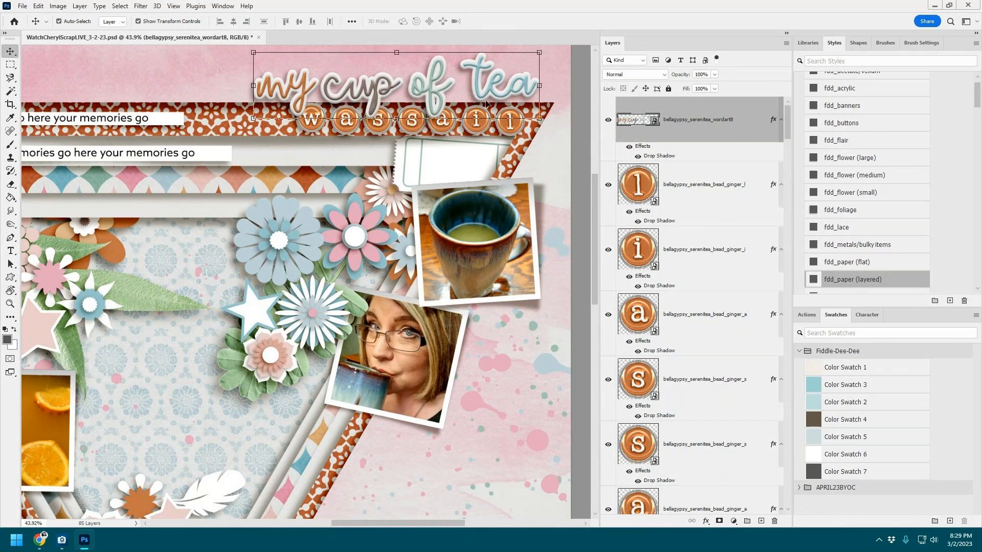
{"action": "scroll", "coordinate": [485, 103], "scroll_direction": "down", "scroll_amount": 1}
{"action": "left_click", "coordinate": [568, 127]}
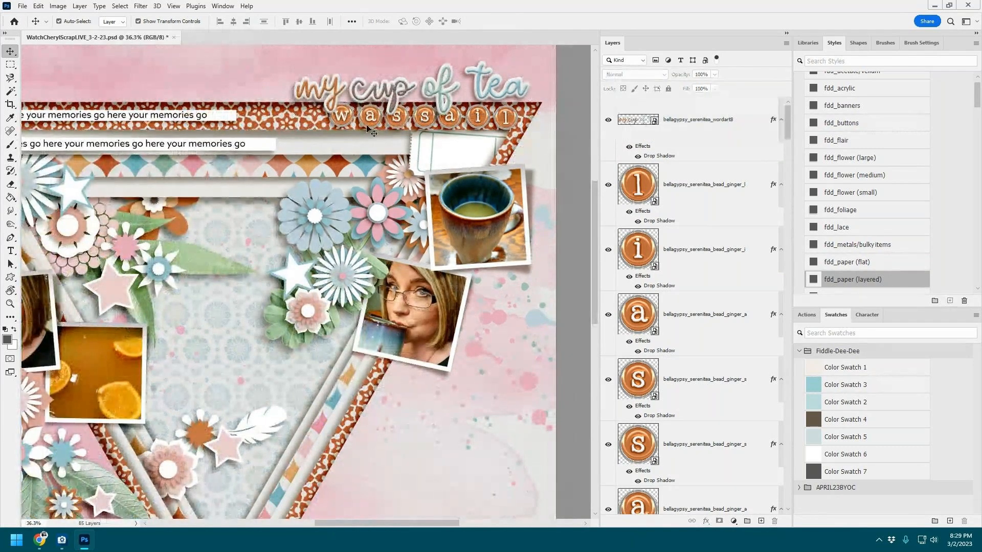
{"action": "left_click", "coordinate": [347, 120]}
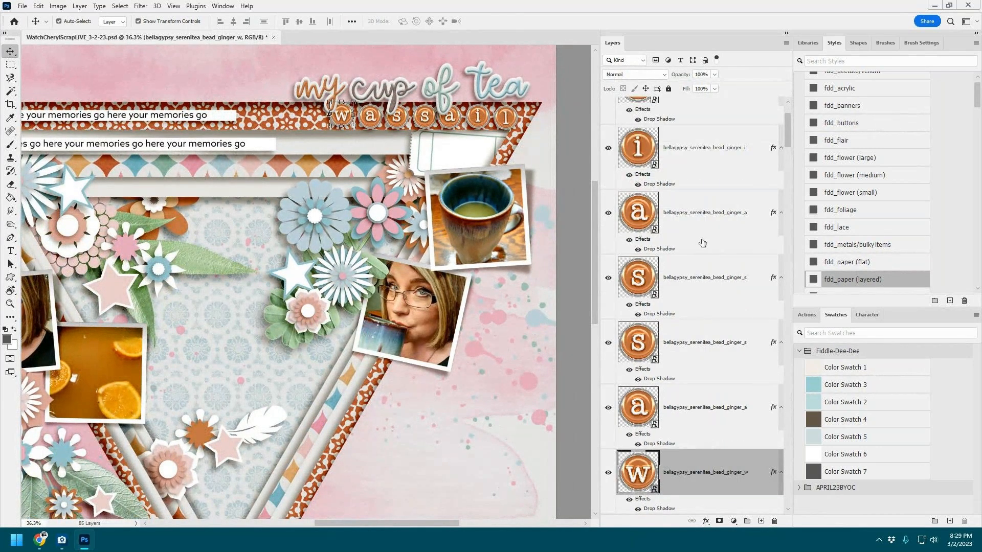
{"action": "left_click", "coordinate": [480, 72]}
{"action": "mouse_move", "coordinate": [480, 68]}
{"action": "left_mouse_down"}
{"action": "mouse_move", "coordinate": [484, 59]}
{"action": "mouse_move", "coordinate": [485, 68]}
{"action": "left_mouse_up"}
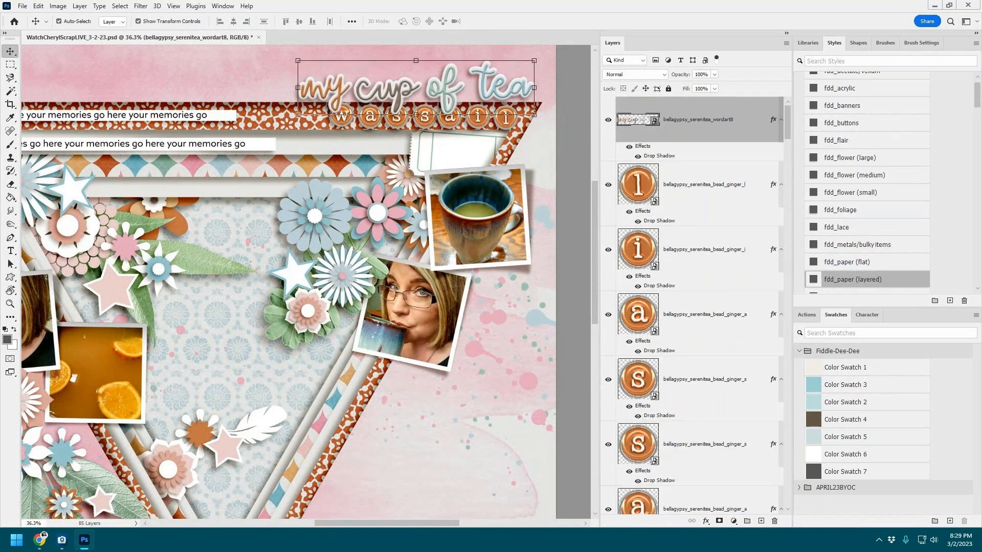
Step: Add the bellagypsy_serenitea_label5 cup label, shrink it over the right half of the title and apply the fdd_paper (layered) style
{"action": "key", "text": "alt+Tab"}
{"action": "left_click_drag", "start_coordinate": [348, 215], "coordinate": [326, 224]}
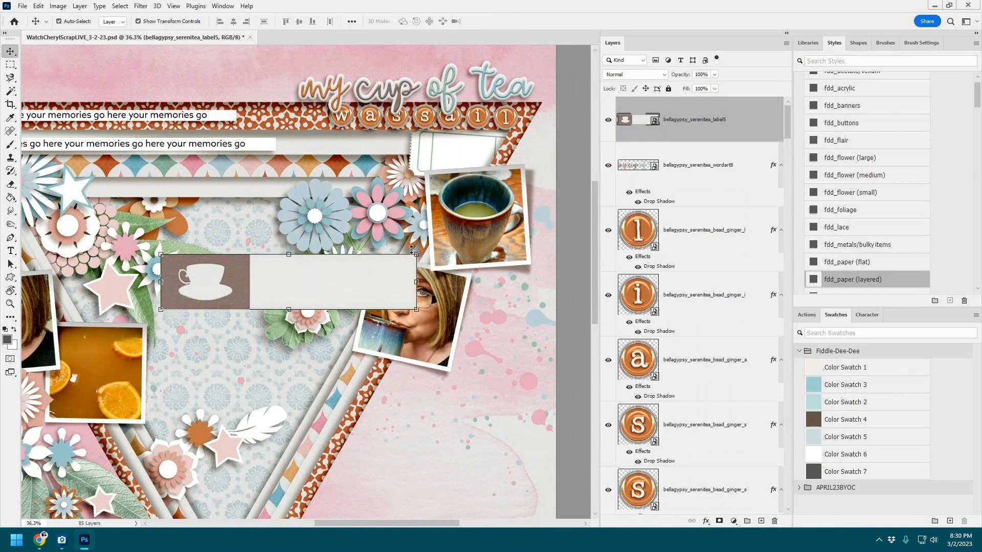
{"action": "left_click_drag", "start_coordinate": [417, 254], "coordinate": [503, 110]}
{"action": "key", "text": "Return"}
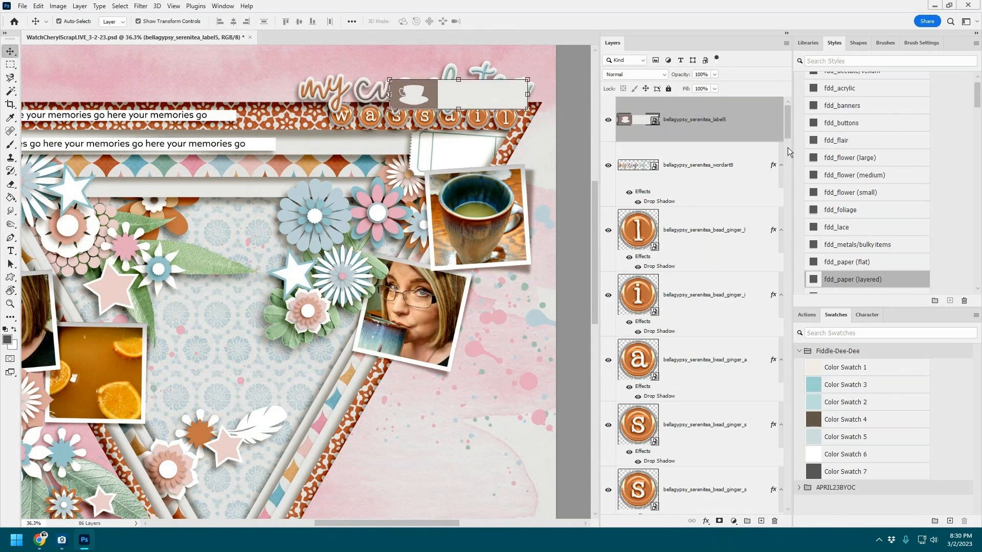
{"action": "left_click", "coordinate": [859, 281]}
Step: Nudge the title word art back to the left and shrink the cup label to about 45%, over the left part of the bead row
{"action": "mouse_move", "coordinate": [357, 81]}
{"action": "left_mouse_down"}
{"action": "mouse_move", "coordinate": [237, 79]}
{"action": "mouse_move", "coordinate": [355, 81]}
{"action": "left_mouse_up"}
{"action": "left_click", "coordinate": [427, 97]}
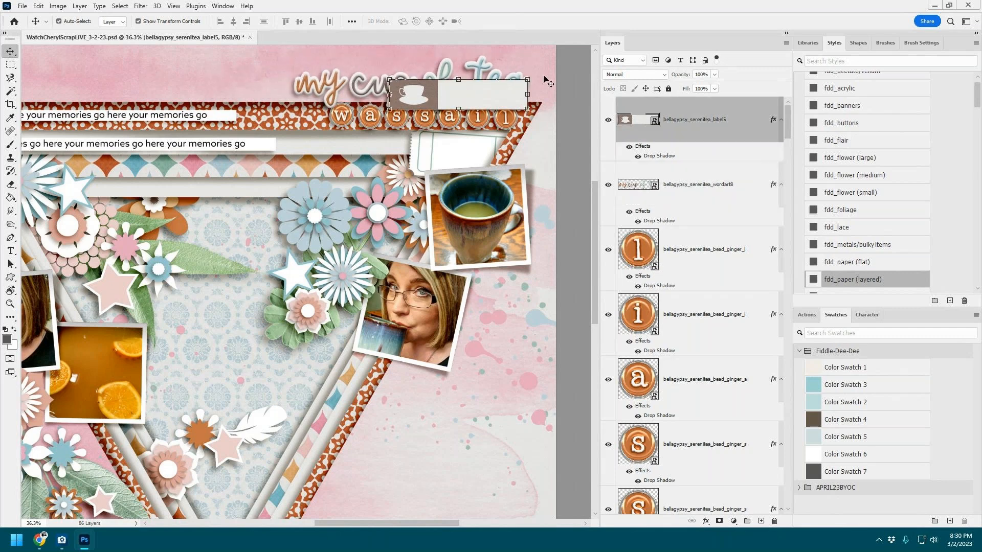
{"action": "left_click_drag", "start_coordinate": [527, 78], "coordinate": [424, 92]}
{"action": "left_click", "coordinate": [507, 22]}
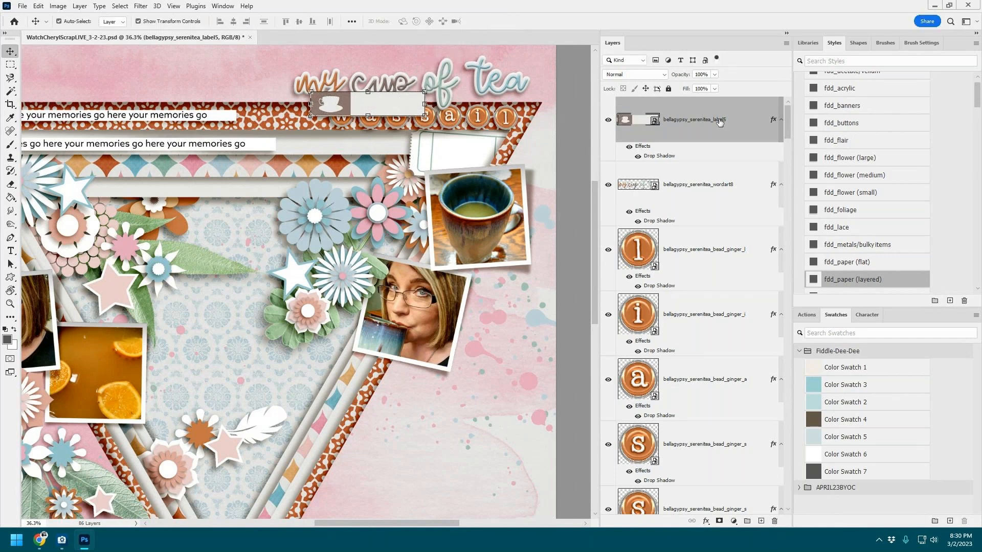
Step: Move the cup label's layer beneath the title word art and all the bead letter layers
{"action": "scroll", "coordinate": [691, 313], "scroll_direction": "down", "scroll_amount": 2}
{"action": "left_click_drag", "start_coordinate": [667, 551], "coordinate": [681, 383]}
{"action": "left_click_drag", "start_coordinate": [376, 108], "coordinate": [376, 112]}
Step: Select all seven "wassail" bead layers and distribute them with equal horizontal spacing
{"action": "left_click", "coordinate": [692, 278]}
{"action": "scroll", "coordinate": [693, 271], "scroll_direction": "up", "scroll_amount": 6}
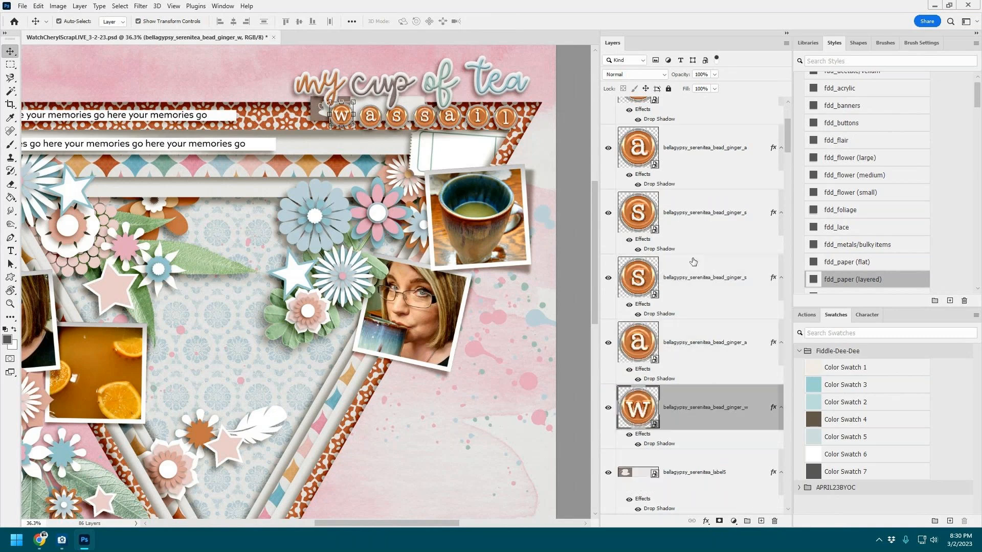
{"action": "left_click", "coordinate": [700, 198], "text": "shift"}
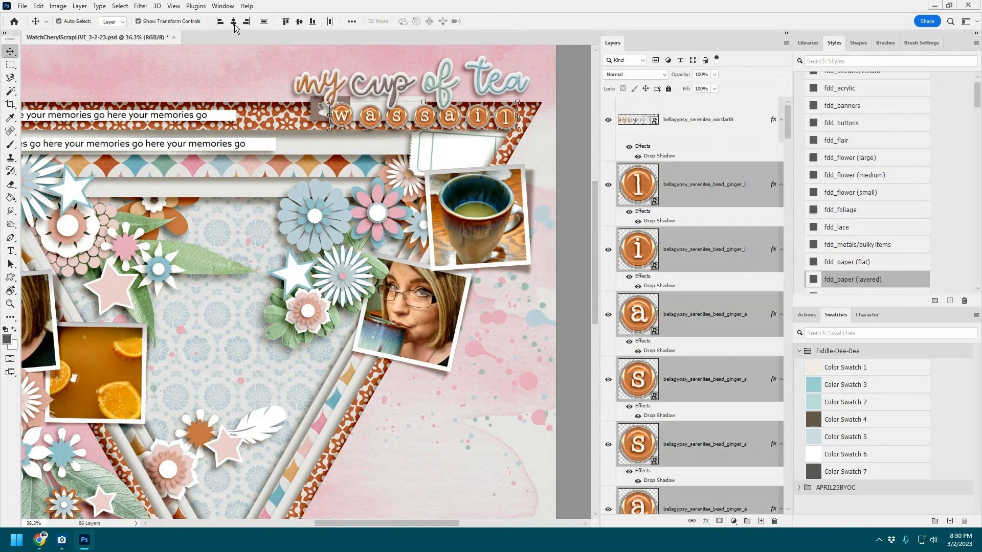
{"action": "left_click", "coordinate": [331, 22]}
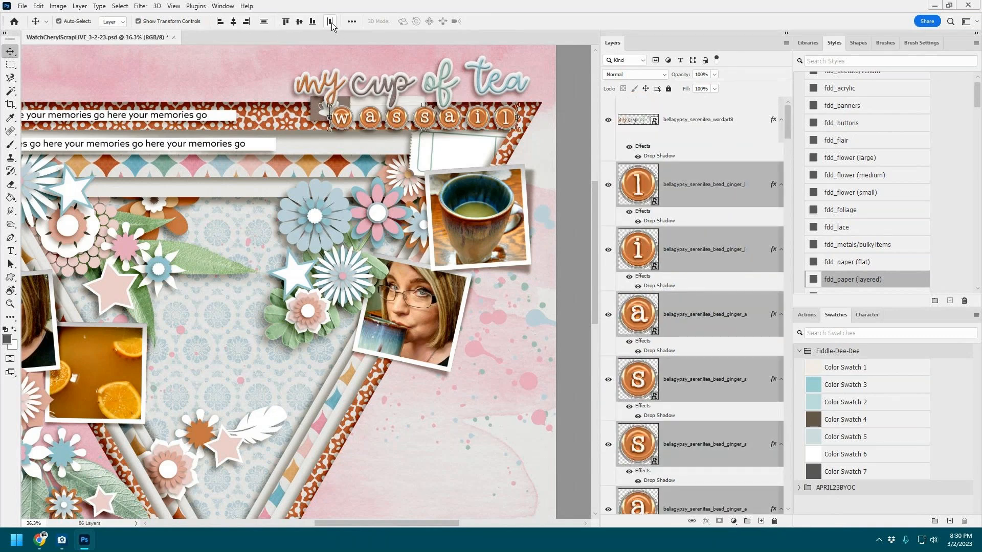
{"action": "left_click", "coordinate": [351, 22]}
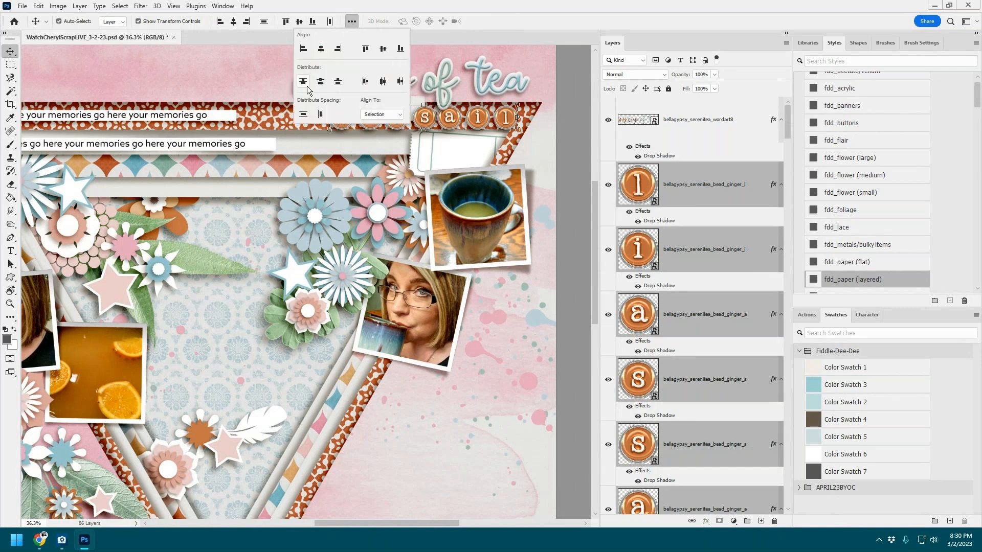
{"action": "left_click", "coordinate": [320, 114]}
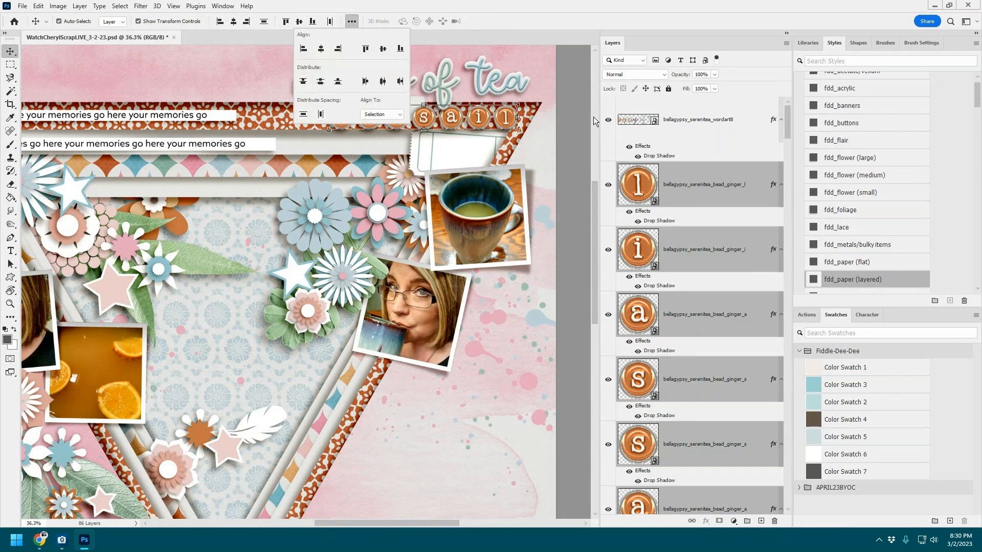
{"action": "left_click", "coordinate": [572, 89]}
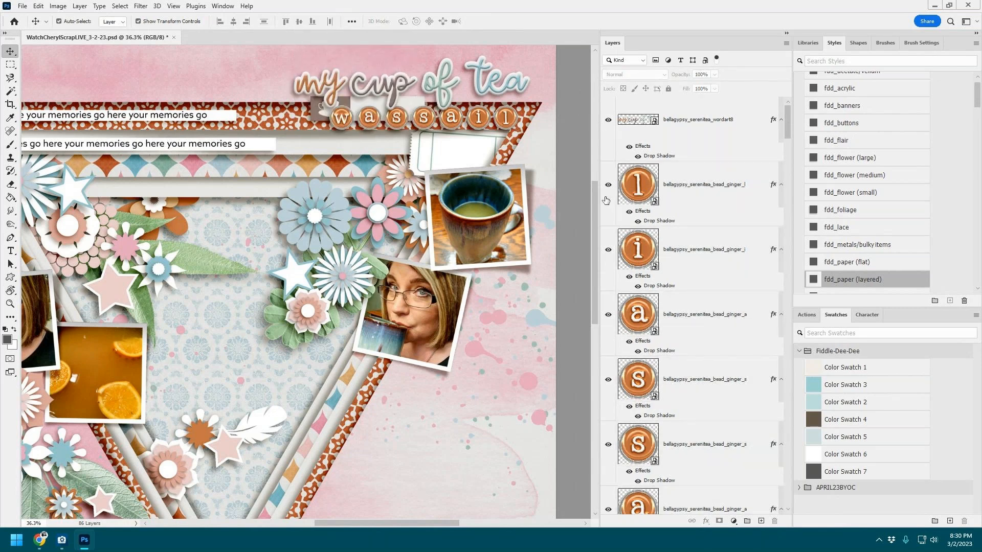
Step: Move all the "wassail" beads together down and slightly left so they sit below the cup label
{"action": "left_click", "coordinate": [684, 206]}
{"action": "scroll", "coordinate": [695, 373], "scroll_direction": "down", "scroll_amount": 3}
{"action": "left_click", "coordinate": [693, 378], "text": "shift"}
{"action": "left_click_drag", "start_coordinate": [500, 126], "coordinate": [478, 153]}
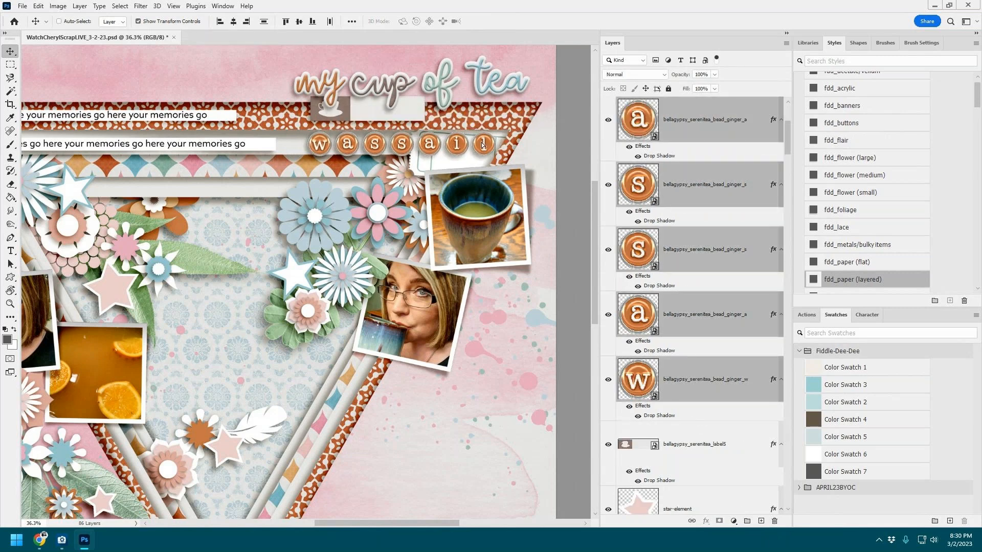
{"action": "scroll", "coordinate": [684, 133], "scroll_direction": "up", "scroll_amount": 2}
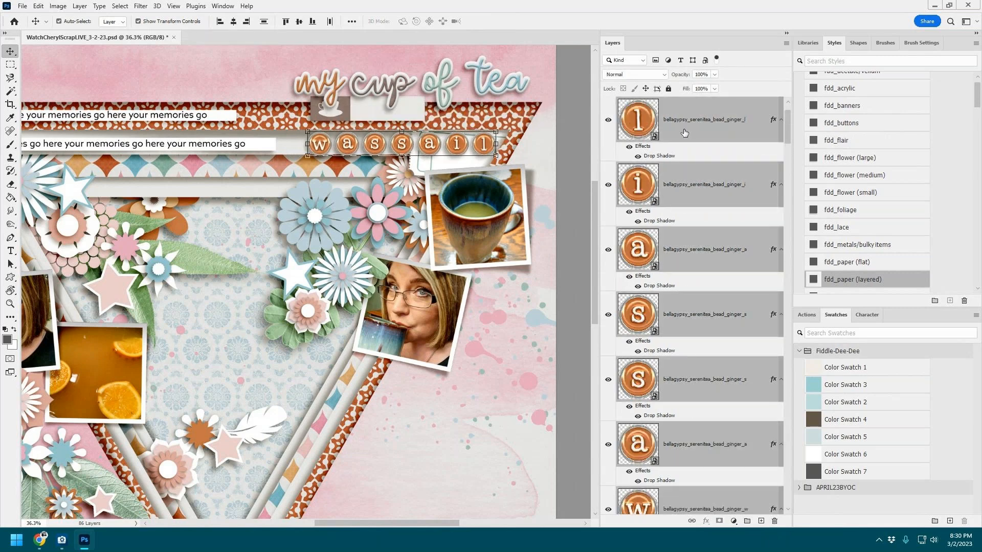
Step: Give the cup label the fdd_paper (flat) style and shift it right, between the title and the bead word
{"action": "left_click", "coordinate": [860, 267]}
{"action": "left_click_drag", "start_coordinate": [418, 116], "coordinate": [486, 101]}
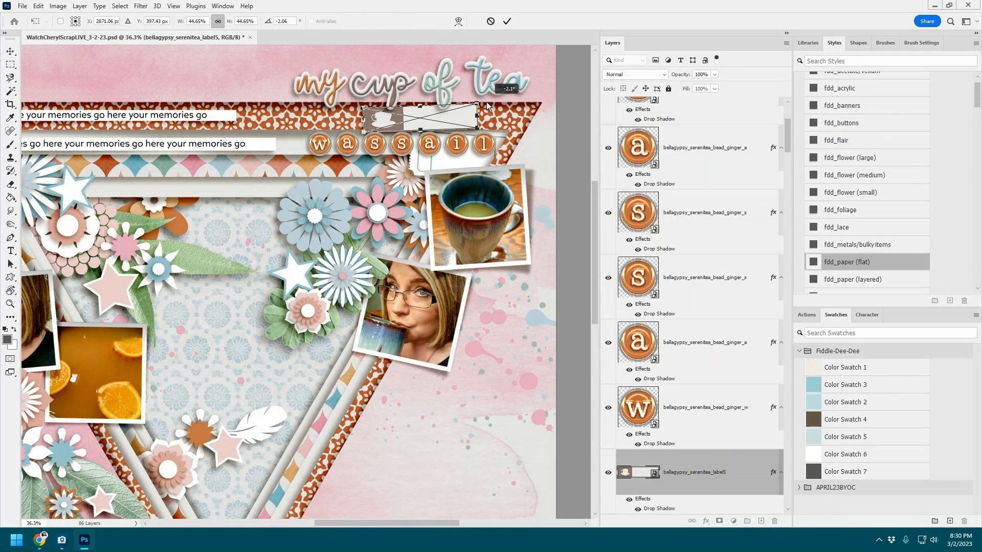
{"action": "left_click", "coordinate": [507, 22]}
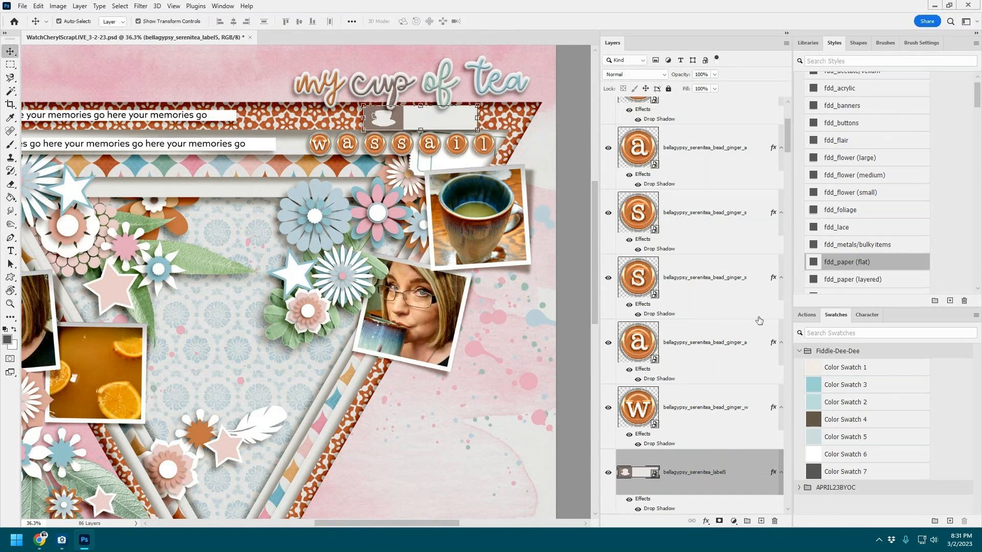
Step: Add the text "is actually" on the cup label in 12 pt Traveling _Typewriter, coloured with Color Swatch 7
{"action": "left_click", "coordinate": [818, 467]}
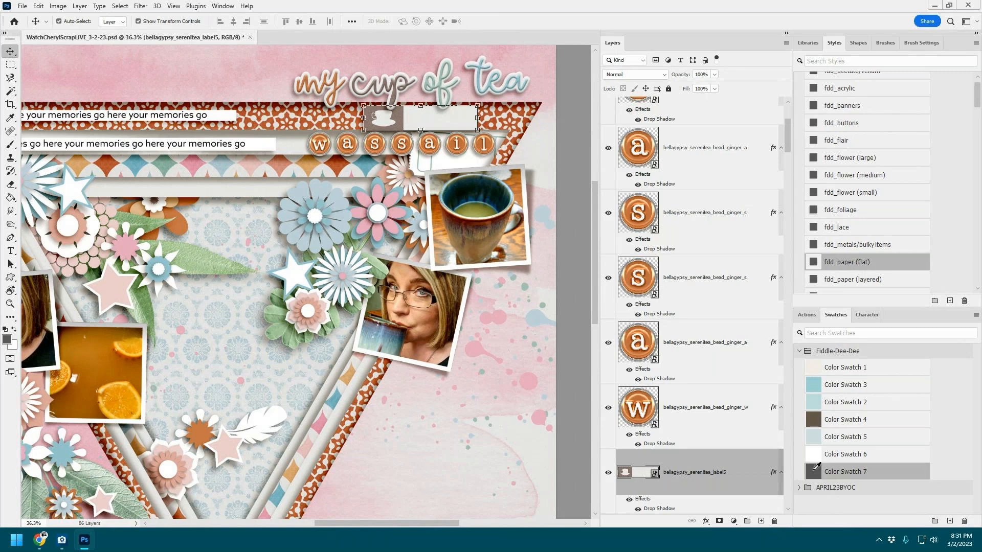
{"action": "left_click", "coordinate": [11, 251]}
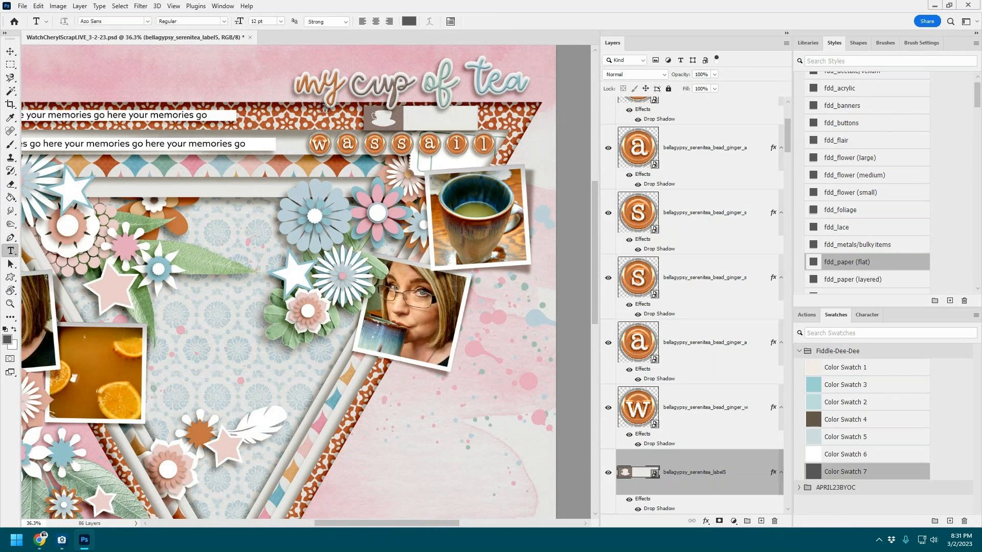
{"action": "left_click", "coordinate": [148, 21]}
{"action": "left_click", "coordinate": [173, 35]}
{"action": "left_click", "coordinate": [138, 178]}
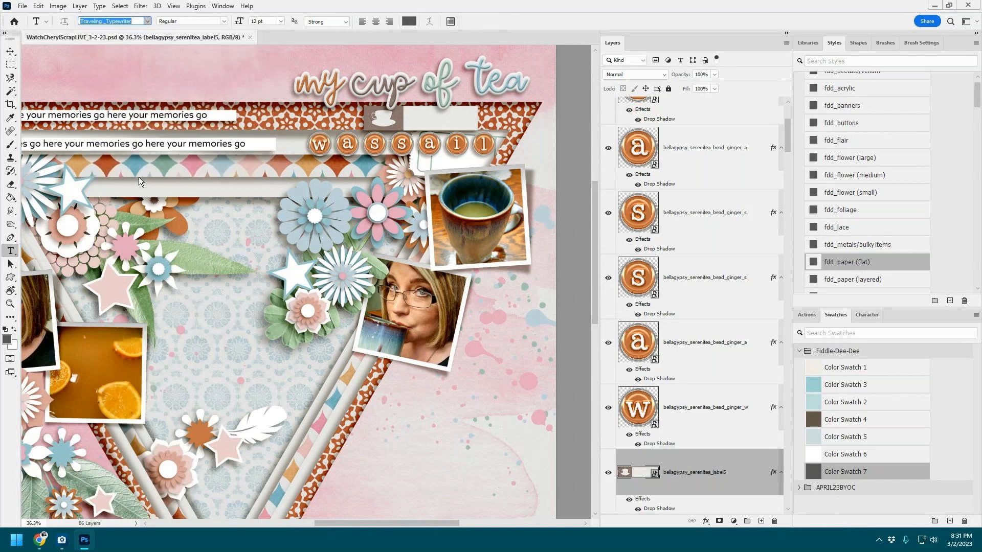
{"action": "left_click", "coordinate": [411, 114]}
{"action": "type", "text": "is actually"}
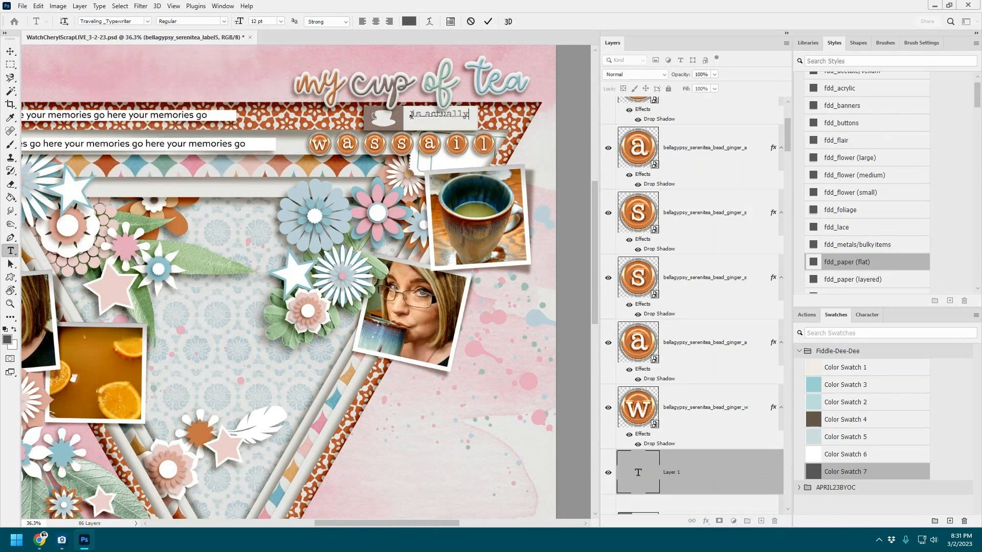
{"action": "left_click", "coordinate": [488, 21]}
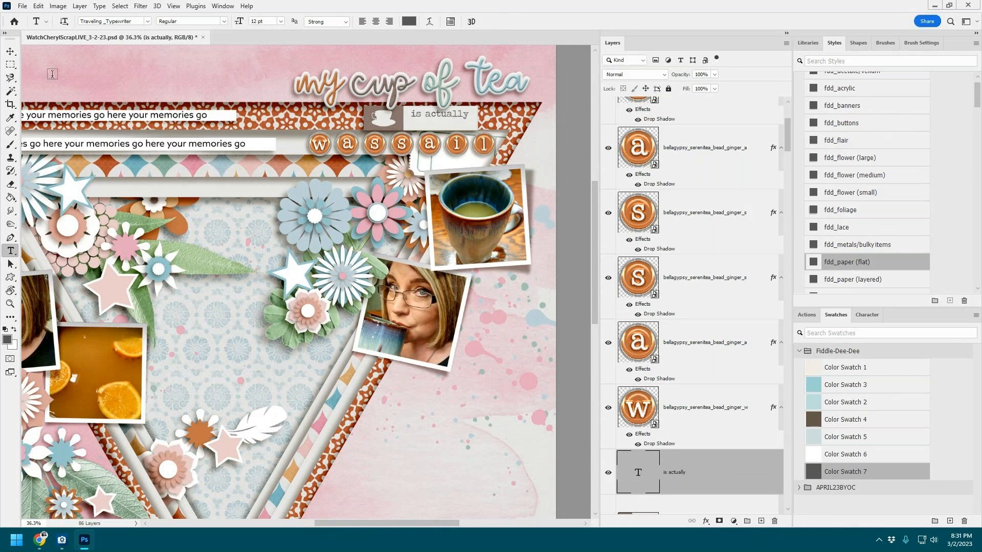
Step: Centre the "is actually" text on the label's blank area and select its layer together with the label layer
{"action": "left_click", "coordinate": [10, 52]}
{"action": "left_click_drag", "start_coordinate": [459, 111], "coordinate": [456, 117]}
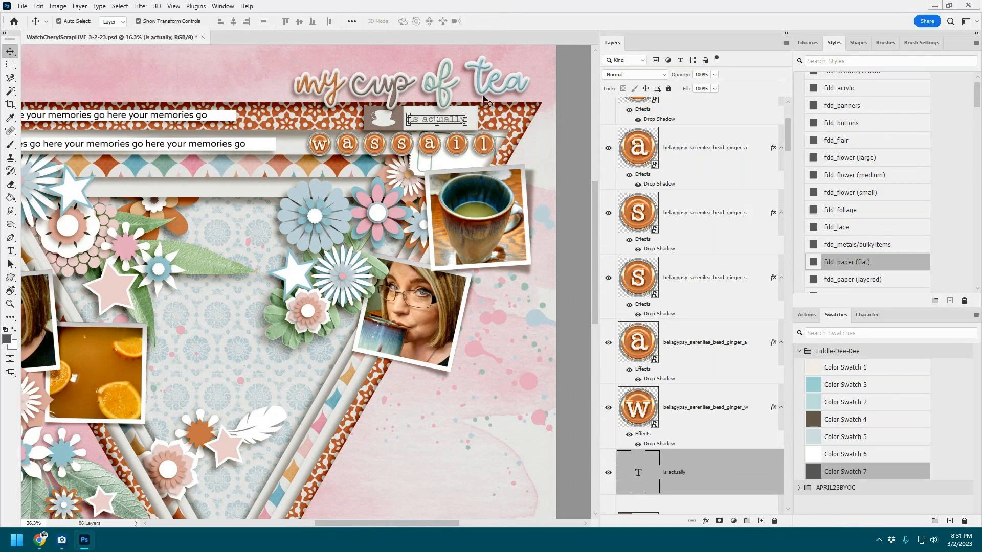
{"action": "scroll", "coordinate": [698, 418], "scroll_direction": "down", "scroll_amount": 2}
{"action": "left_click", "coordinate": [695, 407], "text": "ctrl"}
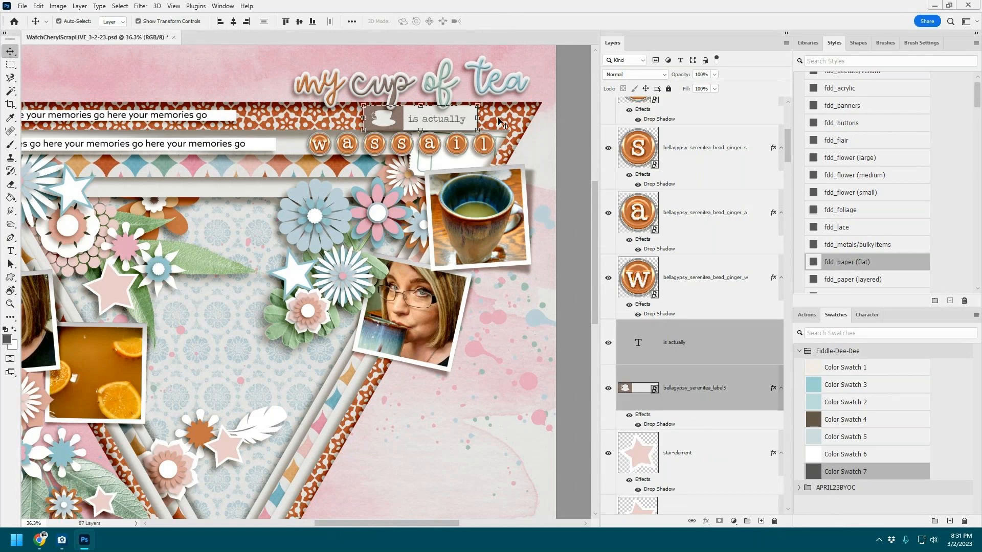
Step: Rotate the teacup label together with its "is actually" text by about -5.34° below the title
{"action": "key", "text": "ctrl+t"}
{"action": "left_click_drag", "start_coordinate": [486, 104], "coordinate": [459, 107]}
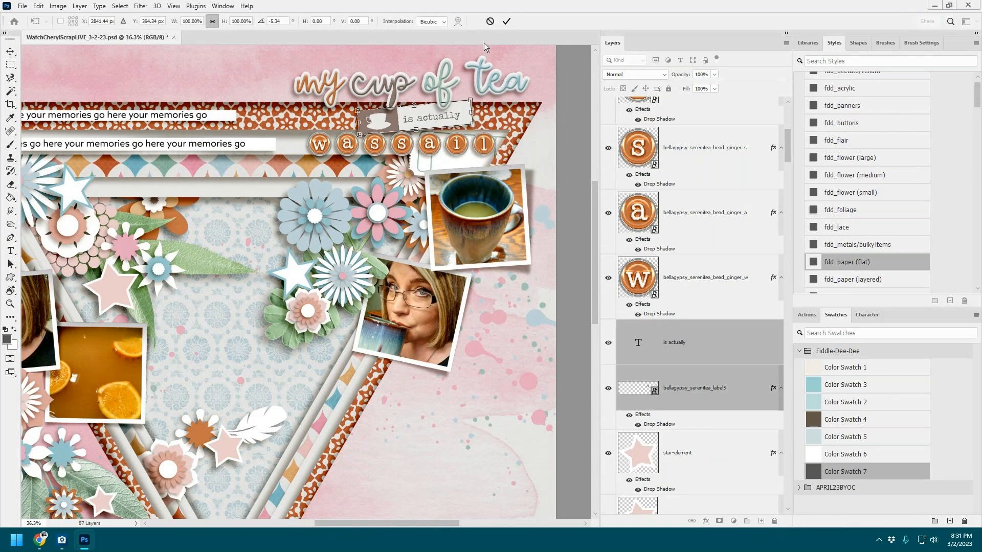
{"action": "left_click", "coordinate": [506, 23]}
Step: Place bellagypsy_serenitea_flower7 with the fdd_flower (large) style, scaled down to cover the large light-blue flower at the upper right cluster
{"action": "scroll", "coordinate": [457, 230], "scroll_direction": "down", "scroll_amount": 1}
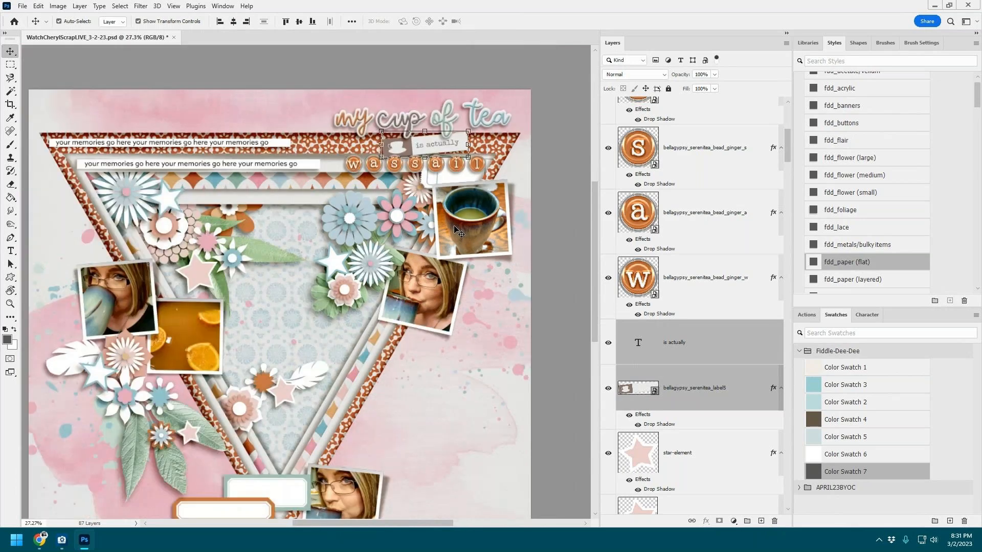
{"action": "scroll", "coordinate": [457, 230], "scroll_direction": "down", "scroll_amount": 1}
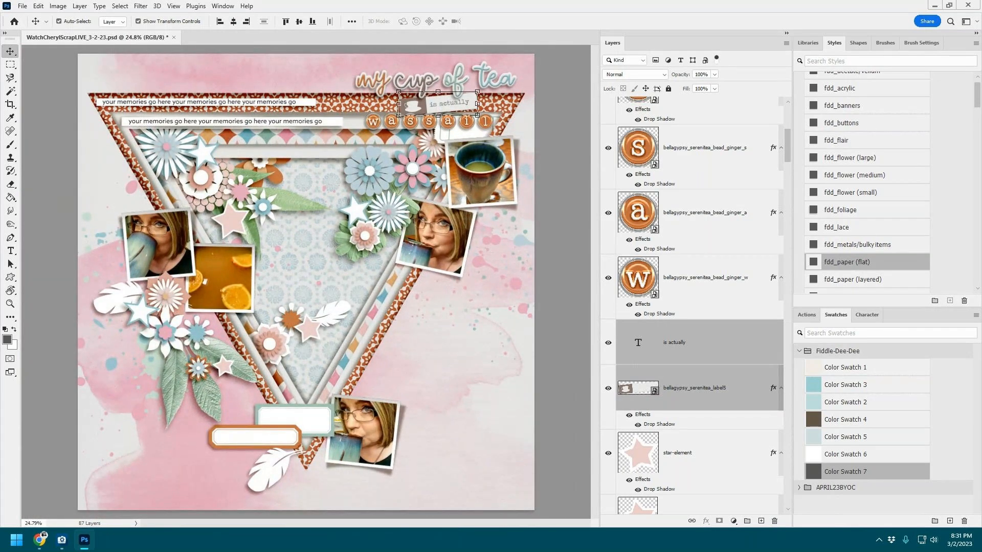
{"action": "key", "text": "alt+Tab"}
{"action": "left_click", "coordinate": [369, 173]}
{"action": "key", "text": "alt+Tab"}
{"action": "left_click_drag", "start_coordinate": [325, 255], "coordinate": [366, 167]}
{"action": "left_click", "coordinate": [864, 157]}
{"action": "left_click", "coordinate": [504, 23]}
Step: Delete the original light-blue flower layer beneath the dark-blue fabric flower
{"action": "scroll", "coordinate": [723, 362], "scroll_direction": "down", "scroll_amount": 4}
{"action": "right_click", "coordinate": [694, 284]}
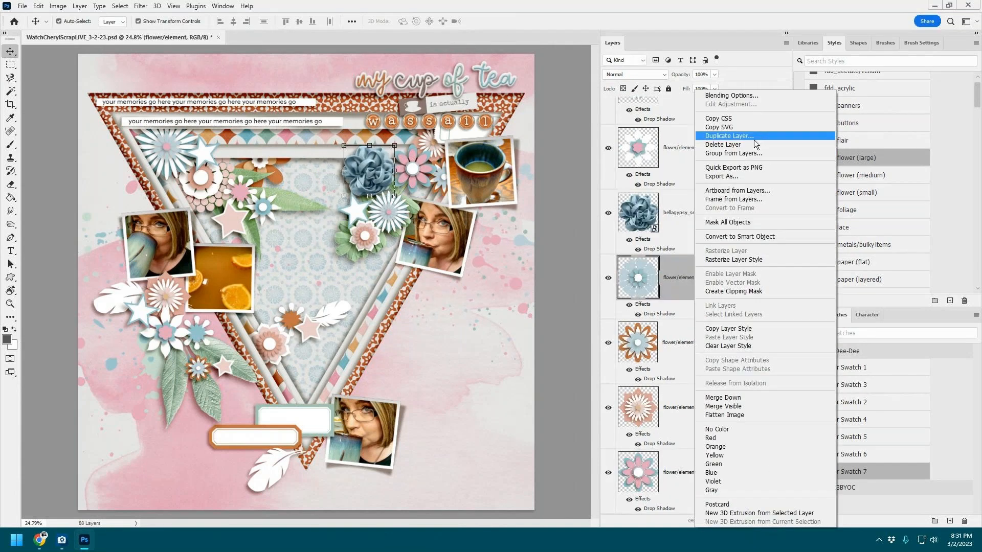
{"action": "left_click", "coordinate": [755, 145]}
Step: Replace the pink-and-blue flower beside the coffee photo with bellagypsy_serenitea_flower2, styled fdd_flower (large) and scaled to about 42.5%, deleting the original
{"action": "left_click", "coordinate": [413, 170]}
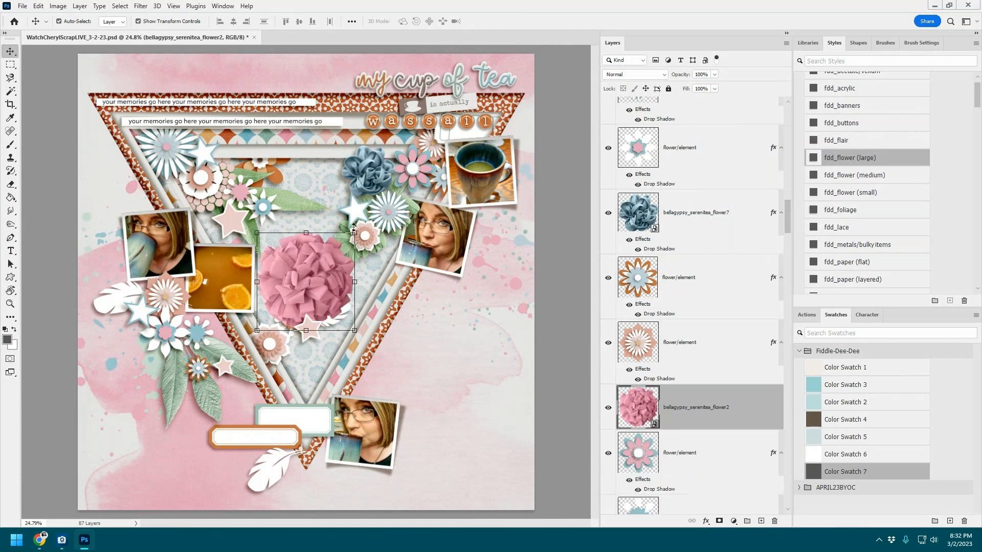
{"action": "left_click", "coordinate": [823, 160]}
{"action": "left_click_drag", "start_coordinate": [350, 236], "coordinate": [412, 169]}
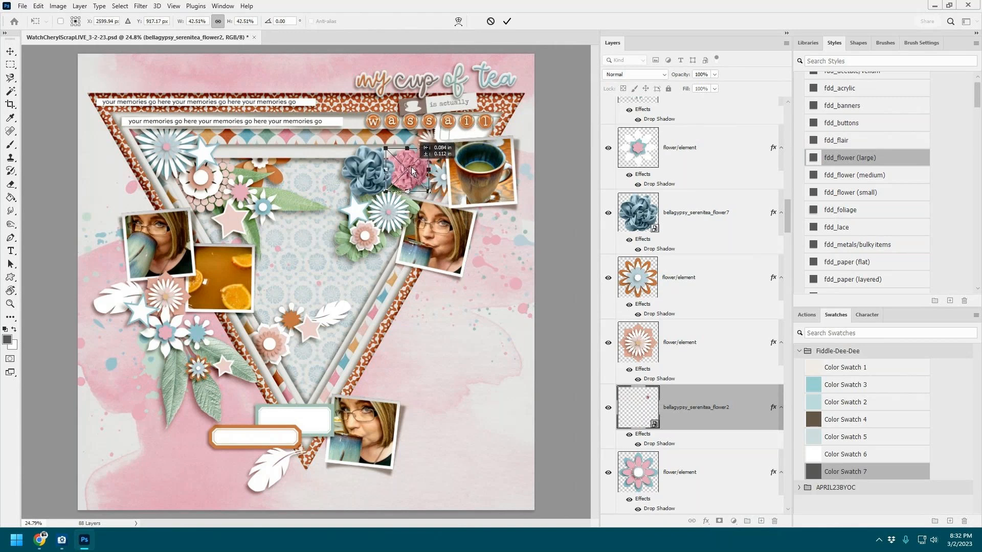
{"action": "left_click", "coordinate": [507, 21]}
{"action": "right_click", "coordinate": [713, 470]}
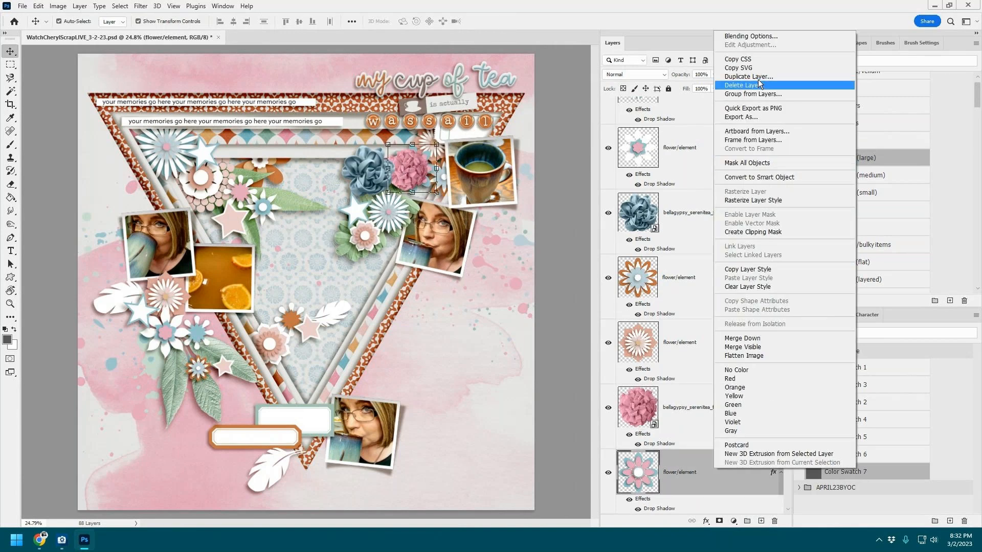
{"action": "left_click", "coordinate": [760, 85]}
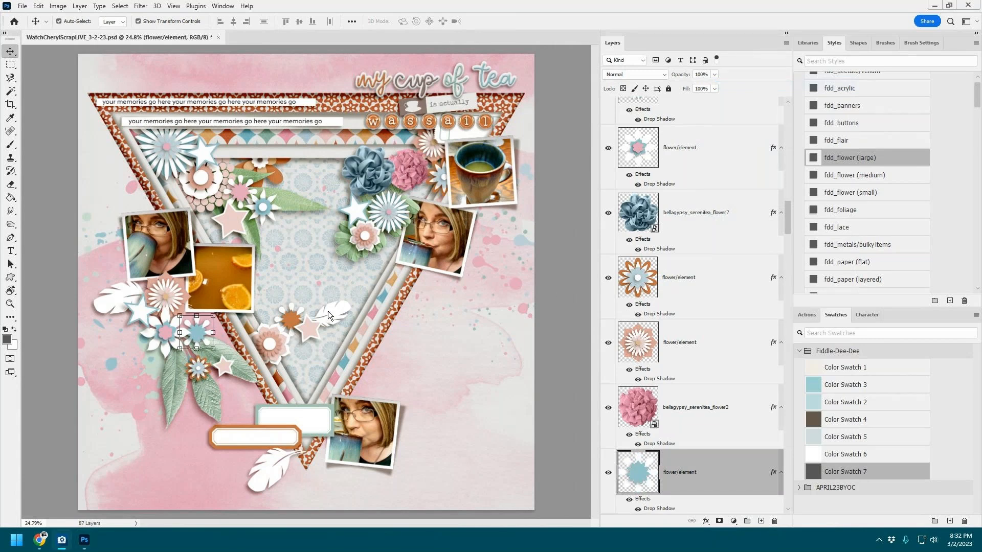
Step: Place bellagypsy_serenitea_cupstack in the triangle's lower point, styled fdd_metals/bulkyitems and scaled to about 58%
{"action": "left_click", "coordinate": [281, 338]}
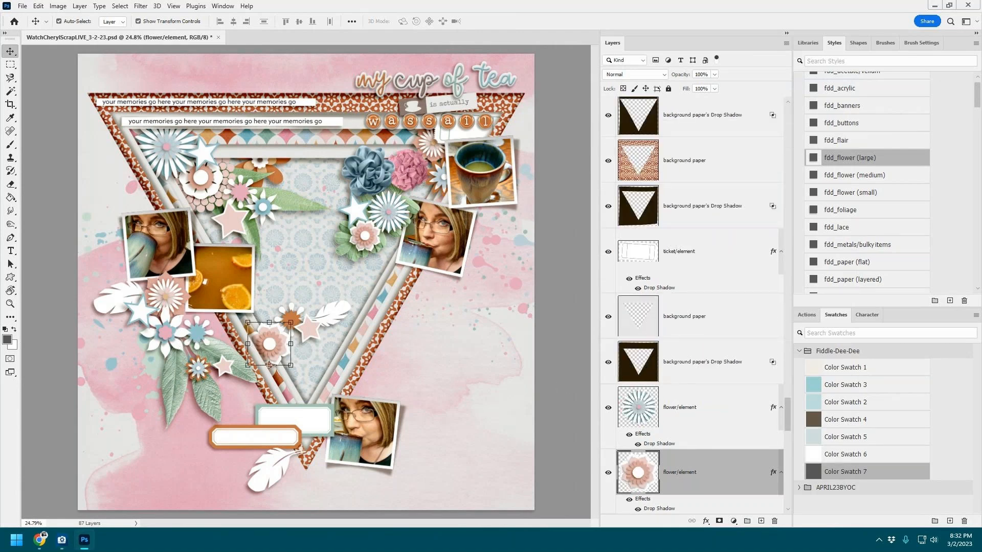
{"action": "key", "text": "ctrl+v"}
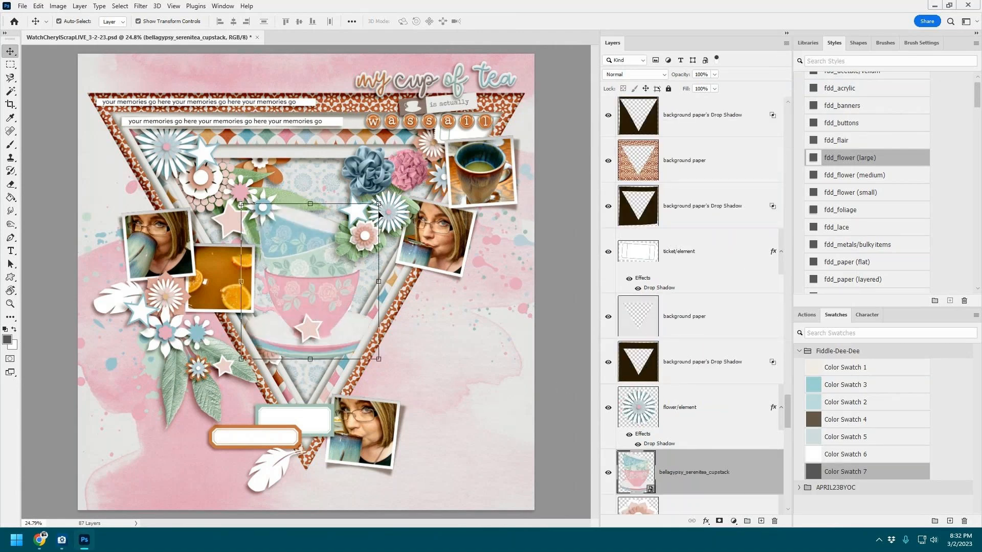
{"action": "left_click", "coordinate": [868, 247]}
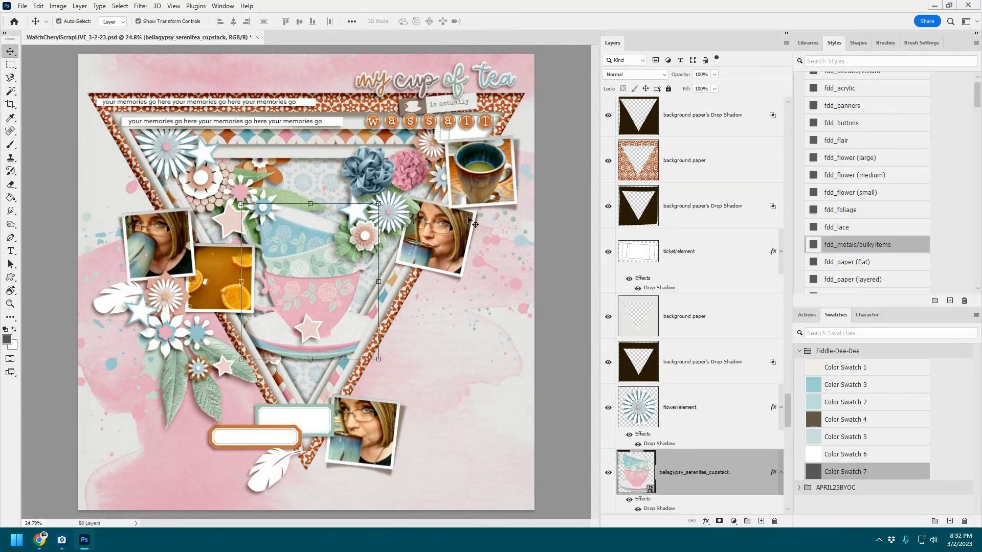
{"action": "left_click_drag", "start_coordinate": [380, 204], "coordinate": [284, 294]}
{"action": "left_click_drag", "start_coordinate": [246, 332], "coordinate": [285, 330]}
{"action": "left_click_drag", "start_coordinate": [348, 295], "coordinate": [338, 305]}
{"action": "left_click_drag", "start_coordinate": [282, 330], "coordinate": [287, 339]}
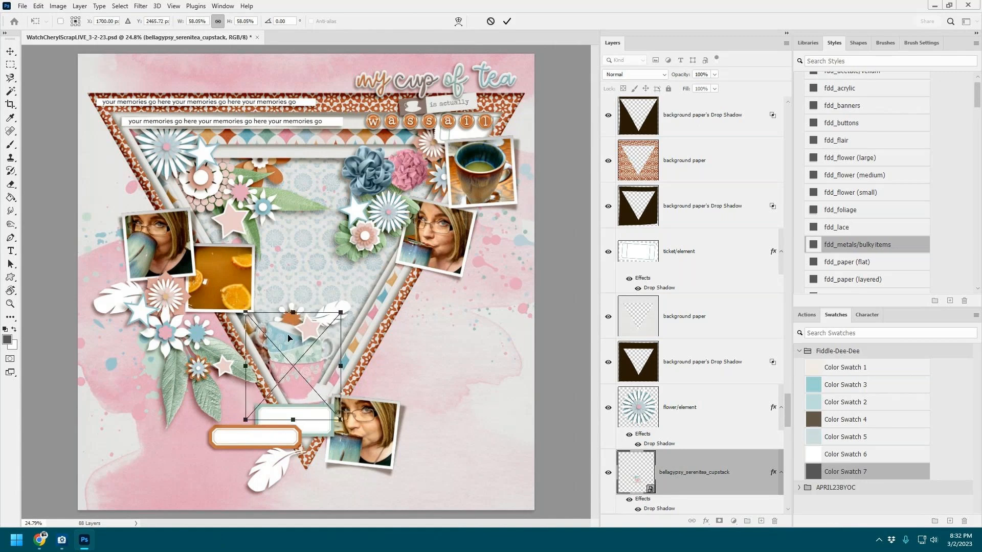
{"action": "left_click", "coordinate": [507, 21]}
Step: Delete the pink flower, the small orange flower and the white feather around the teacup stack
{"action": "scroll", "coordinate": [665, 315], "scroll_direction": "down", "scroll_amount": 3}
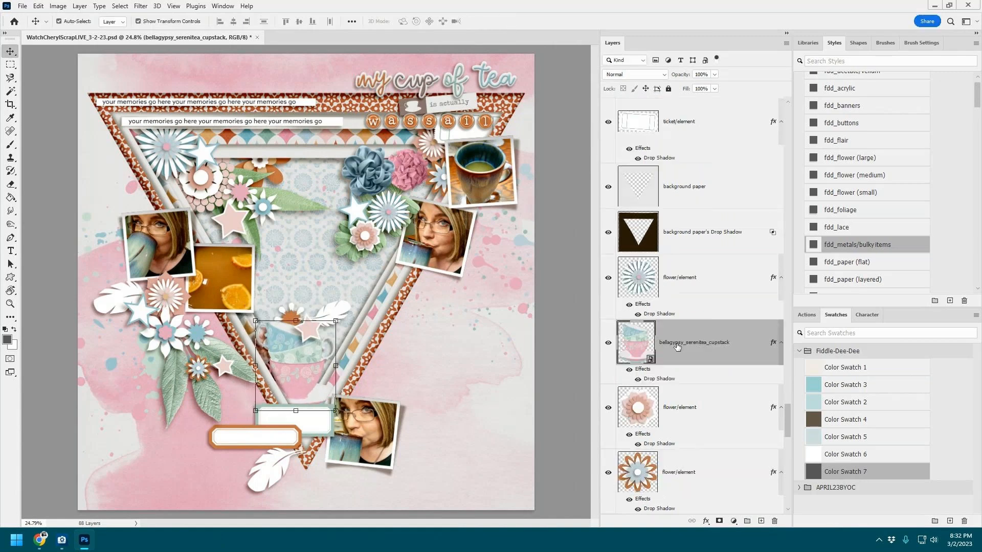
{"action": "left_click", "coordinate": [684, 407]}
{"action": "key", "text": "Delete"}
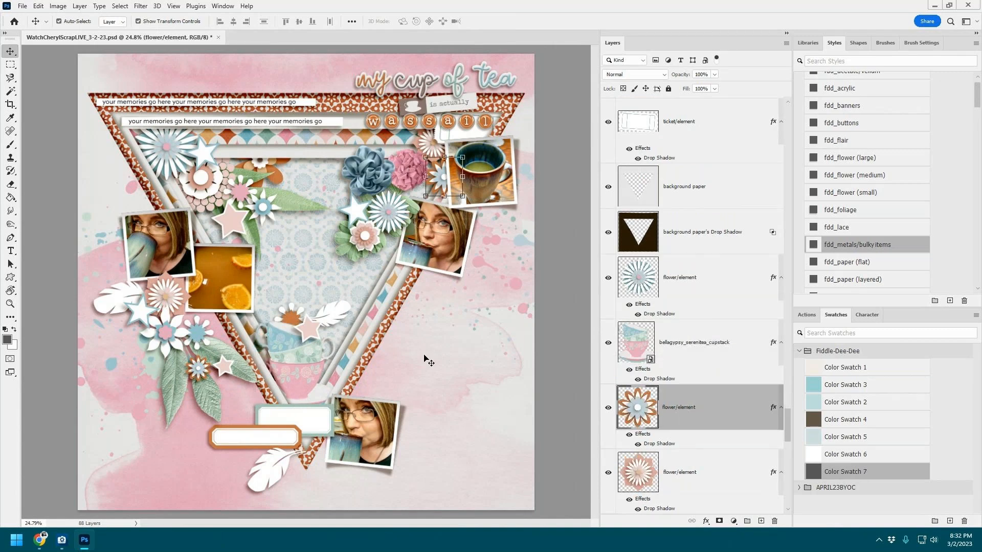
{"action": "key", "text": "Delete"}
{"action": "left_click", "coordinate": [348, 318]}
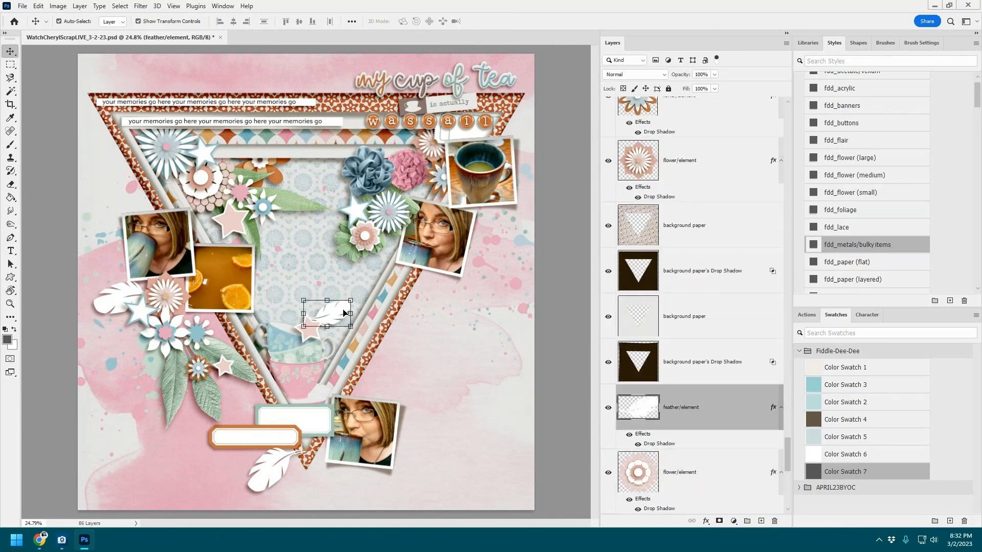
{"action": "key", "text": "Delete"}
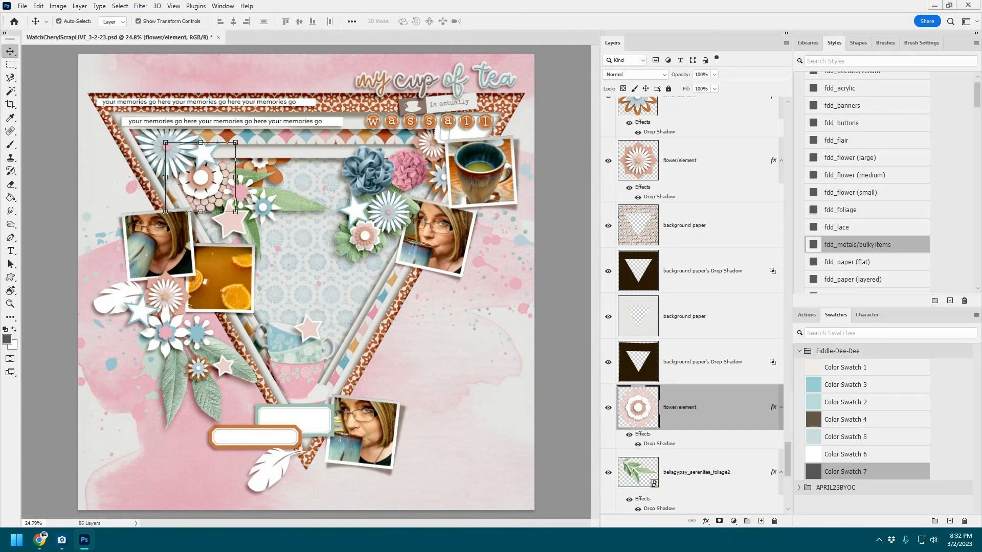
Step: Replace the small blue-and-white flower on the upper left leaf with bellagypsy_serenitea_bloom11, styled fdd_flower (medium), and delete the original
{"action": "left_click", "coordinate": [264, 209]}
{"action": "left_click_drag", "start_coordinate": [981, 331], "coordinate": [308, 248]}
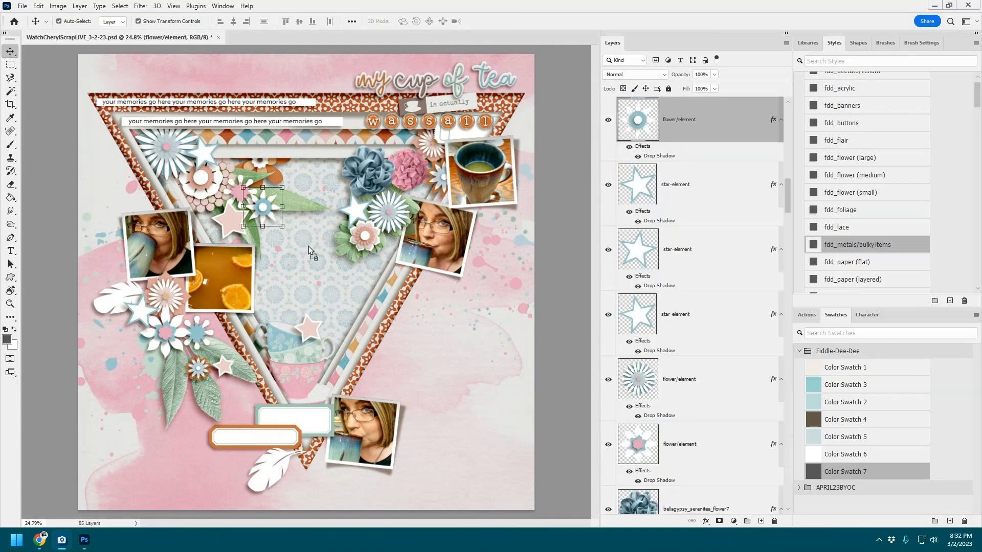
{"action": "left_click", "coordinate": [851, 175]}
{"action": "left_click_drag", "start_coordinate": [331, 256], "coordinate": [264, 207]}
{"action": "key", "text": "Return"}
{"action": "right_click", "coordinate": [707, 182]}
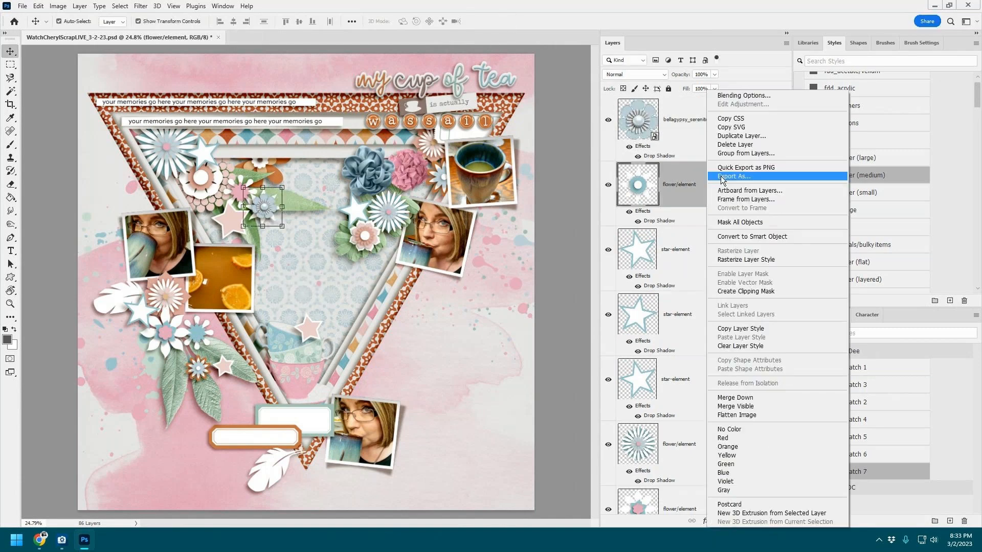
{"action": "left_click", "coordinate": [752, 145]}
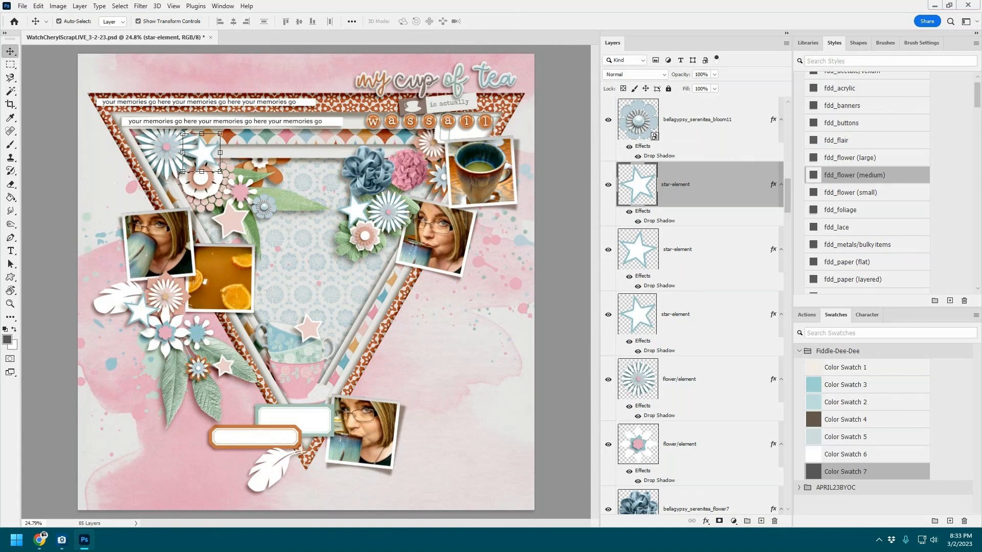
Step: Place bellagypsy_serenitea_flower1 over the striped flower in the triangle's upper left corner, styled fdd_flower (large) and scaled to about 67%
{"action": "left_click", "coordinate": [161, 159]}
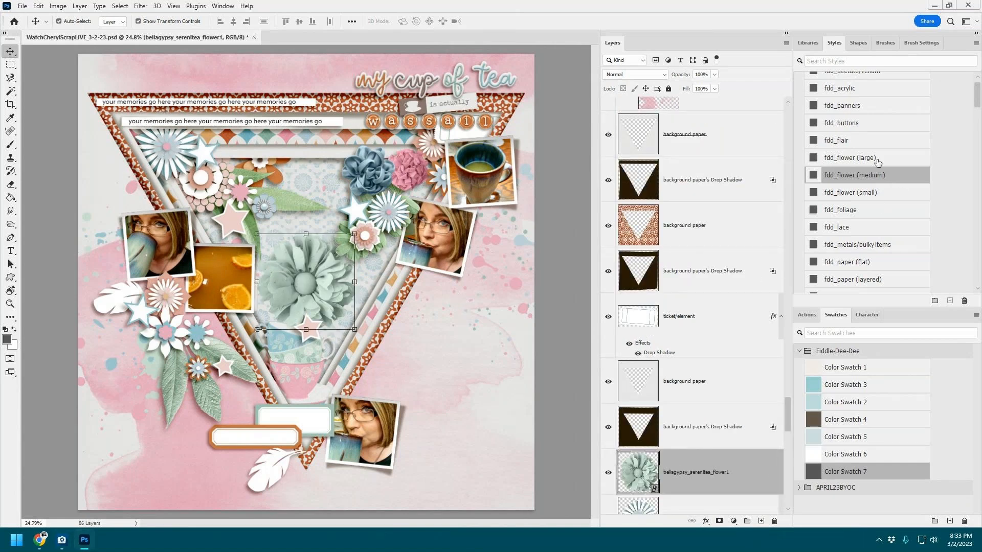
{"action": "left_click", "coordinate": [874, 160]}
{"action": "left_click_drag", "start_coordinate": [352, 242], "coordinate": [189, 126]}
{"action": "left_click", "coordinate": [219, 100]}
{"action": "left_click_drag", "start_coordinate": [163, 156], "coordinate": [177, 142]}
{"action": "left_click", "coordinate": [506, 21]}
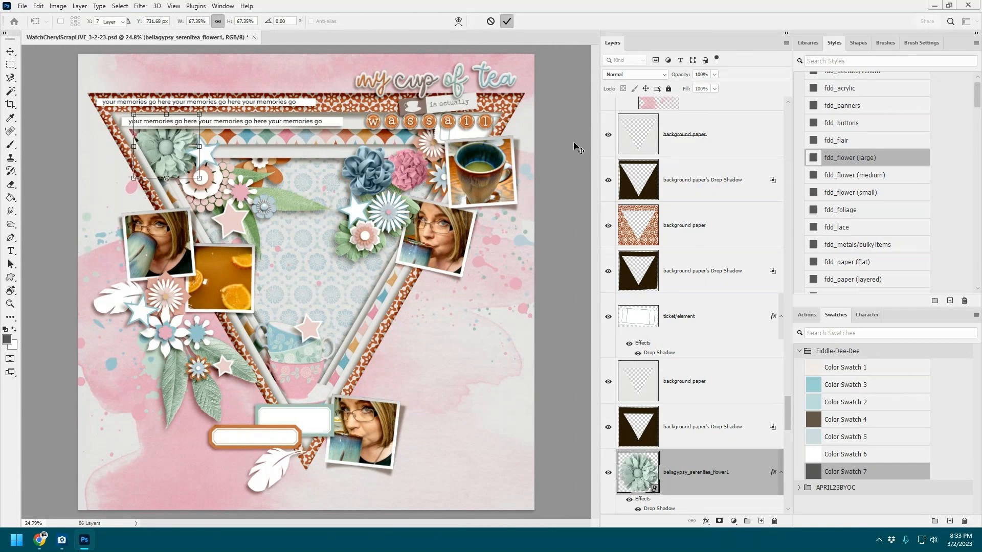
Step: Delete the original blue-and-white striped flower layer beneath the green flower
{"action": "scroll", "coordinate": [706, 430], "scroll_direction": "down", "scroll_amount": 2}
{"action": "scroll", "coordinate": [706, 429], "scroll_direction": "down", "scroll_amount": 2}
{"action": "left_click", "coordinate": [668, 342]}
{"action": "right_click", "coordinate": [668, 343]}
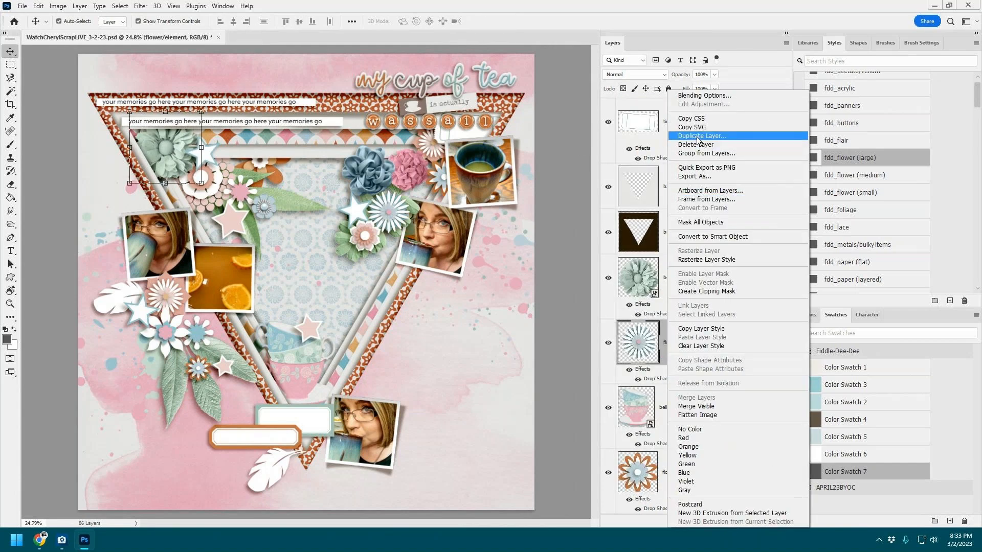
{"action": "left_click", "coordinate": [704, 145]}
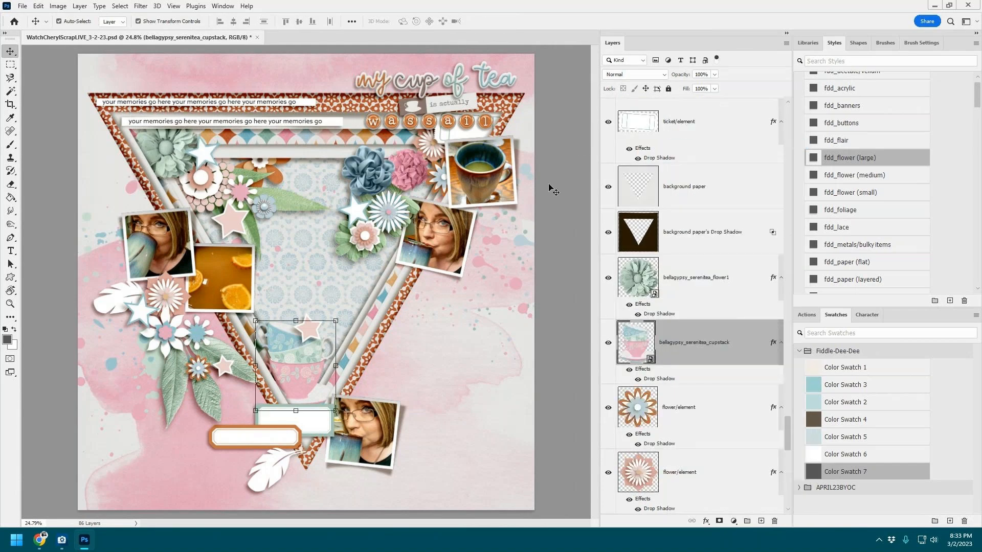
Step: Replace the orange flower in the upper left cluster with bellagypsy_serenitea_flower6, styled fdd_flower (large) and scaled to about 59%, deleting the original
{"action": "left_click", "coordinate": [443, 159]}
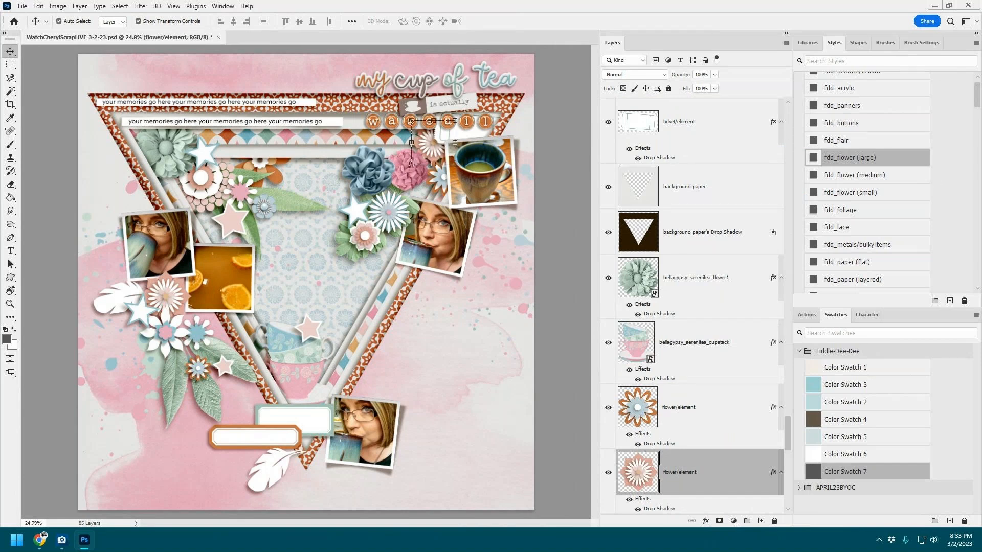
{"action": "key", "text": "alt+Tab"}
{"action": "left_click", "coordinate": [282, 177]}
{"action": "left_click", "coordinate": [281, 177]}
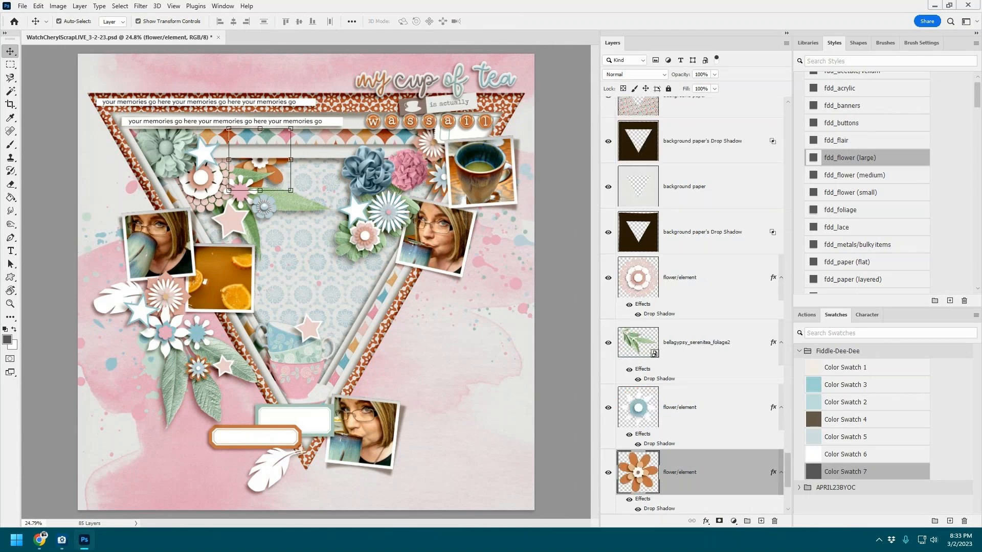
{"action": "key", "text": "ctrl+v"}
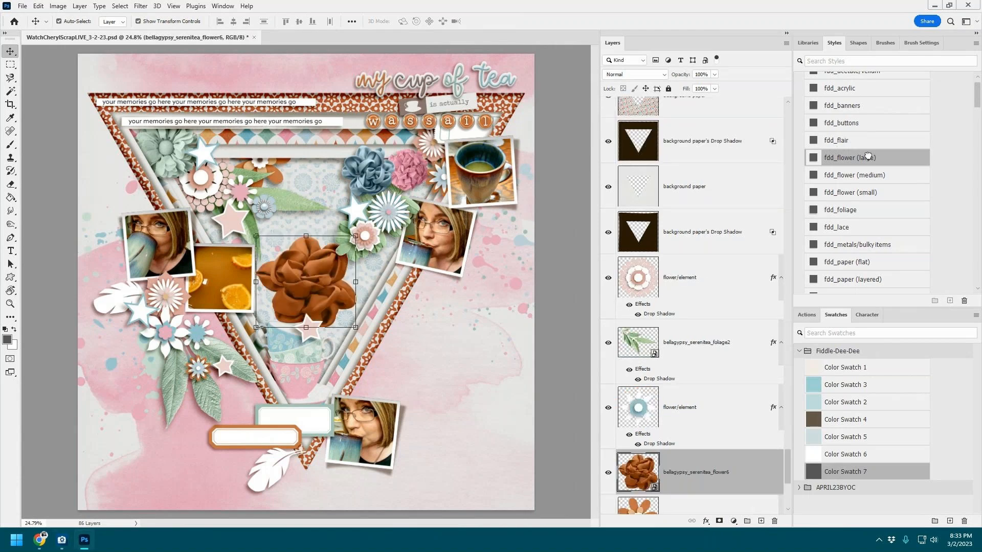
{"action": "left_click_drag", "start_coordinate": [326, 250], "coordinate": [317, 191]}
{"action": "left_click_drag", "start_coordinate": [297, 224], "coordinate": [271, 171]}
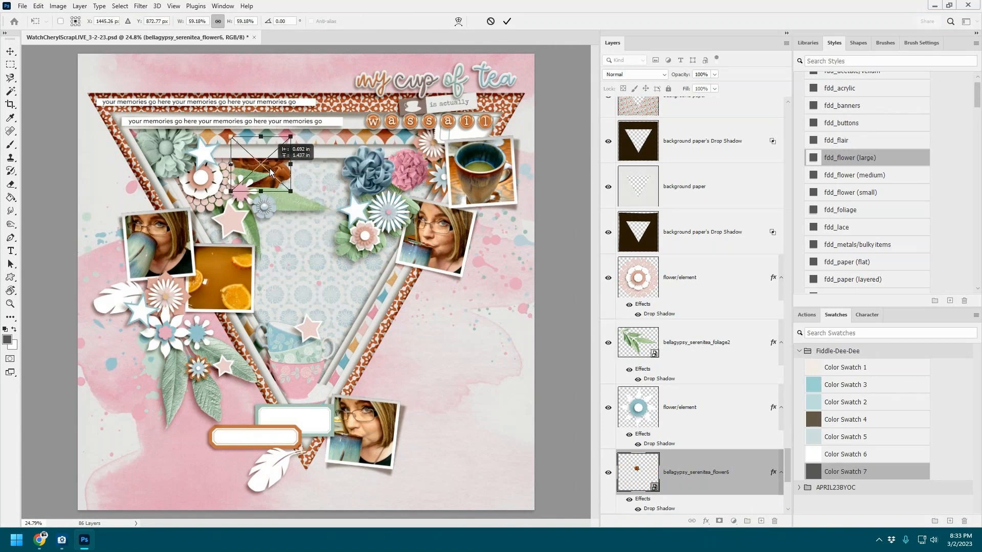
{"action": "left_click", "coordinate": [507, 21]}
{"action": "scroll", "coordinate": [694, 349], "scroll_direction": "down", "scroll_amount": 5}
{"action": "left_click", "coordinate": [709, 400]}
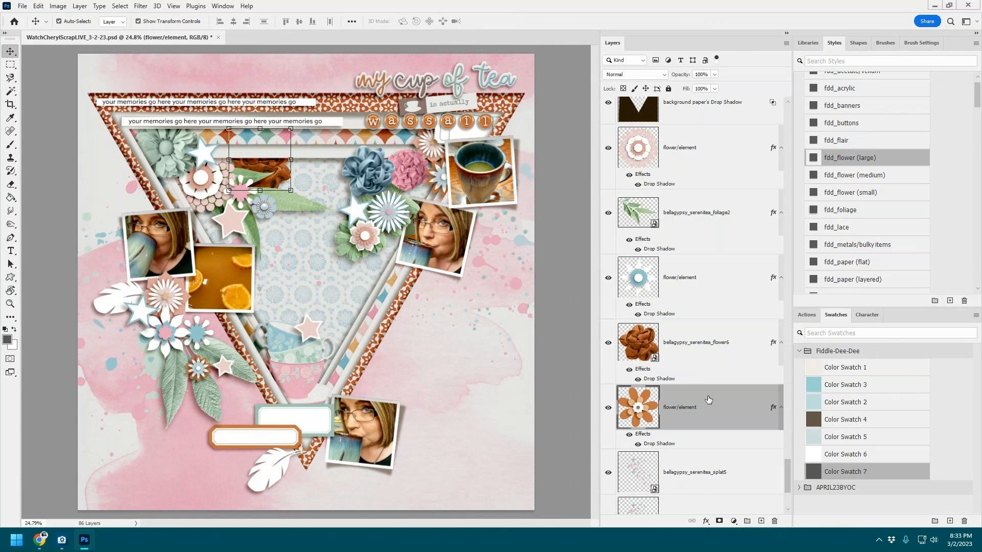
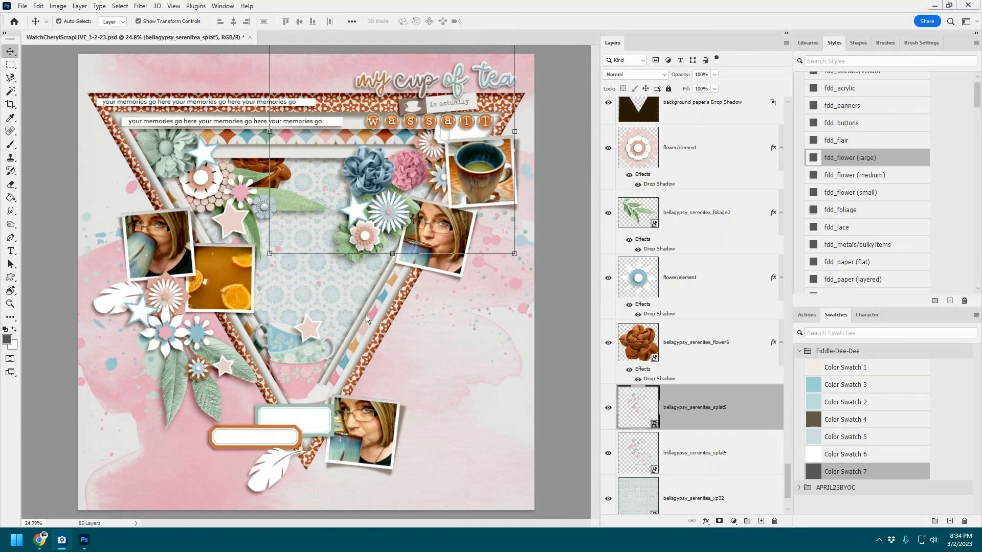
Step: Move the pink star from above the teacups to the lower right side of the cup stack
{"action": "left_click", "coordinate": [309, 333]}
{"action": "left_click_drag", "start_coordinate": [309, 334], "coordinate": [332, 371]}
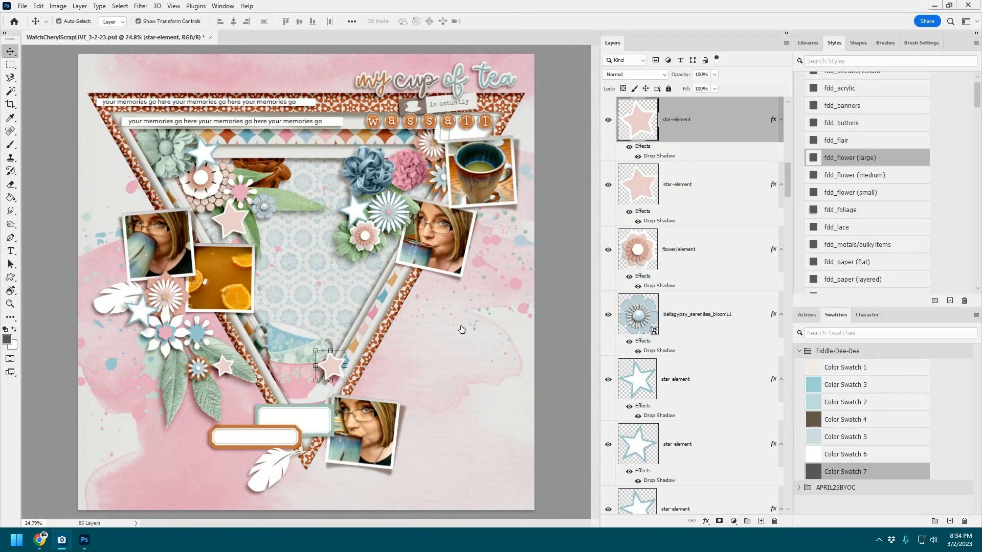
Step: Add nbk-AC60-ABP-artsybit-20 above the paint layer, clip it to the background paper and position it behind the bottom photo
{"action": "left_click", "coordinate": [480, 380]}
{"action": "left_click_drag", "start_coordinate": [981, 204], "coordinate": [428, 328]}
{"action": "left_click_drag", "start_coordinate": [382, 290], "coordinate": [501, 354]}
{"action": "scroll", "coordinate": [735, 422], "scroll_direction": "down", "scroll_amount": 2}
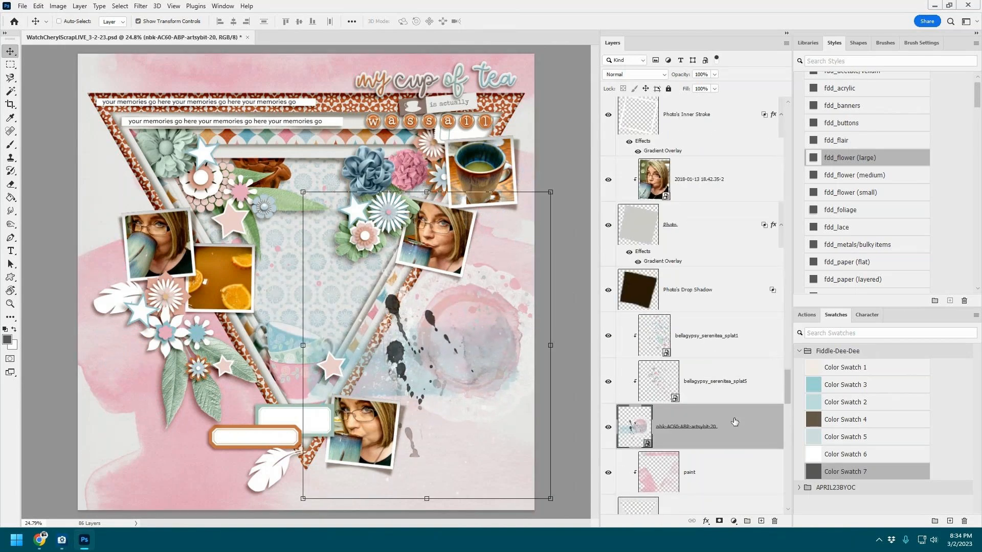
{"action": "key", "text": "ctrl+alt+g"}
{"action": "left_click_drag", "start_coordinate": [429, 333], "coordinate": [346, 417]}
Step: Add nbk-AC60-ABP-artsybit-15 above the bellagypsy_serenitea_splat1 layer, move it behind the title corner and clip it to the background paper
{"action": "key", "text": "alt+Tab"}
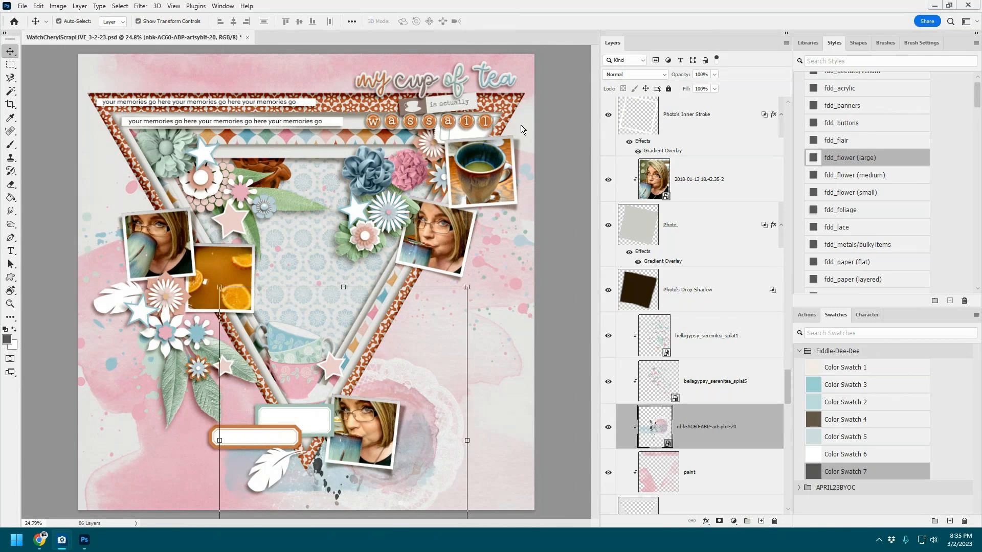
{"action": "left_click", "coordinate": [704, 347]}
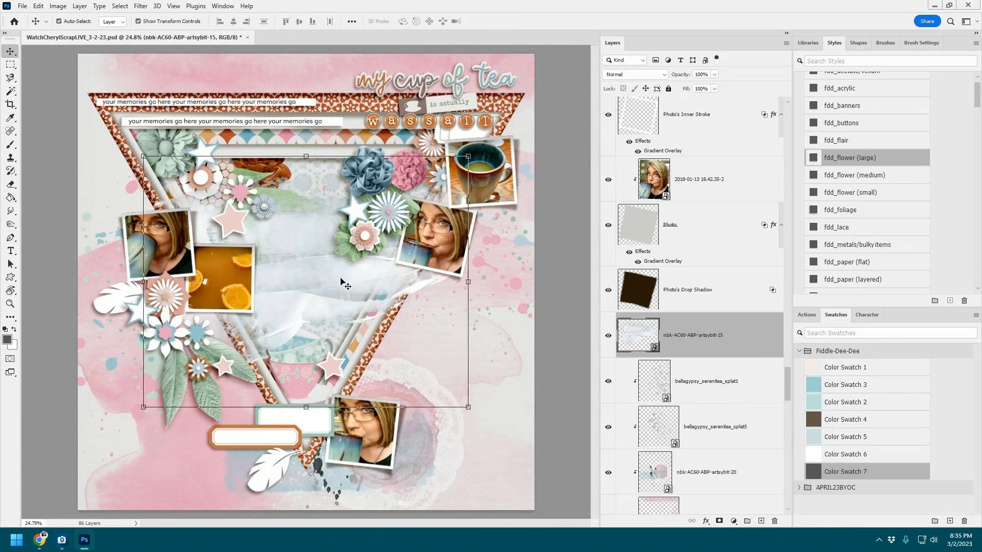
{"action": "left_click_drag", "start_coordinate": [312, 257], "coordinate": [444, 88]}
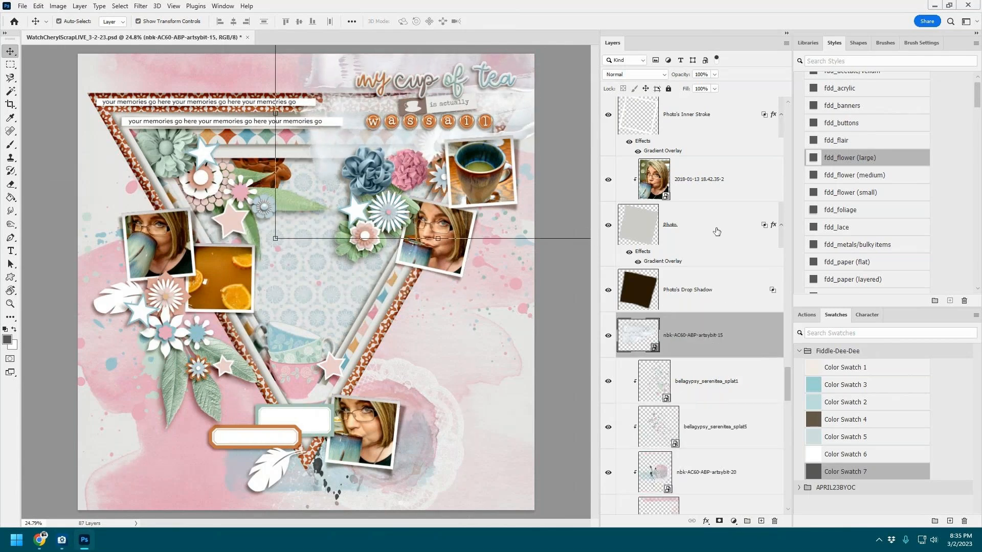
{"action": "key", "text": "ctrl+alt+g"}
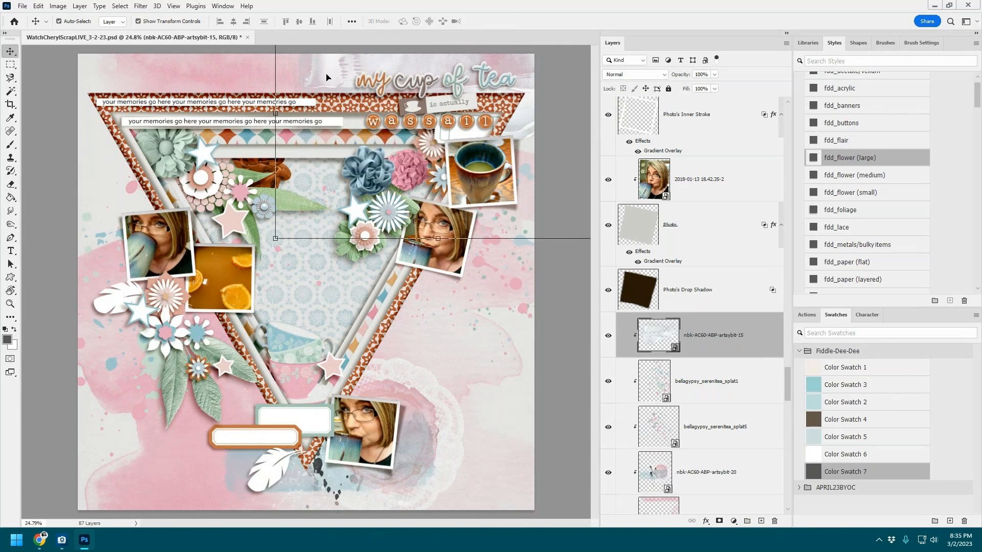
Step: Move nbk-AC60-ABP-artsybit-15 to the page's left edge and duplicate it twice, placing a copy along the bottom edge
{"action": "left_click_drag", "start_coordinate": [314, 78], "coordinate": [49, 252]}
{"action": "key", "text": "ctrl+j"}
{"action": "left_click_drag", "start_coordinate": [109, 245], "coordinate": [201, 519]}
{"action": "key", "text": "ctrl+j"}
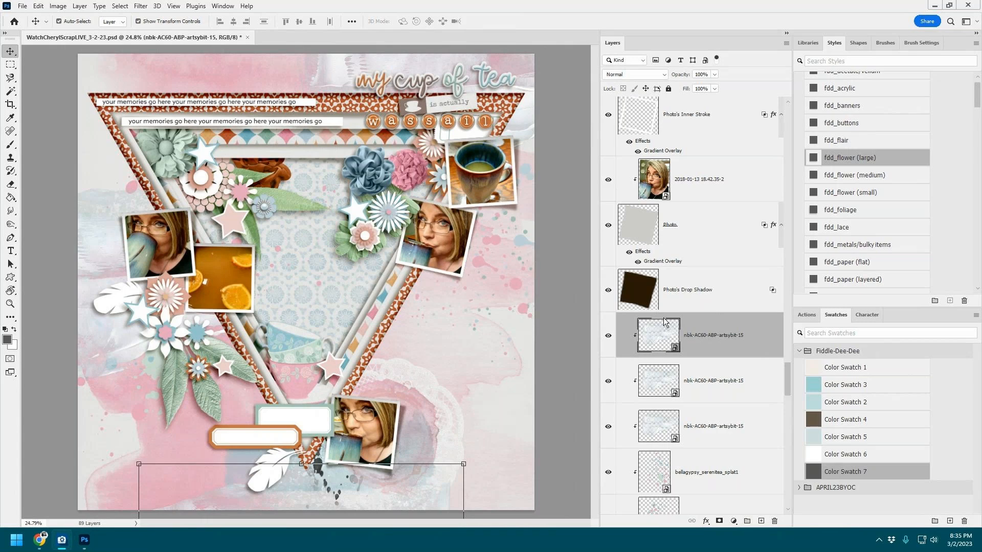
Step: Add nbk-AC60-BP-beadscatters styled fdd_sequins/scatters at about 68%, placing one beside the right photo and a copy behind the lower left flower cluster
{"action": "left_click_drag", "start_coordinate": [602, 252], "coordinate": [355, 296]}
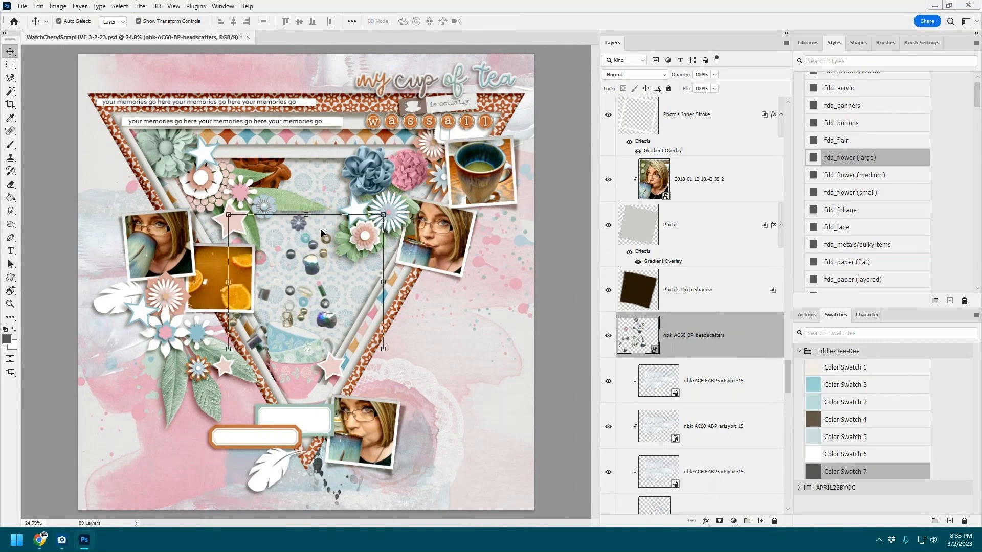
{"action": "scroll", "coordinate": [873, 261], "scroll_direction": "down", "scroll_amount": 1}
{"action": "scroll", "coordinate": [873, 260], "scroll_direction": "down", "scroll_amount": 8}
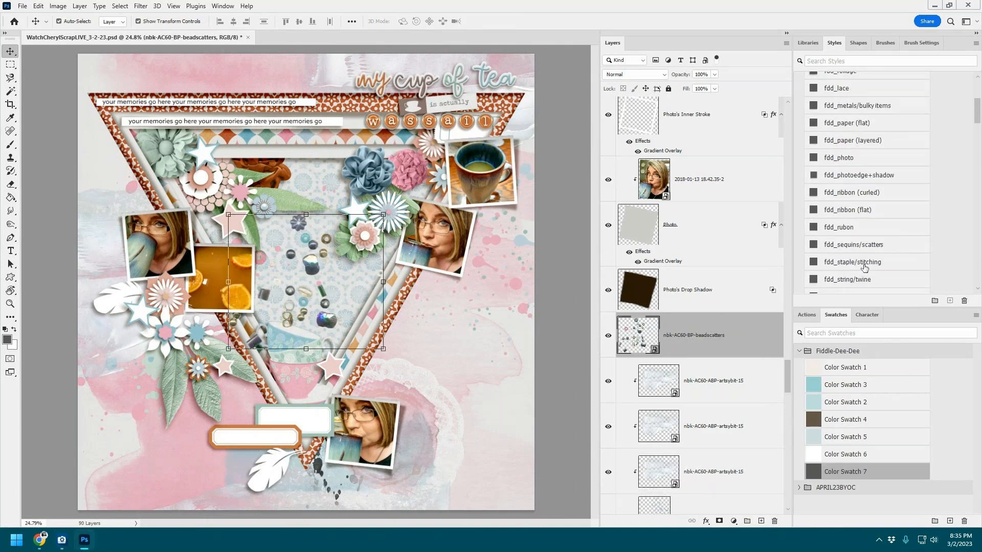
{"action": "left_click_drag", "start_coordinate": [853, 245], "coordinate": [333, 258]}
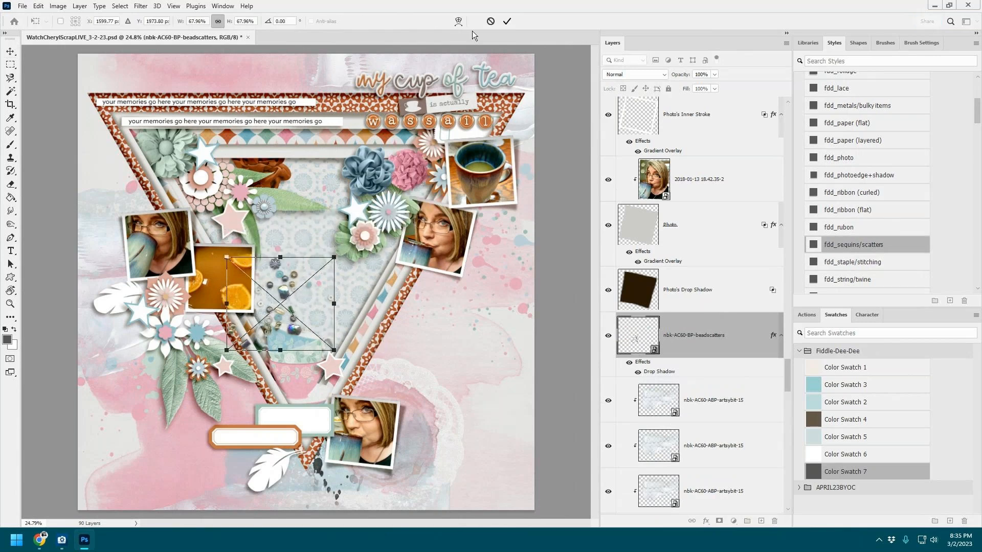
{"action": "left_click", "coordinate": [507, 21]}
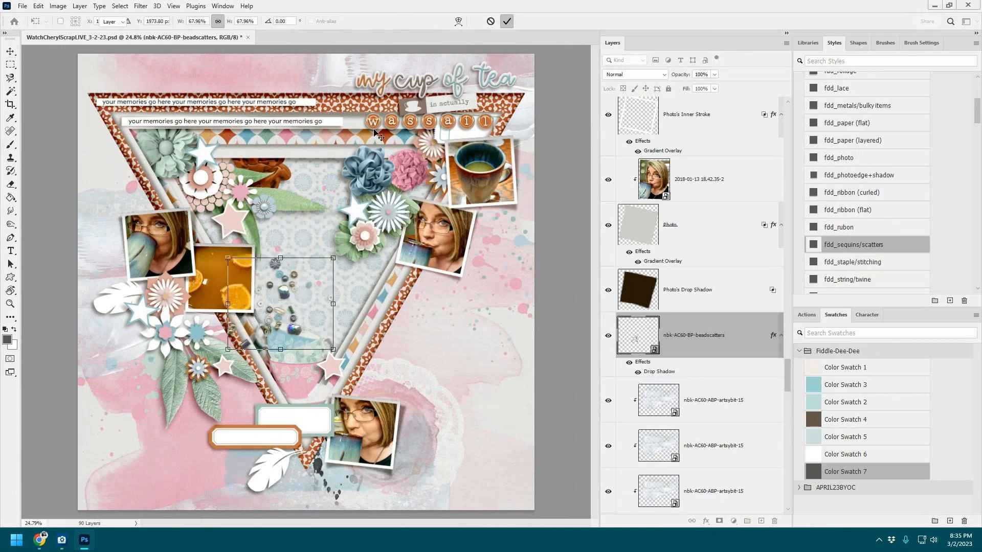
{"action": "left_click_drag", "start_coordinate": [286, 280], "coordinate": [157, 307]}
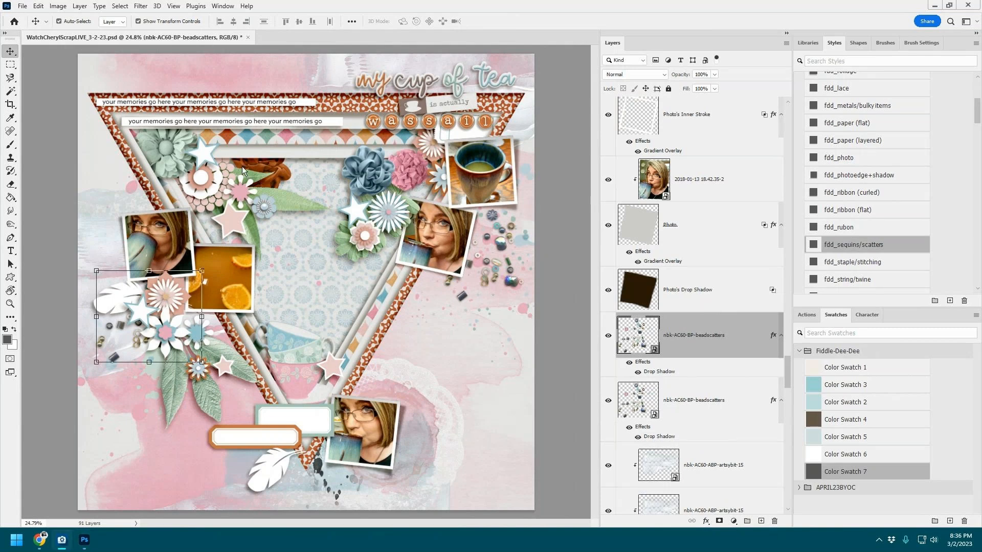
Step: Replace the large flower in the lower left cluster with nbk-AC60-BP-bloom, scaled down and styled fdd_flower (large), deleting the original
{"action": "left_click", "coordinate": [166, 331]}
{"action": "left_click_drag", "start_coordinate": [481, 292], "coordinate": [275, 317]}
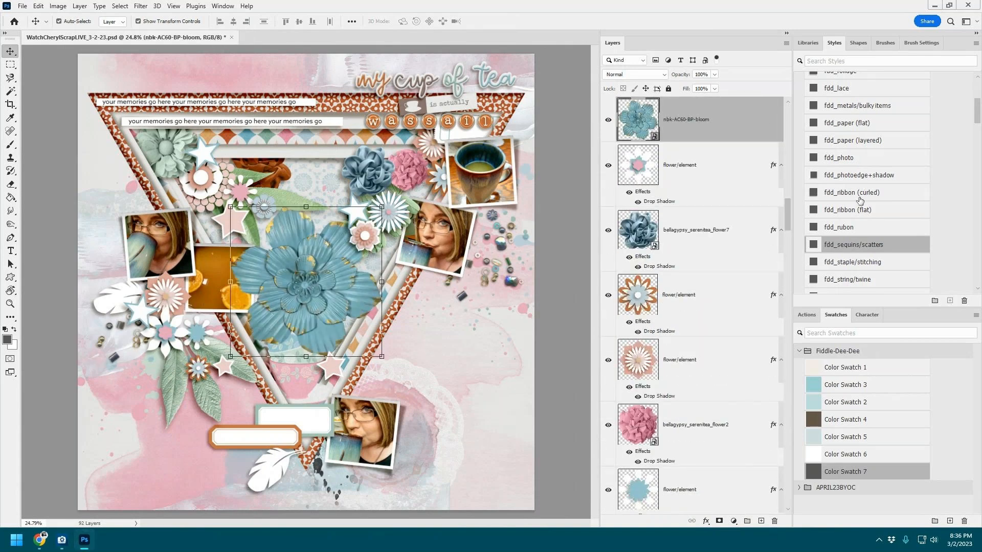
{"action": "scroll", "coordinate": [860, 199], "scroll_direction": "up", "scroll_amount": 3}
{"action": "left_click", "coordinate": [861, 109]}
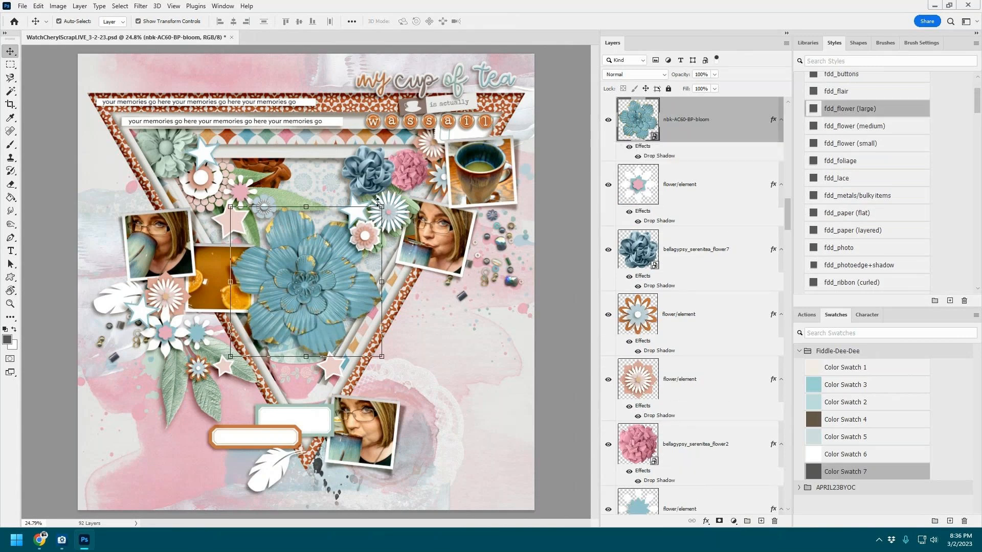
{"action": "left_click_drag", "start_coordinate": [380, 215], "coordinate": [216, 358]}
{"action": "left_click_drag", "start_coordinate": [187, 391], "coordinate": [166, 333]}
{"action": "left_click", "coordinate": [507, 21]}
{"action": "left_click", "coordinate": [697, 187]}
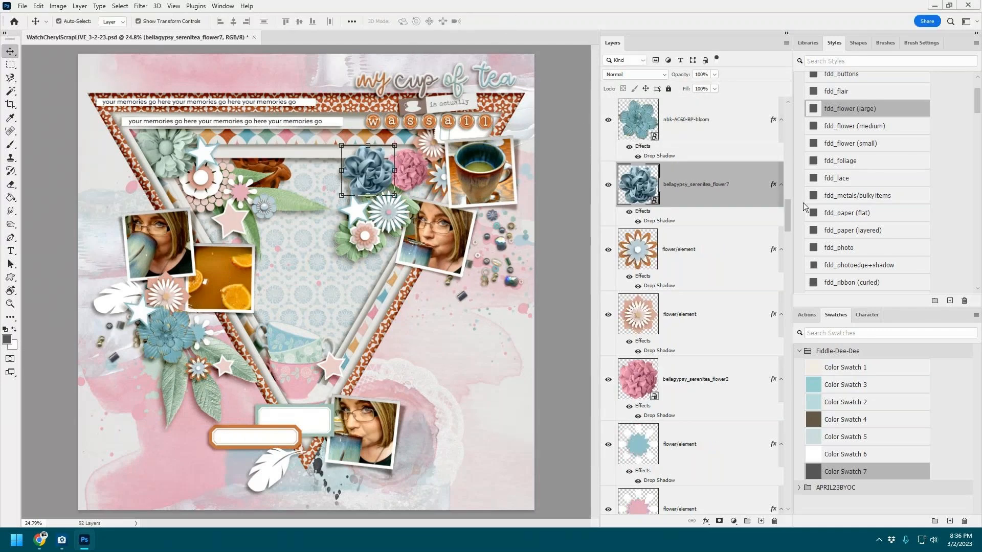
Step: Replace the striped flower in the right cluster with nbk-AC60-BP-flower, styled fdd_flower (large) and scaled to about 46%, deleting the original
{"action": "key", "text": "alt+Tab"}
{"action": "key", "text": "alt+Tab"}
{"action": "left_click", "coordinate": [391, 212]}
{"action": "left_click_drag", "start_coordinate": [981, 260], "coordinate": [306, 264]}
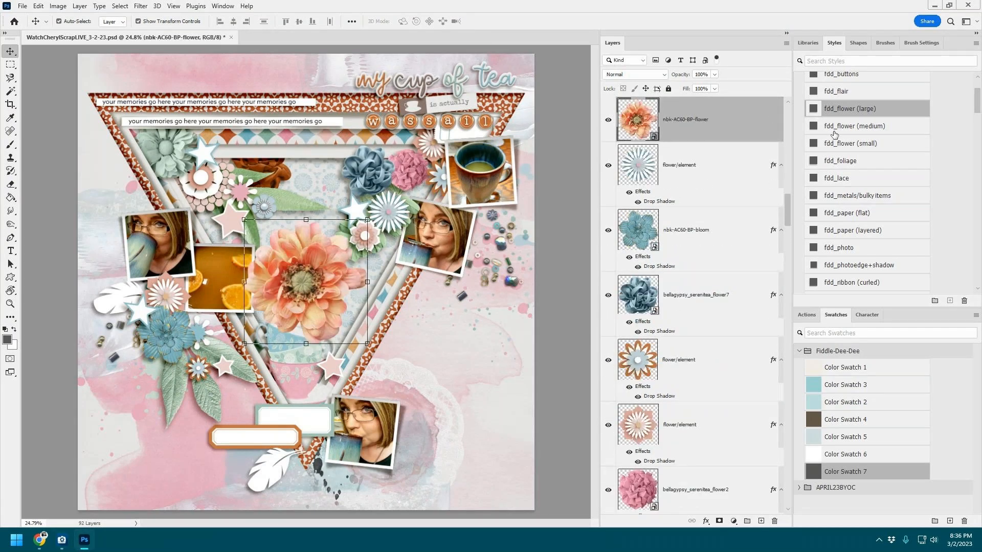
{"action": "left_click", "coordinate": [845, 115]}
{"action": "left_click_drag", "start_coordinate": [365, 221], "coordinate": [400, 200]}
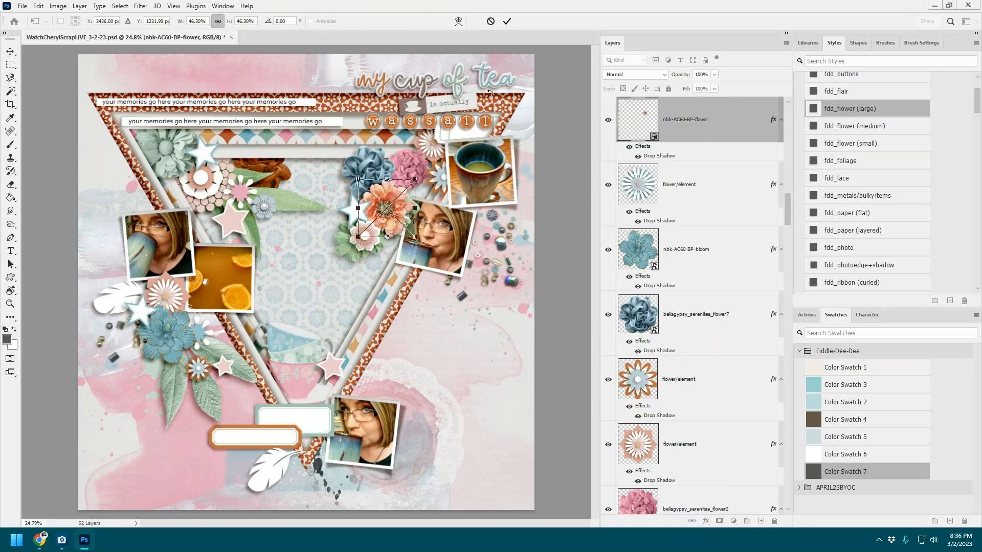
{"action": "left_click", "coordinate": [506, 21]}
{"action": "left_click", "coordinate": [714, 174]}
{"action": "right_click", "coordinate": [714, 174]}
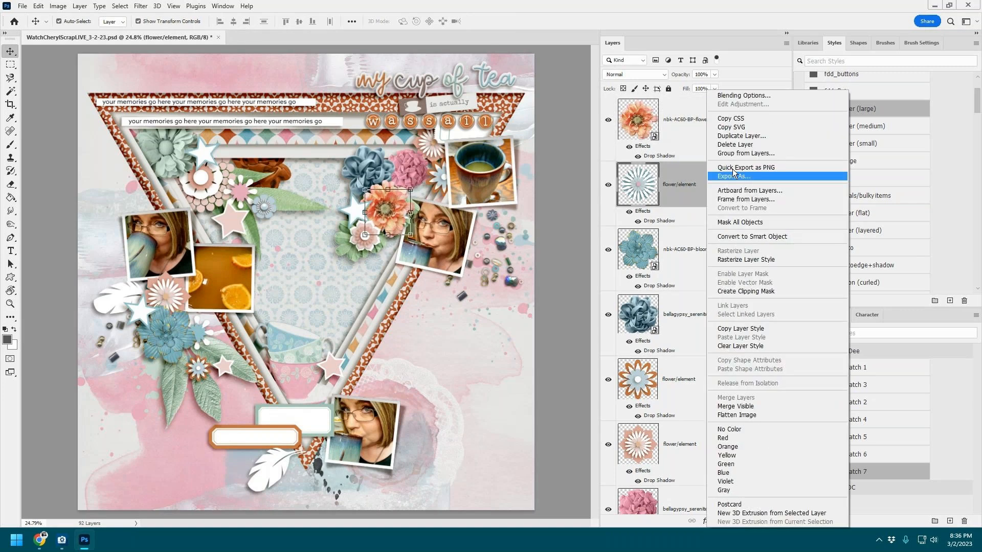
{"action": "left_click", "coordinate": [717, 150]}
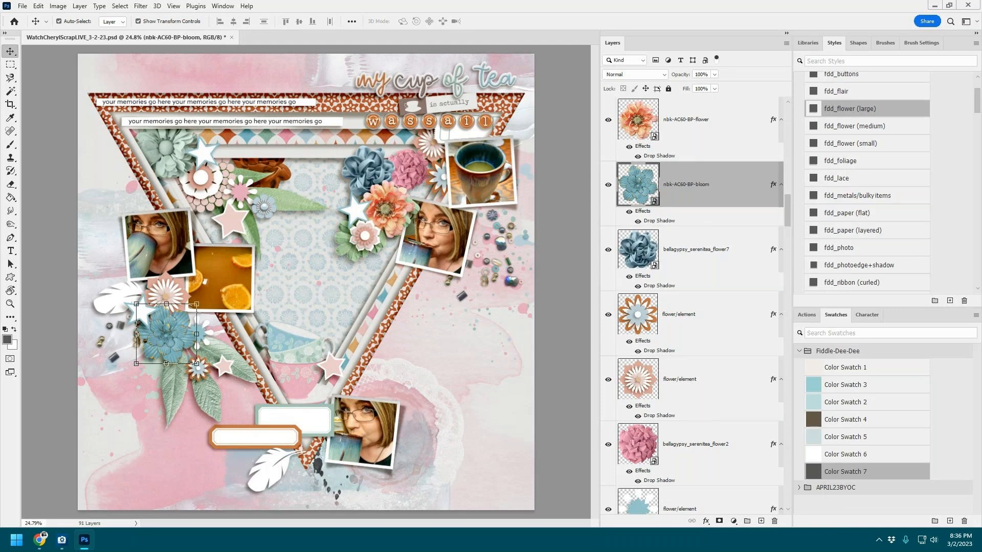
Step: Replace the layered pink flower in the upper left cluster with nbk-AC60-BP-rosette, styled fdd_flower (large) and scaled to about 40%, deleting the original
{"action": "key", "text": "alt+Tab"}
{"action": "left_click", "coordinate": [191, 183]}
{"action": "left_click", "coordinate": [193, 185]}
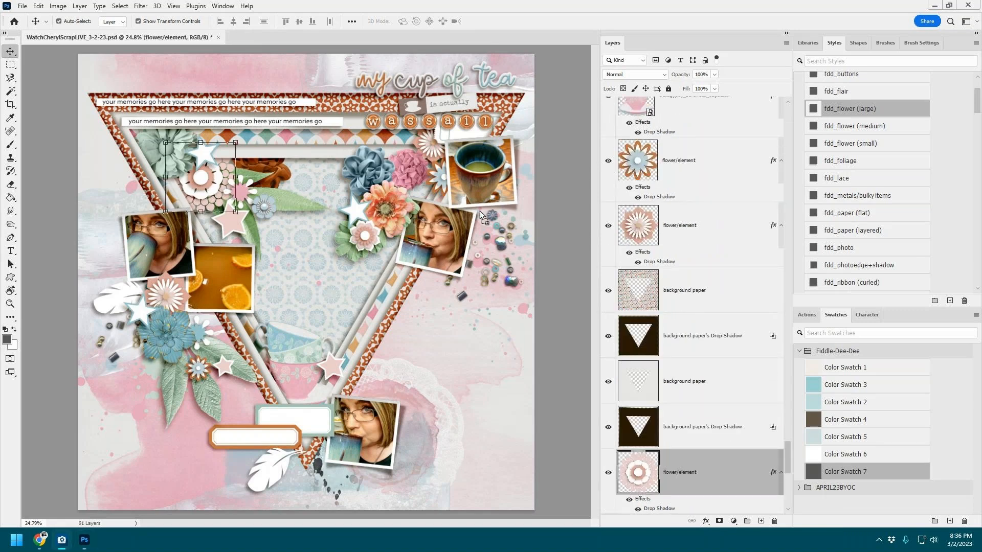
{"action": "key", "text": "ctrl+v"}
{"action": "left_click", "coordinate": [849, 109]}
{"action": "left_click_drag", "start_coordinate": [393, 193], "coordinate": [211, 168]}
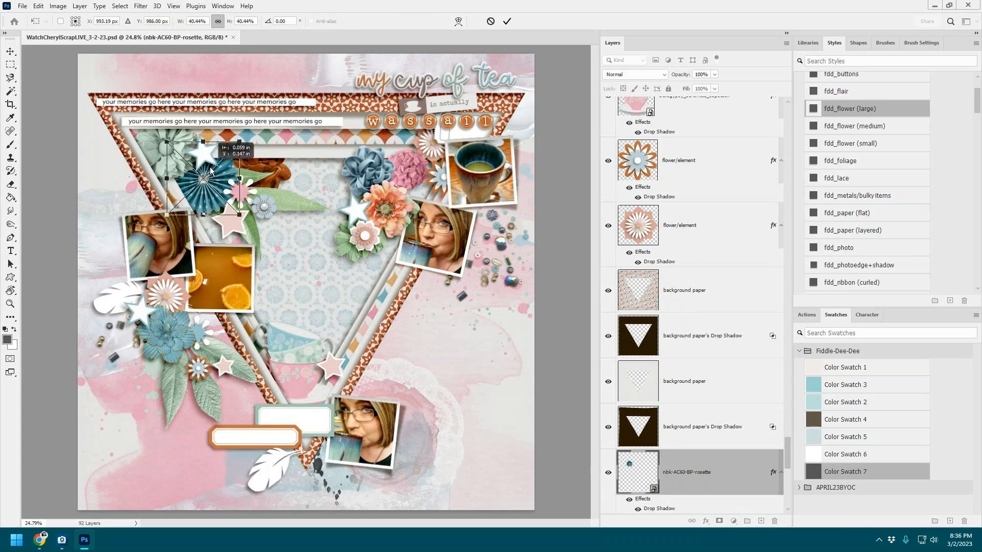
{"action": "left_click", "coordinate": [506, 21]}
{"action": "scroll", "coordinate": [767, 333], "scroll_direction": "down", "scroll_amount": 3}
{"action": "left_click", "coordinate": [776, 327]}
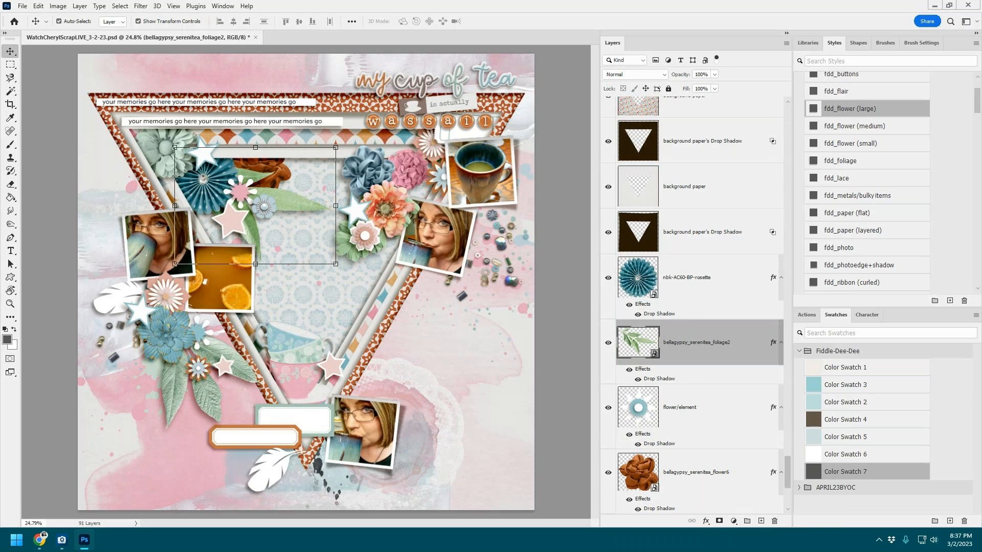
Step: Replace the small pink star in the lower left cluster with nbk-AC60-BP-sequins-star #3, styled fdd_sequins/scatters, deleting the original star
{"action": "left_click", "coordinate": [359, 216]}
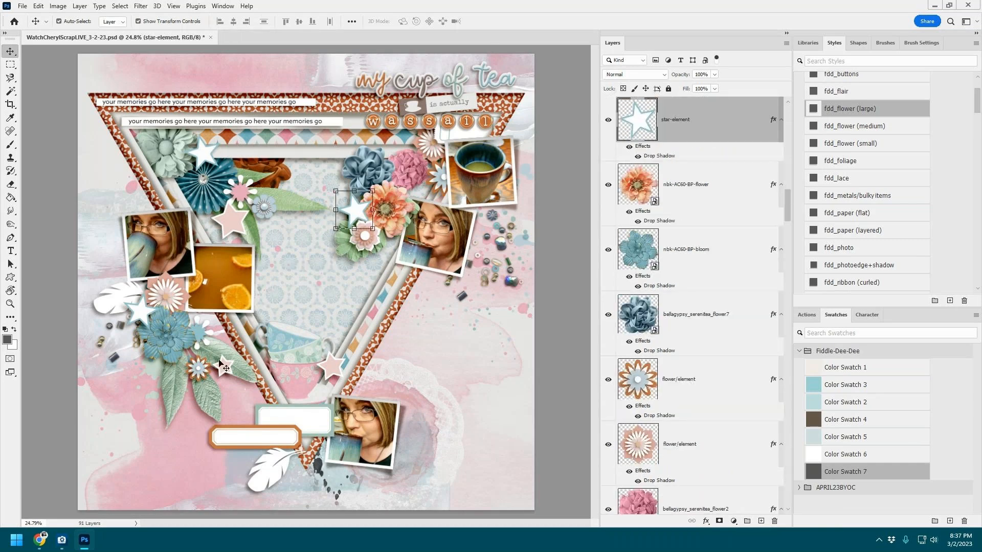
{"action": "left_click", "coordinate": [224, 366]}
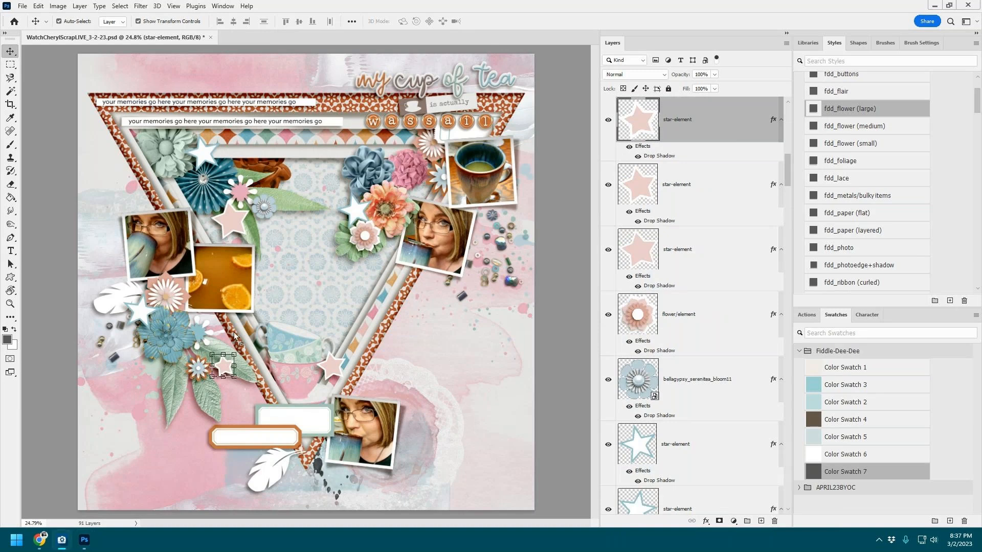
{"action": "scroll", "coordinate": [891, 242], "scroll_direction": "down", "scroll_amount": 2}
{"action": "scroll", "coordinate": [891, 242], "scroll_direction": "down", "scroll_amount": 2}
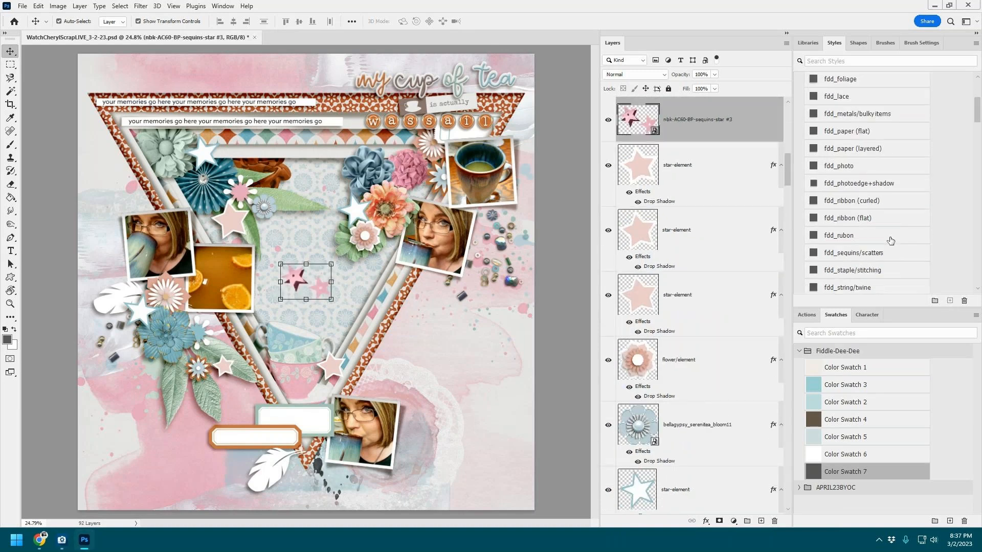
{"action": "left_click", "coordinate": [880, 252]}
{"action": "left_click_drag", "start_coordinate": [294, 279], "coordinate": [223, 371]}
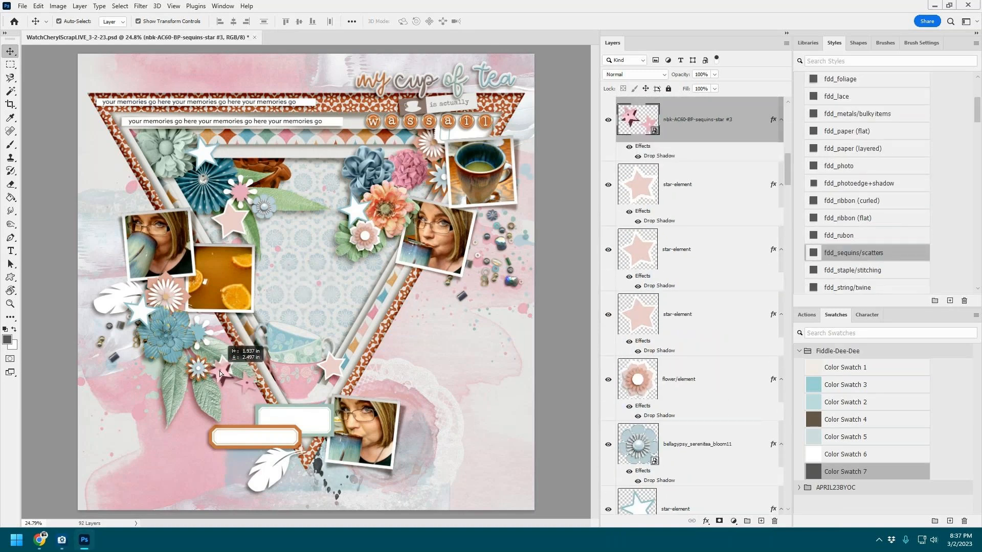
{"action": "left_click", "coordinate": [693, 192]}
{"action": "key", "text": "Delete"}
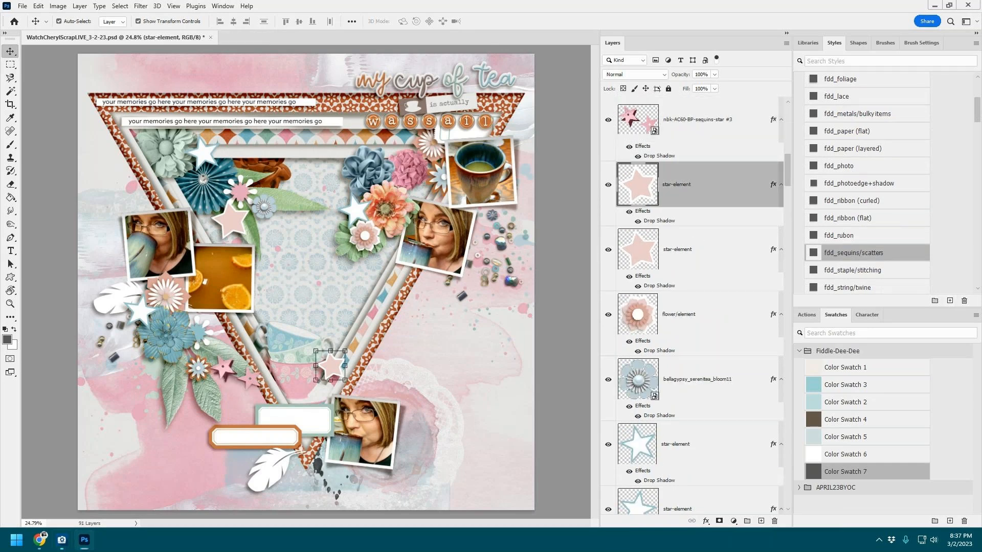
Step: Replace the pink star beside the teacups with nbk-AC60-BP-sequins-star #5, styled fdd_sequins/scatters, deleting the original star
{"action": "key", "text": "ctrl+v"}
{"action": "left_click_drag", "start_coordinate": [315, 263], "coordinate": [348, 350]}
{"action": "left_click", "coordinate": [363, 334]}
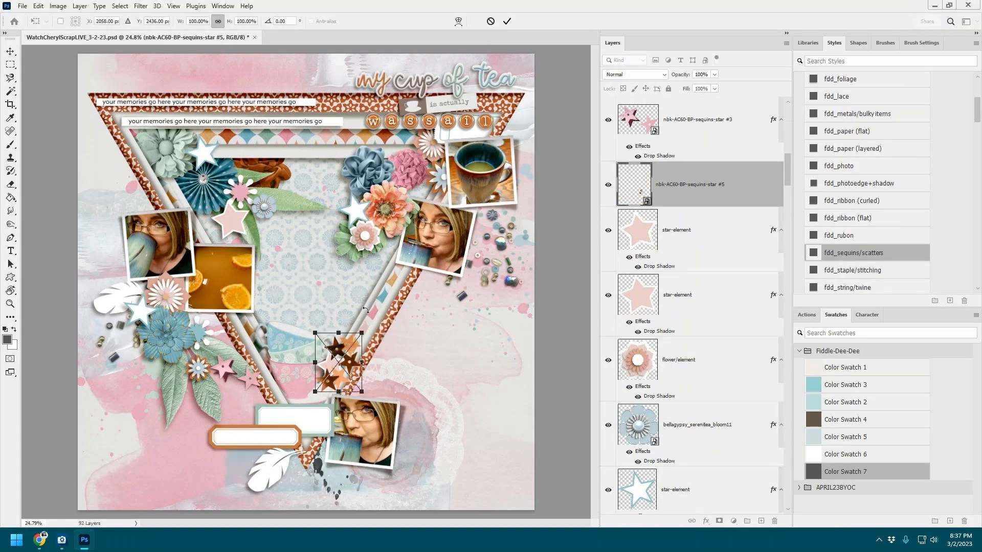
{"action": "left_click", "coordinate": [507, 22]}
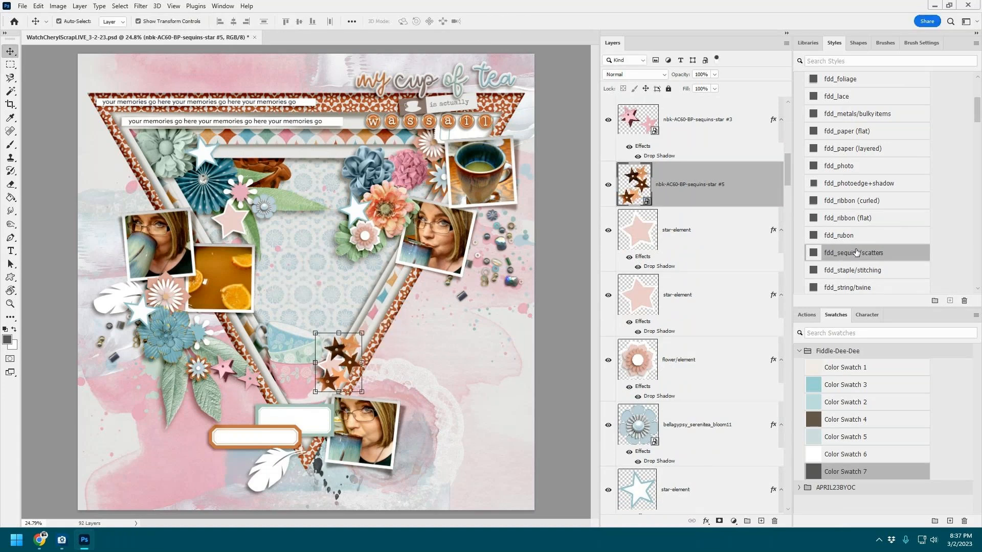
{"action": "left_click", "coordinate": [853, 249]}
{"action": "left_click", "coordinate": [701, 259]}
{"action": "right_click", "coordinate": [701, 258]}
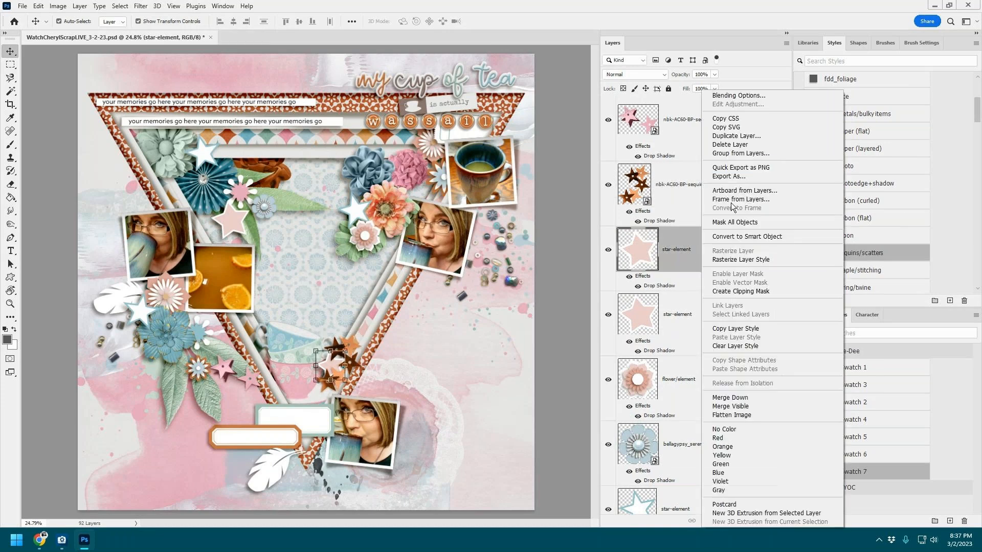
{"action": "left_click", "coordinate": [744, 149]}
{"action": "left_click_drag", "start_coordinate": [356, 351], "coordinate": [362, 352]}
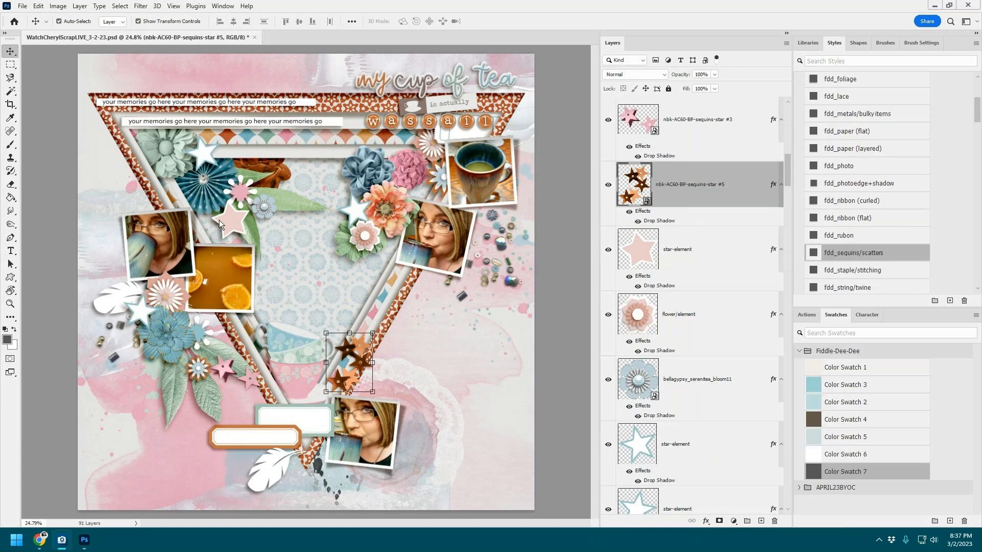
Step: Add nbk-AC60-BP-sequins-star #4 above the upper bellagypsy_serenitea_splat5 layer, styled fdd_sequins/scatters and placed around the foliage inside the triangle
{"action": "left_click", "coordinate": [199, 156]}
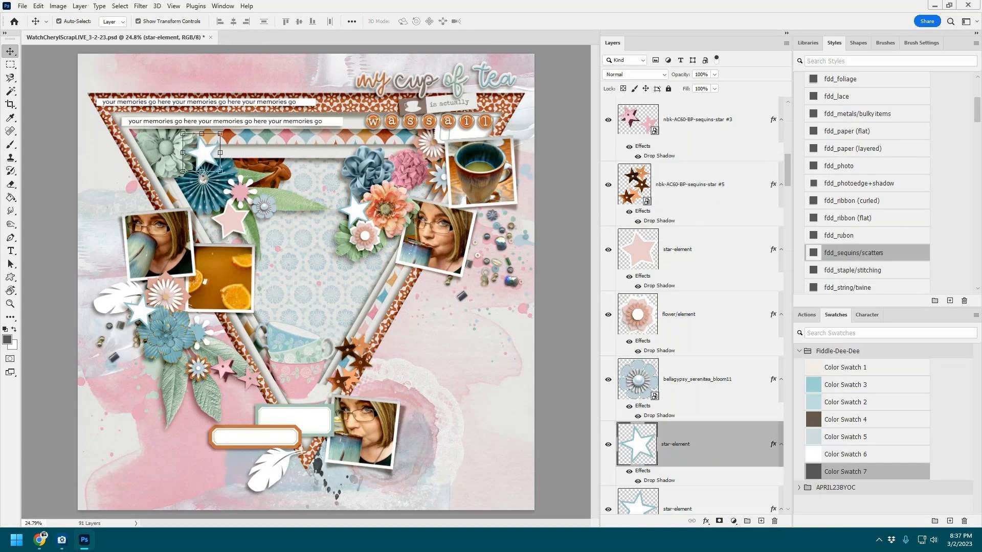
{"action": "left_click", "coordinate": [139, 313]}
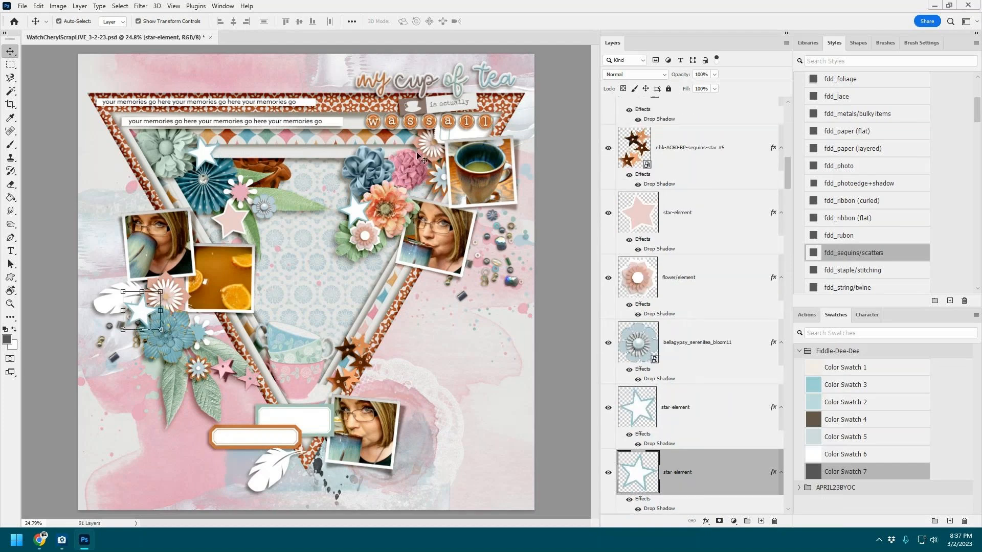
{"action": "left_click", "coordinate": [313, 265]}
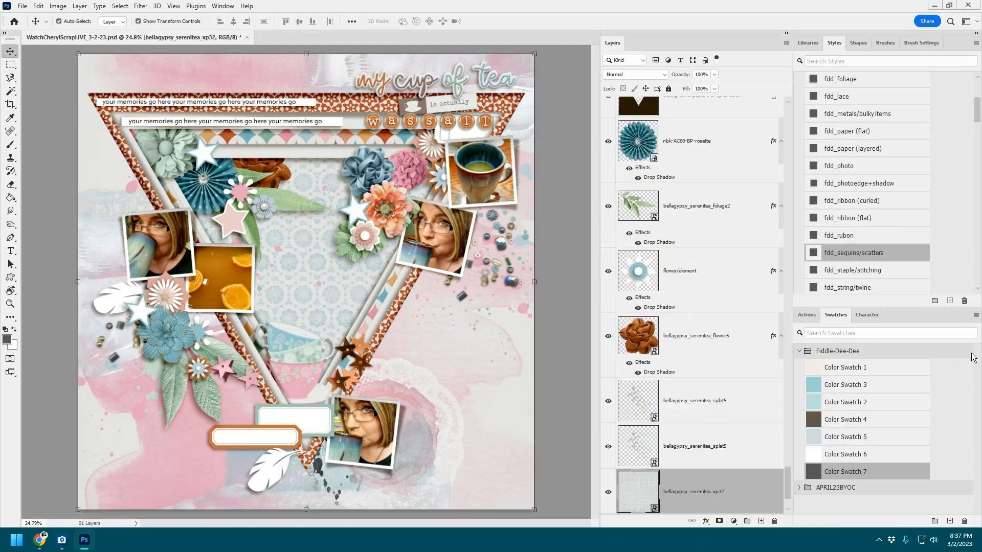
{"action": "left_click", "coordinate": [713, 392]}
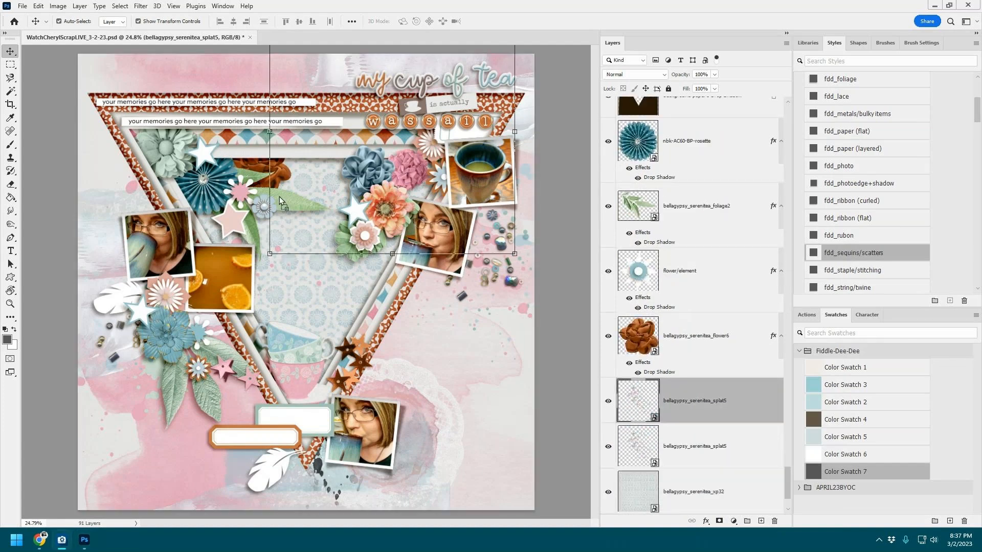
{"action": "key", "text": "ctrl+v"}
{"action": "left_click_drag", "start_coordinate": [342, 262], "coordinate": [328, 186]}
{"action": "left_click", "coordinate": [860, 253]}
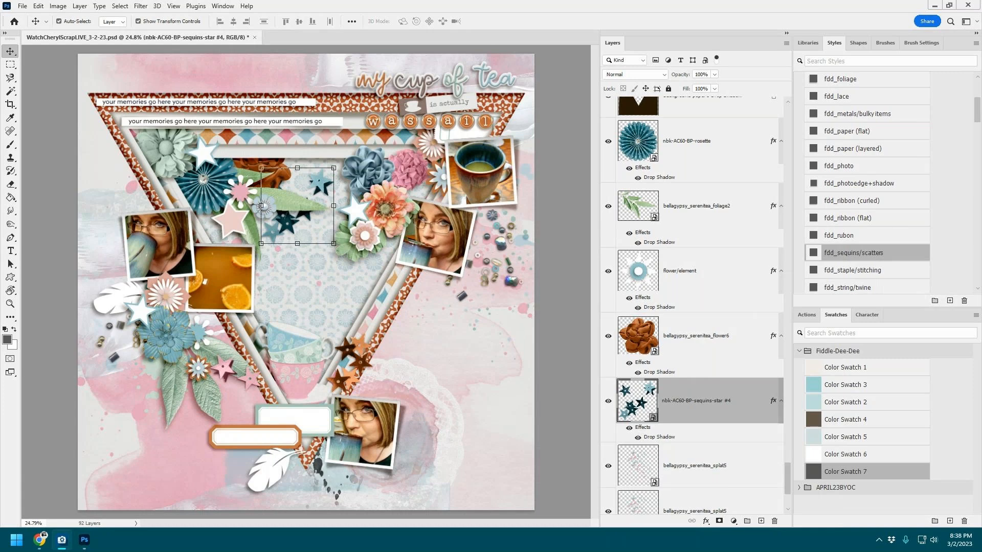
Step: Add the nbk-AC60-WA-more word art above the artsybit-15 layers, then position and resize it beside the bottom photo
{"action": "left_click", "coordinate": [458, 374]}
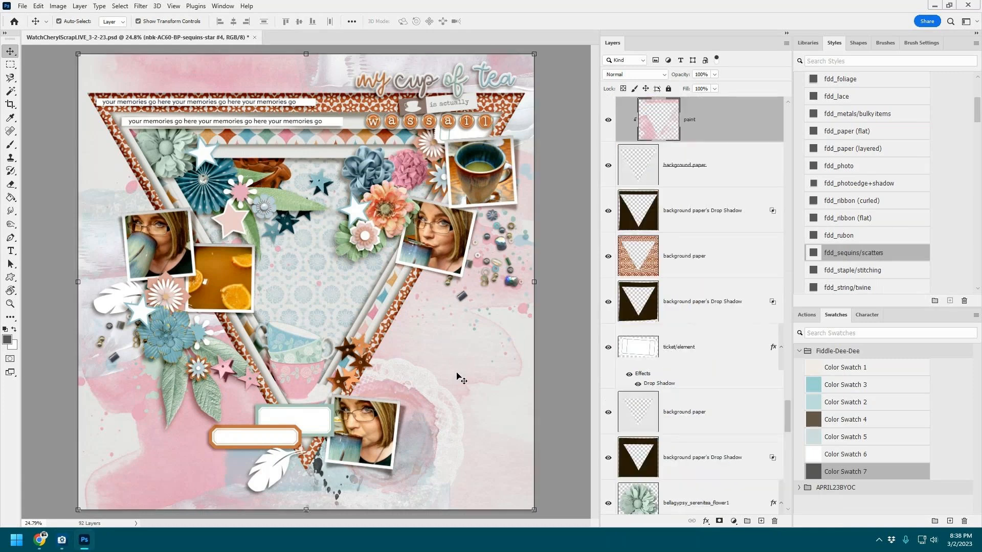
{"action": "scroll", "coordinate": [753, 326], "scroll_direction": "up", "scroll_amount": 5}
{"action": "left_click", "coordinate": [740, 295]}
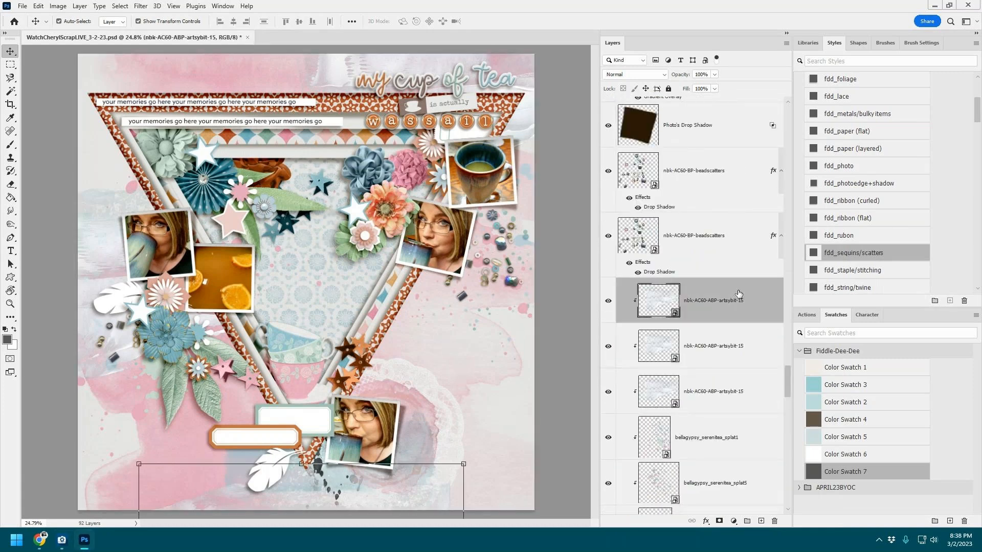
{"action": "left_click_drag", "start_coordinate": [0, 327], "coordinate": [353, 361]}
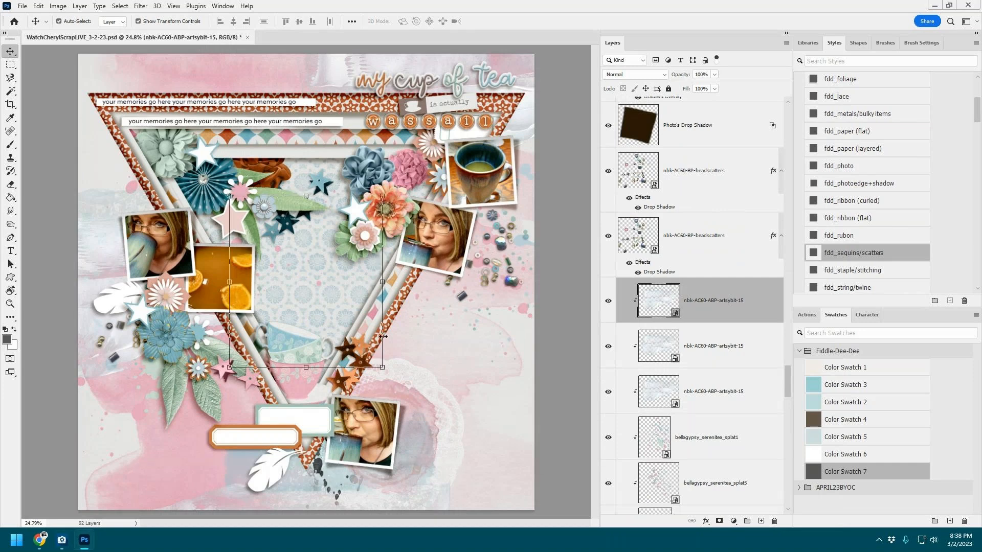
{"action": "left_click_drag", "start_coordinate": [331, 268], "coordinate": [475, 347]}
{"action": "left_click_drag", "start_coordinate": [525, 275], "coordinate": [479, 328]}
{"action": "left_click_drag", "start_coordinate": [429, 371], "coordinate": [459, 393]}
{"action": "left_click", "coordinate": [507, 21]}
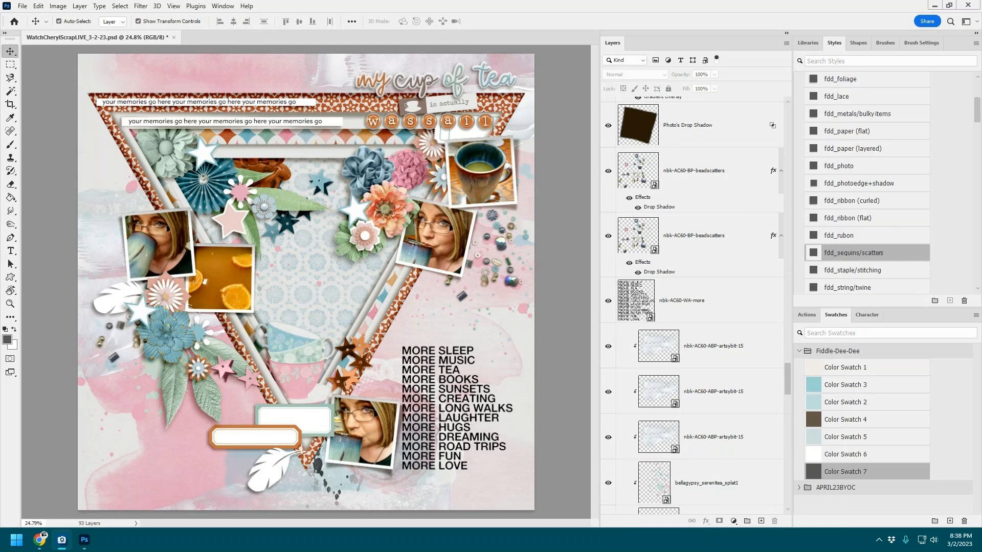
Step: Add the nbk-AC60-ABP-stamp-7 hand stamp to the page, rotate it 90° counter clockwise and scale it down
{"action": "left_click_drag", "start_coordinate": [84, 540], "coordinate": [342, 413]}
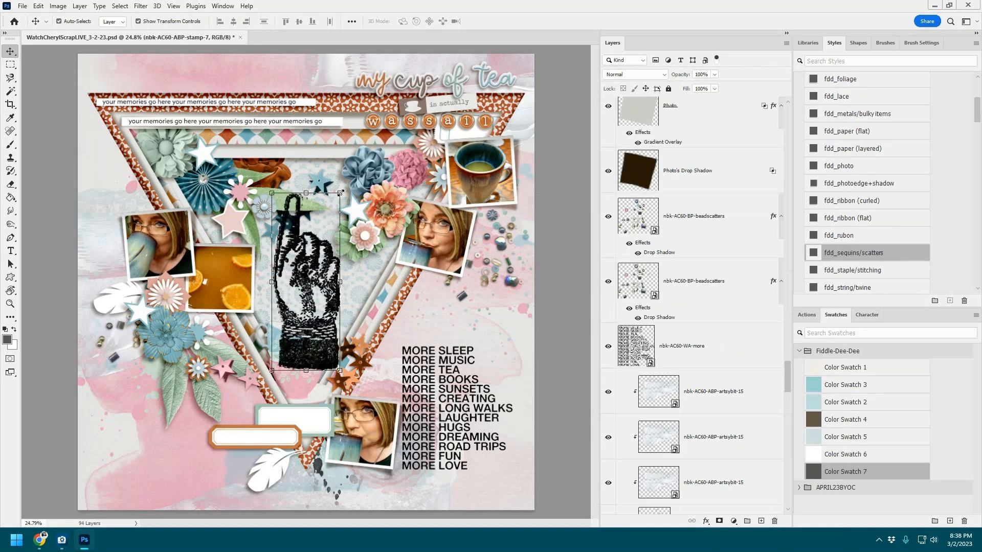
{"action": "left_click", "coordinate": [38, 6]}
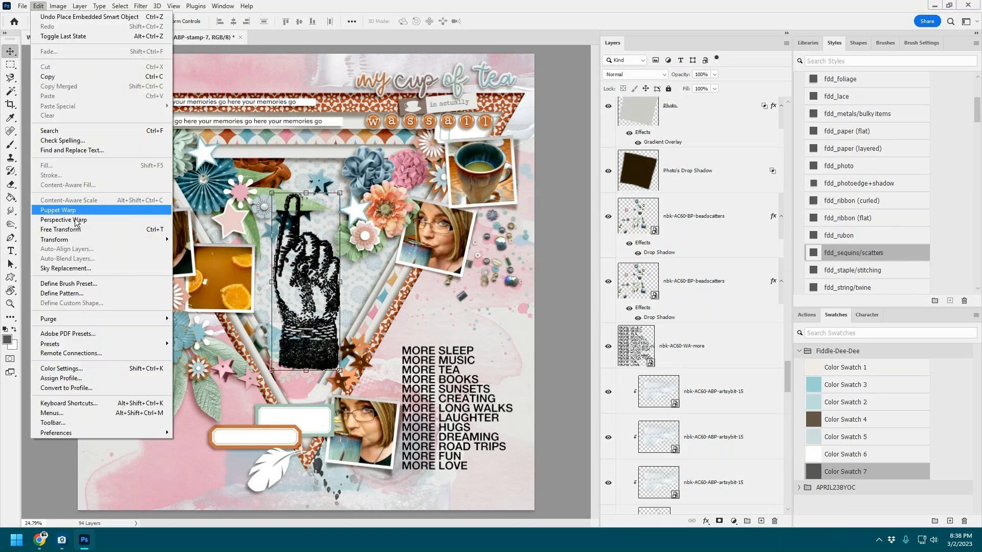
{"action": "mouse_move", "coordinate": [82, 239]}
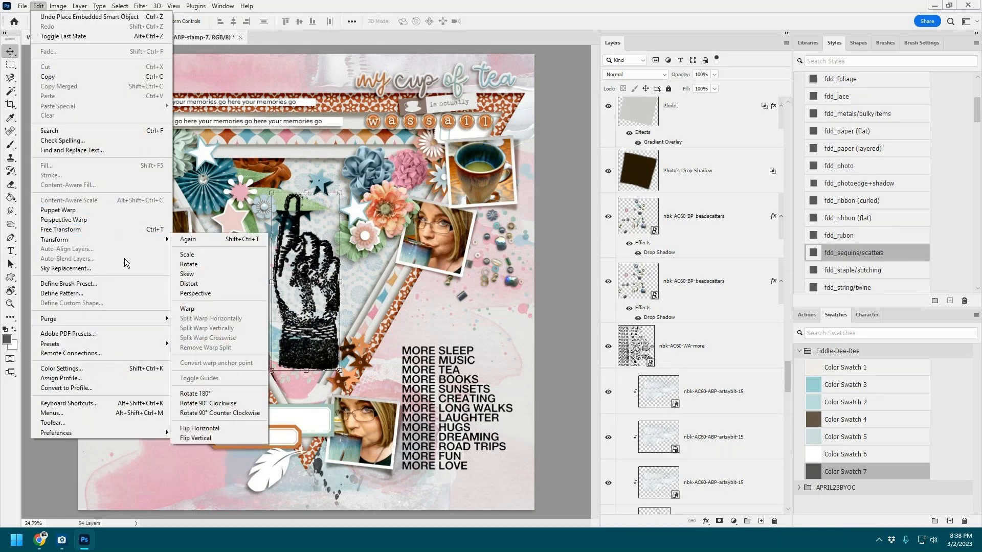
{"action": "left_click", "coordinate": [237, 412]}
{"action": "left_click_drag", "start_coordinate": [391, 254], "coordinate": [492, 372]}
{"action": "left_click", "coordinate": [506, 22]}
{"action": "left_click", "coordinate": [40, 6]}
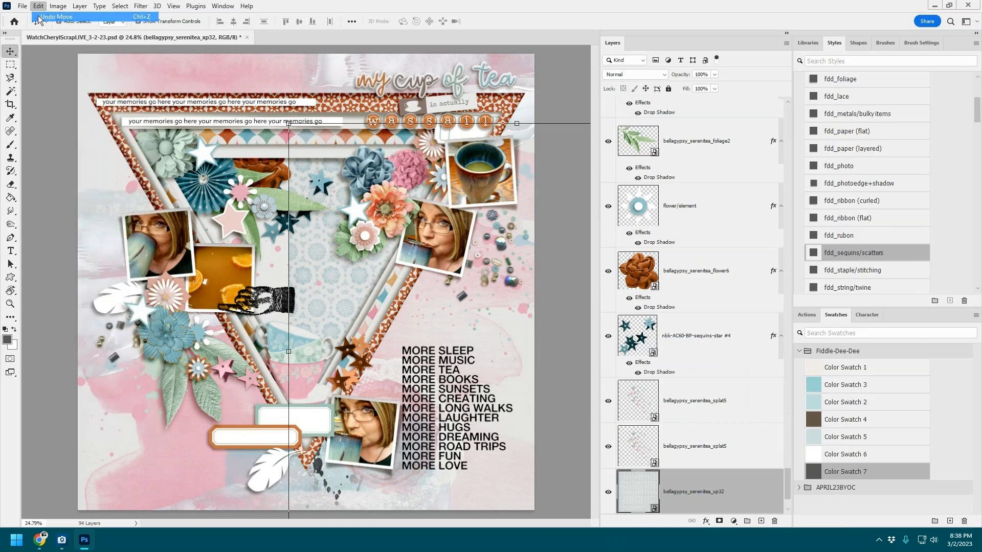
{"action": "left_click", "coordinate": [57, 18]}
Step: Place the hand stamp over the right end of the upper MORE lines and scale it to 39.25%
{"action": "left_click_drag", "start_coordinate": [281, 307], "coordinate": [522, 353]}
{"action": "left_click_drag", "start_coordinate": [512, 367], "coordinate": [464, 354]}
{"action": "left_click_drag", "start_coordinate": [528, 369], "coordinate": [529, 372]}
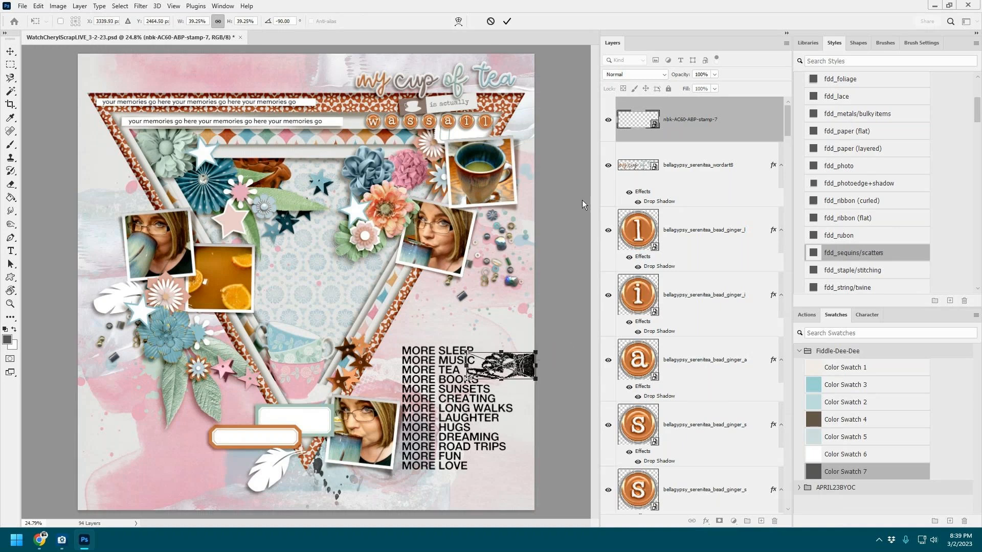
{"action": "left_click", "coordinate": [507, 21]}
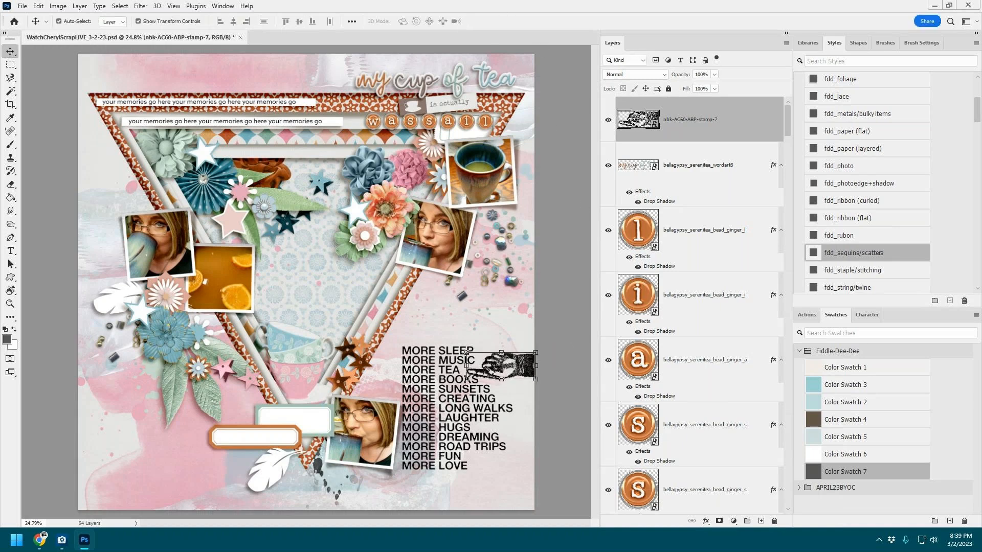
Step: Flip the hand stamp vertically and move it slightly down so its finger points at MORE TEA
{"action": "key", "text": "alt+Tab"}
{"action": "left_click", "coordinate": [39, 6]}
{"action": "mouse_move", "coordinate": [66, 239]}
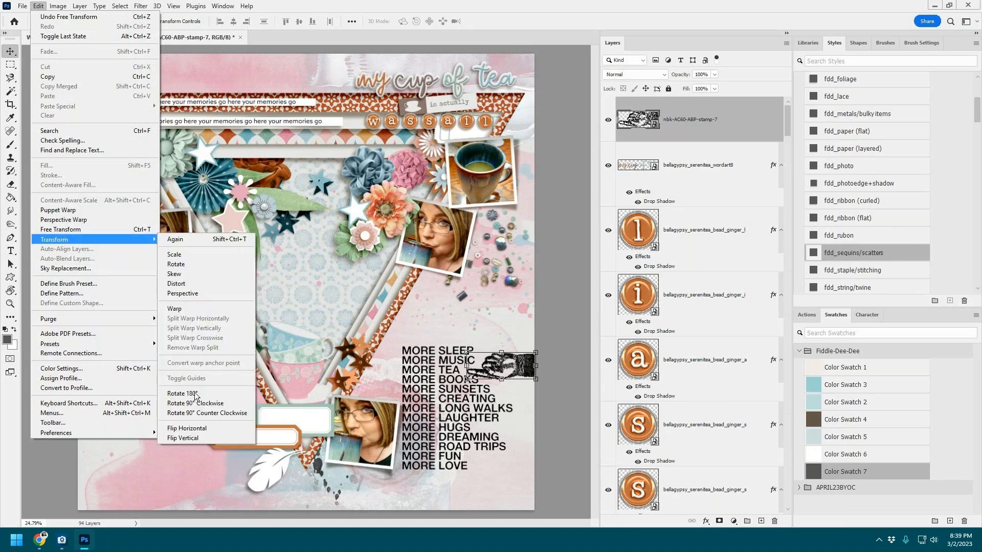
{"action": "left_click", "coordinate": [204, 431]}
{"action": "left_click", "coordinate": [515, 373]}
{"action": "left_click_drag", "start_coordinate": [516, 372], "coordinate": [522, 378]}
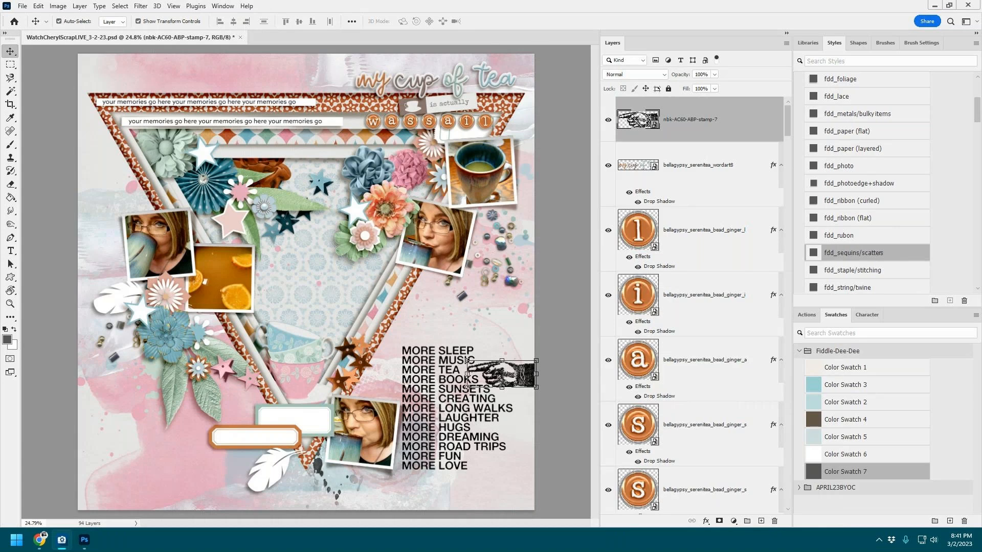
Step: Replace the white star beside the orange flower with the LittleBaby_Elements_31 folded star at 42.61% scale, deleting the original
{"action": "left_click", "coordinate": [348, 216]}
{"action": "left_click_drag", "start_coordinate": [642, 220], "coordinate": [293, 293]}
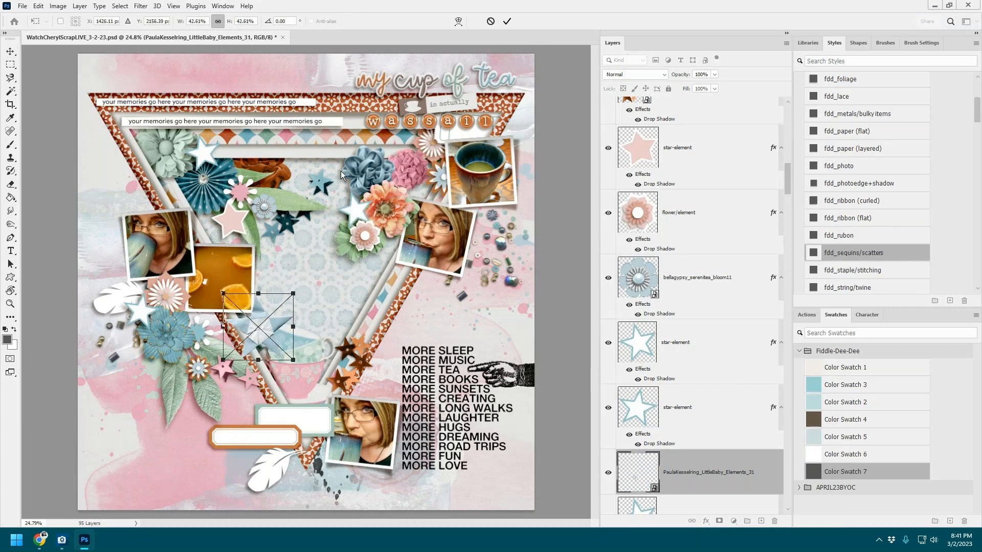
{"action": "left_click", "coordinate": [506, 22]}
{"action": "left_click_drag", "start_coordinate": [276, 329], "coordinate": [365, 207]}
{"action": "scroll", "coordinate": [708, 368], "scroll_direction": "down", "scroll_amount": 1}
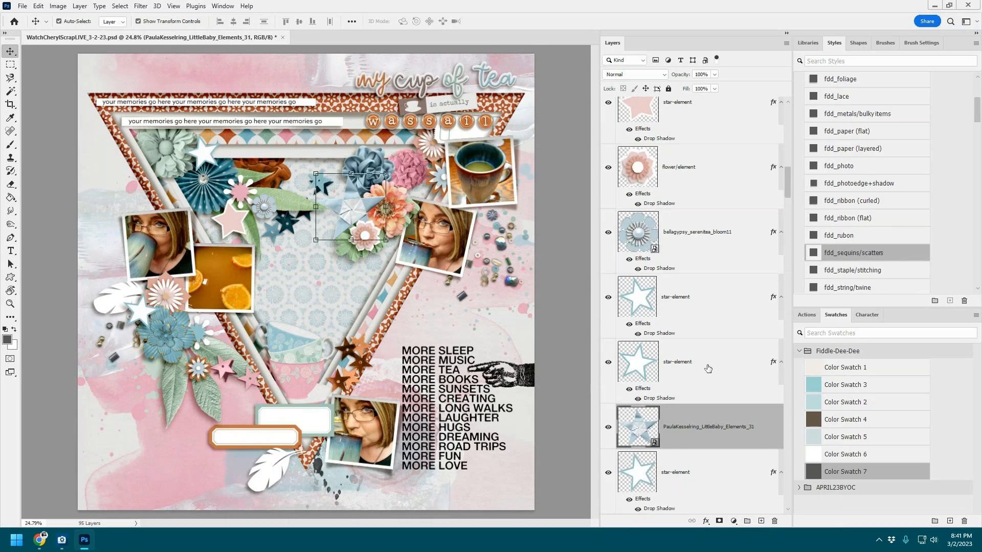
{"action": "scroll", "coordinate": [708, 368], "scroll_direction": "down", "scroll_amount": 2}
{"action": "left_click", "coordinate": [706, 382]}
{"action": "key", "text": "Delete"}
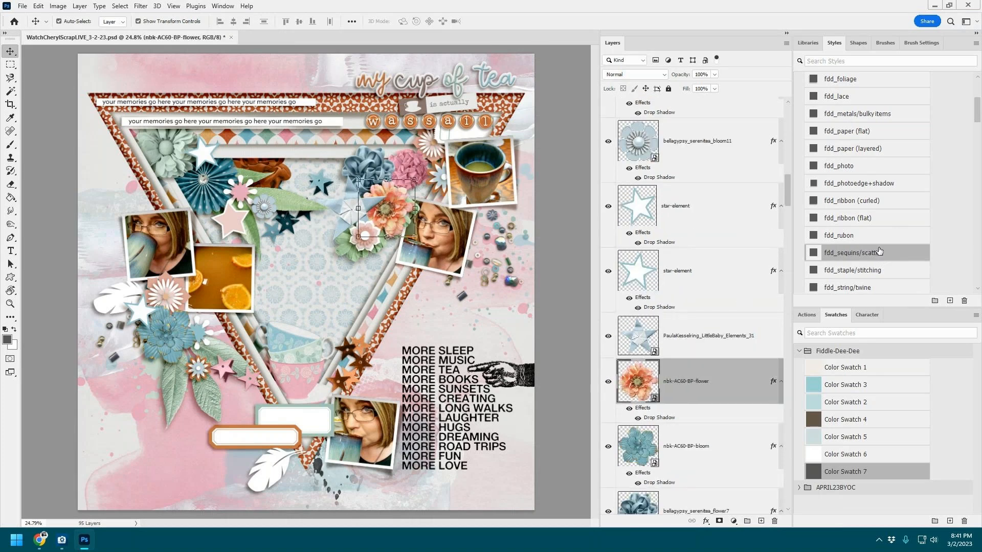
Step: Apply the fdd_metals/bulky items style to the LittleBaby_Elements_31 folded star
{"action": "scroll", "coordinate": [878, 153], "scroll_direction": "up", "scroll_amount": 1}
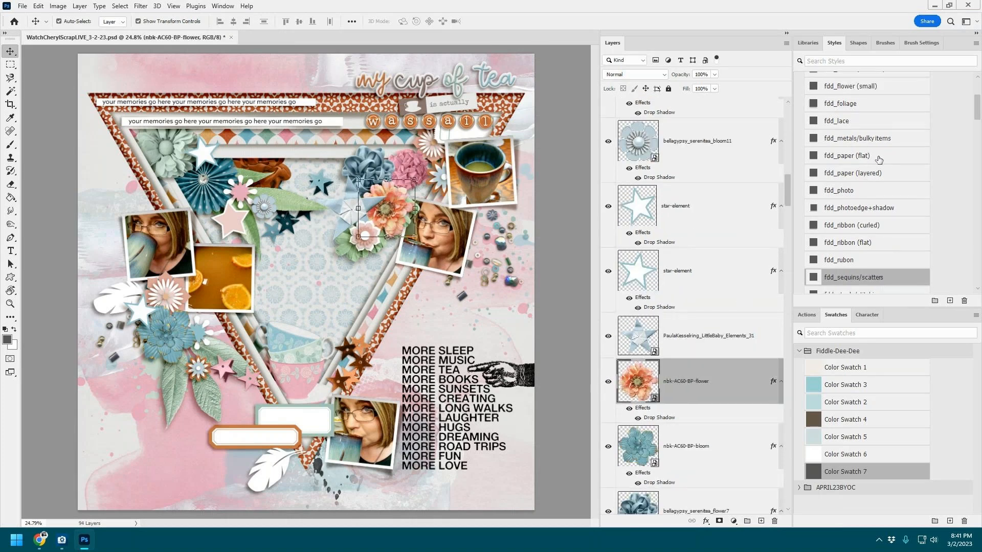
{"action": "left_click", "coordinate": [869, 138]}
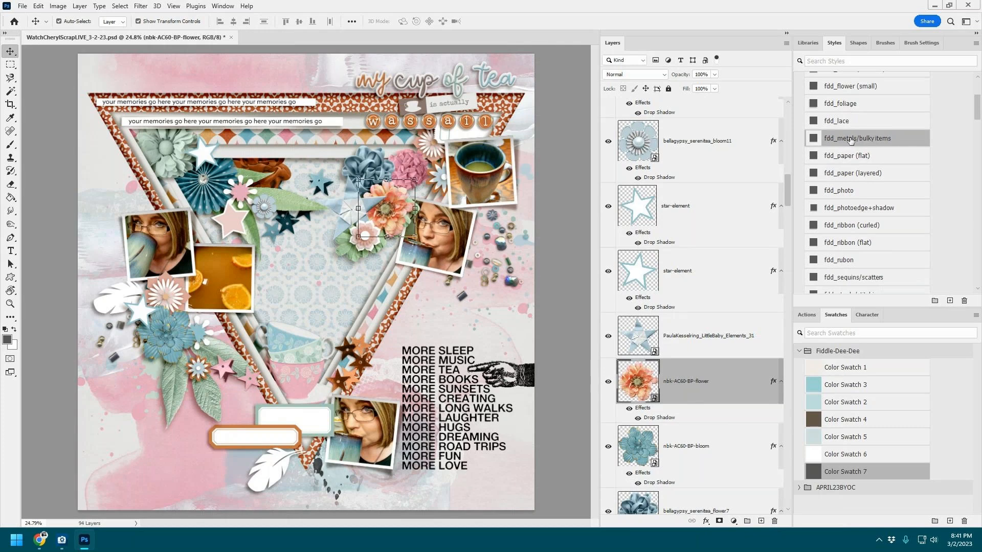
{"action": "left_click", "coordinate": [703, 342]}
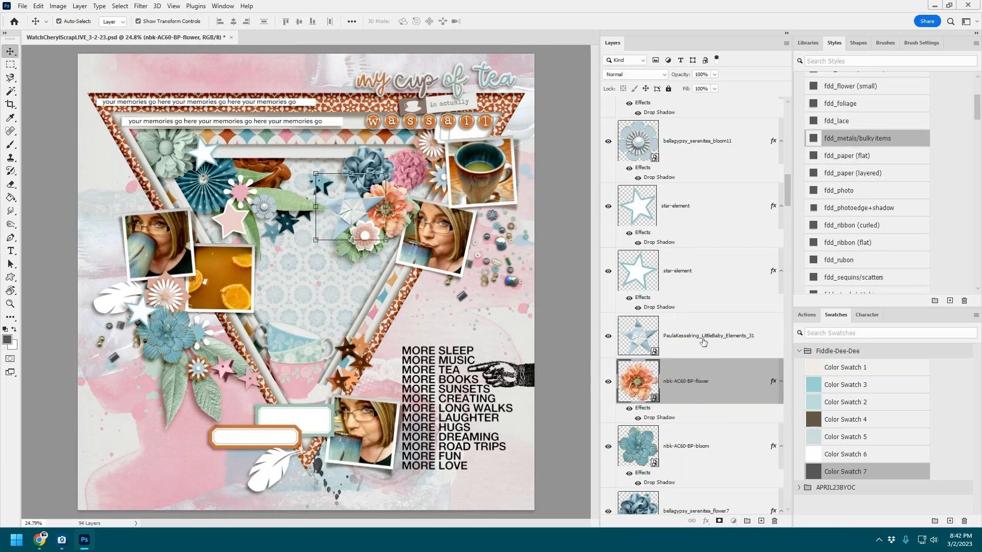
{"action": "left_click", "coordinate": [892, 136]}
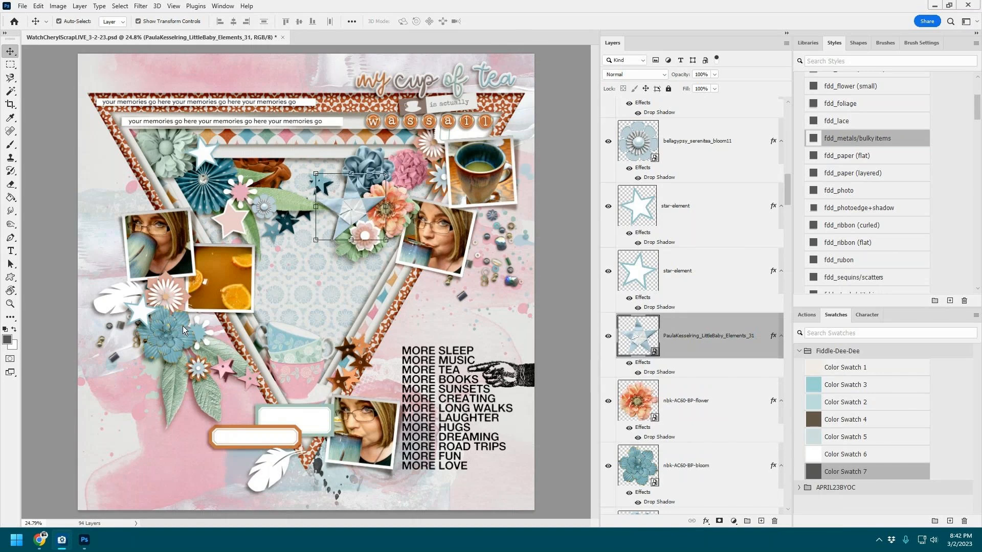
Step: Add the pink LittleBaby_Elements_27 flower above the template flower under the left photo, styled fdd_flower (large)
{"action": "left_click", "coordinate": [194, 362]}
{"action": "left_click", "coordinate": [180, 307]}
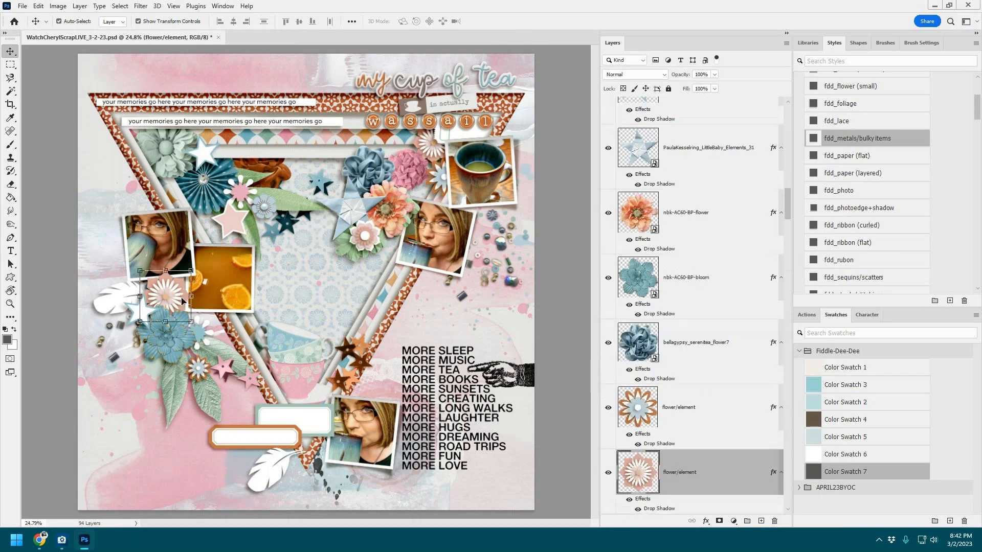
{"action": "left_click_drag", "start_coordinate": [347, 223], "coordinate": [355, 210]}
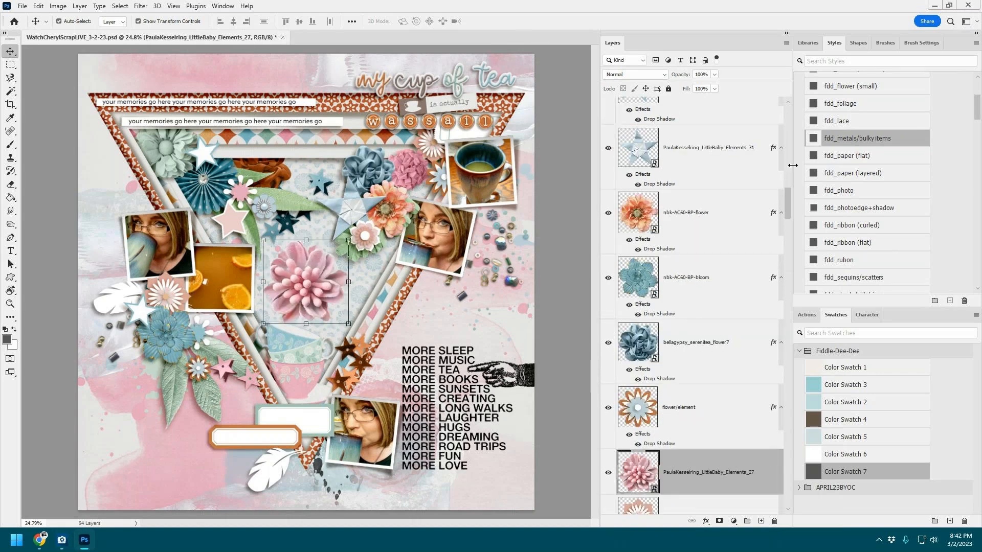
{"action": "scroll", "coordinate": [870, 127], "scroll_direction": "up", "scroll_amount": 1}
{"action": "left_click", "coordinate": [859, 77]}
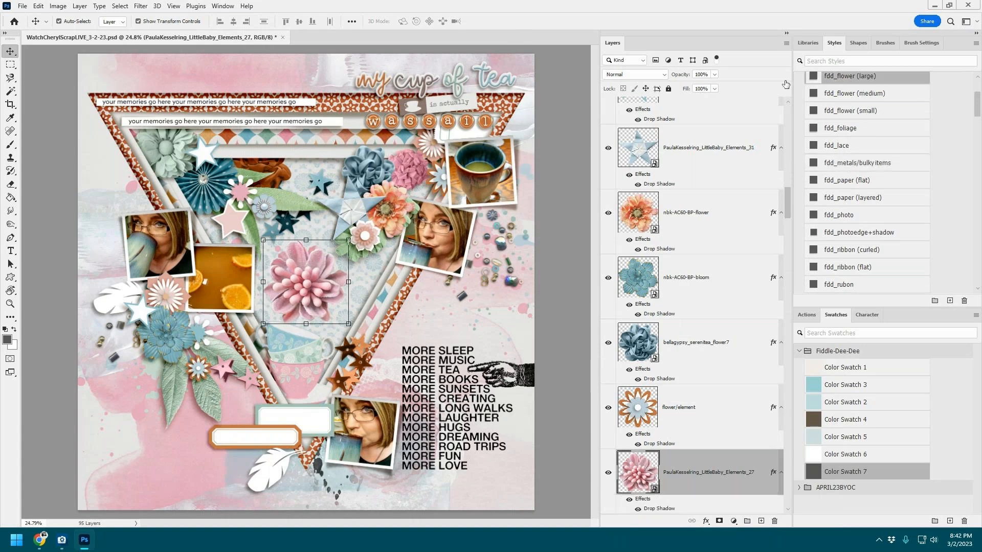
Step: Scale the pink LittleBaby_Elements_27 flower to 57.63%, place it over the template flower and delete that original
{"action": "left_click_drag", "start_coordinate": [348, 239], "coordinate": [167, 295]}
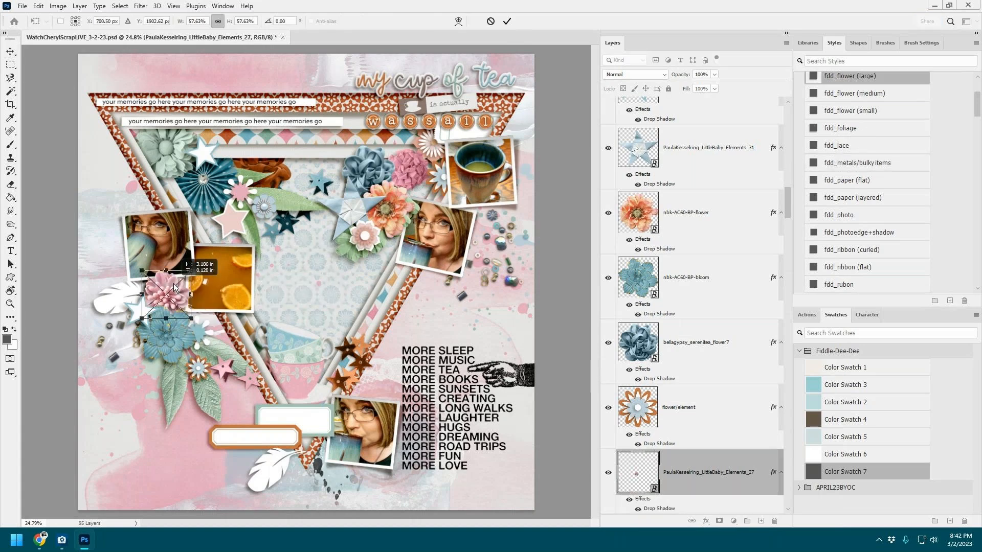
{"action": "left_click", "coordinate": [507, 21]}
{"action": "scroll", "coordinate": [697, 344], "scroll_direction": "down", "scroll_amount": 3}
{"action": "left_click", "coordinate": [696, 344]}
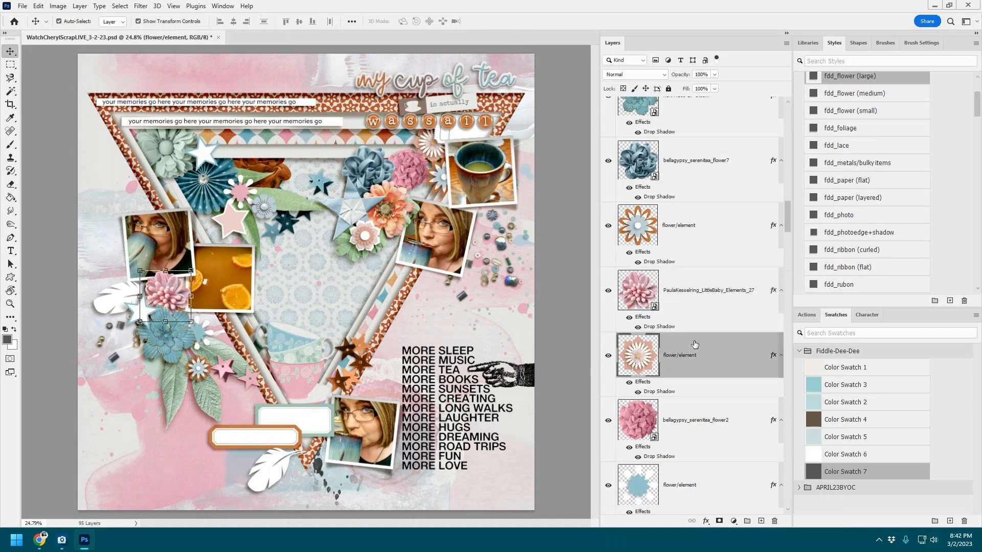
{"action": "key", "text": "Delete"}
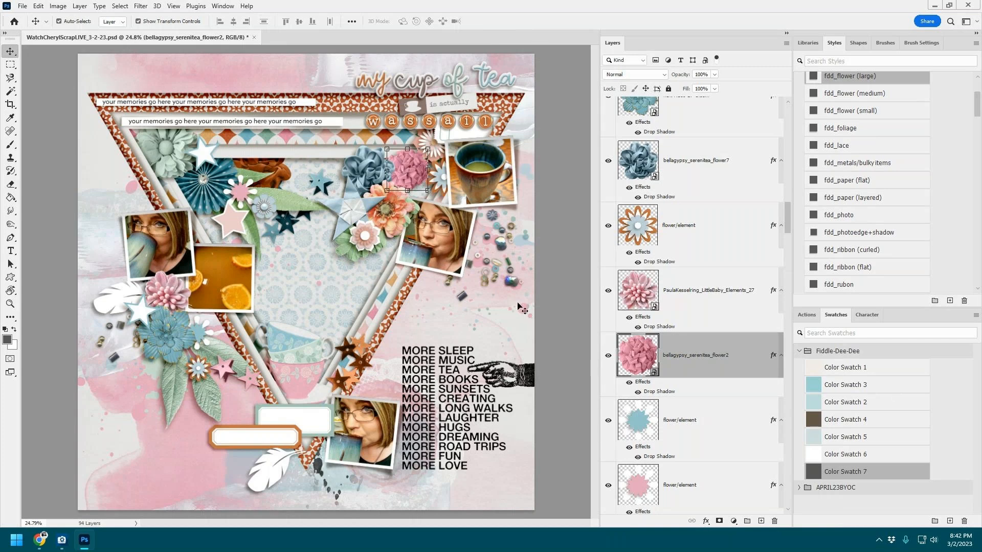
Step: Add RE_BeYouniqueBeYou_Flower03 above the template flower beside the teacup photo and style it fdd_flower (medium)
{"action": "left_click", "coordinate": [203, 152]}
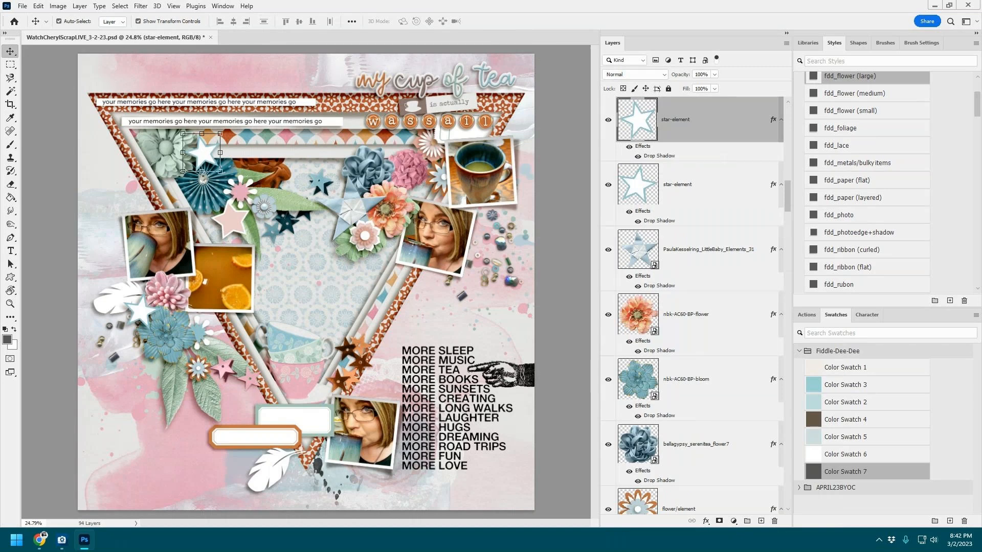
{"action": "key", "text": "alt+Tab"}
{"action": "left_click", "coordinate": [435, 176]}
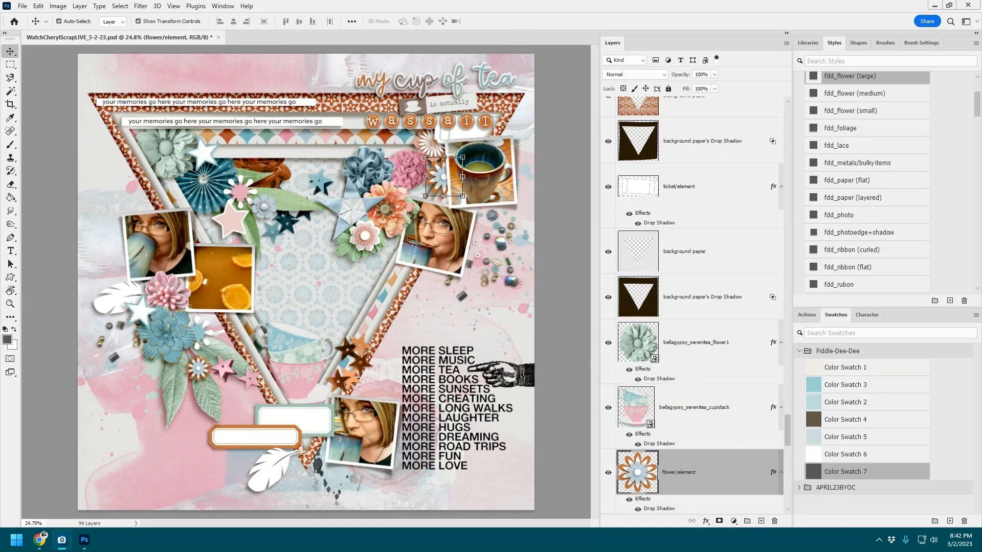
{"action": "left_click_drag", "start_coordinate": [673, 163], "coordinate": [332, 224]}
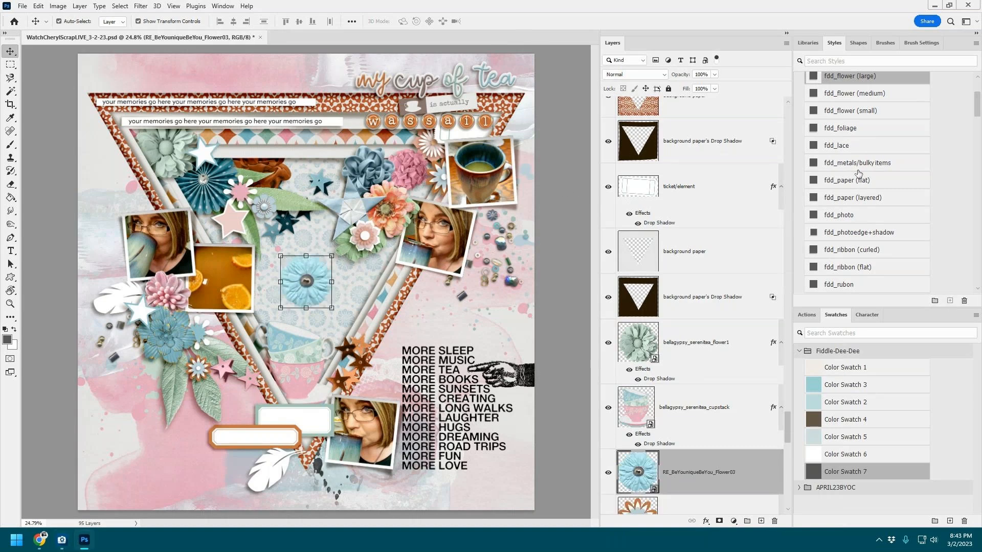
{"action": "scroll", "coordinate": [846, 202], "scroll_direction": "up", "scroll_amount": 3}
{"action": "left_click", "coordinate": [851, 143]}
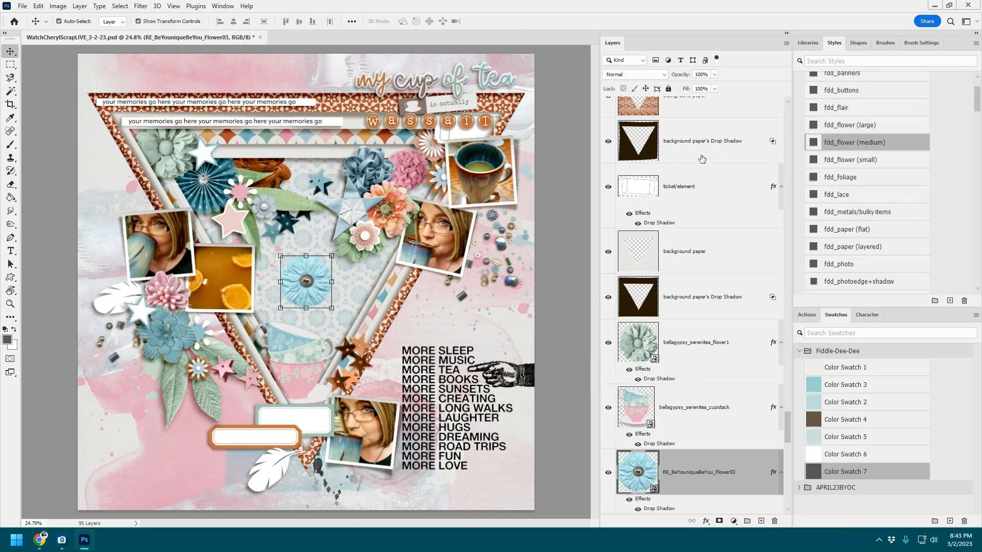
Step: Scale the blue flower to 67.61%, place it beside the teacup photo and delete the template flower underneath
{"action": "left_click_drag", "start_coordinate": [331, 255], "coordinate": [316, 272]}
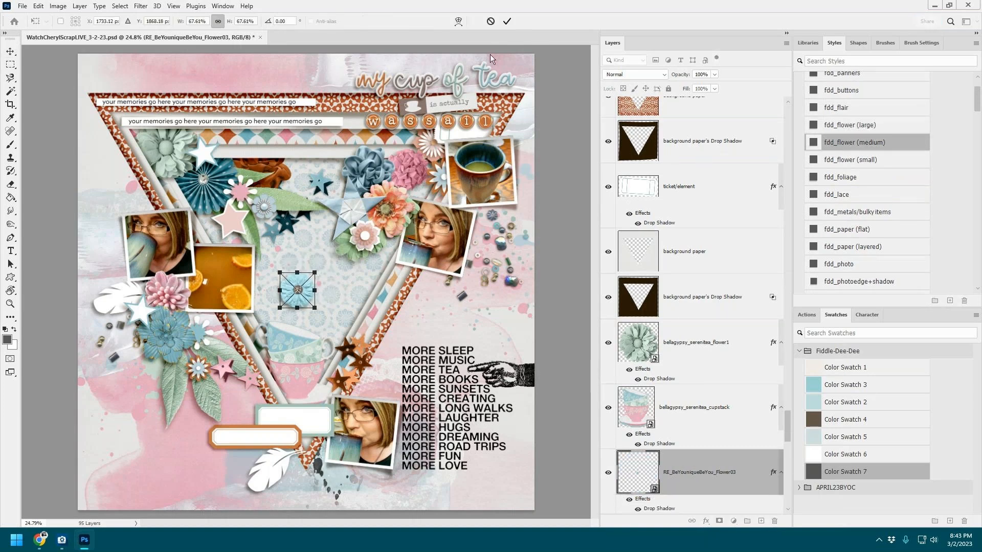
{"action": "left_click", "coordinate": [507, 21]}
{"action": "left_click_drag", "start_coordinate": [311, 290], "coordinate": [453, 178]}
{"action": "scroll", "coordinate": [700, 368], "scroll_direction": "down", "scroll_amount": 3}
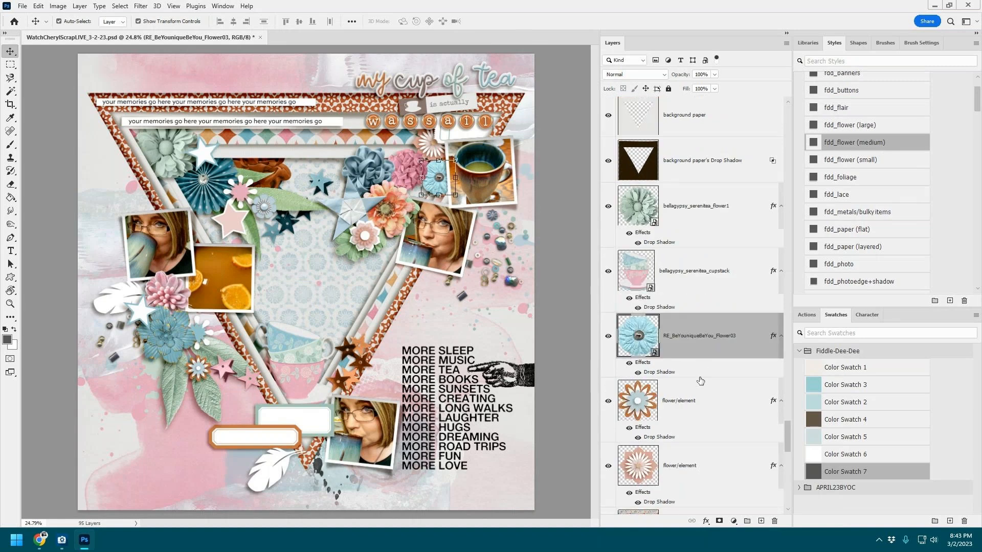
{"action": "left_click", "coordinate": [703, 393]}
{"action": "key", "text": "Delete"}
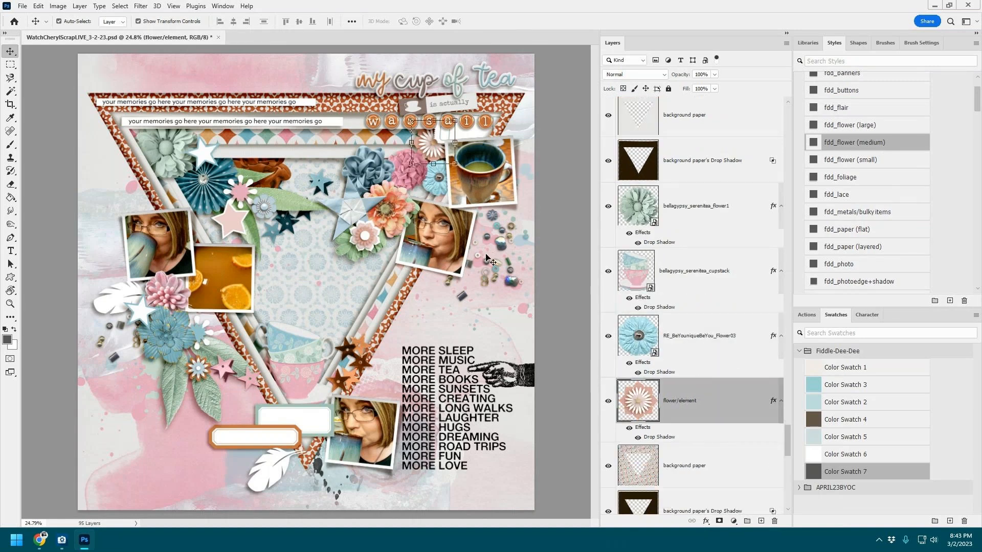
Step: Add ngd_Haven_feather04 above the left white feather's layer and style it fdd_flower (medium)
{"action": "left_click", "coordinate": [204, 154]}
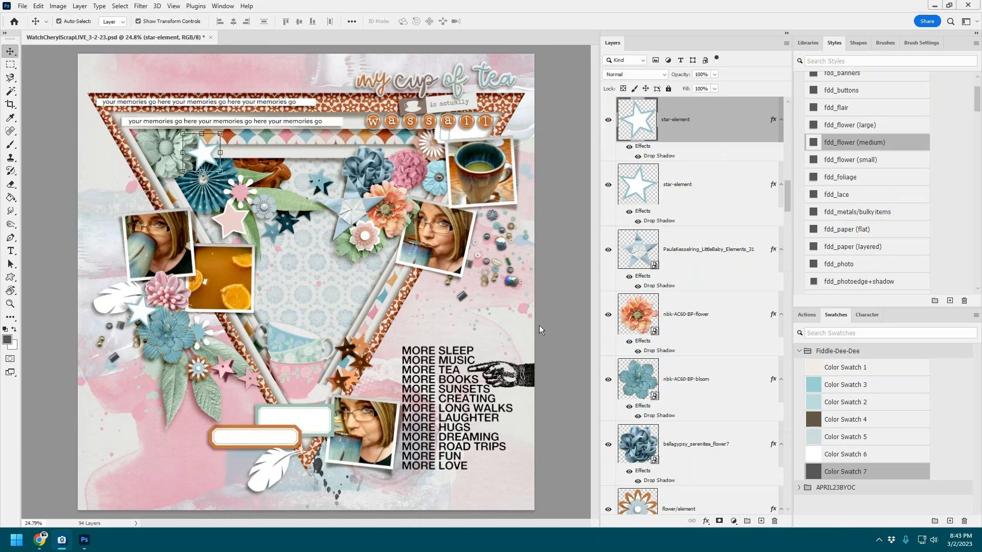
{"action": "left_click", "coordinate": [140, 293]}
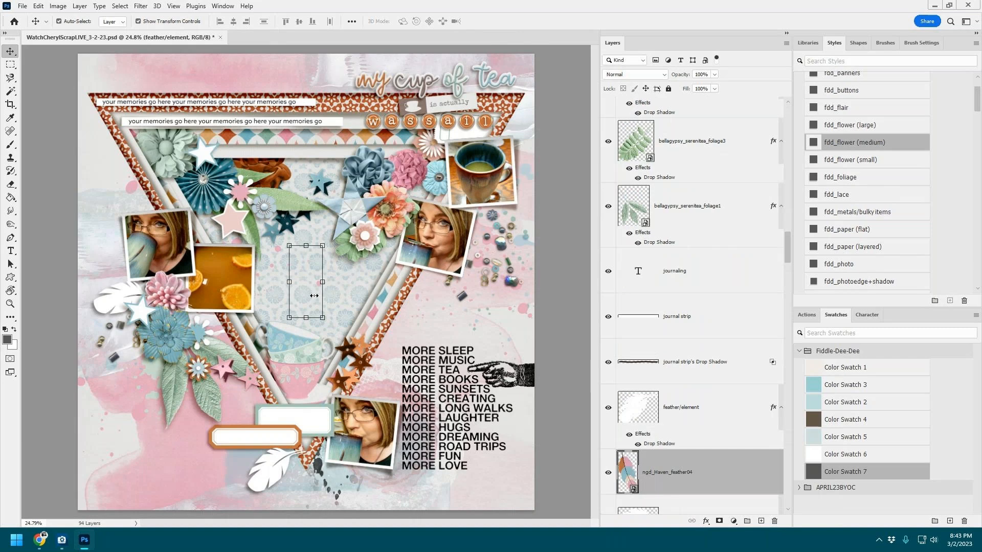
{"action": "key", "text": "ctrl+v"}
{"action": "left_click", "coordinate": [867, 143]}
Step: Rotate ngd_Haven_feather04 to about 85°, place it over the left white feather and delete that original feather
{"action": "left_click_drag", "start_coordinate": [330, 238], "coordinate": [146, 299]}
{"action": "left_click_drag", "start_coordinate": [174, 261], "coordinate": [133, 265]}
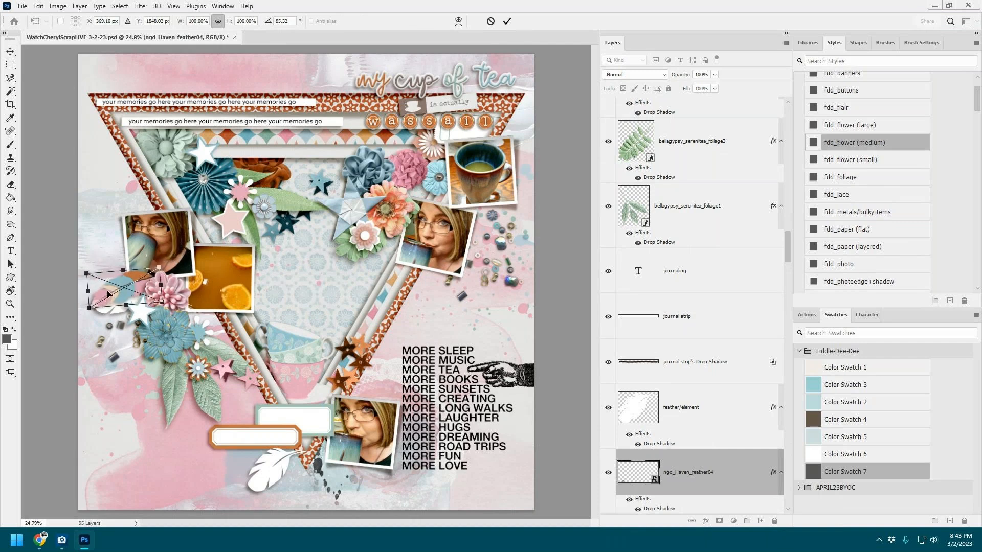
{"action": "left_click_drag", "start_coordinate": [126, 291], "coordinate": [124, 301]}
{"action": "left_click", "coordinate": [507, 21]}
{"action": "scroll", "coordinate": [685, 453], "scroll_direction": "down", "scroll_amount": 3}
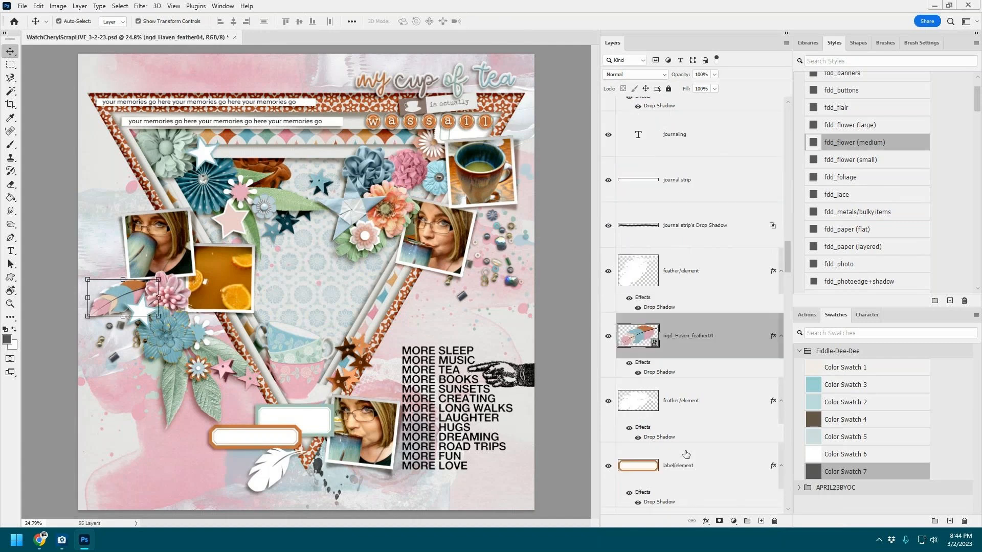
{"action": "left_click", "coordinate": [682, 399]}
{"action": "key", "text": "Delete"}
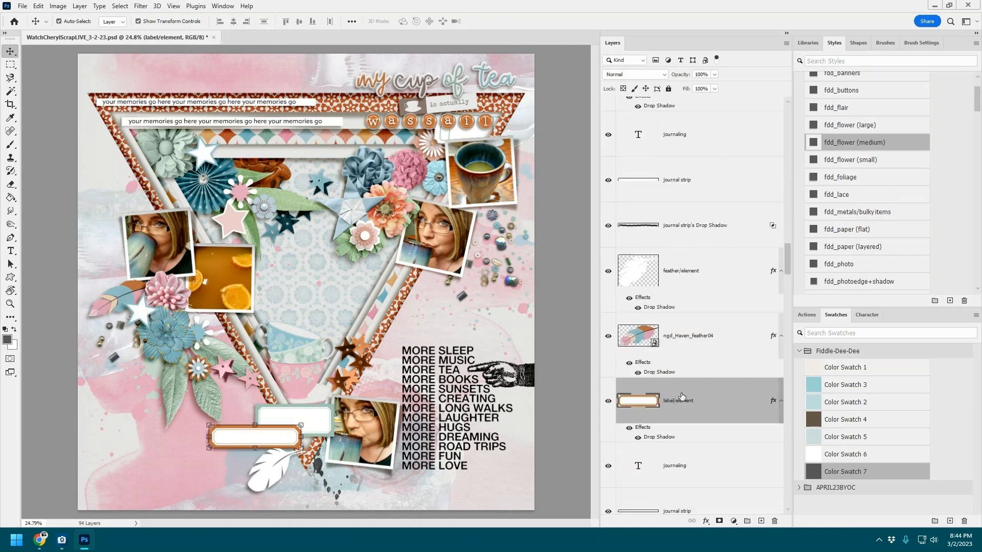
Step: Add ngd_Haven_feather03 above the remaining white feather's layer, rotate it to -134.60° and style it fdd_flower (medium)
{"action": "left_click", "coordinate": [691, 280]}
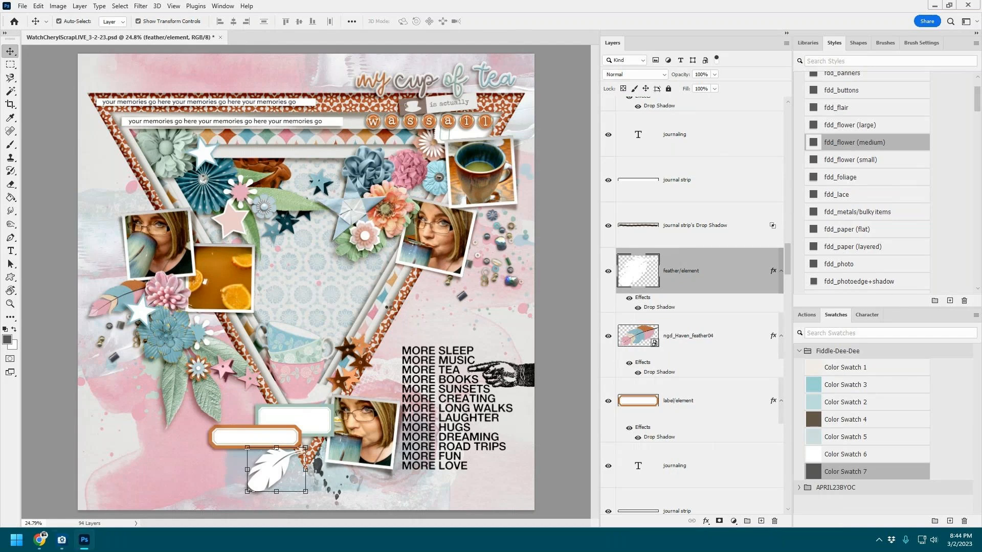
{"action": "left_click_drag", "start_coordinate": [312, 249], "coordinate": [288, 430]}
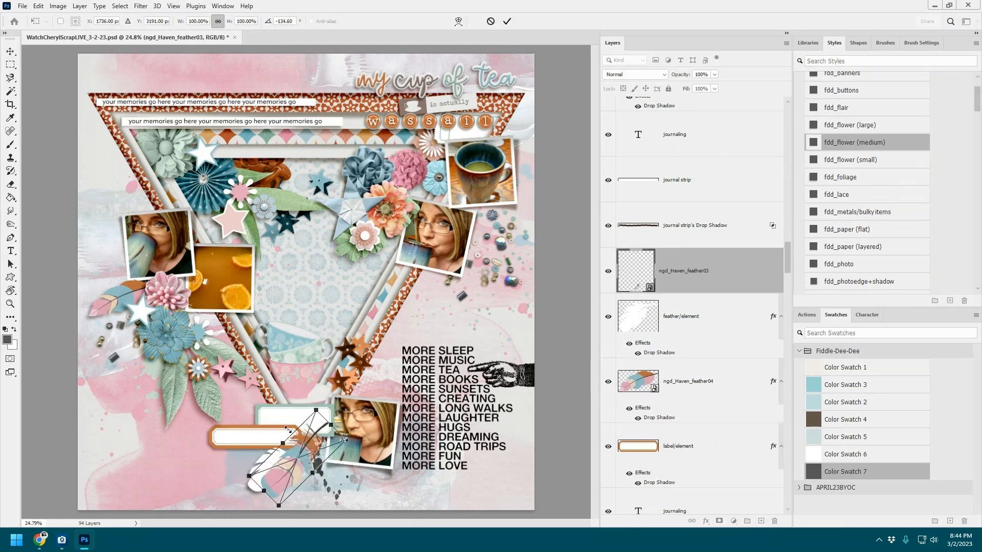
{"action": "left_click", "coordinate": [506, 21]}
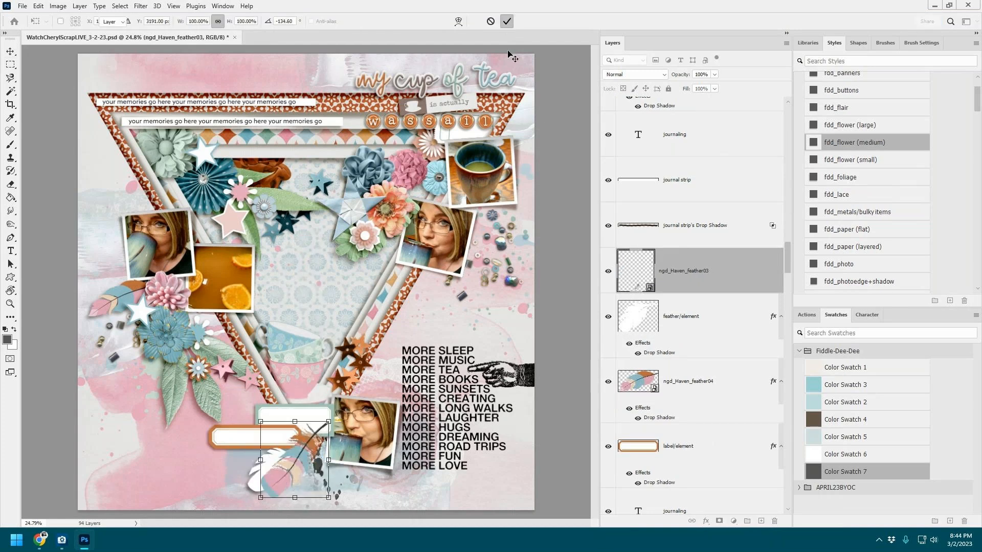
{"action": "left_click", "coordinate": [860, 148]}
Step: Rotate ngd_Haven_feather03 to about -108°, place it over the white feather below the labels and delete that original feather
{"action": "mouse_move", "coordinate": [303, 455]}
{"action": "left_mouse_down"}
{"action": "mouse_move", "coordinate": [289, 474]}
{"action": "mouse_move", "coordinate": [291, 455]}
{"action": "left_mouse_up"}
{"action": "left_click_drag", "start_coordinate": [329, 415], "coordinate": [335, 440]}
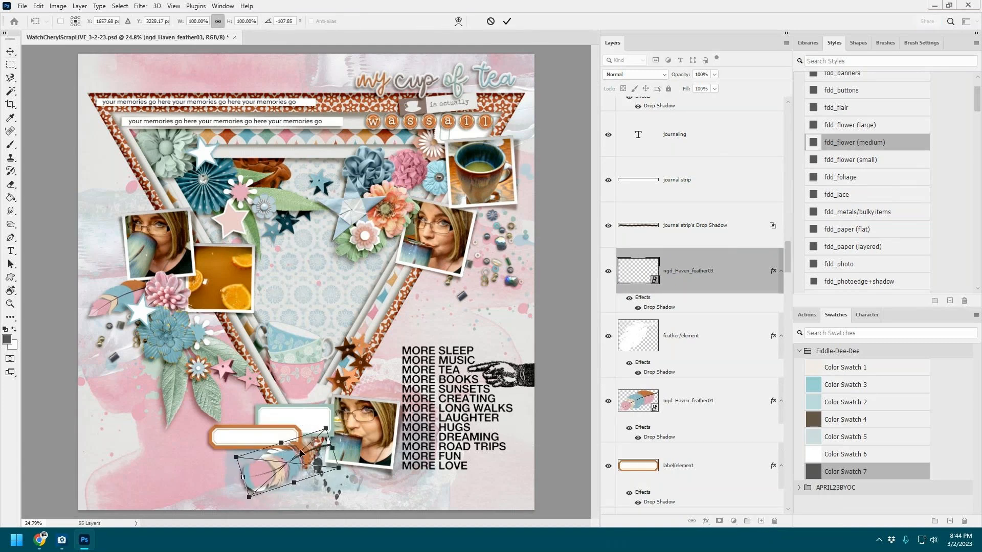
{"action": "left_click", "coordinate": [507, 22]}
{"action": "left_click", "coordinate": [679, 333]}
{"action": "key", "text": "Delete"}
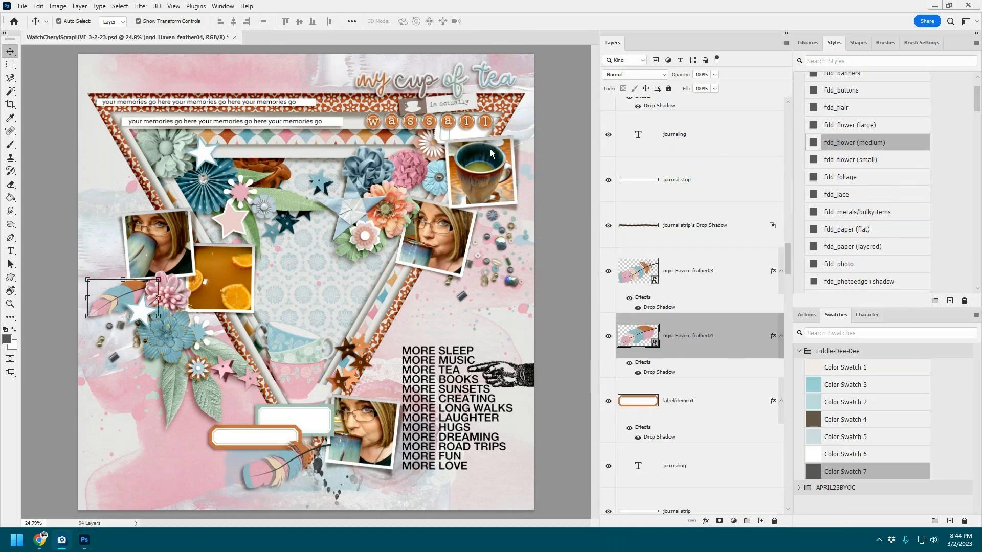
Step: Add ngd_Haven_flower04a above the white template flower near the teacup photo's upper corner and style it fdd_flower (medium)
{"action": "left_click", "coordinate": [431, 145]}
{"action": "left_click_drag", "start_coordinate": [981, 243], "coordinate": [216, 233]}
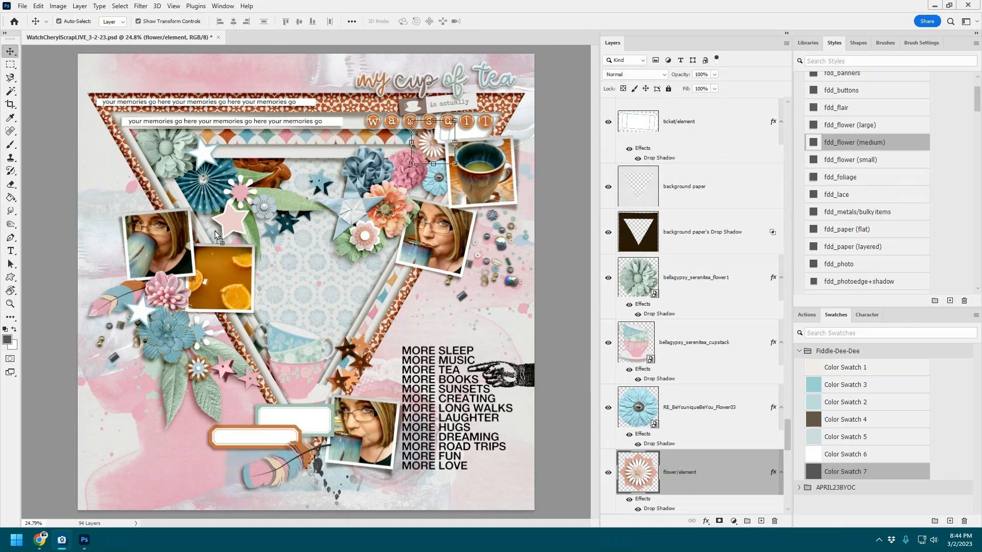
{"action": "left_click", "coordinate": [841, 143]}
Step: Scale the orange flower to about 49.56%, place it beside the teacup photo's upper corner and delete the template flower underneath
{"action": "left_click_drag", "start_coordinate": [339, 248], "coordinate": [305, 282]}
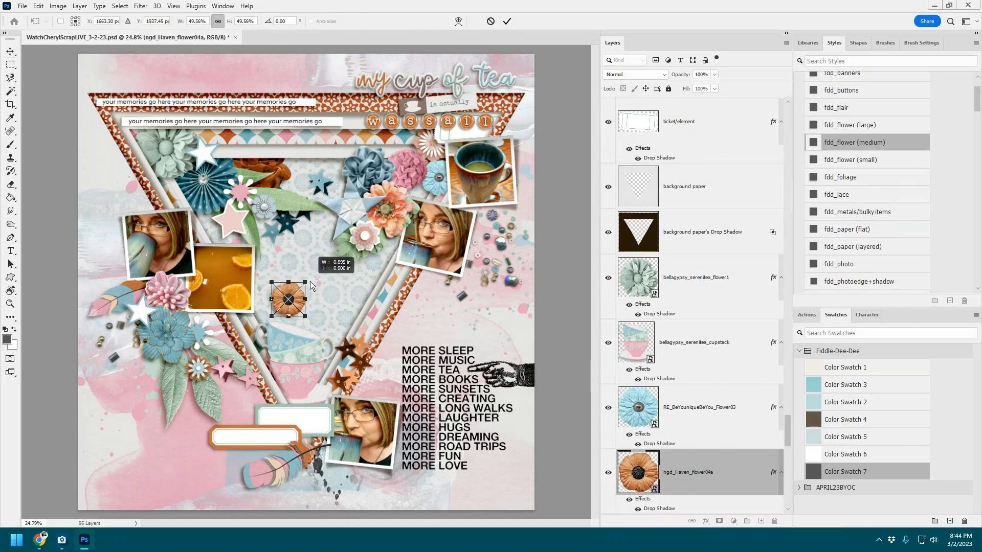
{"action": "left_click", "coordinate": [506, 22]}
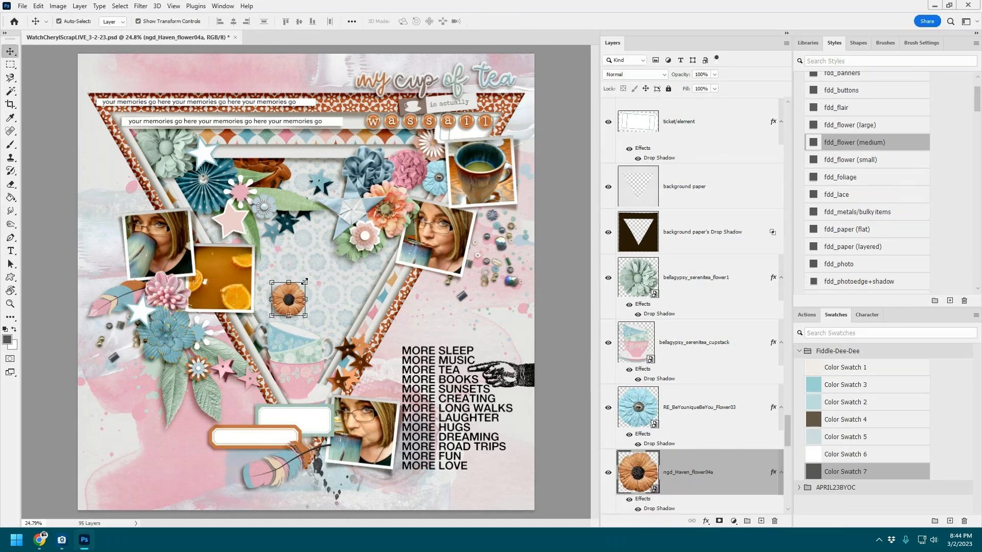
{"action": "left_click_drag", "start_coordinate": [298, 299], "coordinate": [440, 147]}
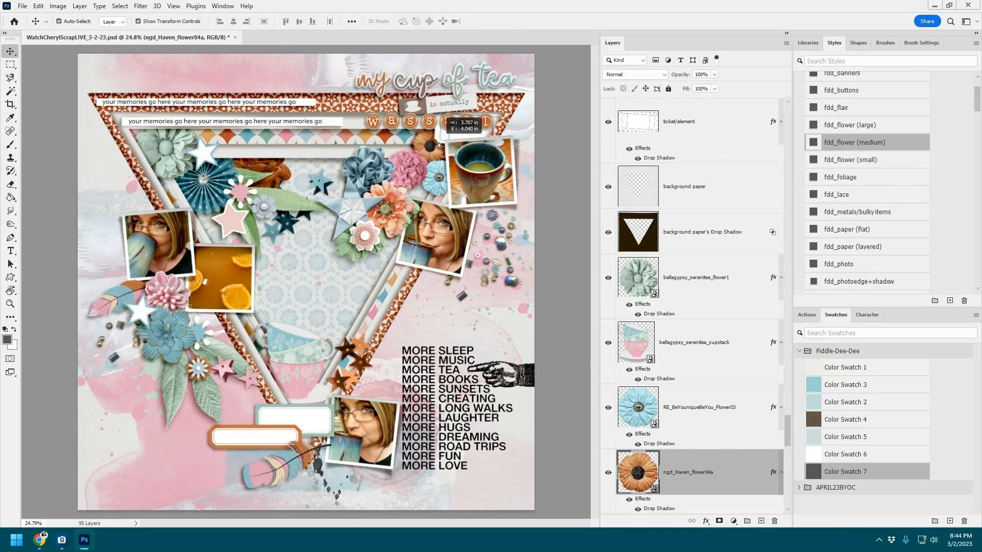
{"action": "scroll", "coordinate": [691, 358], "scroll_direction": "down", "scroll_amount": 3}
{"action": "left_click", "coordinate": [707, 392]}
{"action": "key", "text": "Delete"}
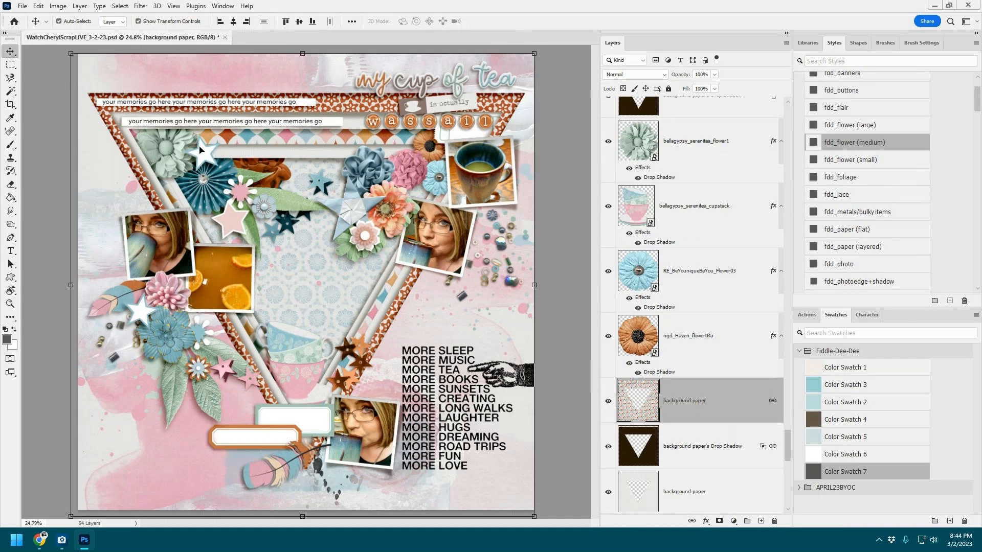
Step: Add ngd_Haven_flower01 above the orange-and-white template flower on the leaves and style it fdd_flower (small)
{"action": "left_click", "coordinate": [201, 380]}
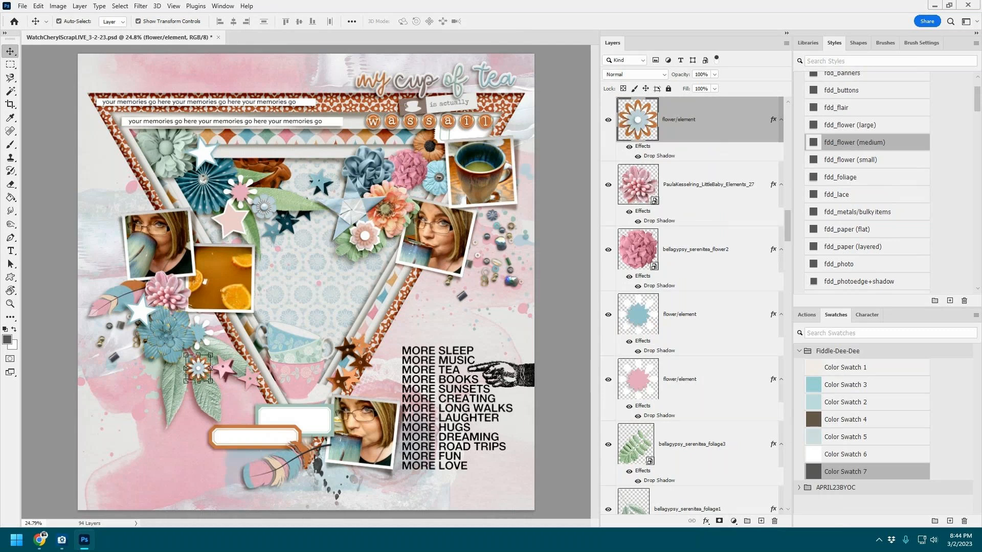
{"action": "left_click_drag", "start_coordinate": [397, 302], "coordinate": [424, 331]}
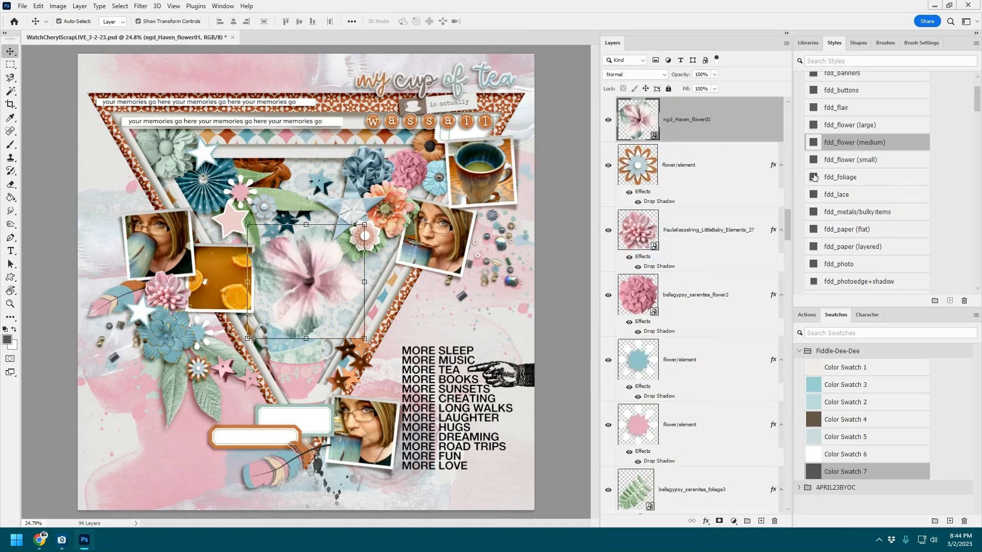
{"action": "left_click_drag", "start_coordinate": [854, 159], "coordinate": [669, 169]}
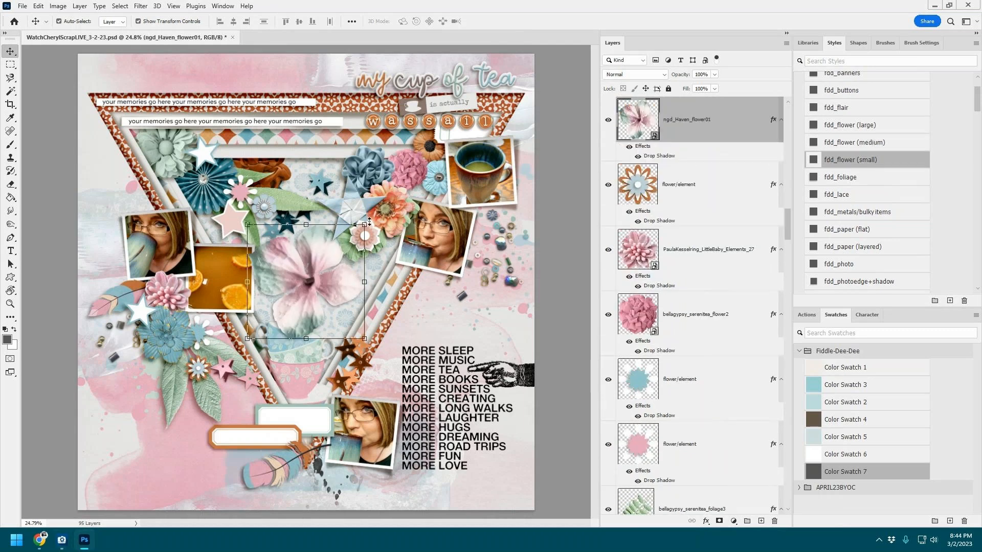
Step: Scale ngd_Haven_flower01 to 34.41%, place it on the leaves and delete the template flower underneath
{"action": "key", "text": "ctrl+t"}
{"action": "left_click_drag", "start_coordinate": [364, 224], "coordinate": [212, 377]}
{"action": "left_click", "coordinate": [507, 21]}
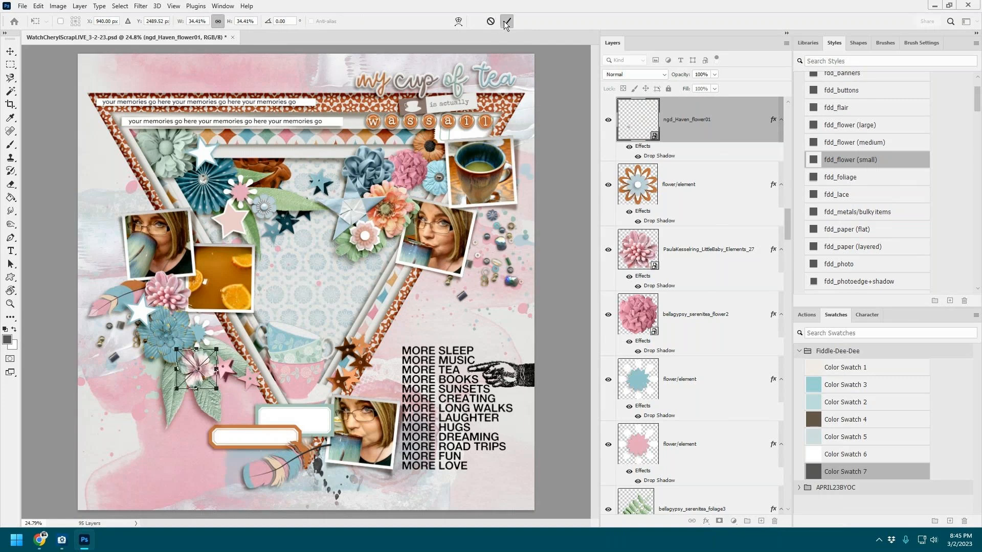
{"action": "left_click", "coordinate": [710, 188]}
{"action": "key", "text": "Delete"}
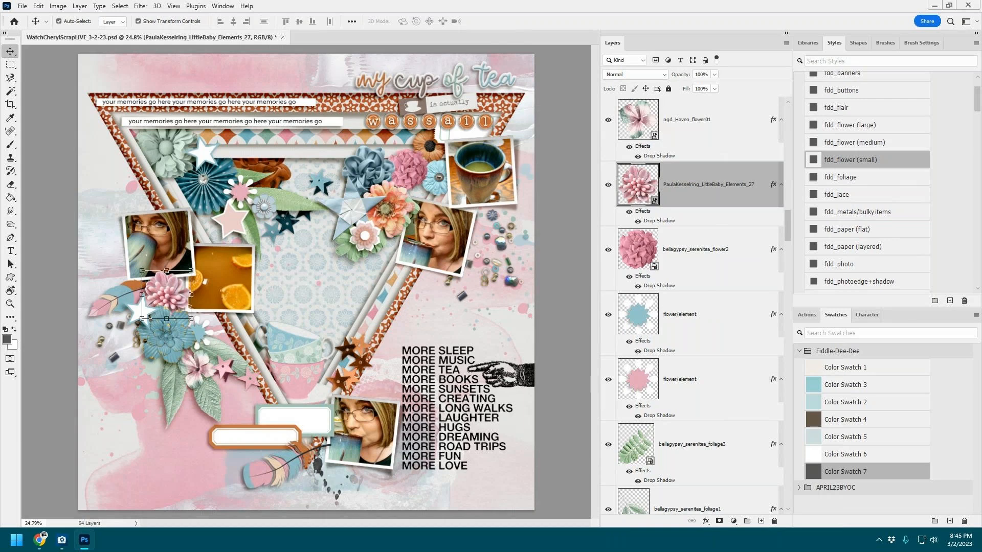
Step: Add ngd_Haven_flower05a above the pink template flower below the peach bloom and style it fdd_flower (medium)
{"action": "key", "text": "alt+Tab"}
{"action": "left_click", "coordinate": [572, 265]}
{"action": "left_click", "coordinate": [367, 237]}
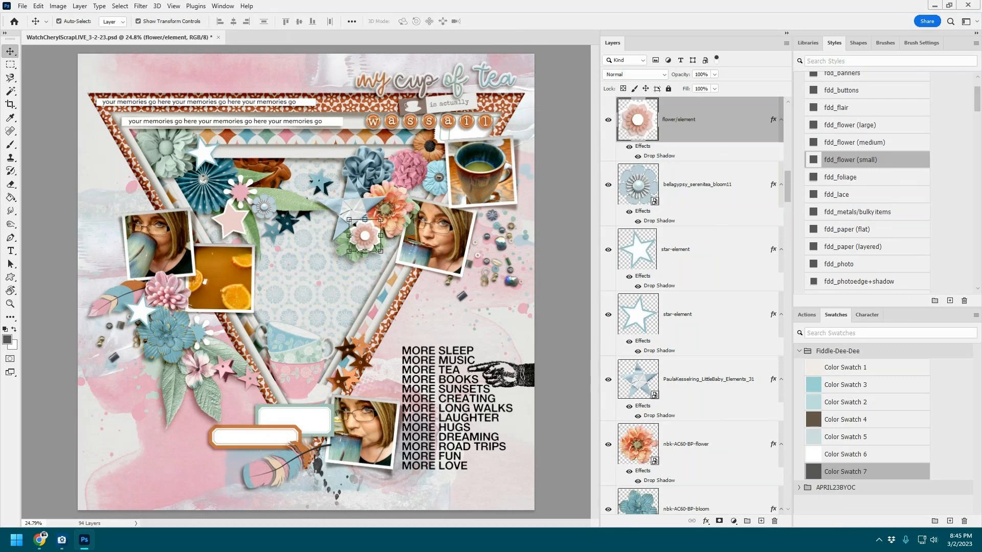
{"action": "key", "text": "alt+Tab"}
{"action": "left_click_drag", "start_coordinate": [338, 324], "coordinate": [339, 325]}
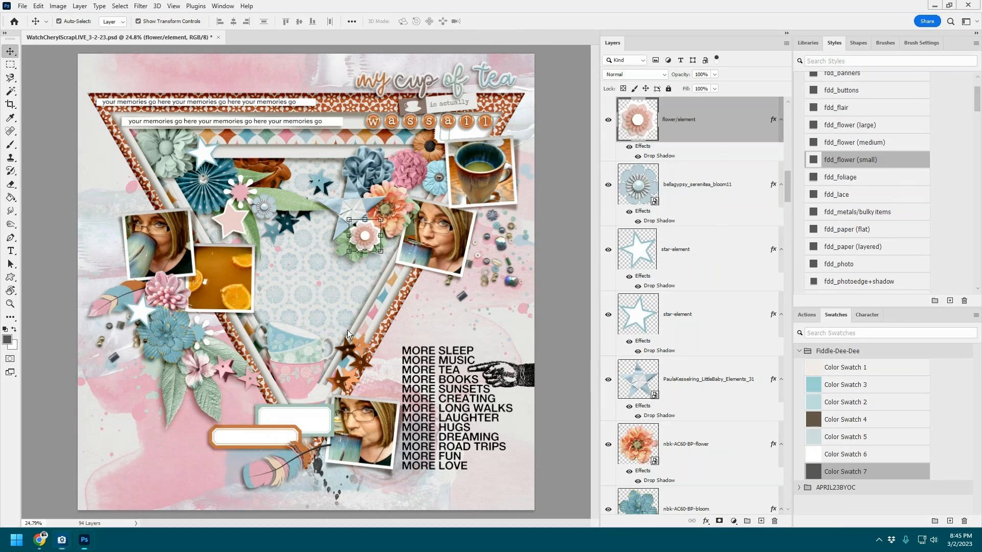
{"action": "left_click", "coordinate": [881, 141]}
Step: Place ngd_Haven_flower05a over the pink template flower below the peach bloom and delete that template flower
{"action": "mouse_move", "coordinate": [361, 228]}
{"action": "left_mouse_down"}
{"action": "mouse_move", "coordinate": [283, 304]}
{"action": "mouse_move", "coordinate": [371, 232]}
{"action": "left_mouse_up"}
{"action": "left_click", "coordinate": [507, 21]}
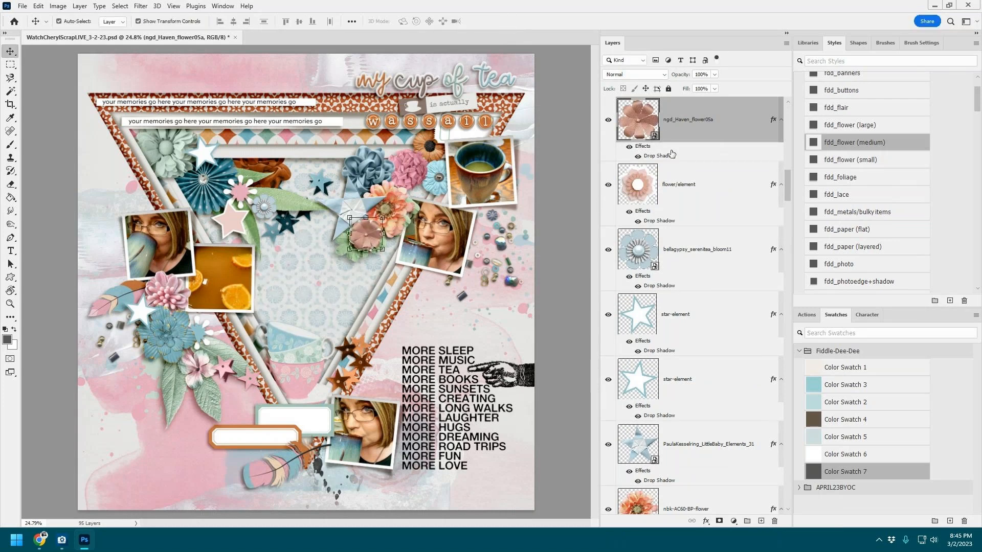
{"action": "left_click", "coordinate": [678, 184]}
{"action": "key", "text": "Delete"}
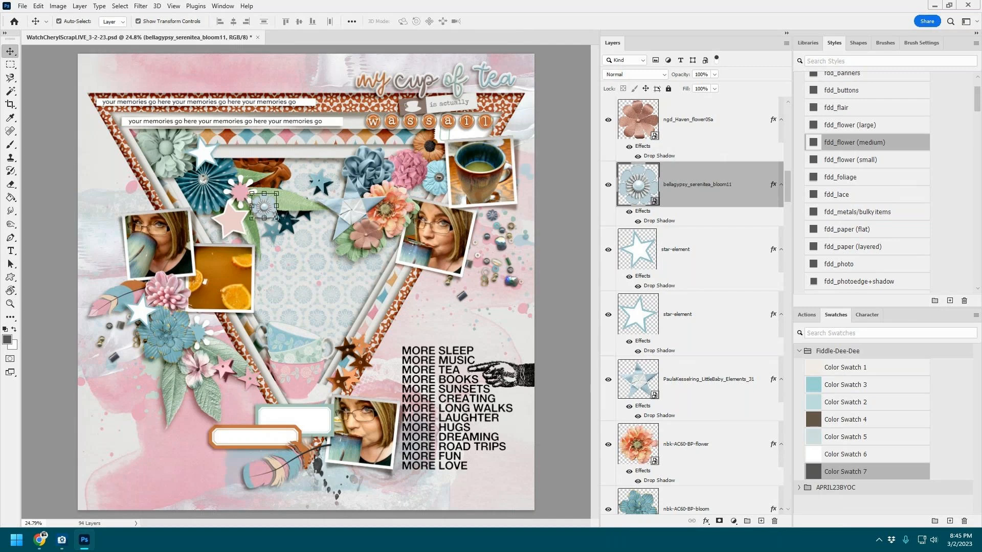
Step: Try ngd_Haven_bookplate01 over the orange label, and delete the bookplate layer
{"action": "key", "text": "alt+Tab"}
{"action": "left_click", "coordinate": [242, 442]}
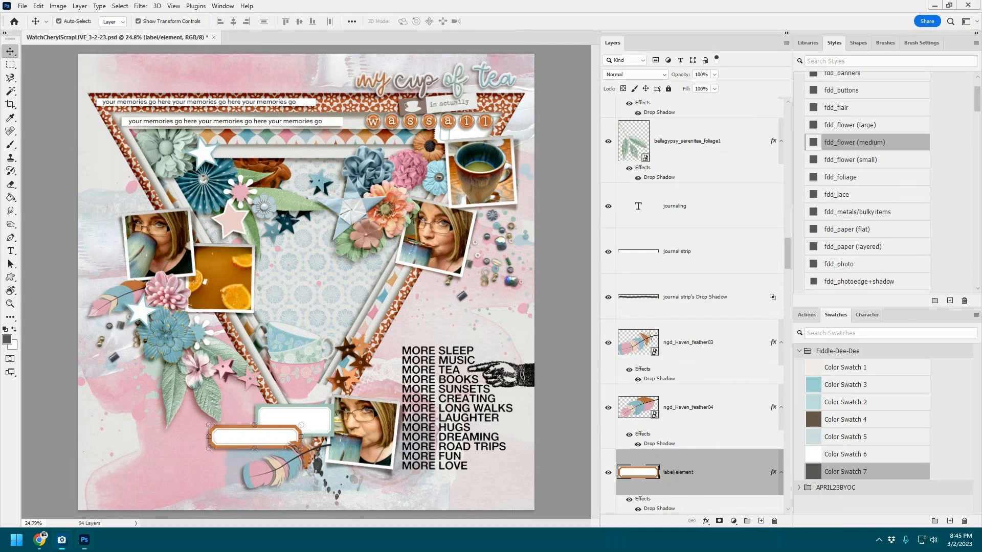
{"action": "key", "text": "ctrl+v"}
{"action": "left_click_drag", "start_coordinate": [357, 285], "coordinate": [314, 438]}
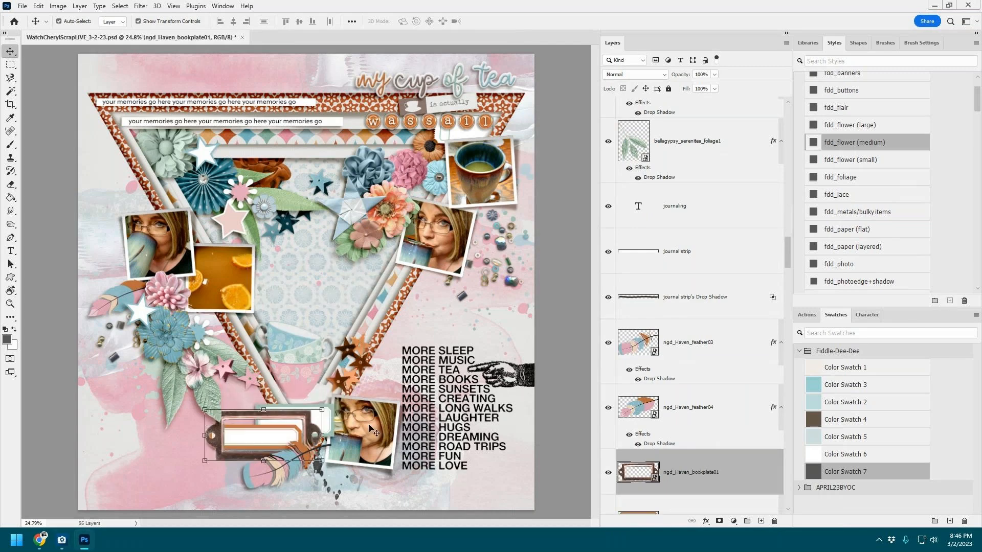
{"action": "right_click", "coordinate": [729, 472]}
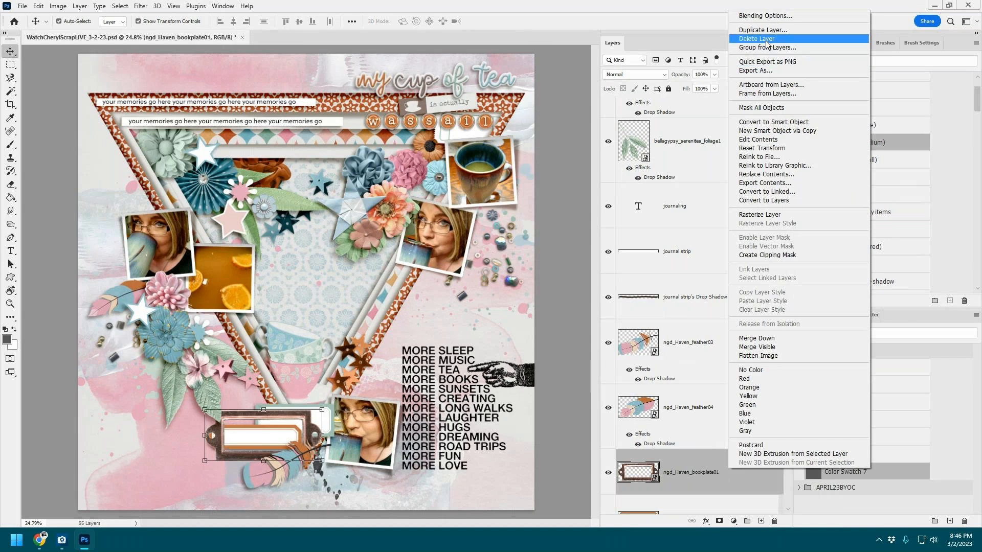
{"action": "left_click", "coordinate": [767, 41]}
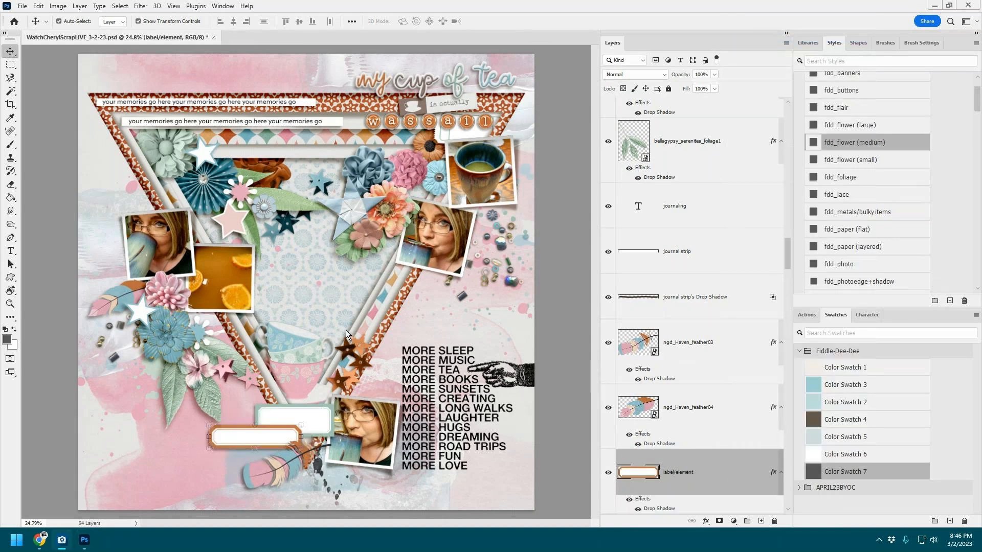
Step: Bring in ngd_Haven_bookplate01 again, shrink and tilt it slightly, and frame the MORE TEA line of the word list
{"action": "left_click", "coordinate": [291, 375]}
{"action": "key", "text": "ctrl+z"}
{"action": "left_click_drag", "start_coordinate": [350, 279], "coordinate": [498, 348]}
{"action": "left_click", "coordinate": [508, 23]}
{"action": "key", "text": "ctrl+t"}
{"action": "left_click", "coordinate": [508, 23]}
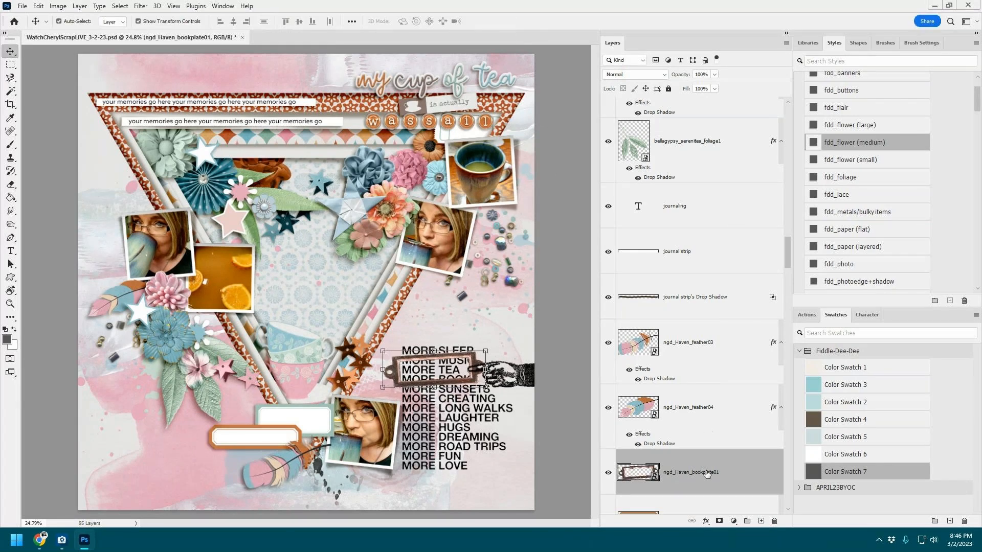
Step: Move the ngd_Haven_bookplate01 layer to the top of the layer stack
{"action": "left_click_drag", "start_coordinate": [707, 474], "coordinate": [713, 146]}
{"action": "scroll", "coordinate": [722, 282], "scroll_direction": "up", "scroll_amount": 4}
{"action": "left_click_drag", "start_coordinate": [718, 348], "coordinate": [718, 123]}
{"action": "scroll", "coordinate": [730, 226], "scroll_direction": "up", "scroll_amount": 3}
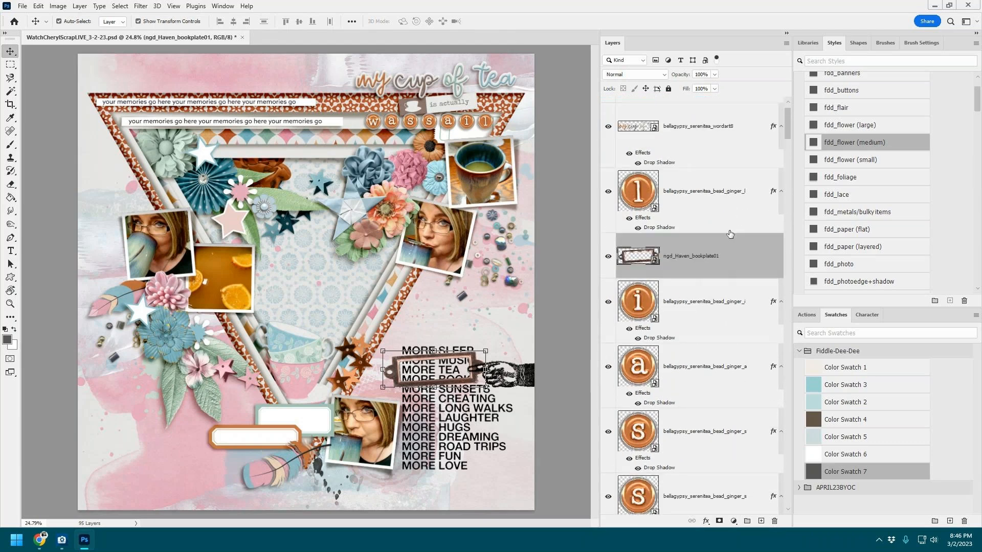
{"action": "left_click_drag", "start_coordinate": [726, 302], "coordinate": [729, 123]}
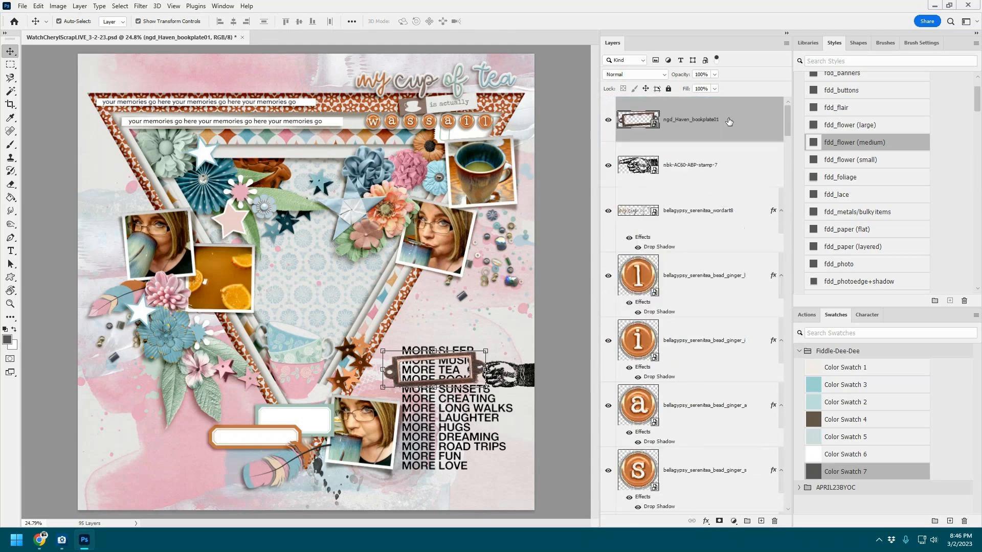
Step: Move the pointing-hand stamp's layer down among the splatter layers above the background papers, and style the bookplate fdd_metals/bulky items
{"action": "left_click", "coordinate": [709, 177]}
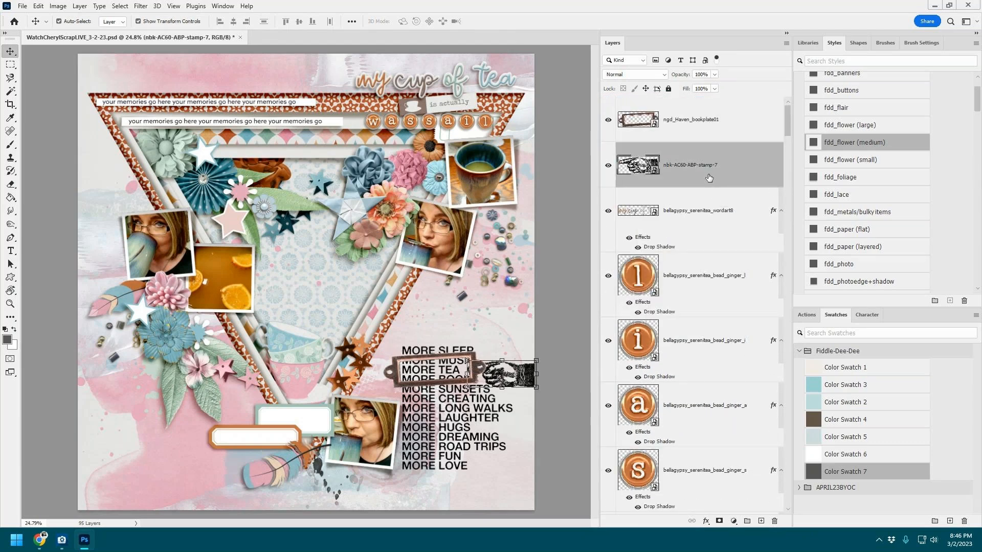
{"action": "key", "text": "ctrl+shift+bracketleft"}
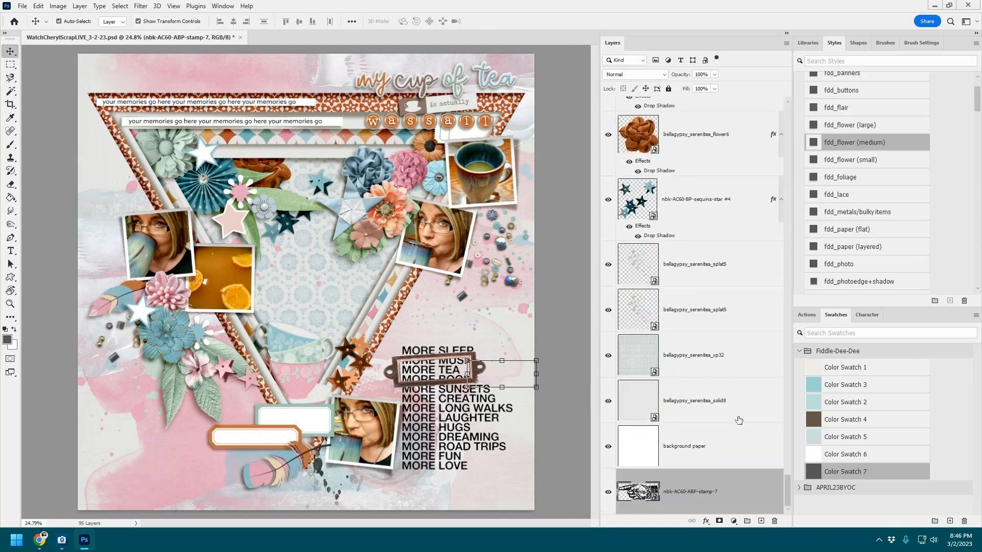
{"action": "mouse_move", "coordinate": [730, 495]}
{"action": "left_mouse_down"}
{"action": "mouse_move", "coordinate": [726, 71]}
{"action": "mouse_move", "coordinate": [726, 307]}
{"action": "mouse_move", "coordinate": [728, 284]}
{"action": "left_mouse_up"}
{"action": "left_click", "coordinate": [394, 371]}
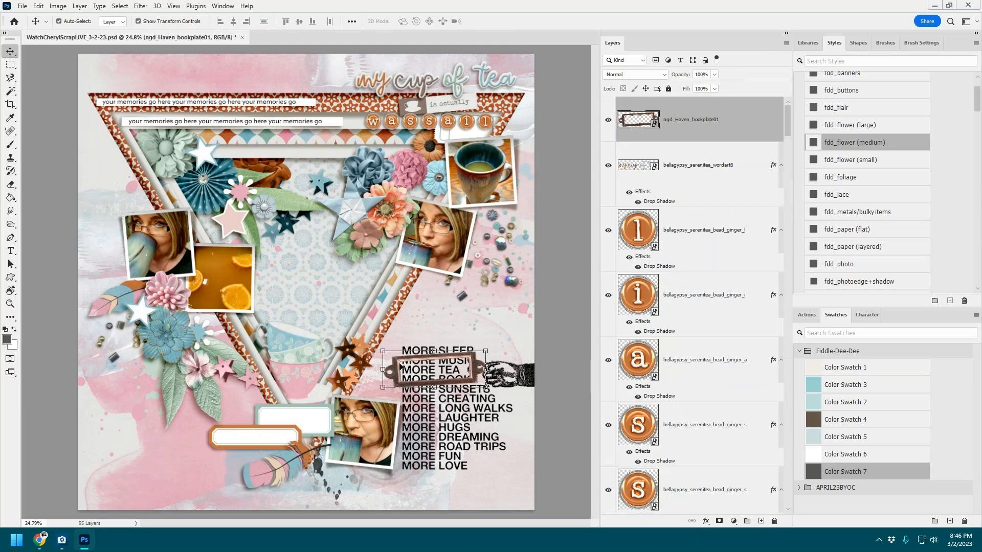
{"action": "left_click", "coordinate": [849, 211]}
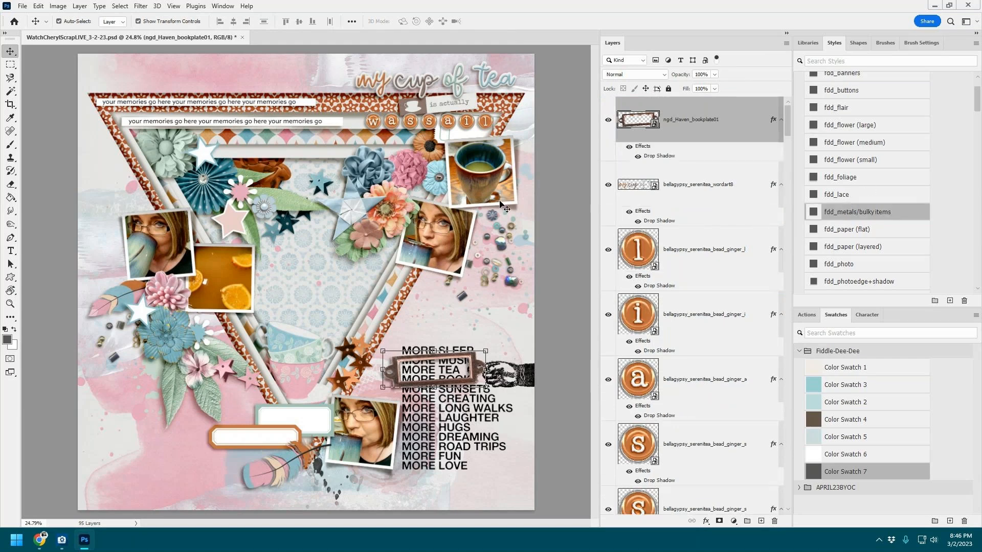
Step: Add soco_happygarden_flower05 above the template flower beside the blue bloom under the orange-slice photo and style it fdd_flower (small)
{"action": "key", "text": "alt+Tab"}
{"action": "left_click", "coordinate": [204, 337]}
{"action": "left_click_drag", "start_coordinate": [981, 269], "coordinate": [324, 324]}
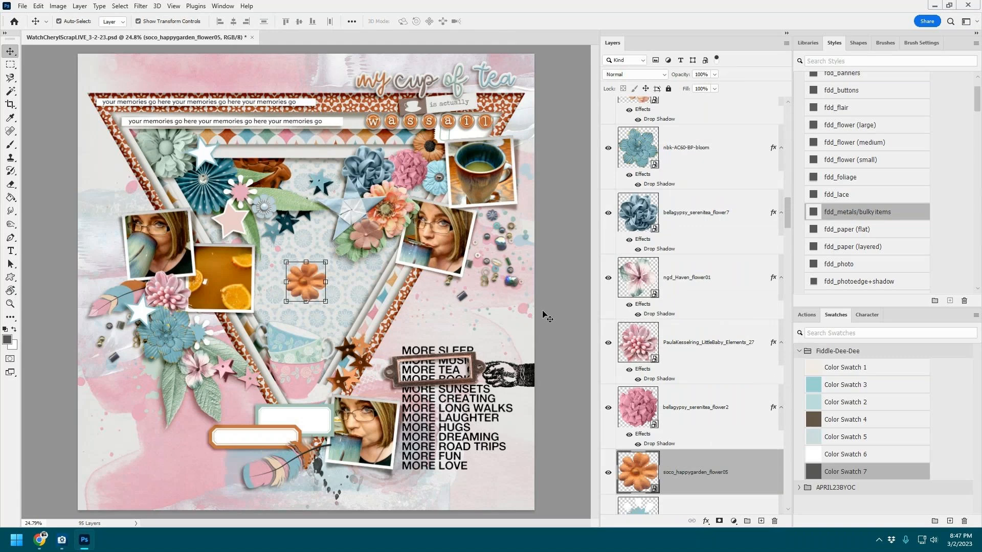
{"action": "left_click", "coordinate": [859, 160]}
Step: Shrink soco_happygarden_flower05, place it beside the blue bloom and delete the template flower underneath
{"action": "left_click_drag", "start_coordinate": [309, 280], "coordinate": [208, 328]}
{"action": "left_click", "coordinate": [505, 23]}
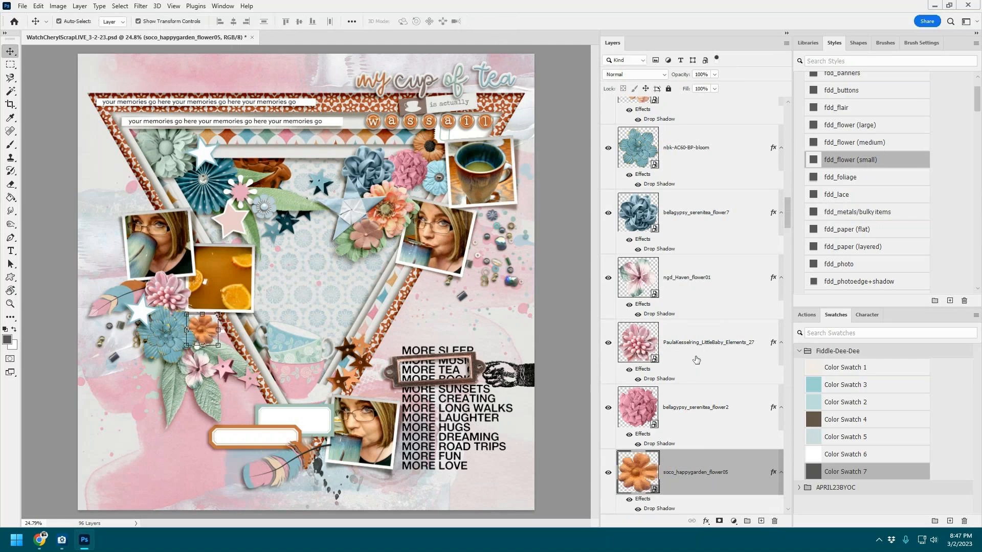
{"action": "scroll", "coordinate": [695, 358], "scroll_direction": "down", "scroll_amount": 3}
{"action": "left_click", "coordinate": [703, 347]}
{"action": "key", "text": "Delete"}
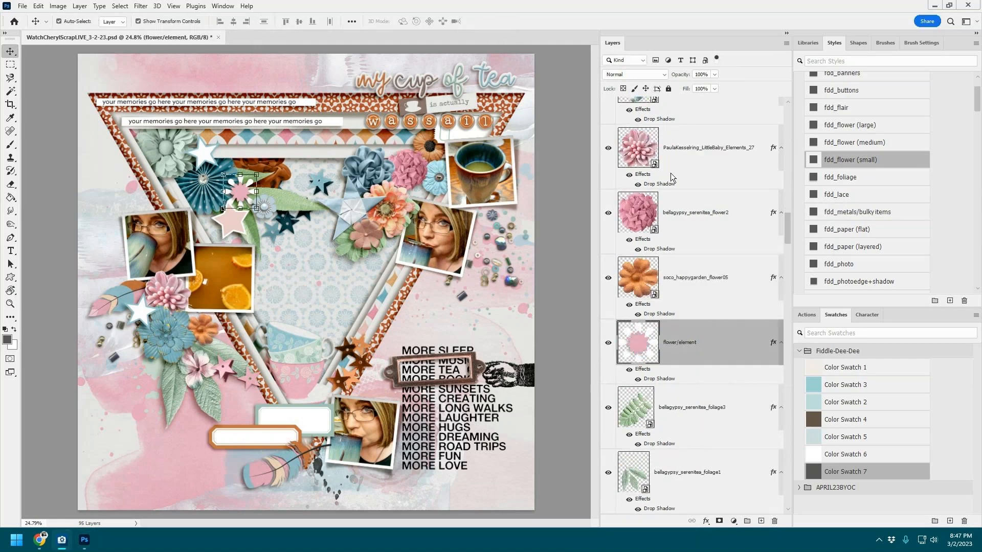
Step: Add soco_happygarden_flower02 above the pink-and-white template flower beside the blue paper fan and style it fdd_flower (small)
{"action": "left_click_drag", "start_coordinate": [981, 243], "coordinate": [346, 244]}
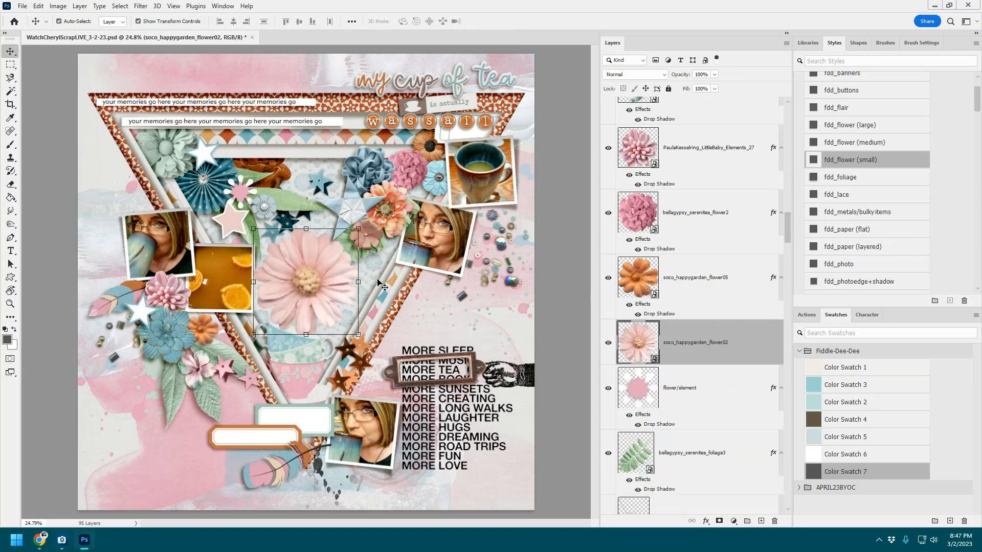
{"action": "left_click", "coordinate": [859, 162]}
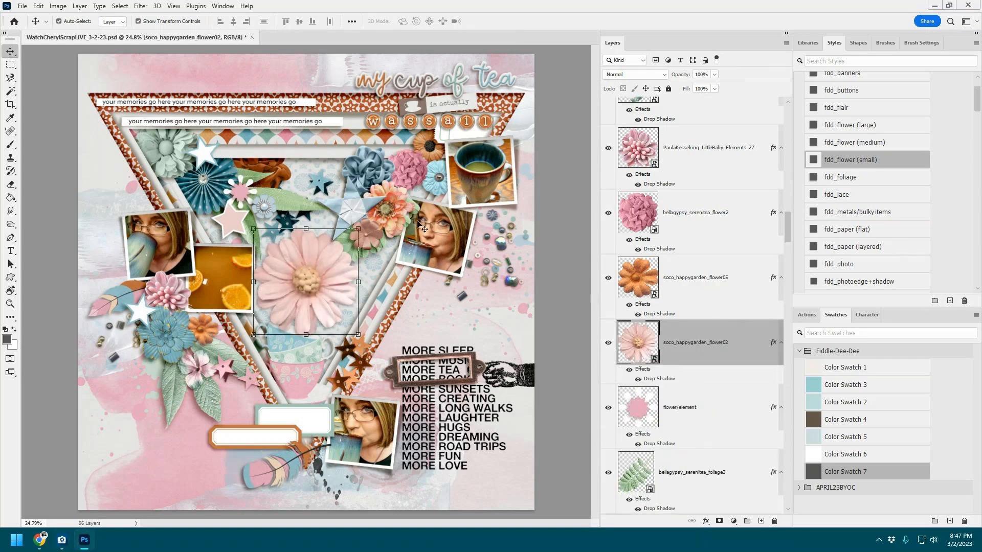
Step: Replace the pink-and-white template flower beside the blue paper fan with a shrunken soco_happygarden_flower02 styled fdd_flower (medium)
{"action": "left_click", "coordinate": [859, 144]}
{"action": "left_click_drag", "start_coordinate": [358, 229], "coordinate": [261, 169]}
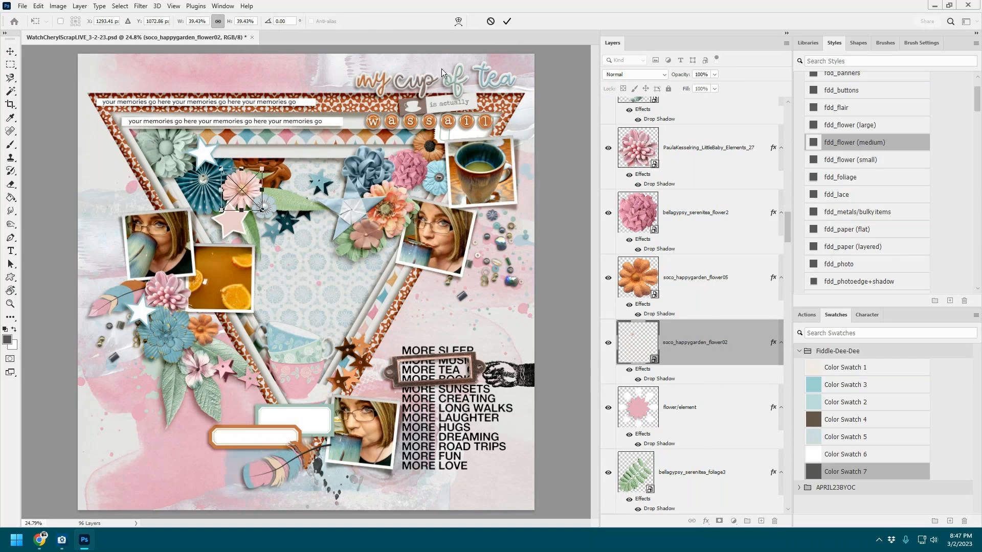
{"action": "left_click", "coordinate": [506, 21]}
{"action": "left_click", "coordinate": [695, 408]}
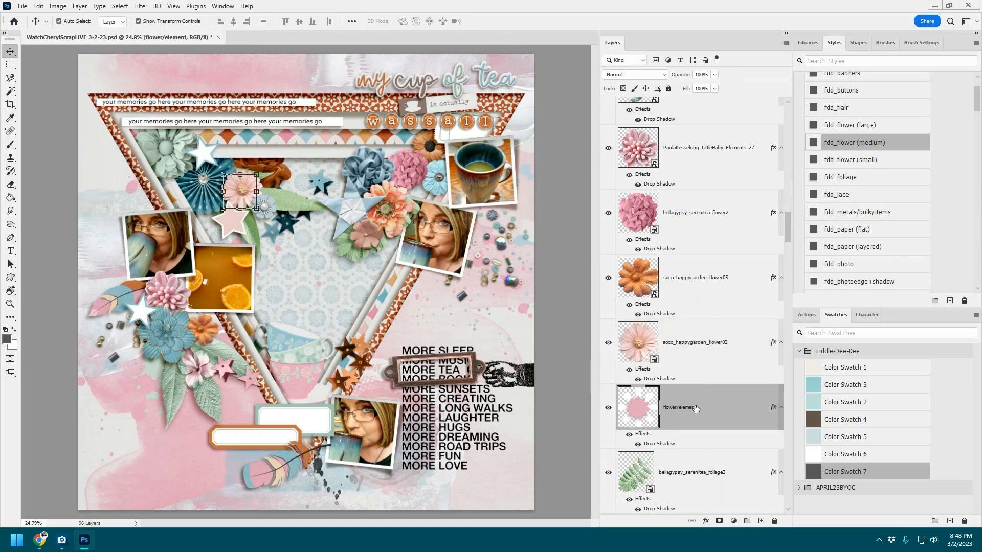
{"action": "key", "text": "Delete"}
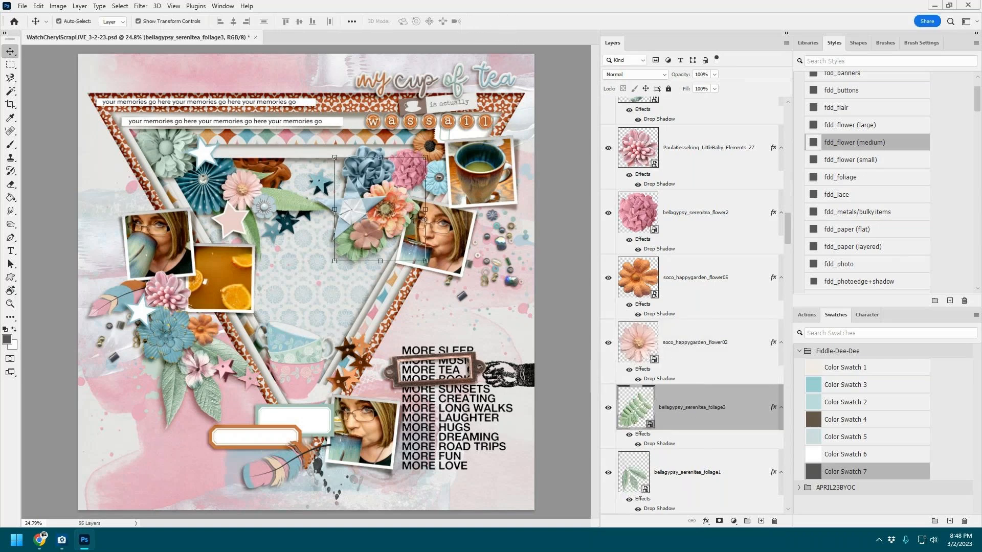
Step: Replace the orange-framed template label with the soco_happygarden_wordbit14_goodformysoul word strip, styled fdd_paper (flat)
{"action": "key", "text": "alt+Tab"}
{"action": "left_click_drag", "start_coordinate": [288, 228], "coordinate": [314, 244]}
{"action": "left_click_drag", "start_coordinate": [328, 285], "coordinate": [275, 446]}
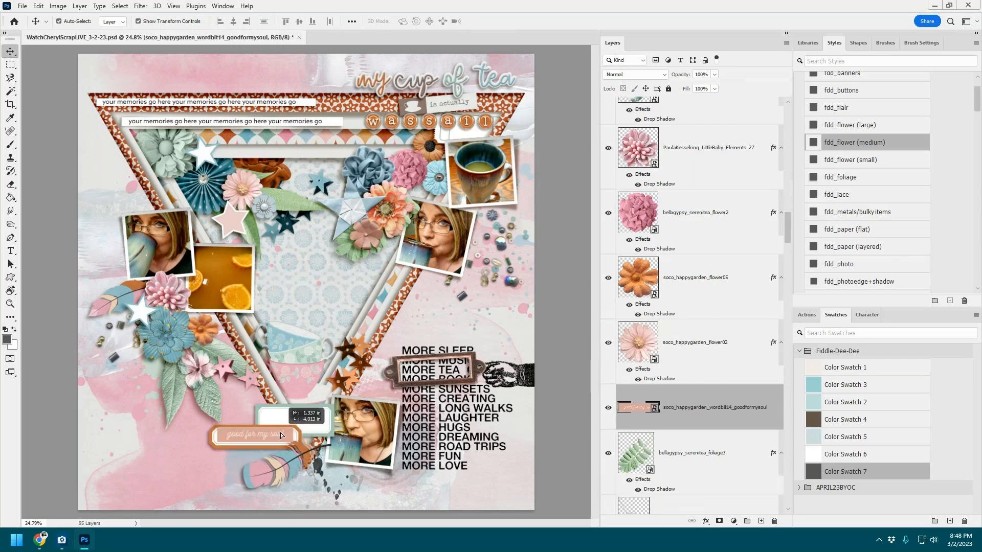
{"action": "left_click", "coordinate": [869, 231]}
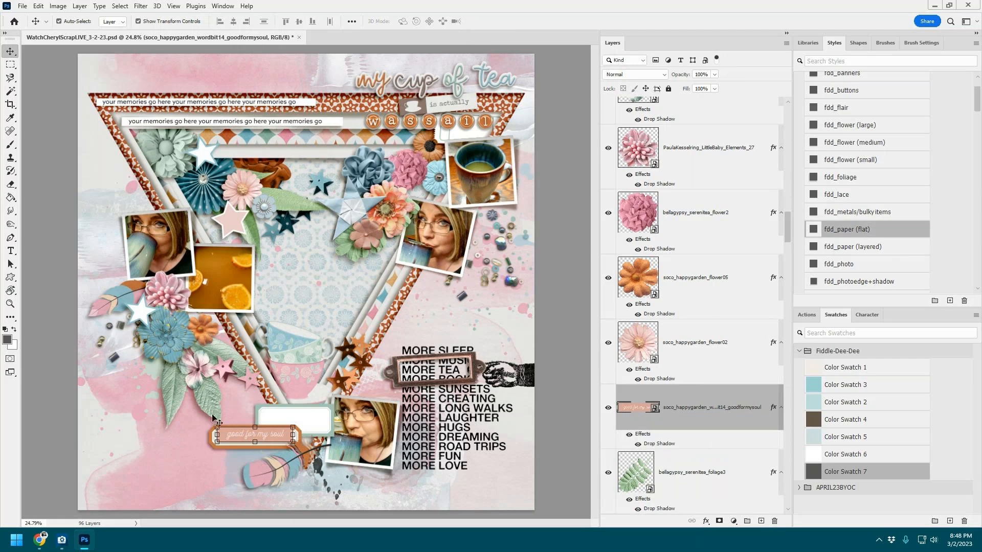
{"action": "left_click", "coordinate": [213, 440]}
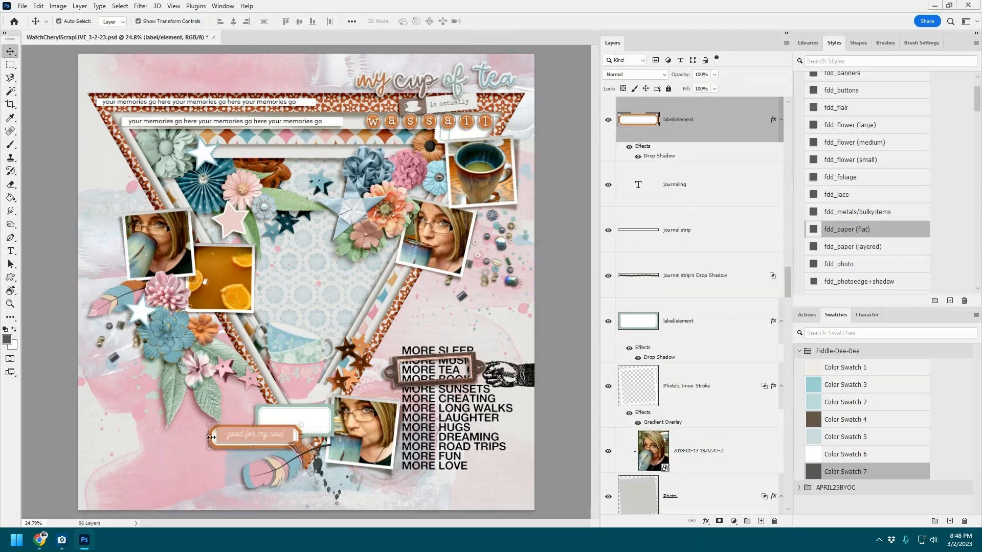
{"action": "key", "text": "Delete"}
Step: Place the rjefferies-assembles-phlox-jprompts-04d word art over the blue-framed template label and delete that label
{"action": "left_click", "coordinate": [328, 428]}
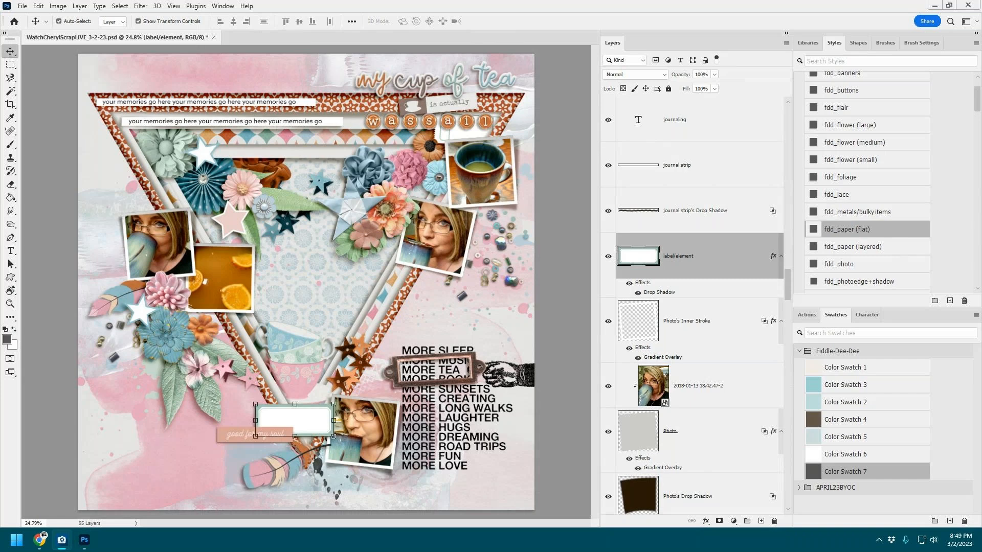
{"action": "left_click_drag", "start_coordinate": [335, 283], "coordinate": [322, 415]}
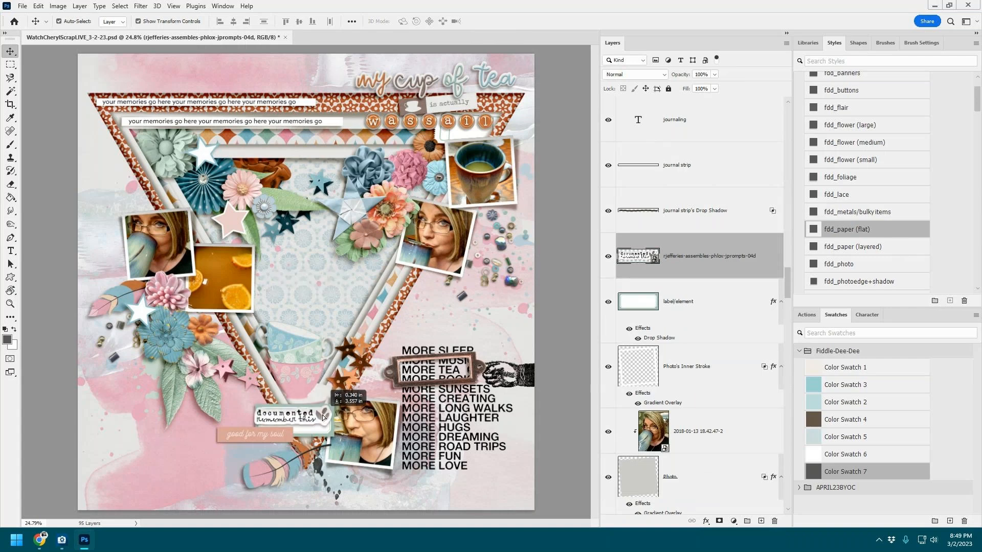
{"action": "left_click", "coordinate": [702, 305]}
{"action": "key", "text": "Delete"}
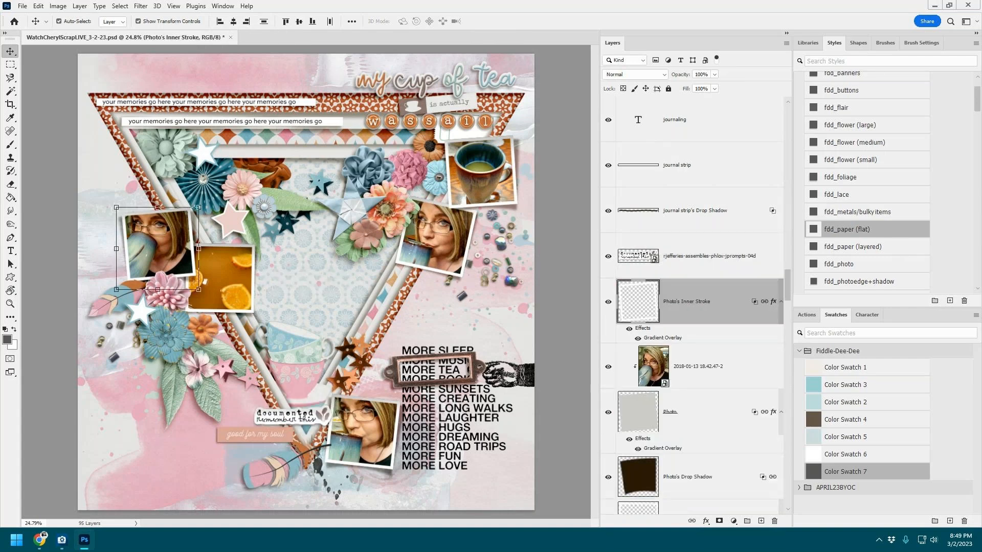
{"action": "left_click", "coordinate": [201, 155]}
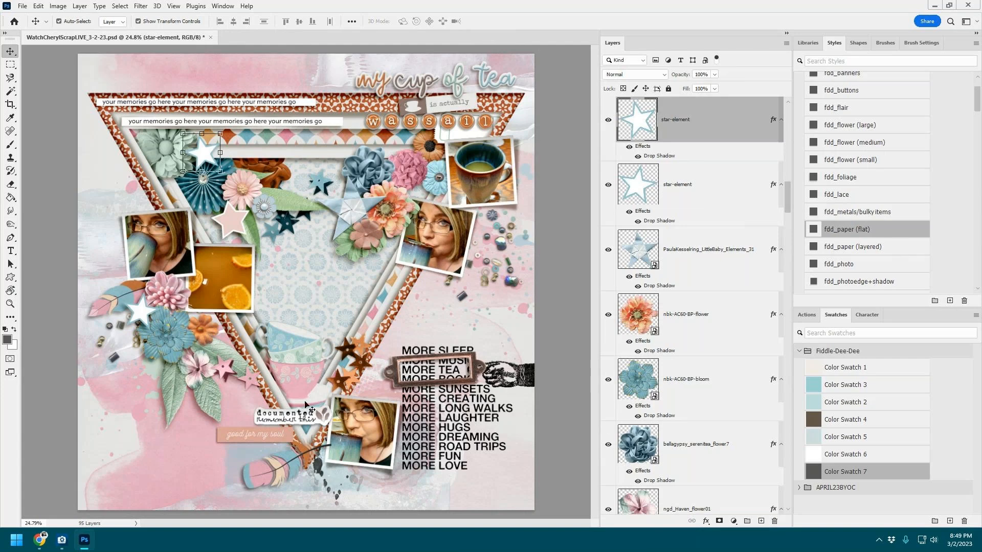
{"action": "left_click_drag", "start_coordinate": [312, 352], "coordinate": [317, 357]}
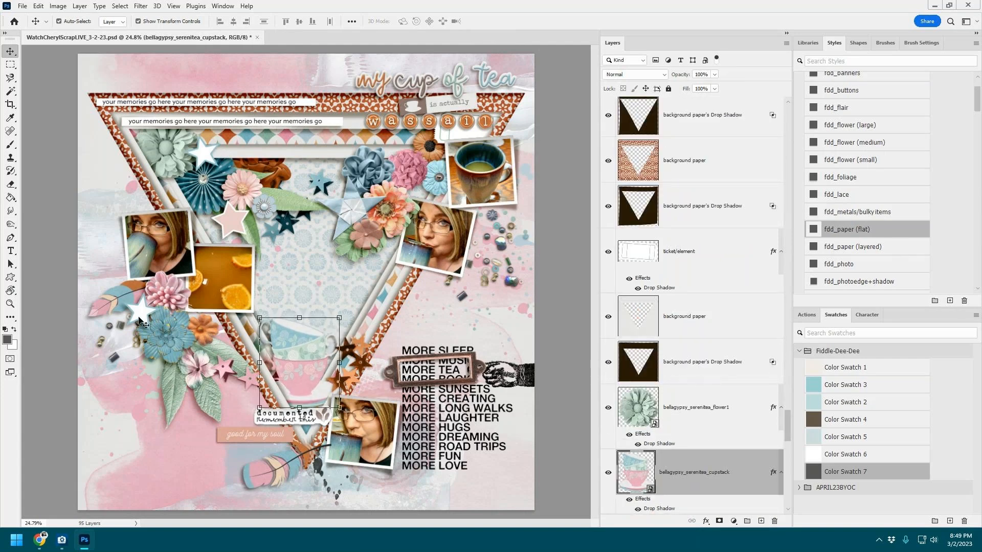
{"action": "left_click", "coordinate": [137, 322]}
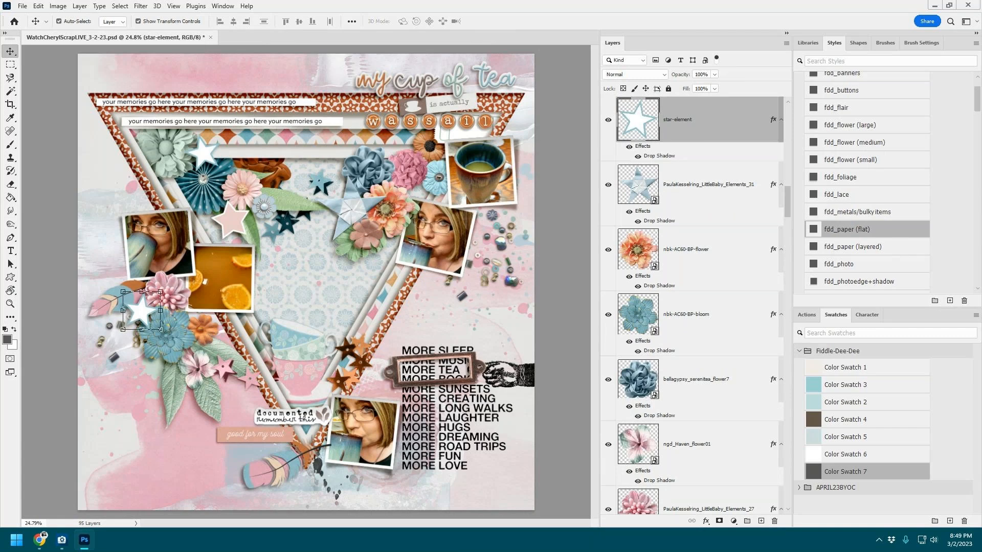
{"action": "left_click", "coordinate": [62, 540]}
Step: Add the ad_one_flair04 heart badge above the pink template star over the orange-slice photo and style it fdd_flair
{"action": "left_click", "coordinate": [231, 221]}
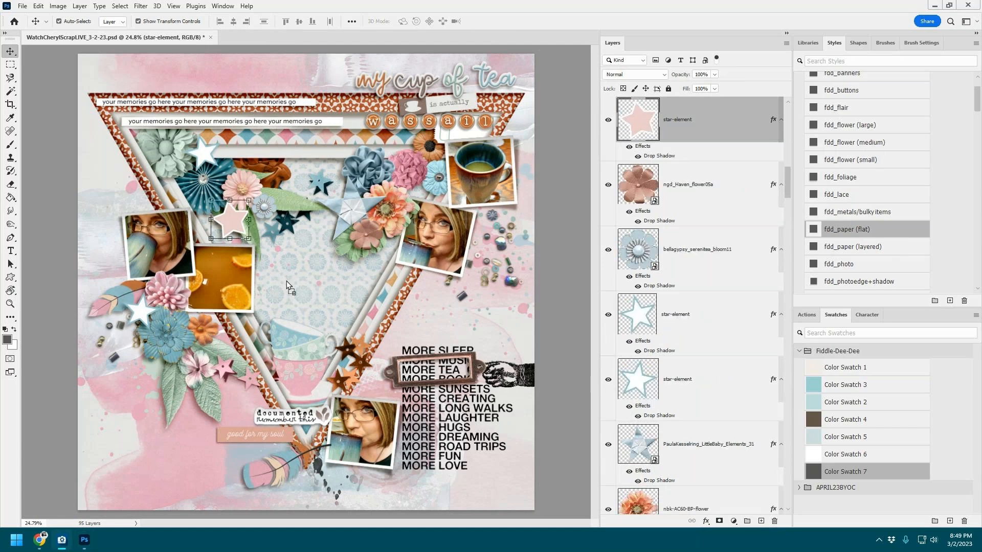
{"action": "key", "text": "ctrl+v"}
{"action": "scroll", "coordinate": [889, 112], "scroll_direction": "up", "scroll_amount": 1}
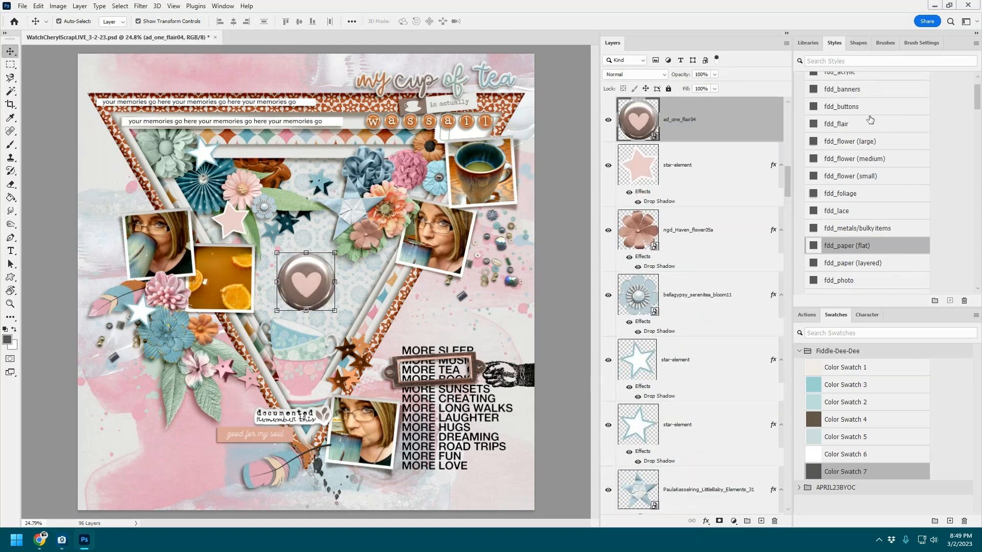
{"action": "left_click", "coordinate": [864, 124]}
Step: Shrink the heart badge onto the pink template star's spot and delete the star underneath
{"action": "key", "text": "ctrl+t"}
{"action": "left_click_drag", "start_coordinate": [336, 252], "coordinate": [222, 212]}
{"action": "left_click", "coordinate": [507, 21]}
{"action": "left_click", "coordinate": [708, 178]}
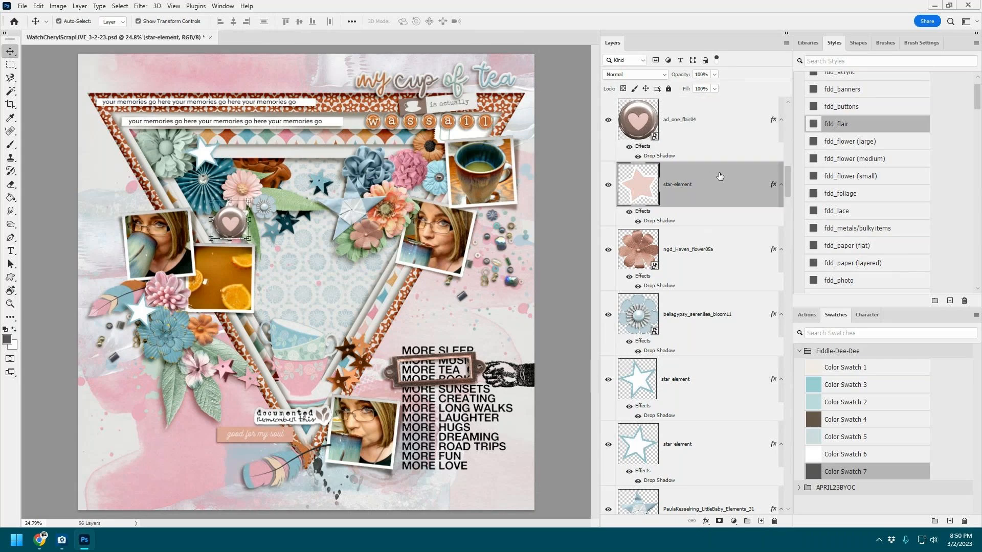
{"action": "key", "text": "Delete"}
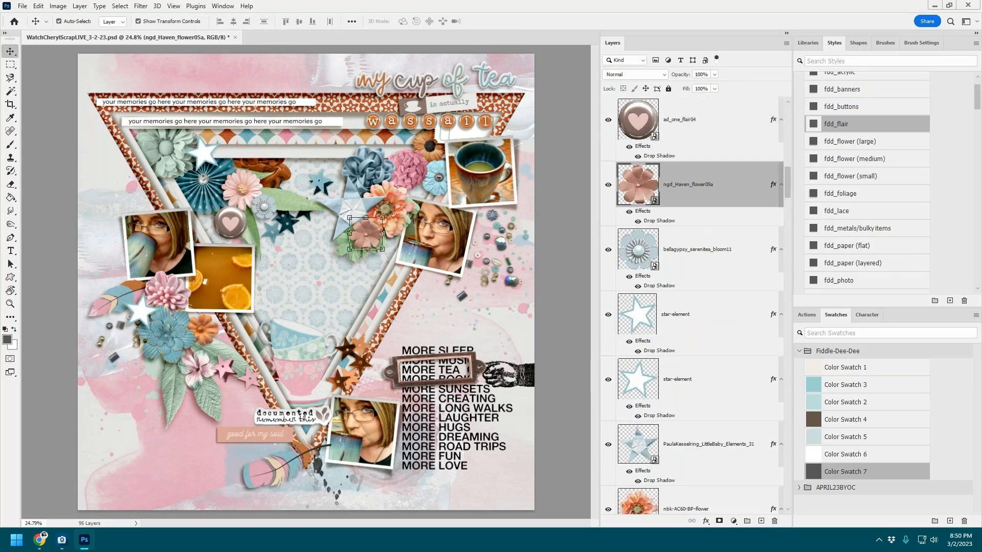
{"action": "left_click", "coordinate": [213, 160]}
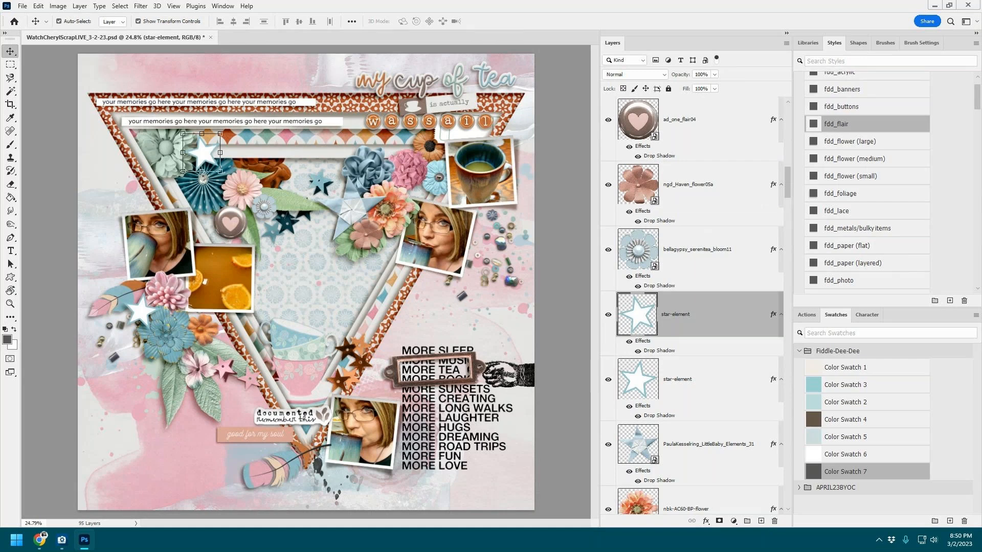
{"action": "key", "text": "alt+Tab"}
{"action": "left_click", "coordinate": [454, 139]}
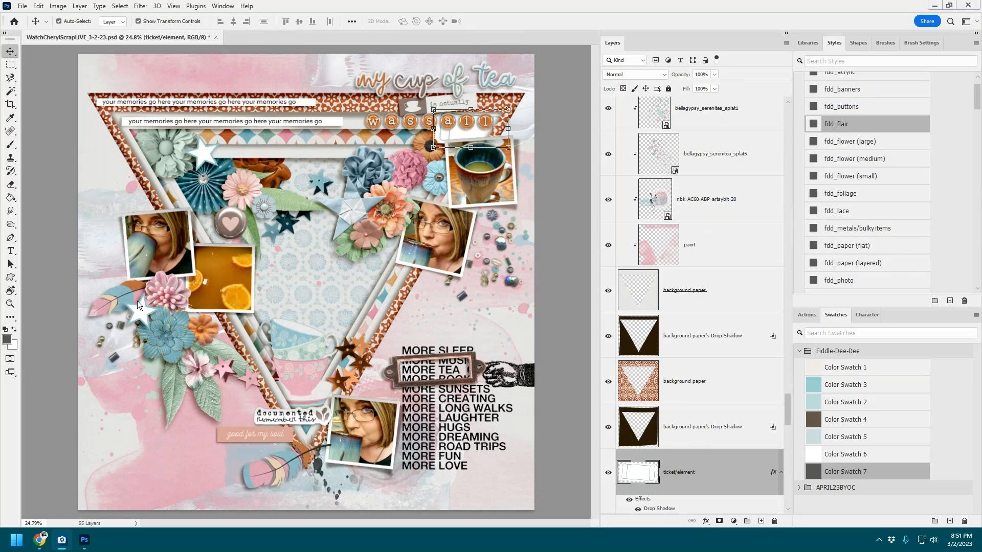
Step: Add nbk-AC60-BP-butterfly above the white template star beside the green flower and style it fdd_flower (large)
{"action": "left_click", "coordinate": [146, 317]}
{"action": "left_click_drag", "start_coordinate": [151, 321], "coordinate": [210, 156], "text": "alt"}
{"action": "left_click_drag", "start_coordinate": [748, 250], "coordinate": [300, 231]}
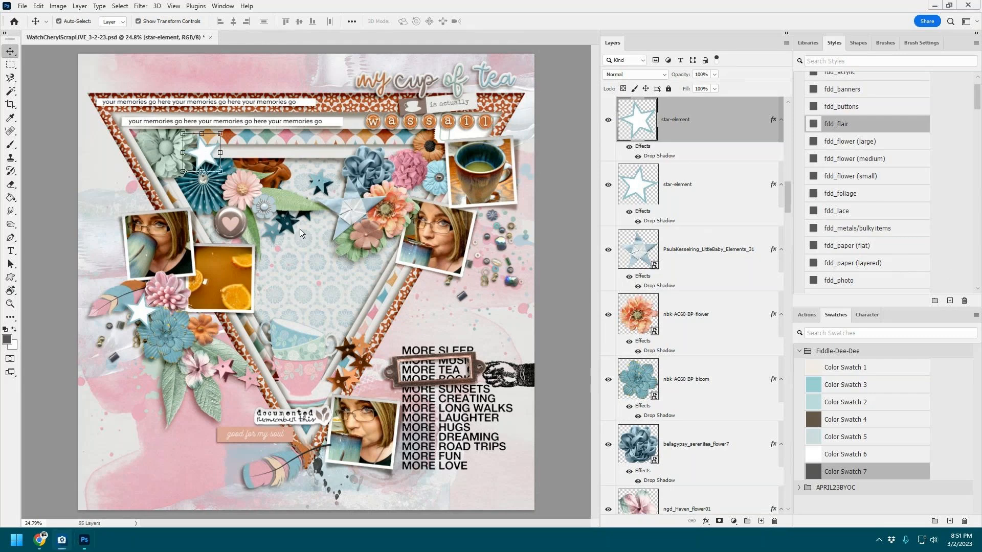
{"action": "left_click", "coordinate": [863, 145]}
Step: Shrink and tilt the butterfly over the white star above the blue paper fan and delete the star underneath
{"action": "left_click_drag", "start_coordinate": [381, 230], "coordinate": [237, 142]}
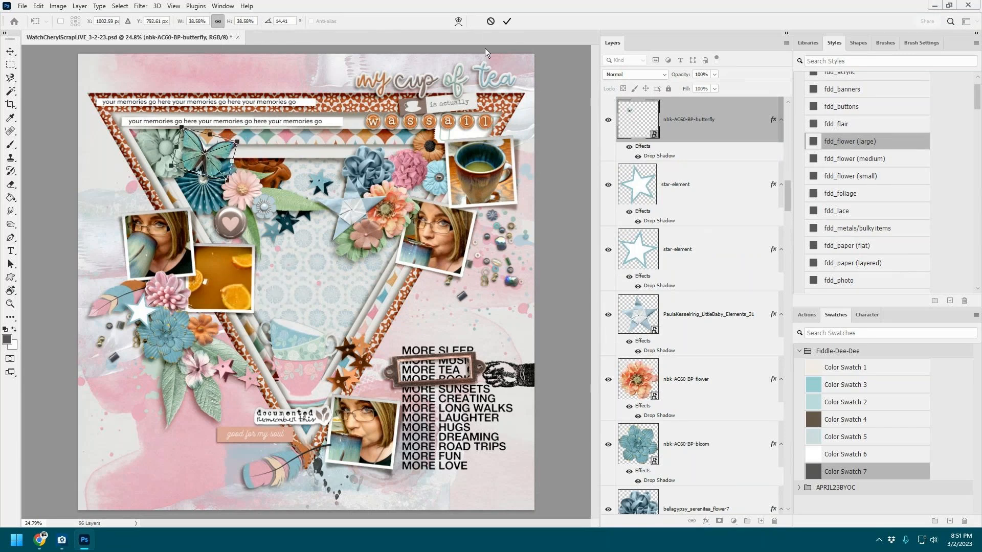
{"action": "left_click", "coordinate": [506, 21]}
{"action": "left_click", "coordinate": [693, 193]}
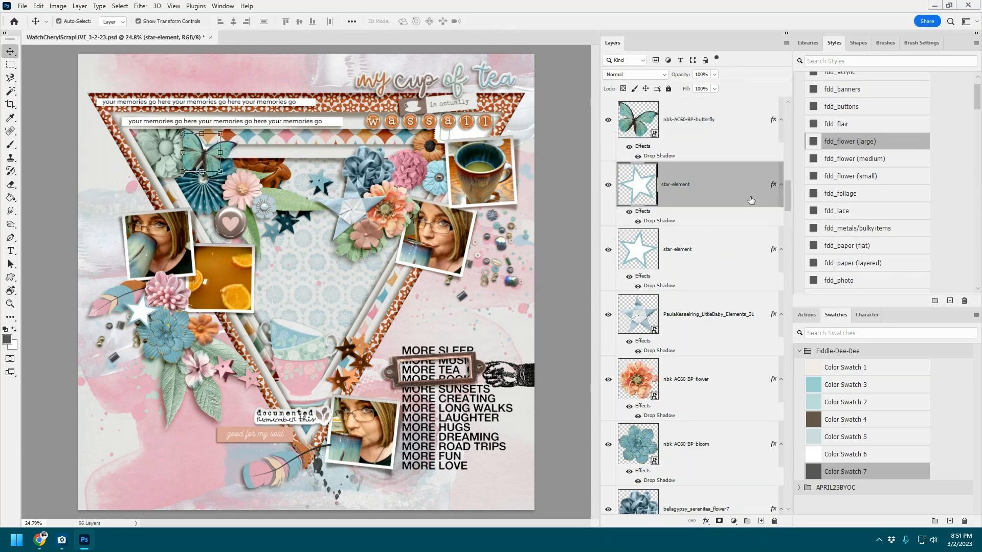
{"action": "key", "text": "Delete"}
{"action": "left_click", "coordinate": [719, 248]}
{"action": "left_click", "coordinate": [716, 188]}
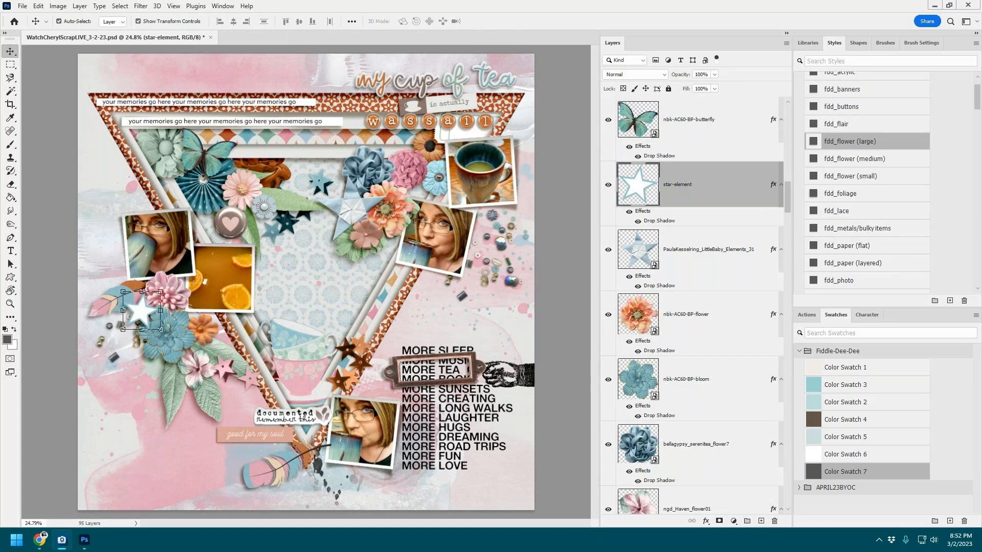
Step: Add RE_BeYouniqueBeYou_Staple above the bookplate and fit it through the bookplate's hole beside the orange stars
{"action": "left_click", "coordinate": [471, 356]}
{"action": "left_click", "coordinate": [478, 357]}
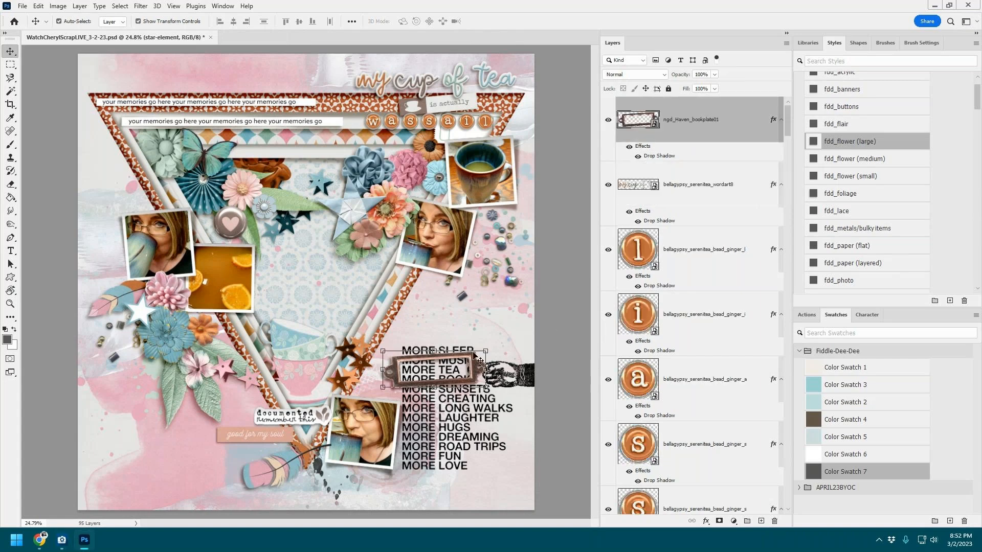
{"action": "key", "text": "ctrl+v"}
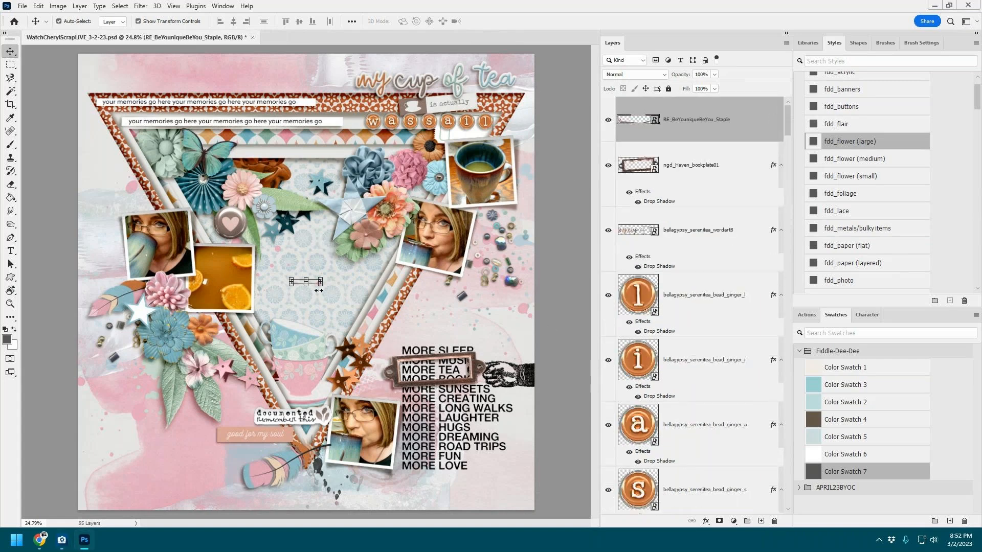
{"action": "scroll", "coordinate": [318, 290], "scroll_direction": "up", "scroll_amount": 3}
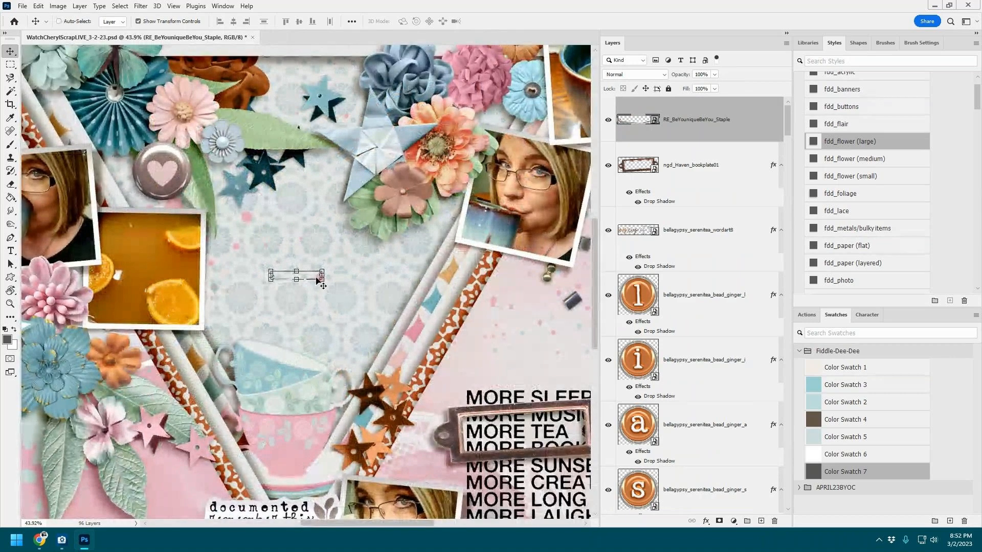
{"action": "left_click_drag", "start_coordinate": [318, 280], "coordinate": [440, 435]}
{"action": "key", "text": "ctrl+t"}
{"action": "left_click", "coordinate": [508, 22]}
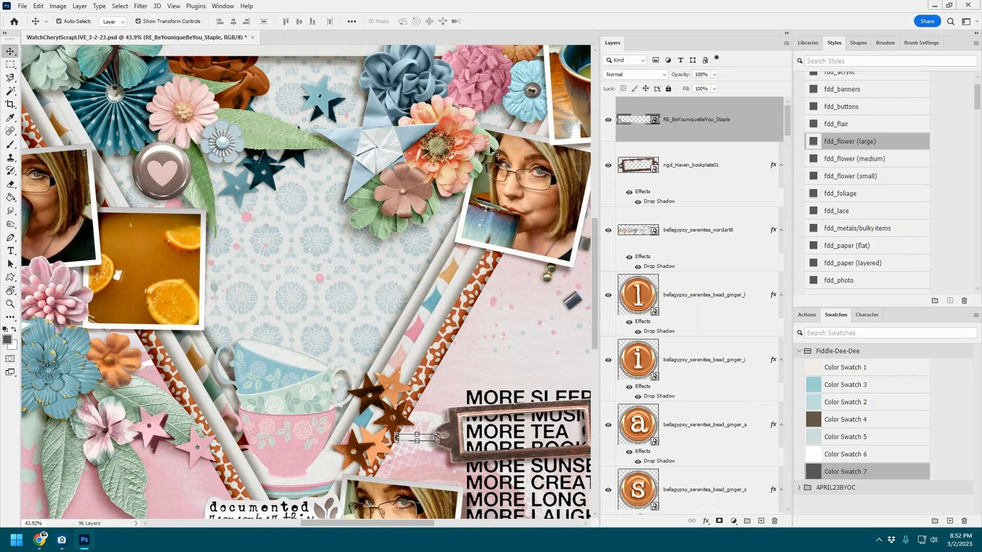
{"action": "left_click_drag", "start_coordinate": [426, 438], "coordinate": [434, 438]}
Step: Style the staple beside the orange stars fdd_staple/stitching
{"action": "left_click", "coordinate": [59, 21]}
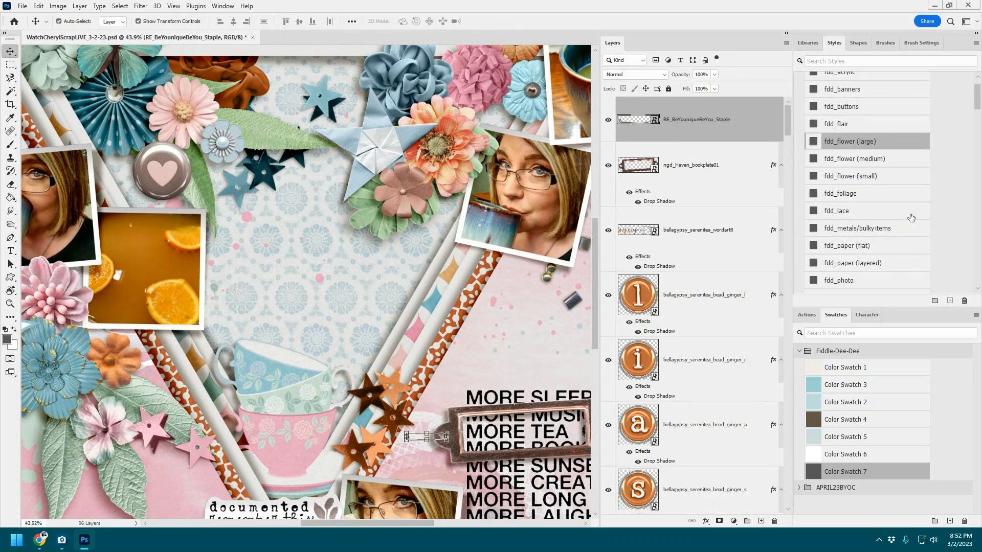
{"action": "scroll", "coordinate": [870, 243], "scroll_direction": "down", "scroll_amount": 3}
{"action": "scroll", "coordinate": [869, 244], "scroll_direction": "down", "scroll_amount": 1}
{"action": "left_click", "coordinate": [869, 245]}
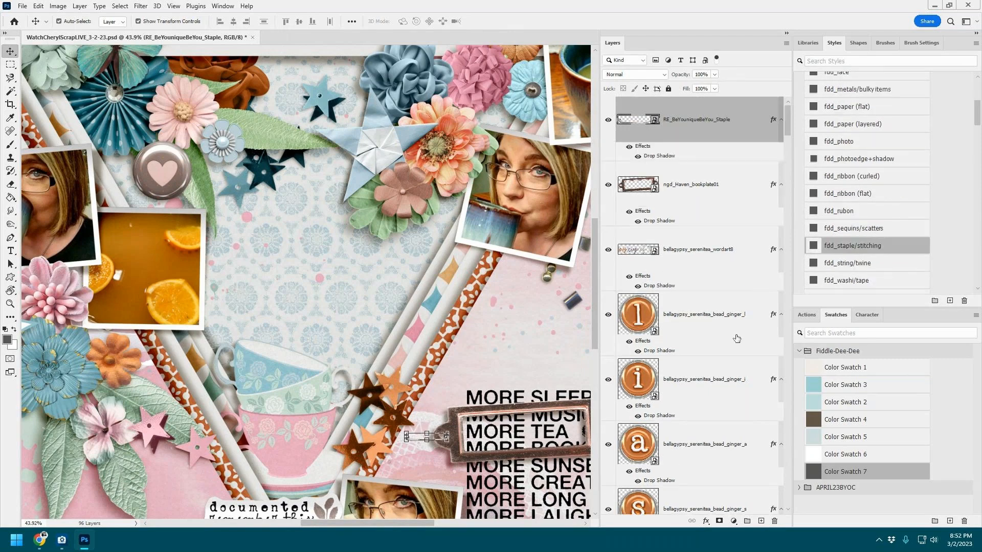
{"action": "key", "text": "ctrl+0"}
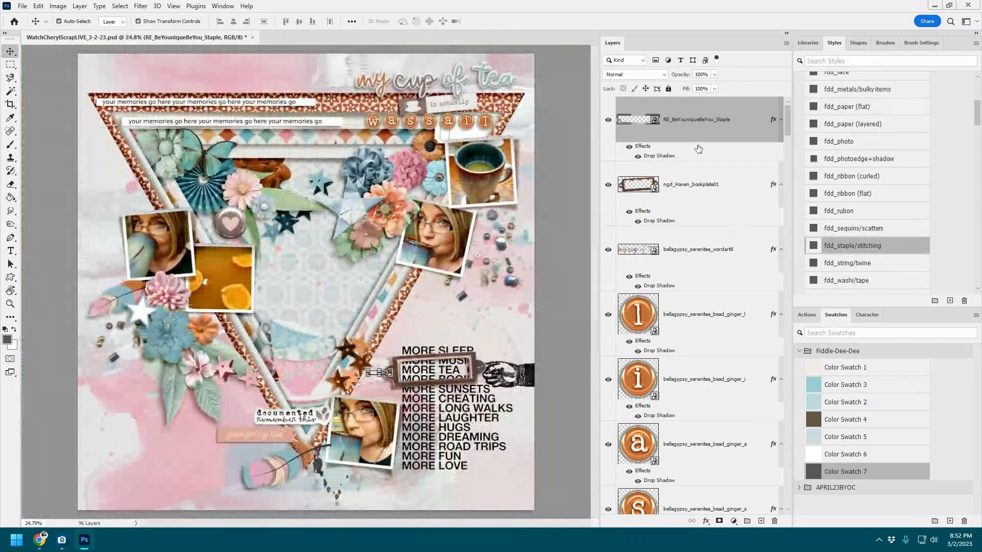
Step: Duplicate the styled staple and fit a slightly rotated copy to the bookplate's end beside the pointing hand
{"action": "left_click_drag", "start_coordinate": [703, 132], "coordinate": [700, 155]}
{"action": "scroll", "coordinate": [418, 393], "scroll_direction": "up", "scroll_amount": 5}
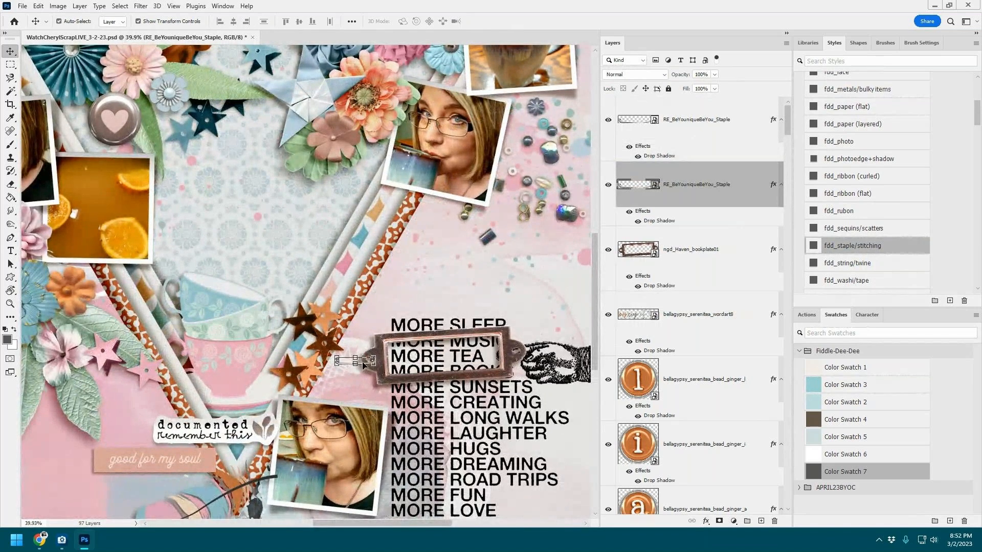
{"action": "left_click_drag", "start_coordinate": [364, 366], "coordinate": [542, 353]}
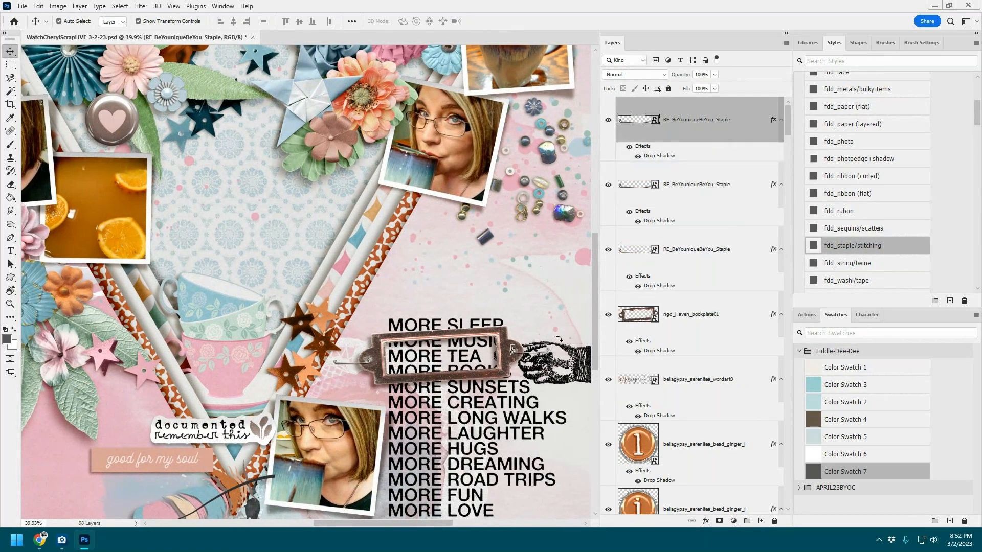
{"action": "key", "text": "ctrl+t"}
{"action": "mouse_move", "coordinate": [567, 337]}
{"action": "left_mouse_down"}
{"action": "mouse_move", "coordinate": [556, 332]}
{"action": "mouse_move", "coordinate": [559, 341]}
{"action": "left_mouse_up"}
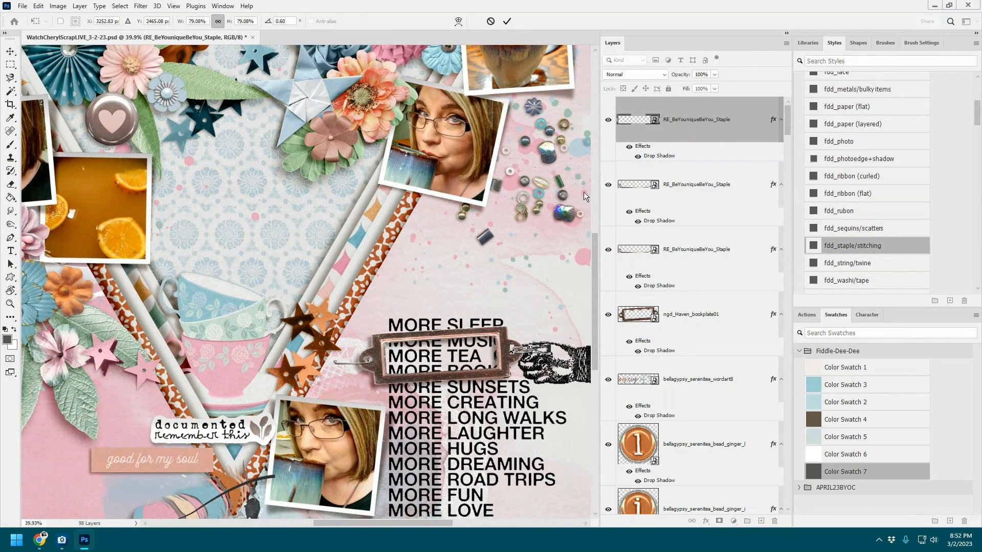
{"action": "left_click", "coordinate": [507, 21]}
{"action": "scroll", "coordinate": [342, 281], "scroll_direction": "down", "scroll_amount": 6}
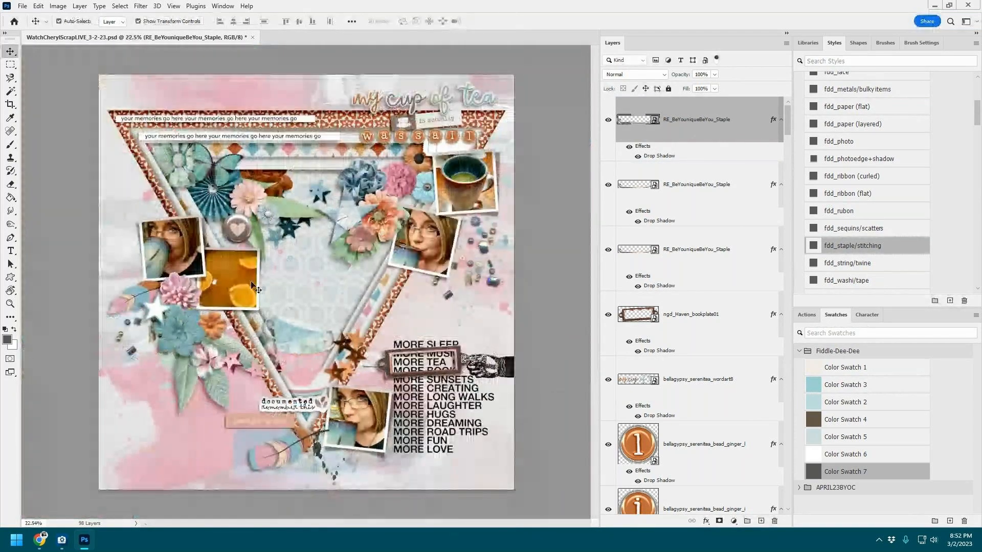
Step: Add APennington_DO_Star 2 above the white star beside the pink flower, style it fdd_paper (layered), and move it over that star
{"action": "left_click", "coordinate": [157, 309]}
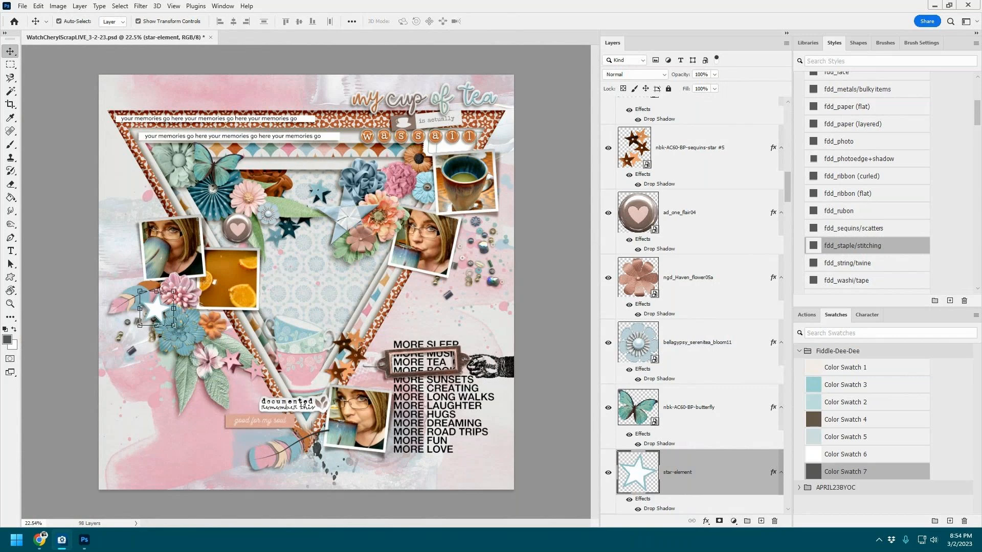
{"action": "left_click", "coordinate": [159, 314]}
{"action": "key", "text": "ctrl+v"}
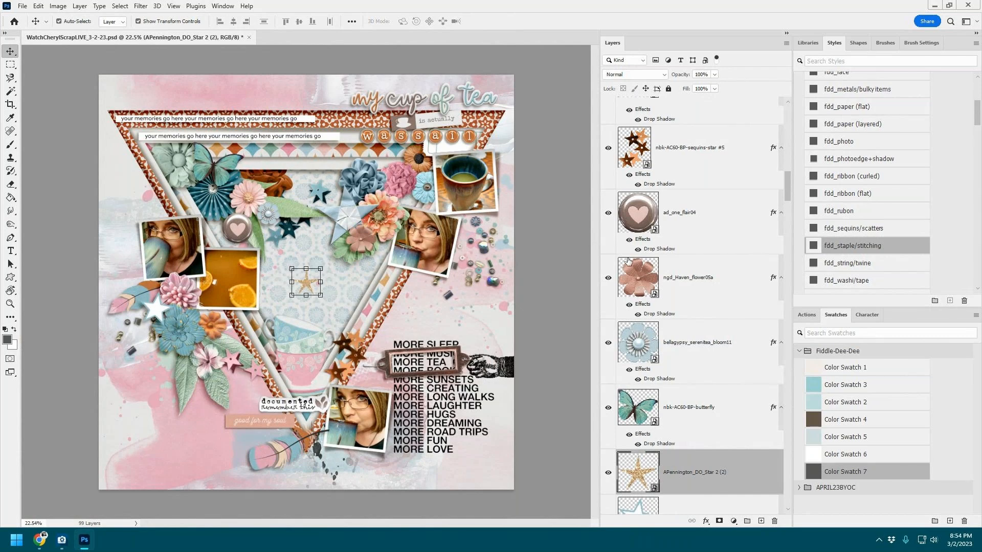
{"action": "left_click", "coordinate": [857, 107]}
{"action": "left_click", "coordinate": [857, 124]}
{"action": "left_click_drag", "start_coordinate": [309, 284], "coordinate": [158, 310]}
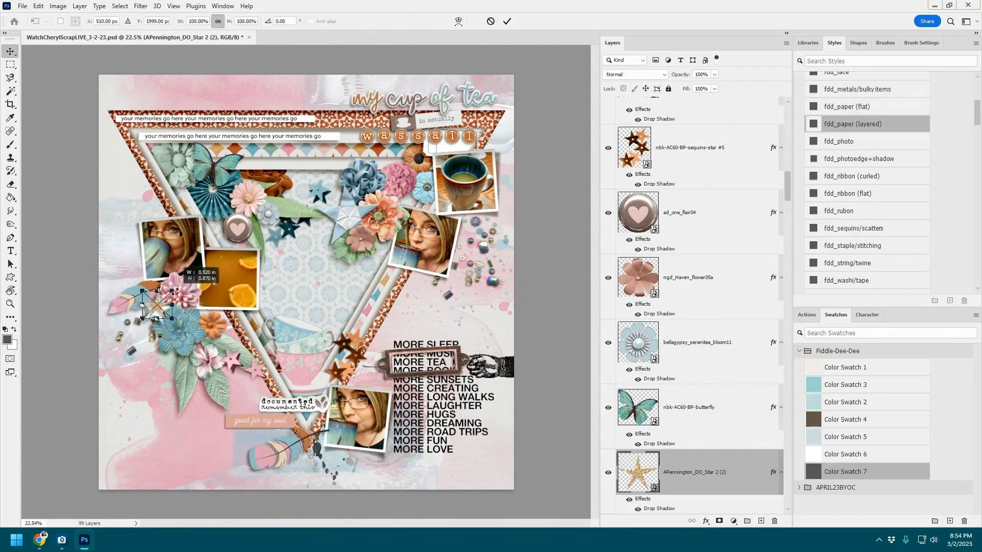
Step: Enlarge the glitter star to about 131%, rotate it about 15°, and delete the white star-element underneath
{"action": "key", "text": "ctrl+t"}
{"action": "left_click_drag", "start_coordinate": [193, 271], "coordinate": [200, 280]}
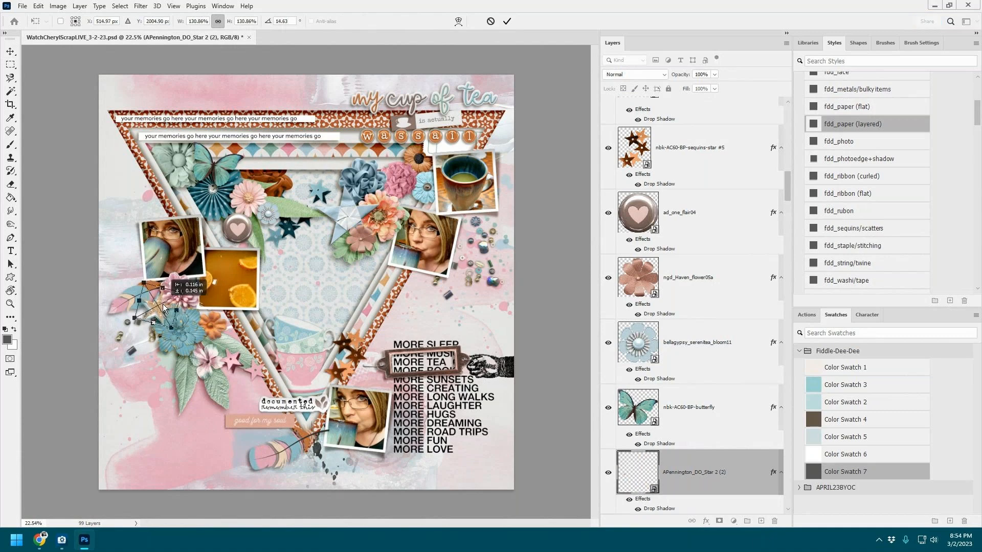
{"action": "left_click", "coordinate": [506, 21]}
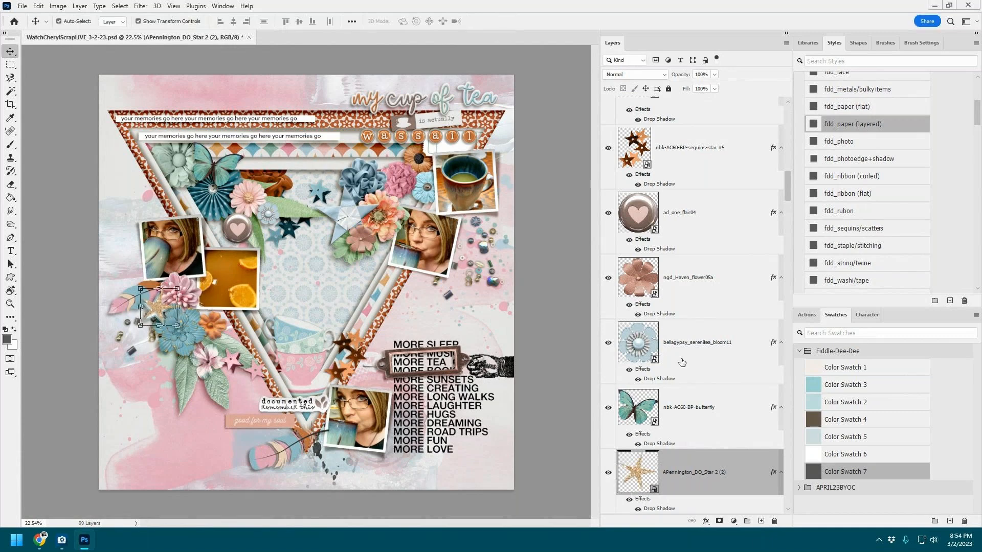
{"action": "scroll", "coordinate": [702, 350], "scroll_direction": "down", "scroll_amount": 3}
{"action": "left_click", "coordinate": [702, 350]}
{"action": "key", "text": "Delete"}
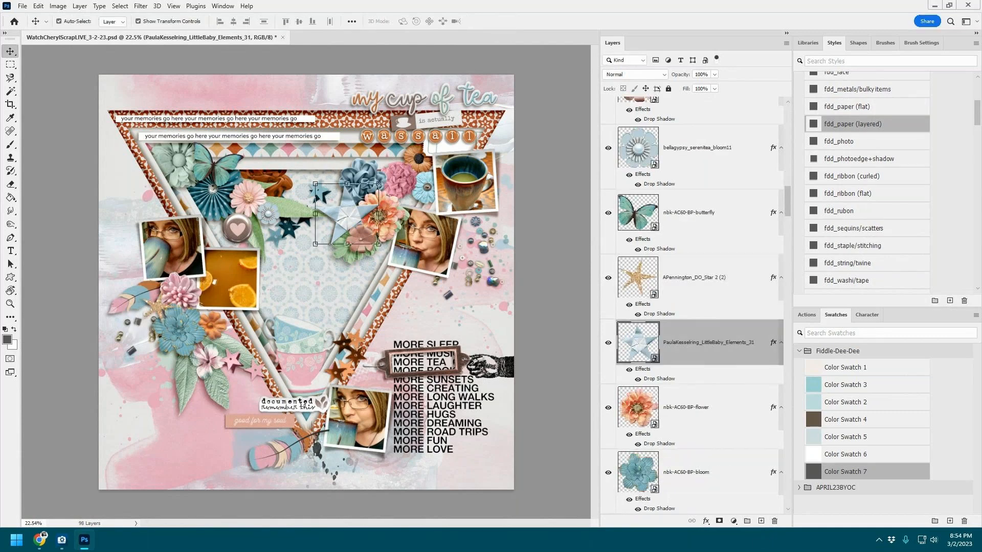
Step: Add APennington_DO_Star 1 at about 125%, style it fdd_paper (layered), and tuck it tilted 5.5° among the flowers beside the teacup photo
{"action": "key", "text": "ctrl+z"}
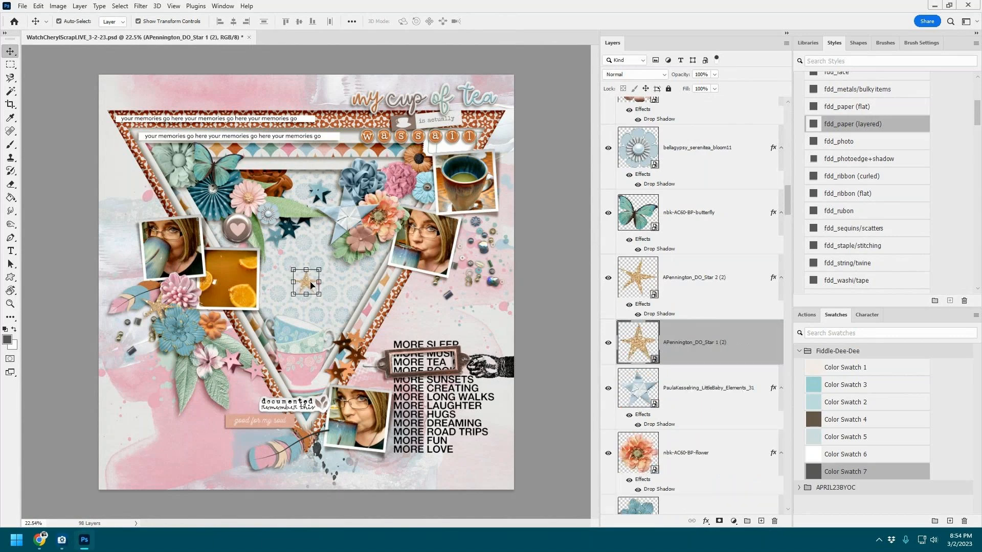
{"action": "left_click_drag", "start_coordinate": [318, 270], "coordinate": [326, 263]}
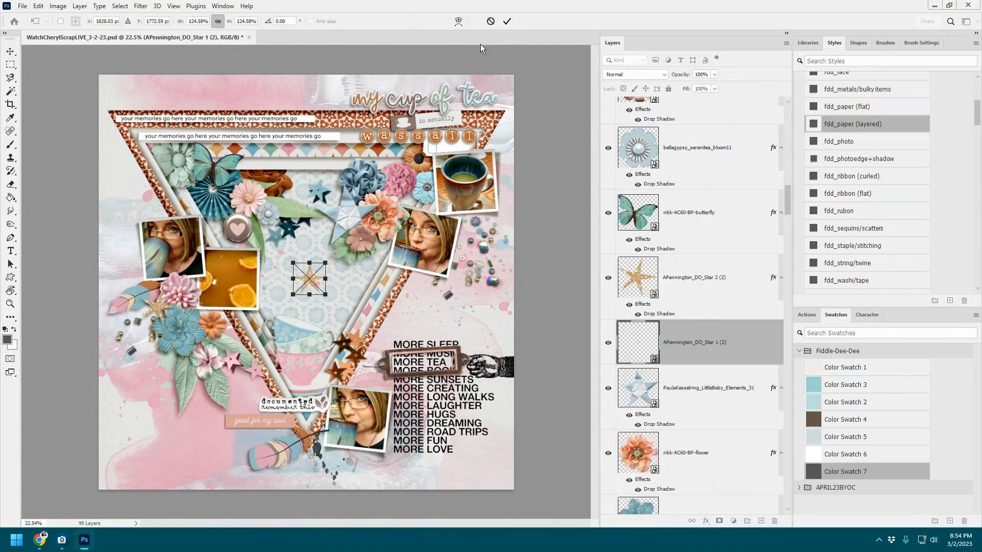
{"action": "left_click", "coordinate": [511, 23]}
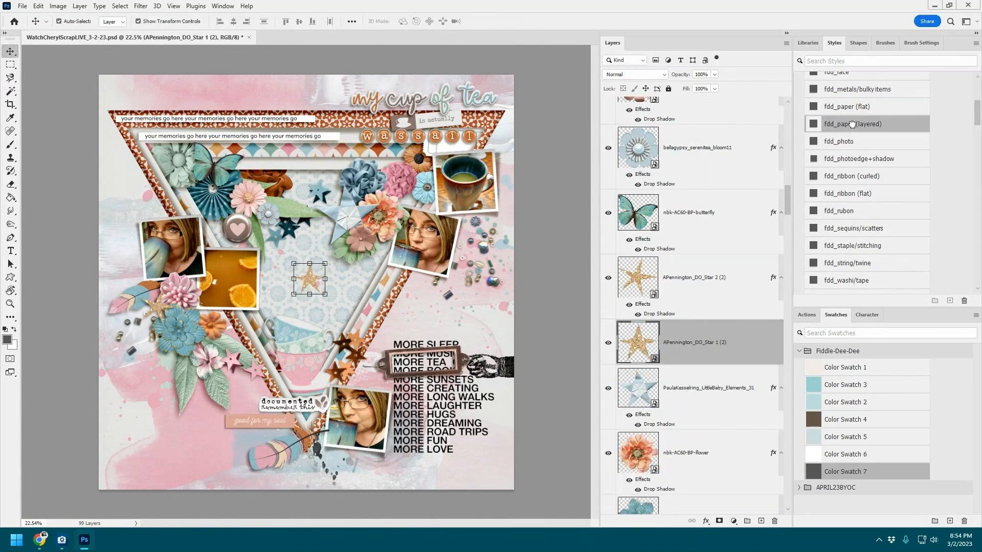
{"action": "left_click_drag", "start_coordinate": [313, 286], "coordinate": [412, 203]}
{"action": "key", "text": "ctrl+t"}
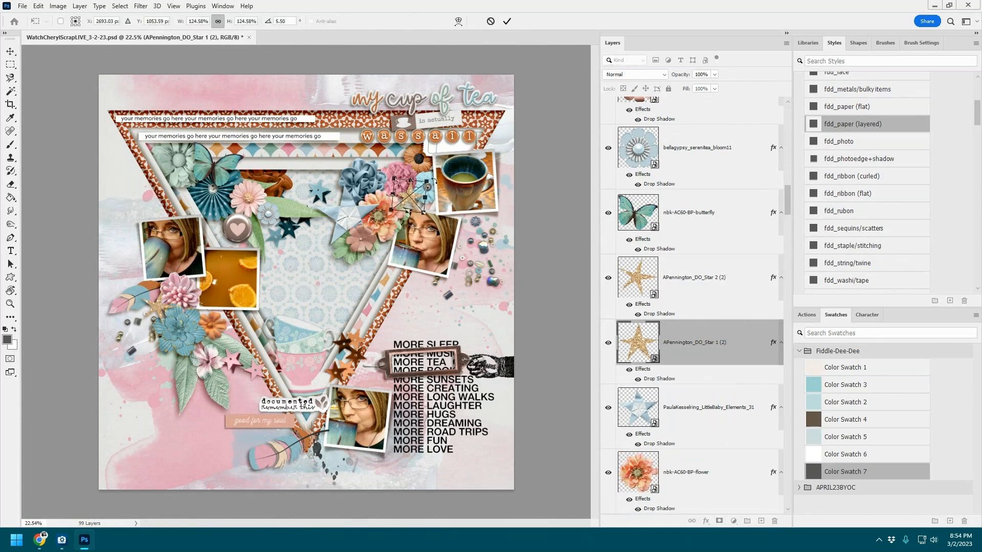
{"action": "left_click", "coordinate": [506, 21]}
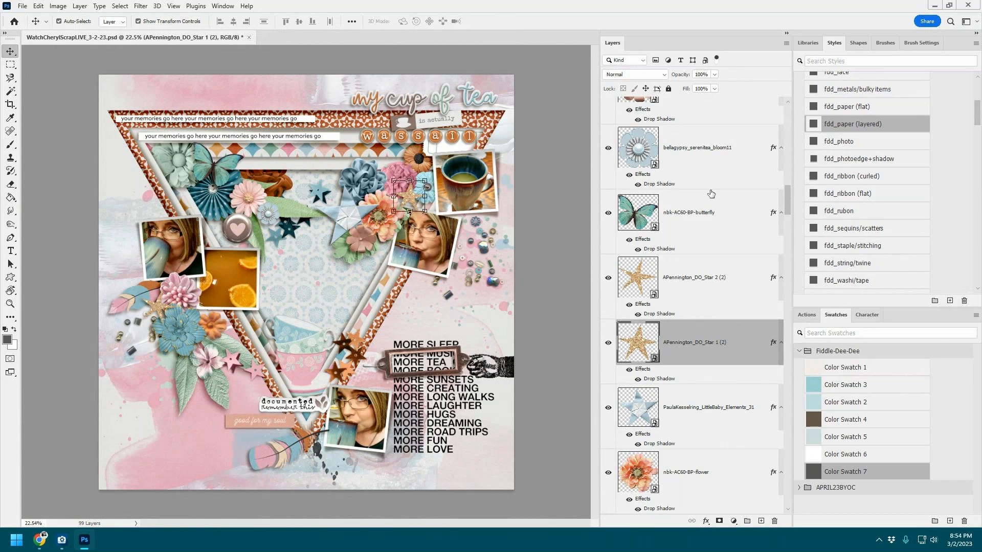
Step: Check the layer stack for leftover template pieces and delete the flower/element layer hidden near the orange-slices photo
{"action": "scroll", "coordinate": [711, 193], "scroll_direction": "up", "scroll_amount": 3}
{"action": "scroll", "coordinate": [711, 194], "scroll_direction": "up", "scroll_amount": 10}
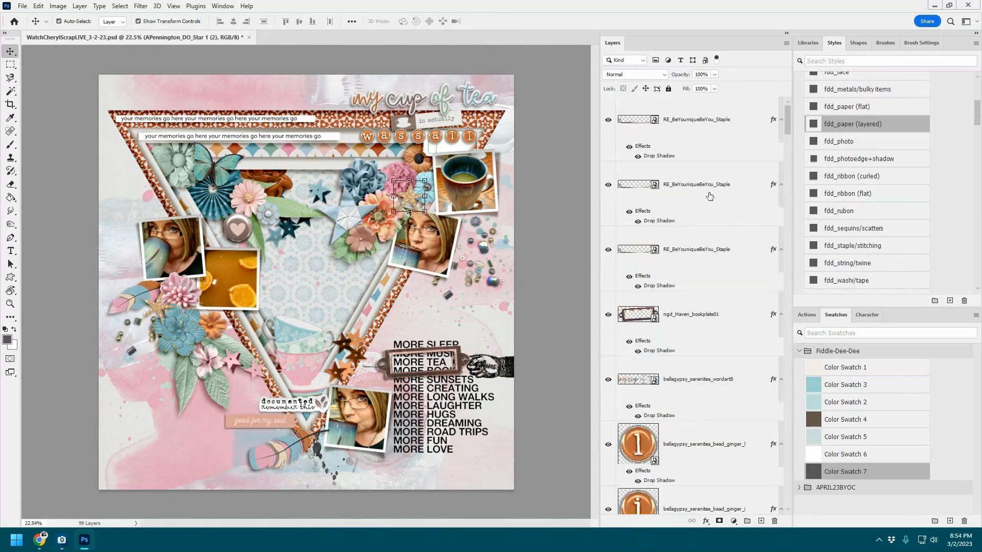
{"action": "scroll", "coordinate": [709, 368], "scroll_direction": "down", "scroll_amount": 8}
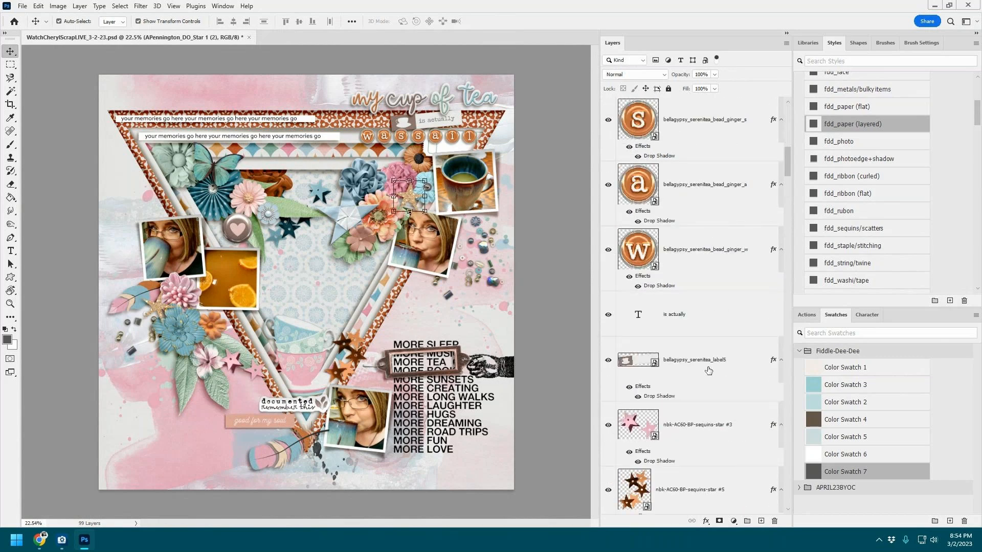
{"action": "scroll", "coordinate": [709, 370], "scroll_direction": "down", "scroll_amount": 10}
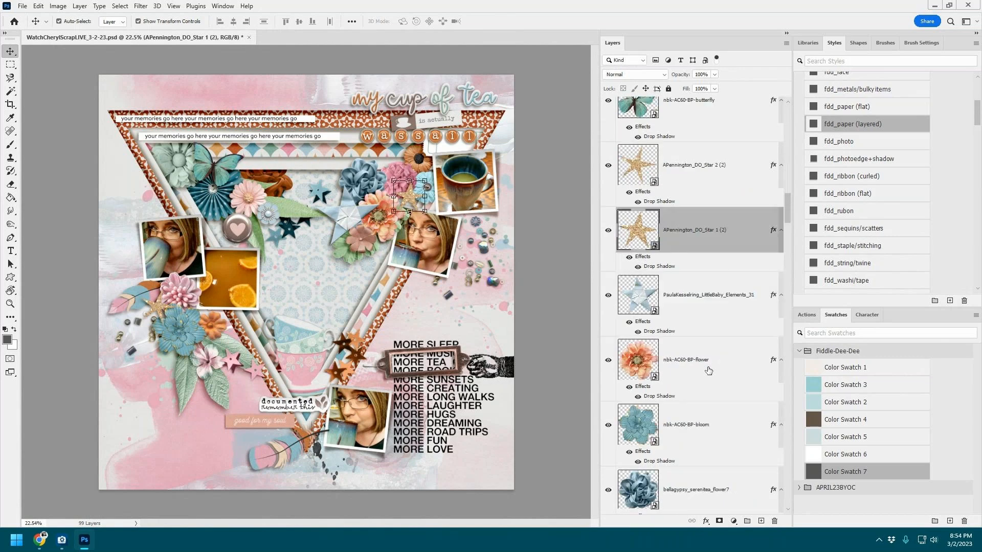
{"action": "scroll", "coordinate": [708, 372], "scroll_direction": "down", "scroll_amount": 10}
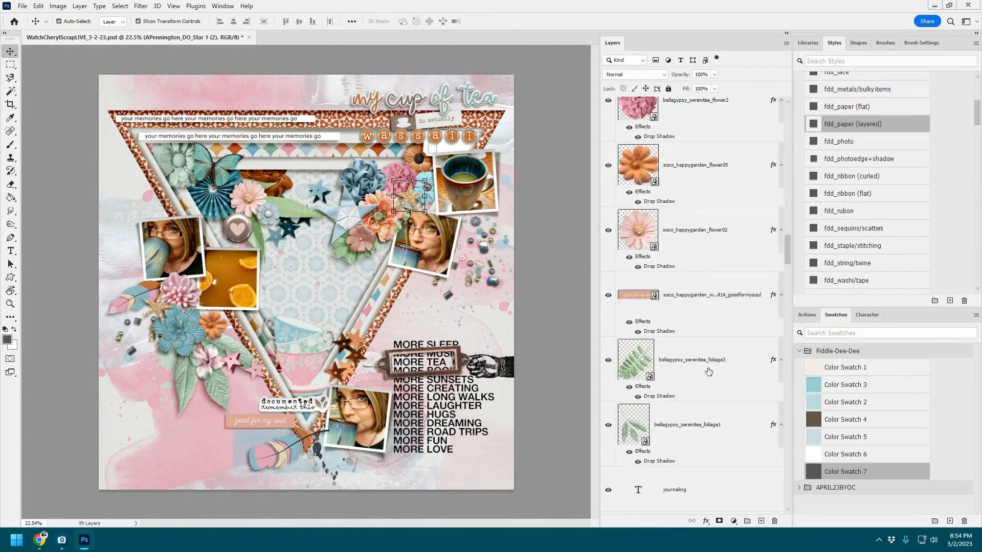
{"action": "scroll", "coordinate": [708, 372], "scroll_direction": "down", "scroll_amount": 6}
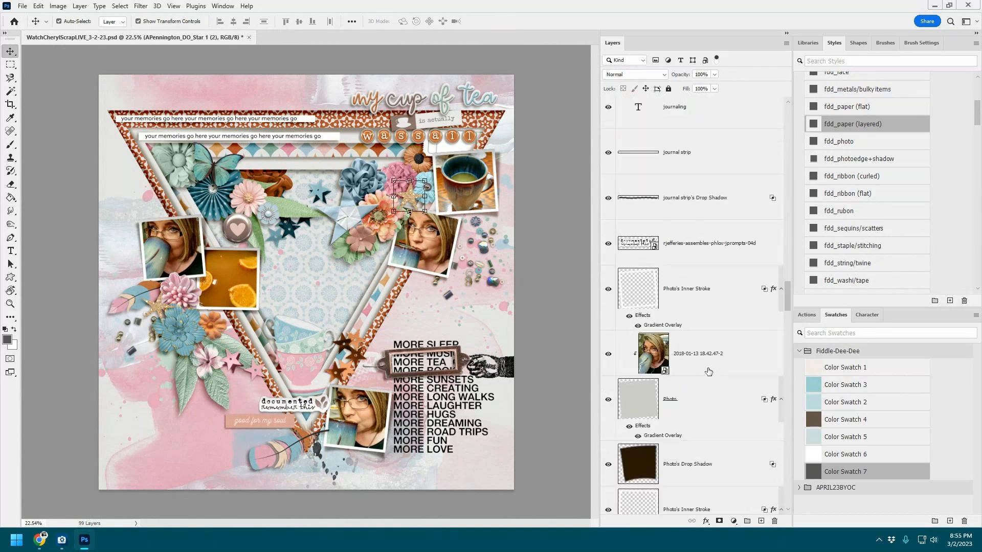
{"action": "scroll", "coordinate": [709, 372], "scroll_direction": "down", "scroll_amount": 10}
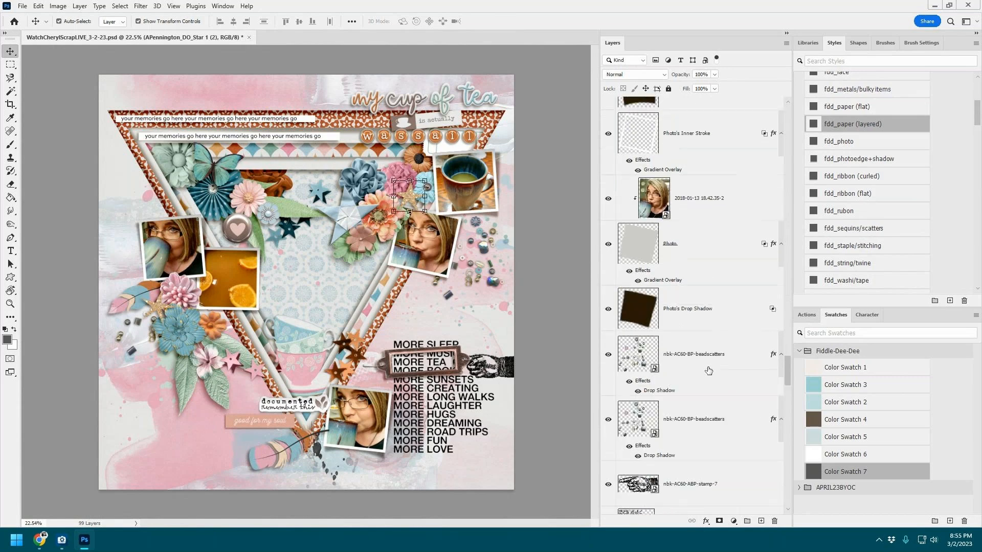
{"action": "scroll", "coordinate": [708, 371], "scroll_direction": "down", "scroll_amount": 5}
{"action": "scroll", "coordinate": [708, 371], "scroll_direction": "down", "scroll_amount": 10}
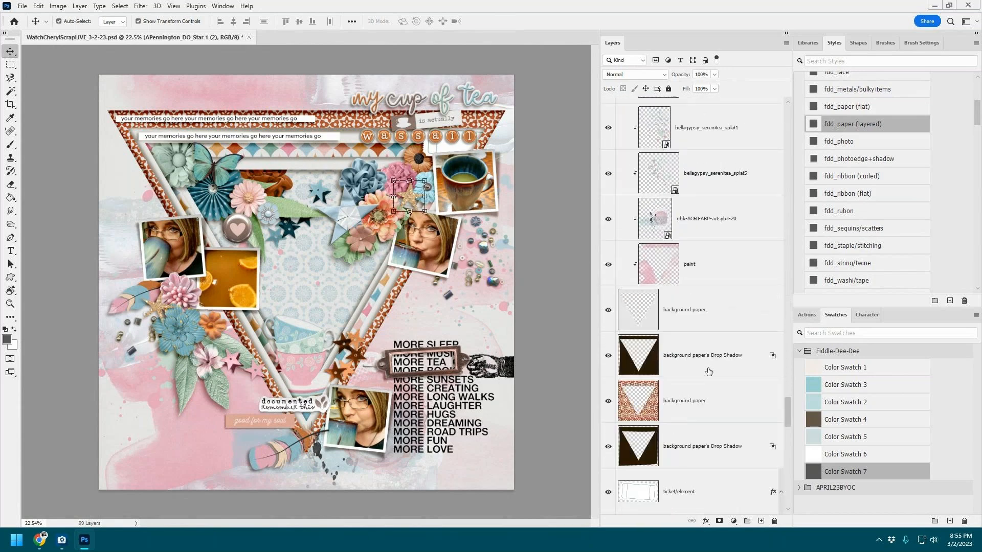
{"action": "scroll", "coordinate": [709, 371], "scroll_direction": "down", "scroll_amount": 5}
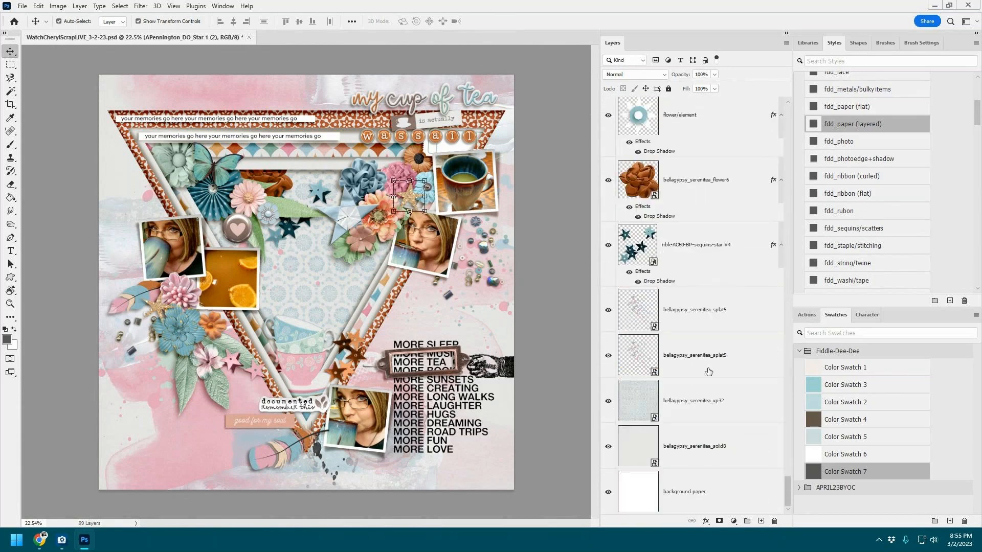
{"action": "scroll", "coordinate": [708, 371], "scroll_direction": "down", "scroll_amount": 3}
{"action": "left_click", "coordinate": [711, 252]}
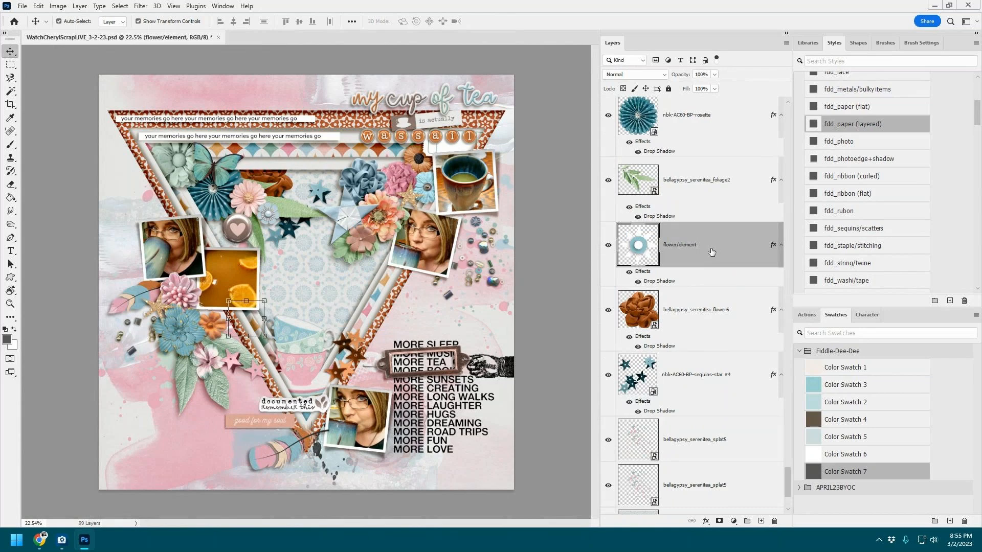
{"action": "right_click", "coordinate": [691, 247]}
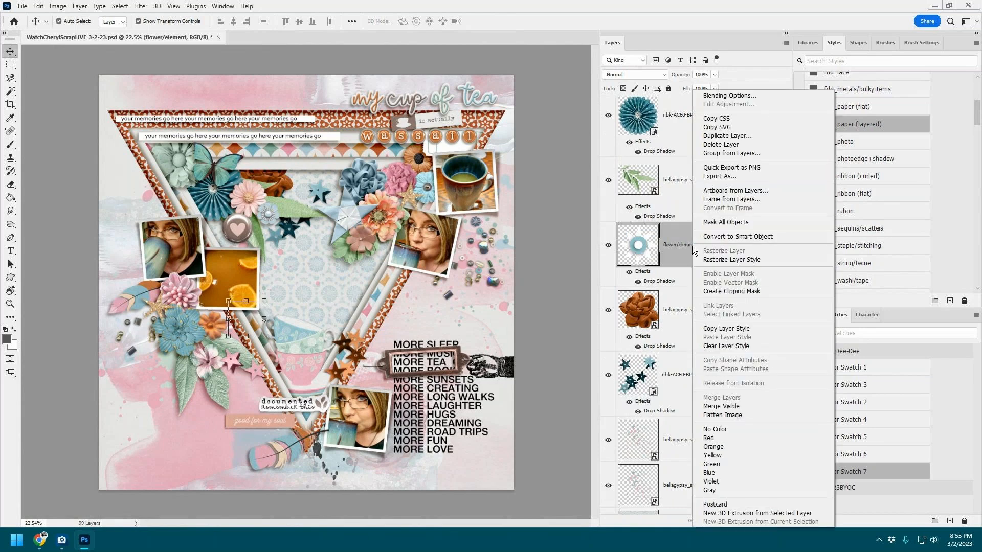
{"action": "left_click", "coordinate": [720, 144]}
Step: Nudge the brown bellagypsy_serenitea_flower6 slightly down beside the butterfly and blue fan
{"action": "scroll", "coordinate": [726, 375], "scroll_direction": "down", "scroll_amount": 1}
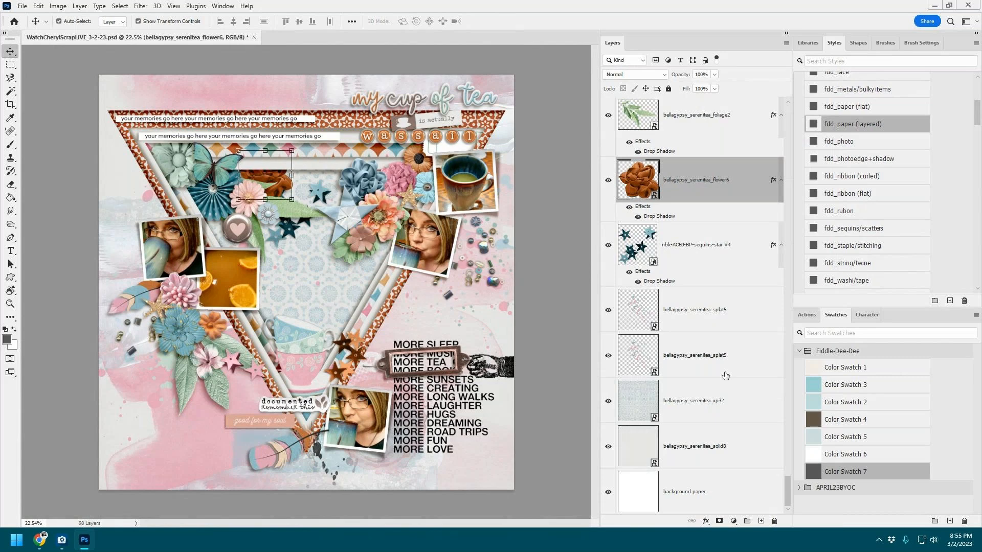
{"action": "left_click", "coordinate": [274, 175]}
{"action": "left_click_drag", "start_coordinate": [272, 176], "coordinate": [274, 182]}
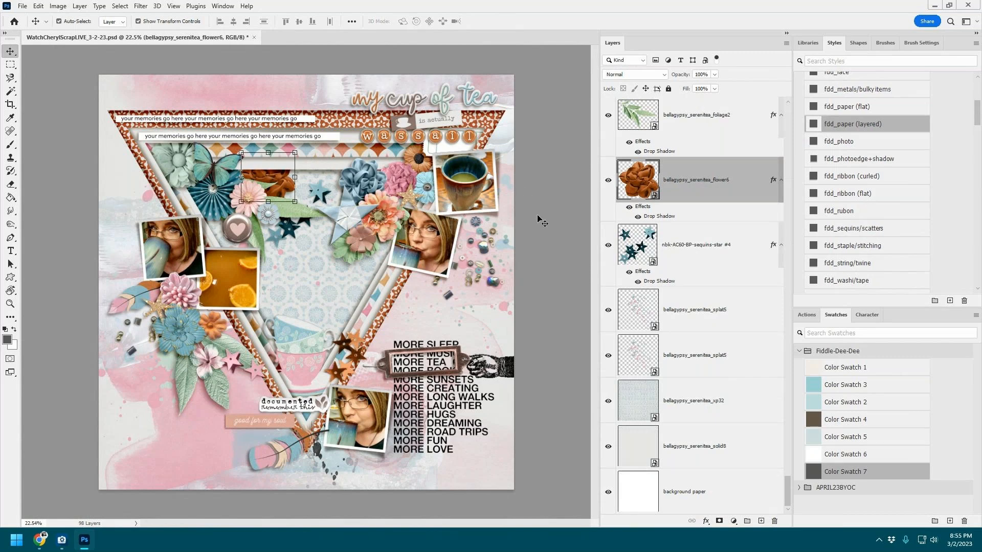
Step: Set the font of the upper journaling strip's text to Traveling _Typewriter
{"action": "double_click", "coordinate": [271, 119]}
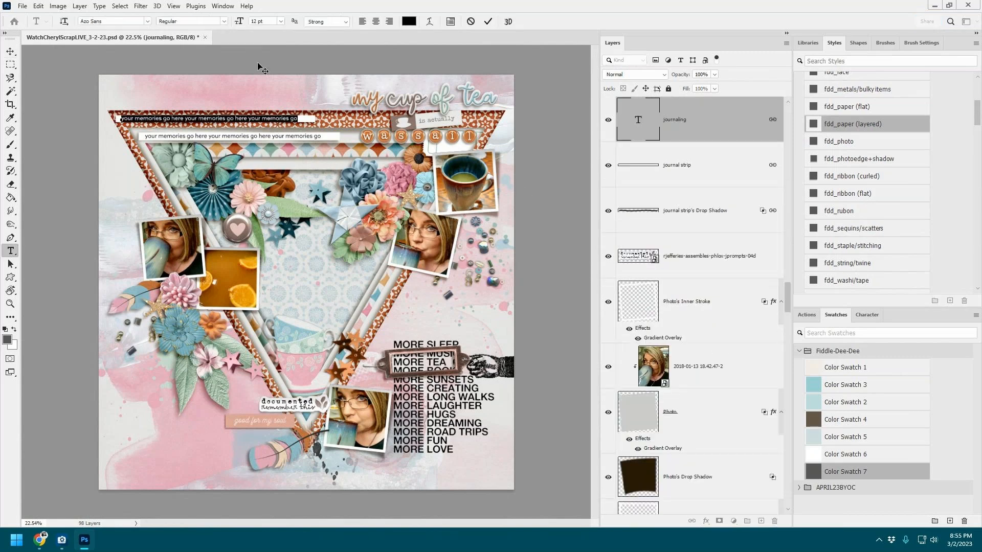
{"action": "left_click", "coordinate": [147, 22]}
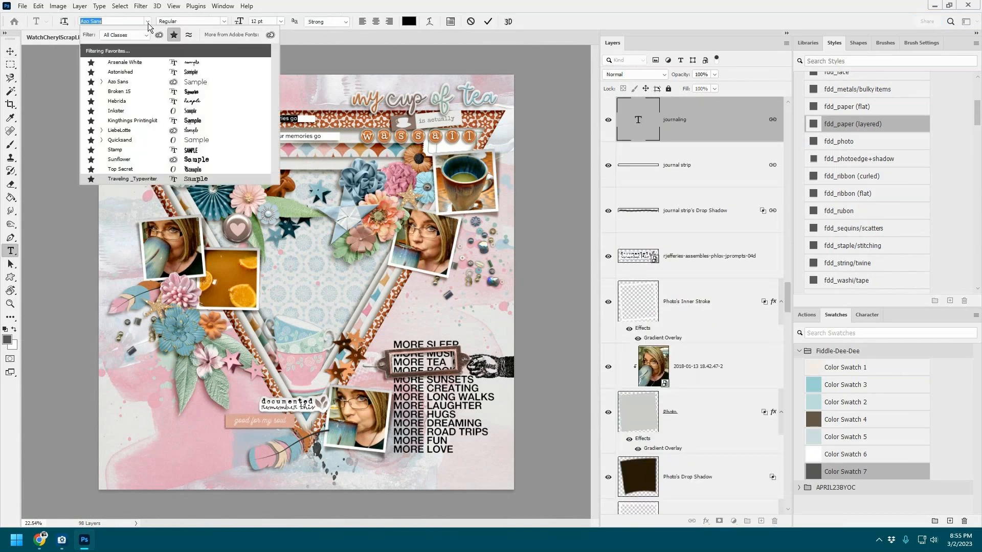
{"action": "left_click", "coordinate": [134, 179]}
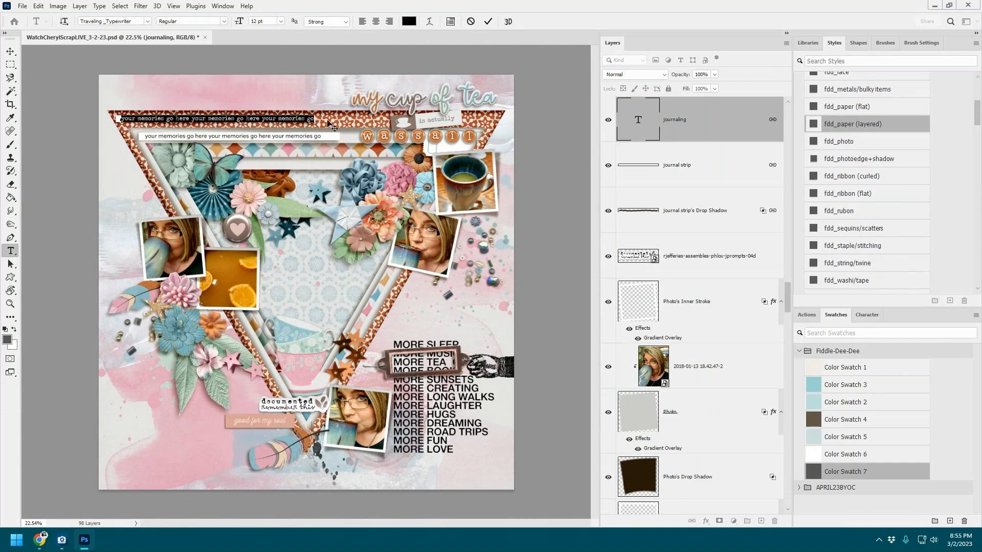
{"action": "left_click", "coordinate": [487, 21]}
{"action": "key", "text": "v"}
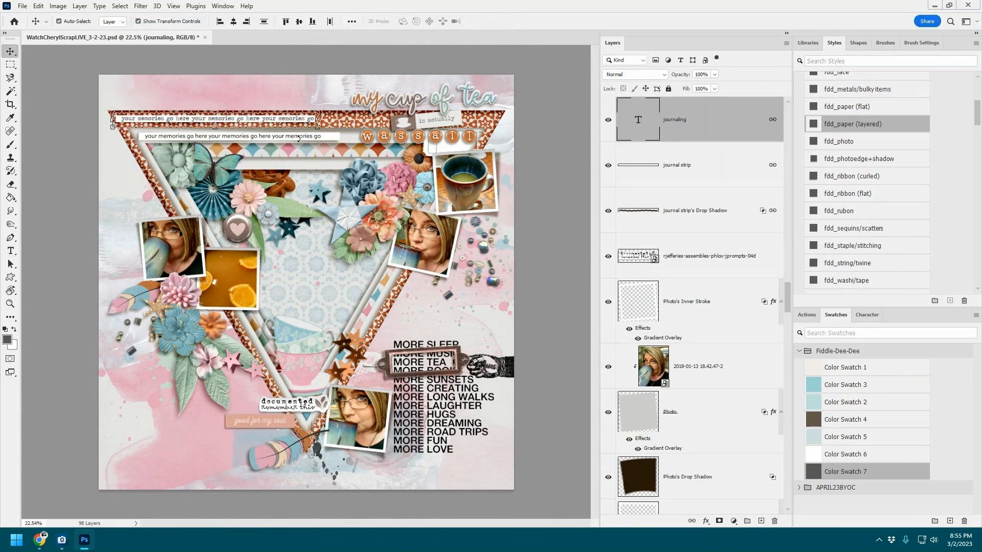
{"action": "key", "text": "ctrl+t"}
{"action": "left_click", "coordinate": [505, 23]}
Step: Change the lower journaling strip's text to the Traveling _Typewriter font
{"action": "left_click", "coordinate": [294, 137]}
{"action": "double_click", "coordinate": [294, 137]}
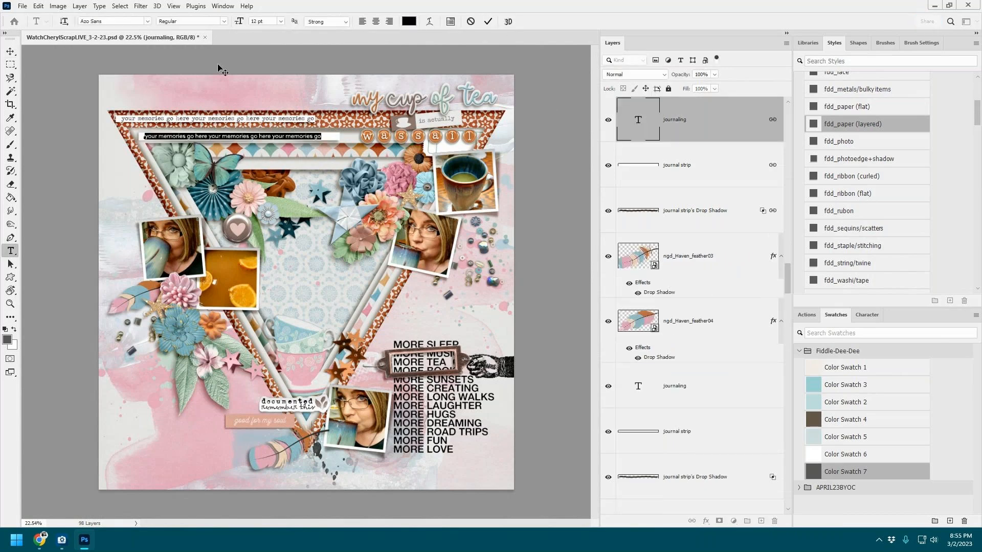
{"action": "left_click", "coordinate": [147, 22]}
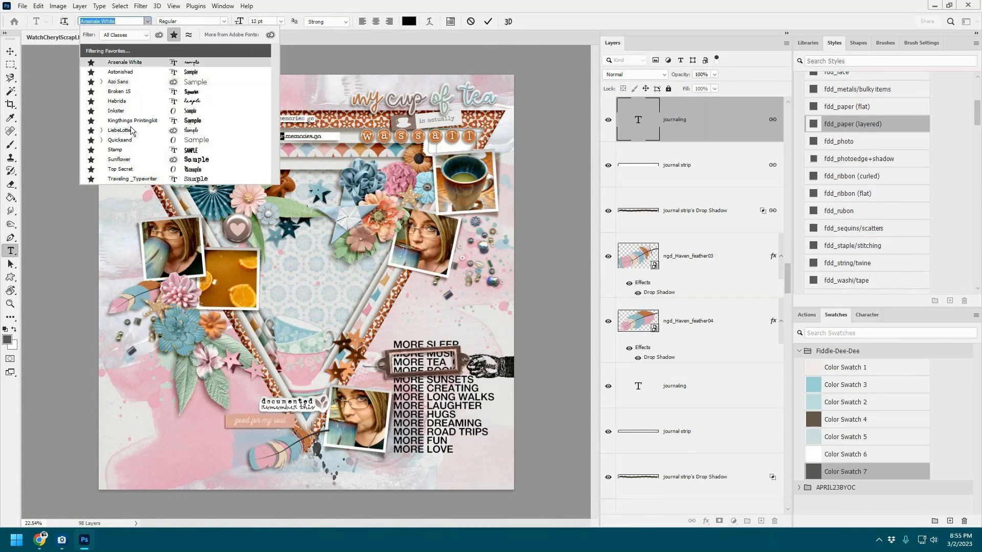
{"action": "left_click", "coordinate": [132, 179]}
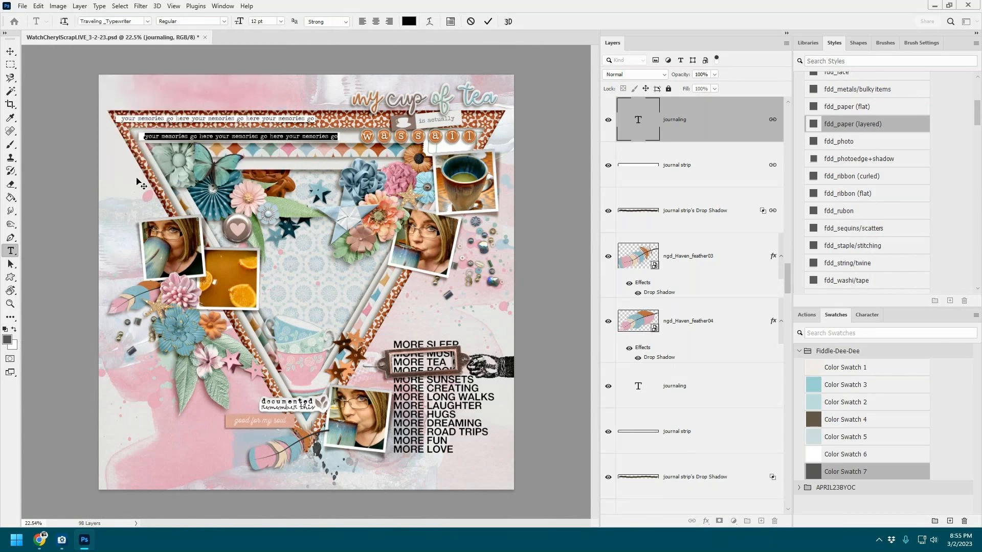
{"action": "left_click", "coordinate": [487, 21]}
{"action": "key", "text": "v"}
{"action": "left_click", "coordinate": [521, 161]}
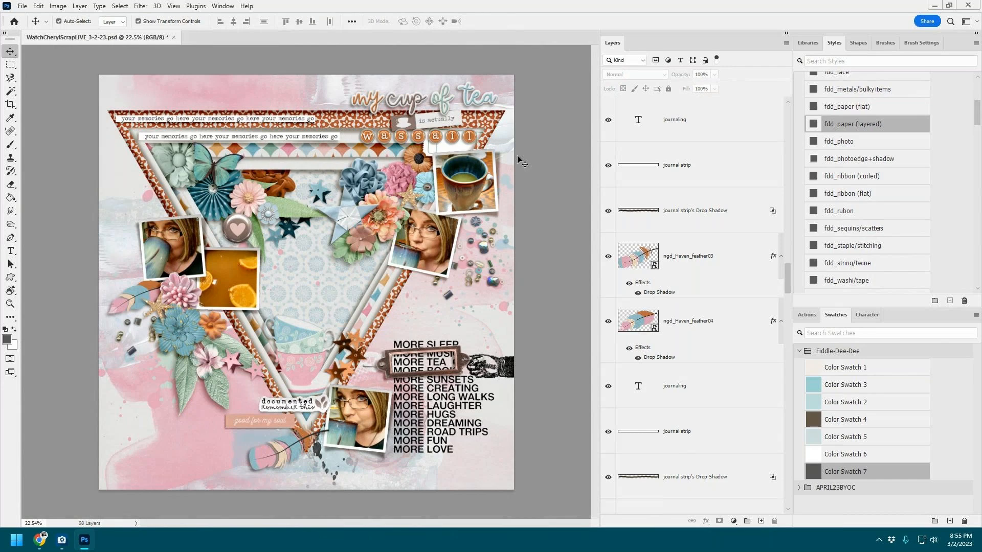
Step: Delete the leftover white ticket/element behind the teacup photo and the wassail letters
{"action": "left_click", "coordinate": [443, 151]}
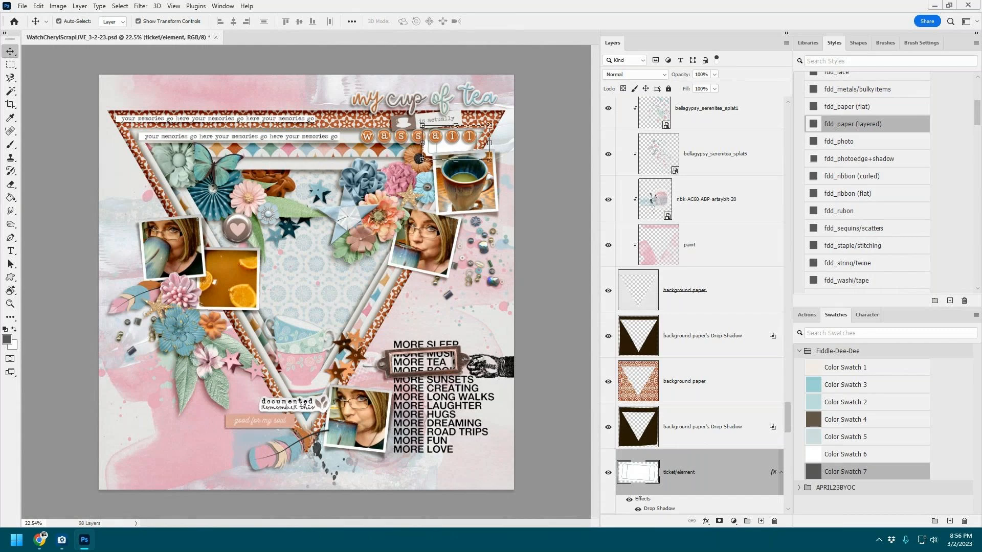
{"action": "key", "text": "alt+Tab"}
{"action": "left_click", "coordinate": [449, 152]}
{"action": "key", "text": "Delete"}
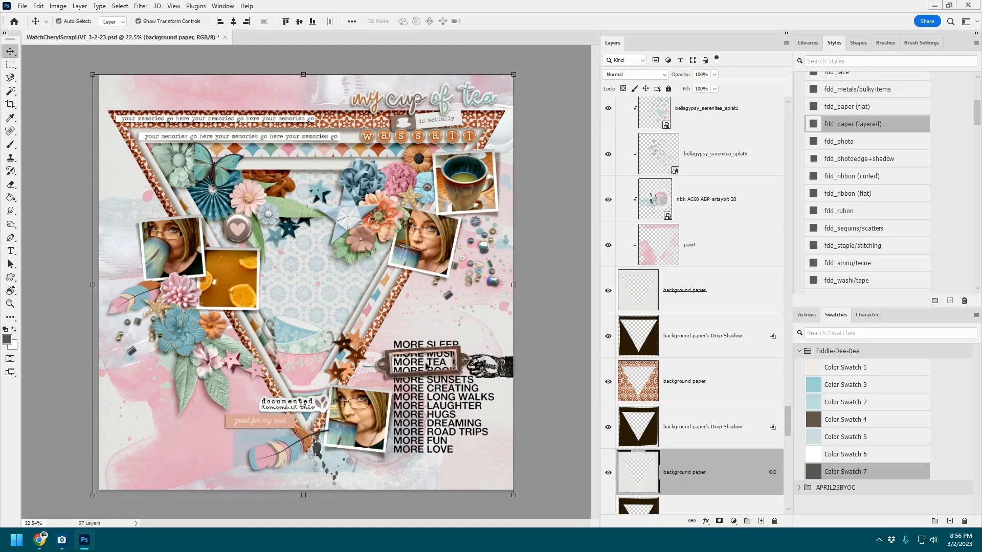
Step: Place nbk-AC60-ABP-artsybit-25 above the top artsybit-15 layer, move it to the page's left edge and clip it to the background paper
{"action": "left_click", "coordinate": [448, 407]}
{"action": "left_click", "coordinate": [124, 197]}
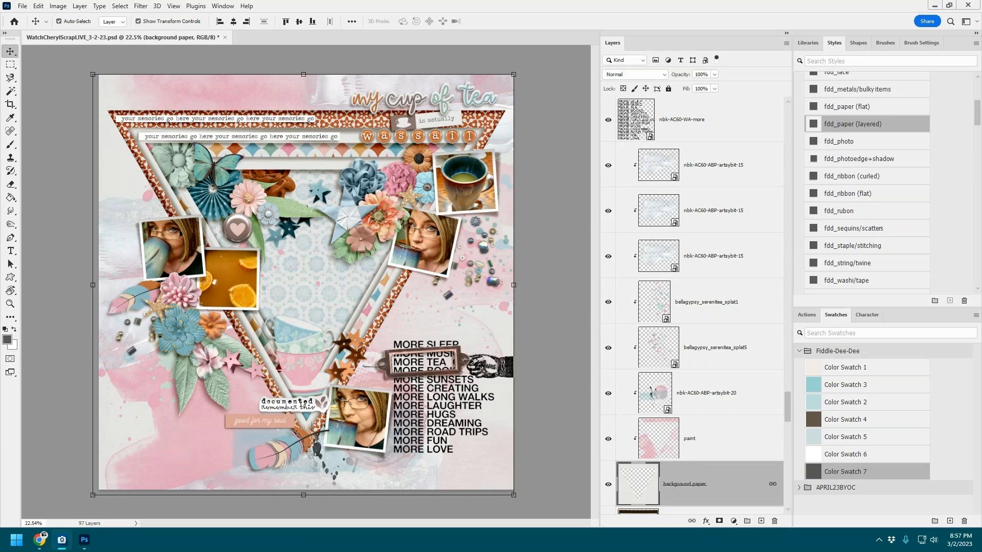
{"action": "left_click", "coordinate": [110, 201]}
{"action": "left_click", "coordinate": [711, 184]}
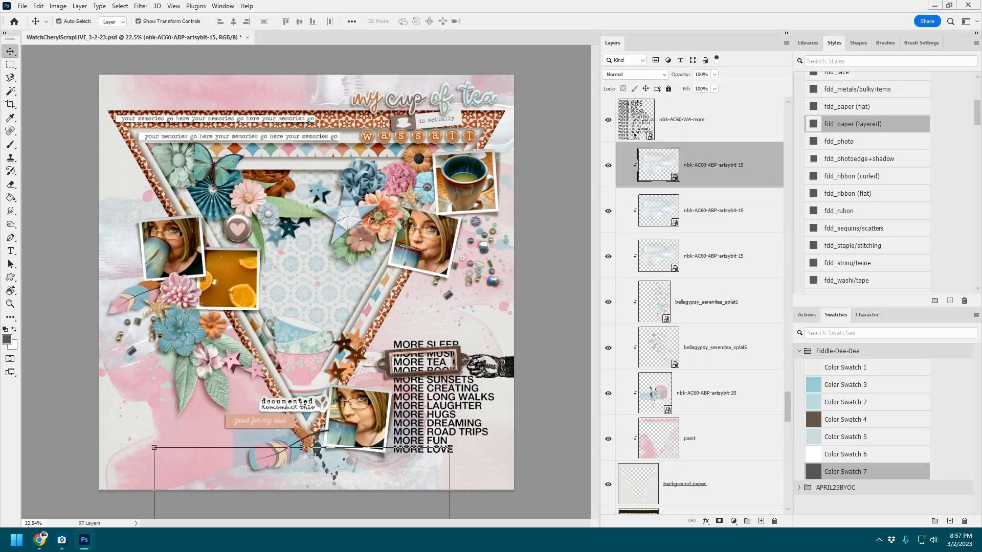
{"action": "key", "text": "ctrl+v"}
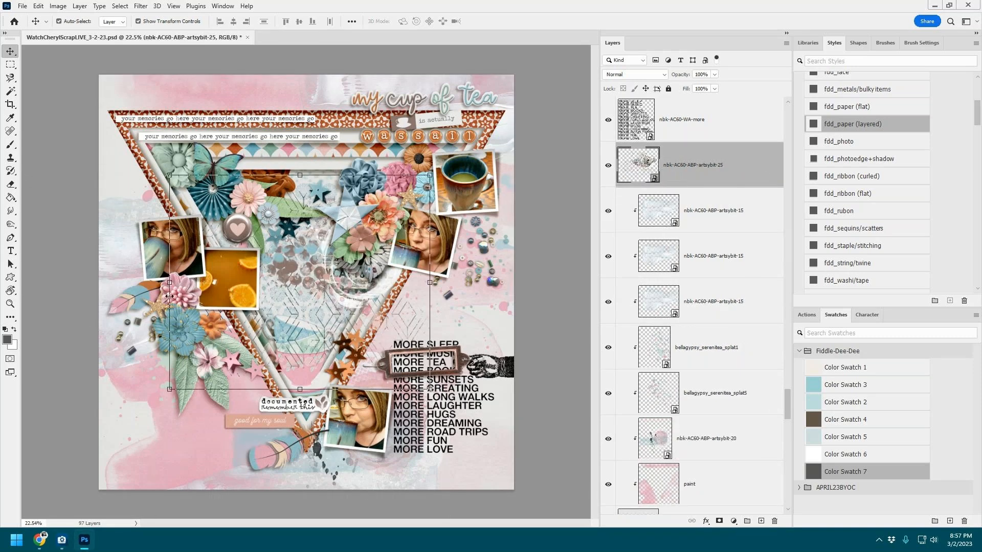
{"action": "left_click_drag", "start_coordinate": [287, 274], "coordinate": [187, 246]}
{"action": "key", "text": "ctrl+alt+g"}
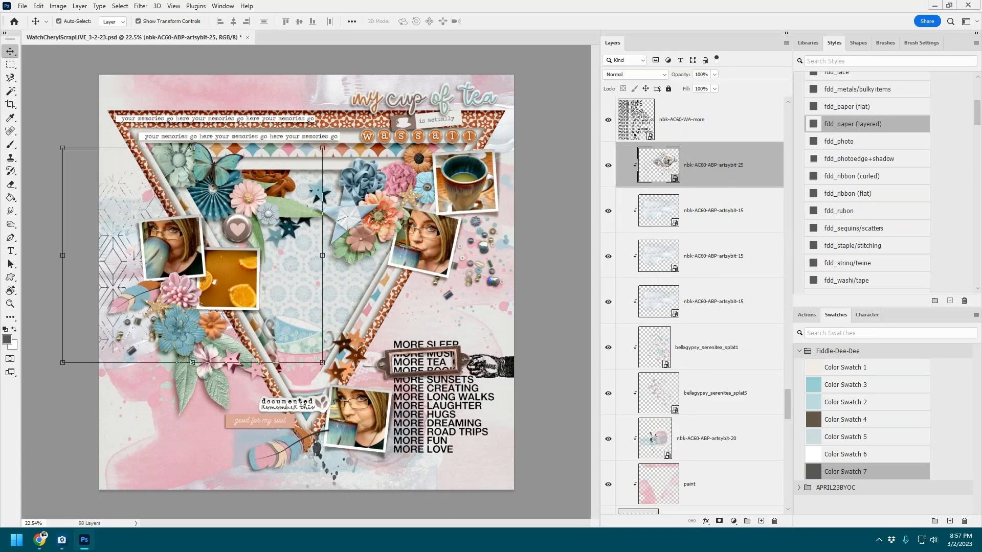
Step: Add nbk-AC60-ABP-artsybit-30 clipped to the background paper and shift it so its arrows show below the lower-left flower cluster
{"action": "key", "text": "ctrl+v"}
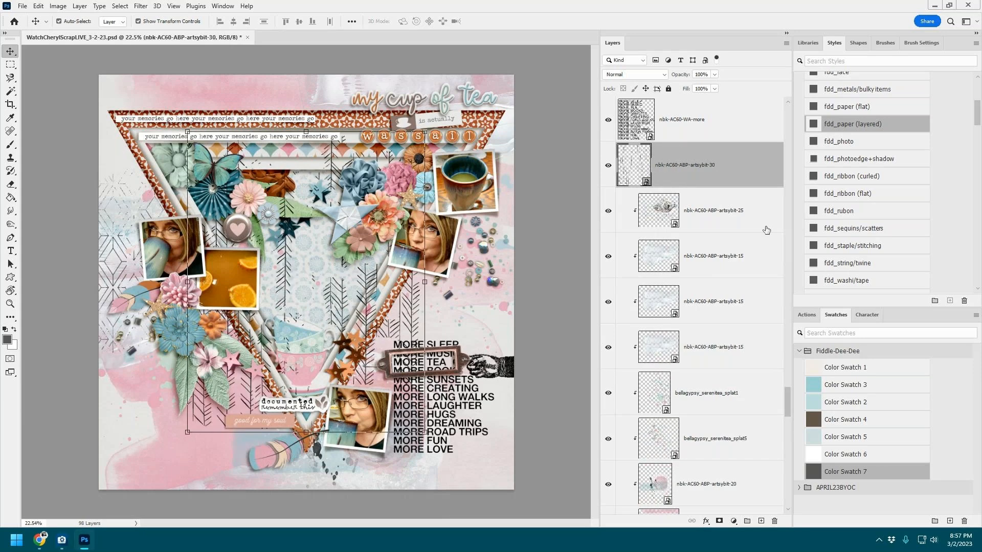
{"action": "key", "text": "ctrl+alt+g"}
{"action": "mouse_move", "coordinate": [302, 309]}
{"action": "left_mouse_down"}
{"action": "mouse_move", "coordinate": [219, 338]}
{"action": "mouse_move", "coordinate": [214, 308]}
{"action": "mouse_move", "coordinate": [250, 286]}
{"action": "mouse_move", "coordinate": [266, 331]}
{"action": "mouse_move", "coordinate": [291, 324]}
{"action": "left_mouse_up"}
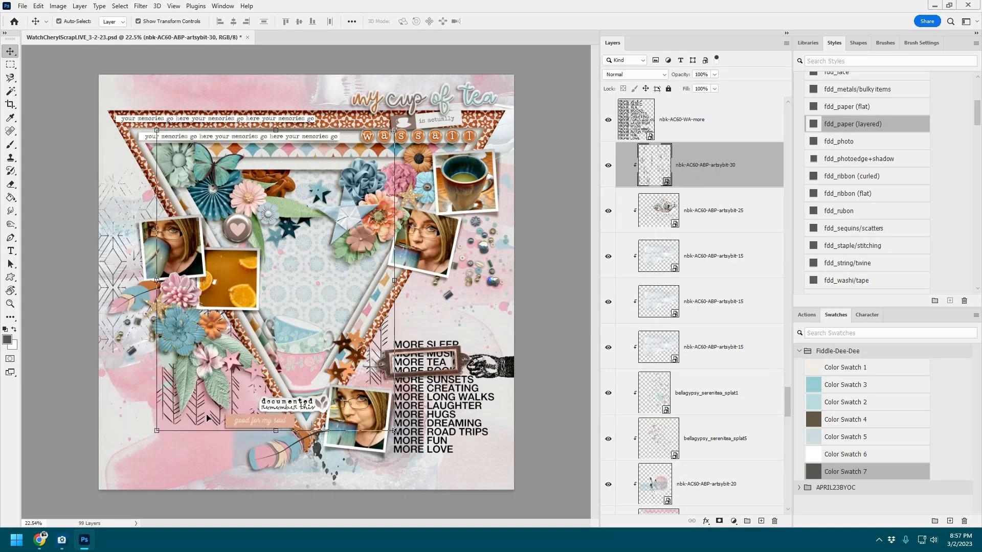
Step: Duplicate the artsybit-30 arrows, clip the copy to the background paper and position it along the page's upper-right edge
{"action": "left_click_drag", "start_coordinate": [701, 175], "coordinate": [700, 149]}
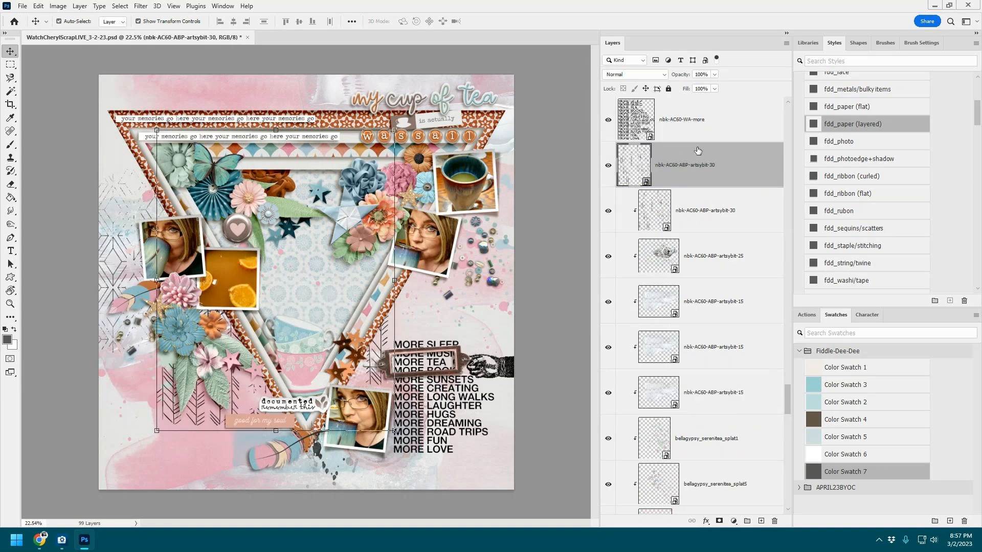
{"action": "left_click_drag", "start_coordinate": [345, 257], "coordinate": [511, 102]}
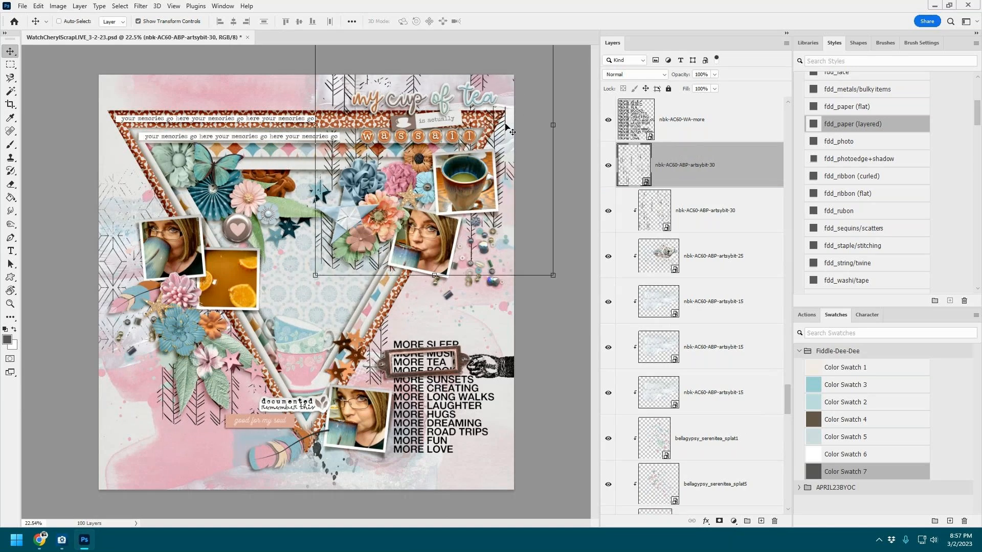
{"action": "key", "text": "ctrl+alt+g"}
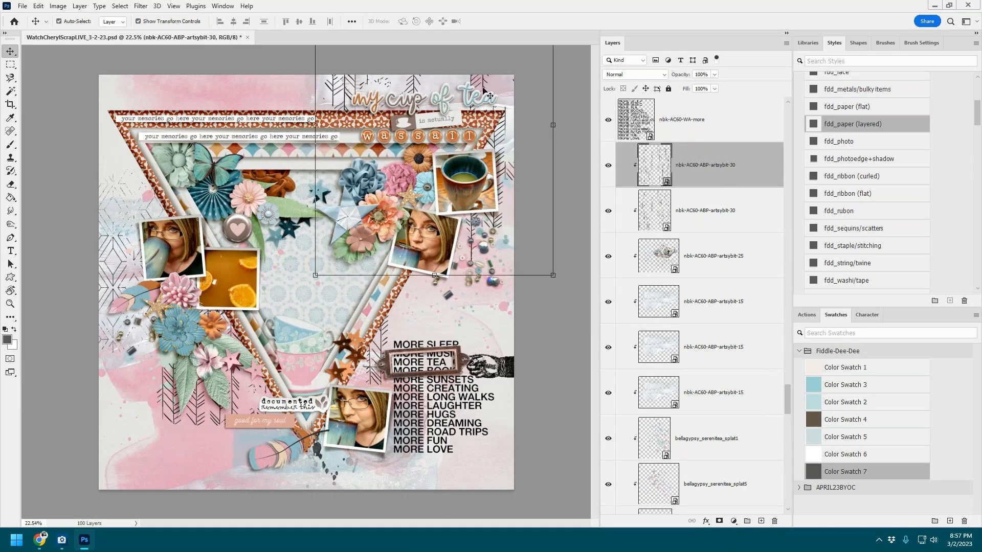
{"action": "left_click_drag", "start_coordinate": [484, 88], "coordinate": [563, 122]}
{"action": "left_click_drag", "start_coordinate": [495, 246], "coordinate": [515, 207]}
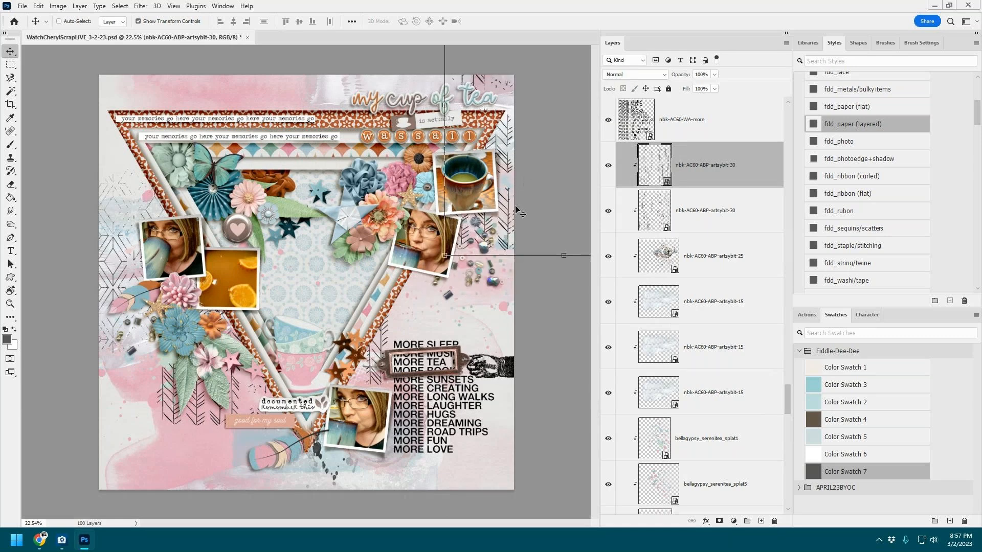
Step: Reduce the fill of the nbk-AC60-WA-more word art to 80%
{"action": "left_click", "coordinate": [526, 335], "text": "ctrl"}
{"action": "left_click", "coordinate": [287, 350], "text": "ctrl"}
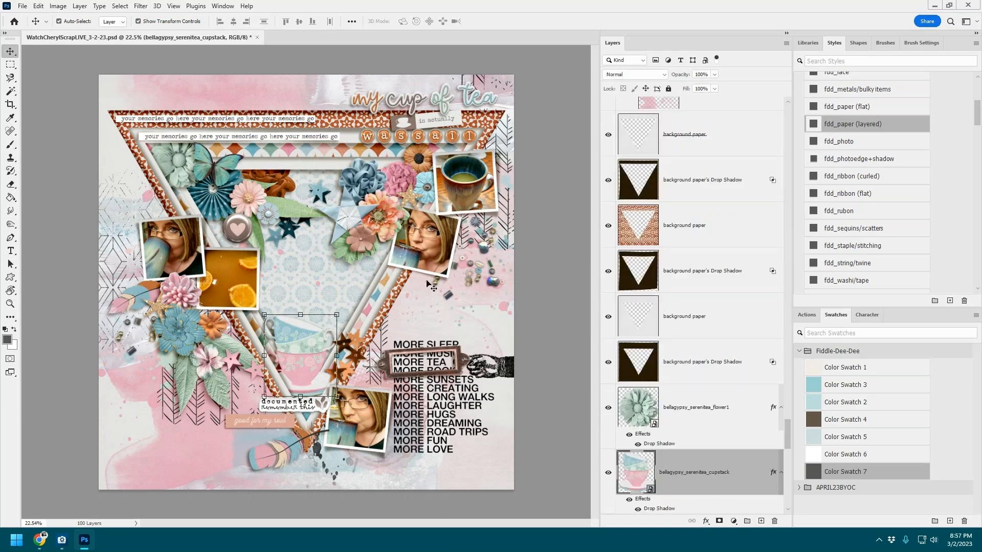
{"action": "key", "text": "ctrl+plus"}
{"action": "scroll", "coordinate": [429, 286], "scroll_direction": "down", "scroll_amount": 1}
{"action": "left_click", "coordinate": [462, 443]}
{"action": "left_click", "coordinate": [460, 432]}
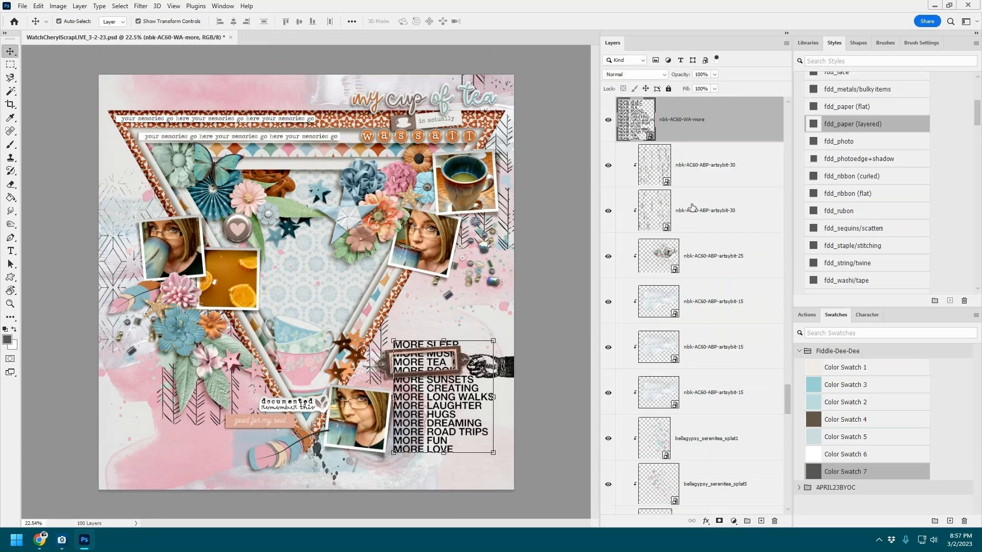
{"action": "left_click", "coordinate": [715, 89]}
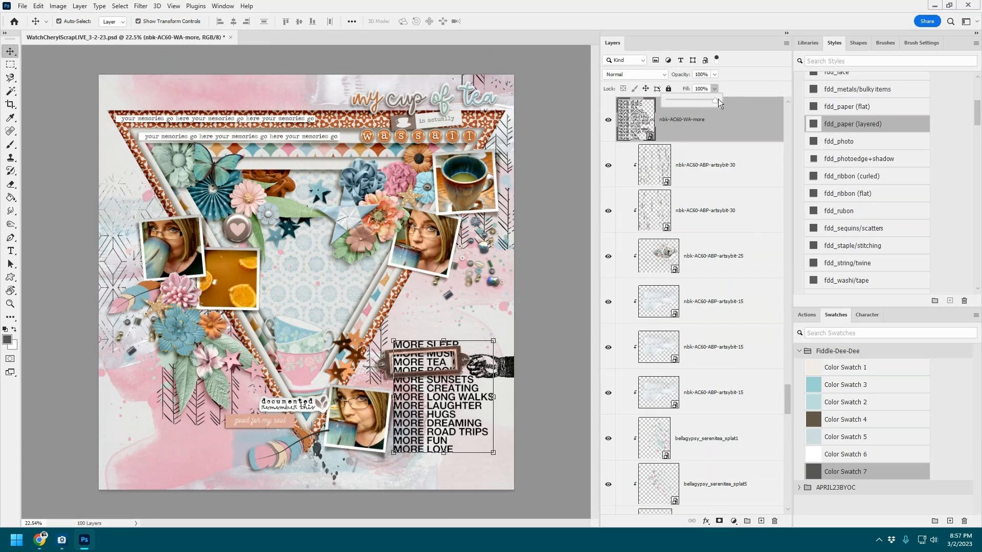
{"action": "left_click_drag", "start_coordinate": [707, 103], "coordinate": [705, 105]}
Step: Apply the Mommyish - Stamp IVb style to the nbk-AC60-WA-more word art and the nbk-AC60-ABP-stamp-7 pointing hand
{"action": "left_click", "coordinate": [672, 118], "text": "ctrl"}
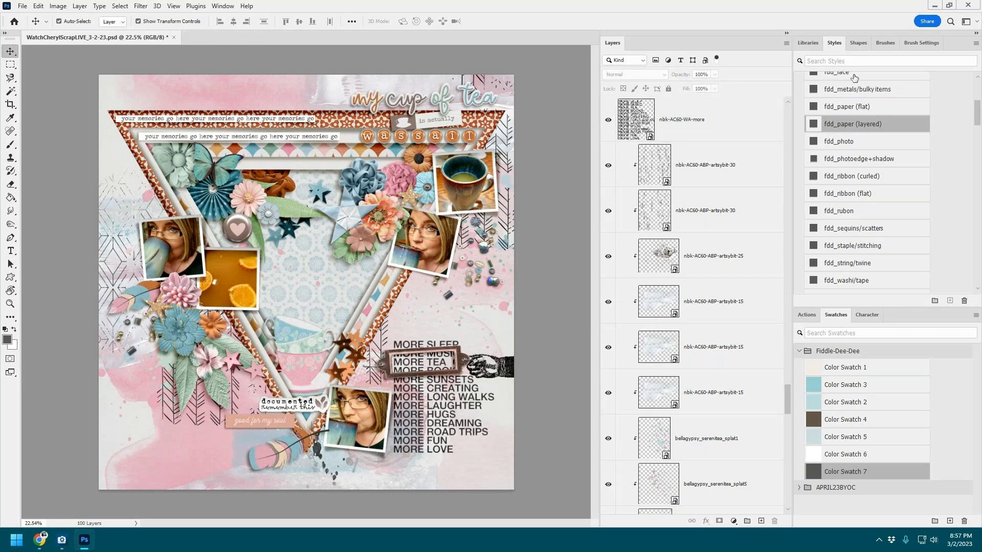
{"action": "scroll", "coordinate": [941, 174], "scroll_direction": "down", "scroll_amount": 3}
{"action": "left_click_drag", "start_coordinate": [976, 123], "coordinate": [971, 264]}
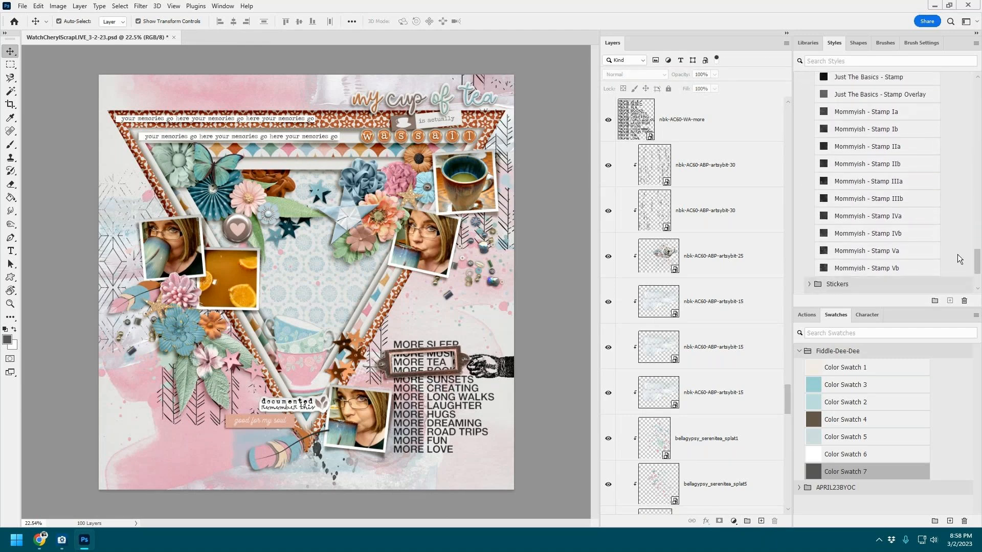
{"action": "left_click", "coordinate": [889, 234]}
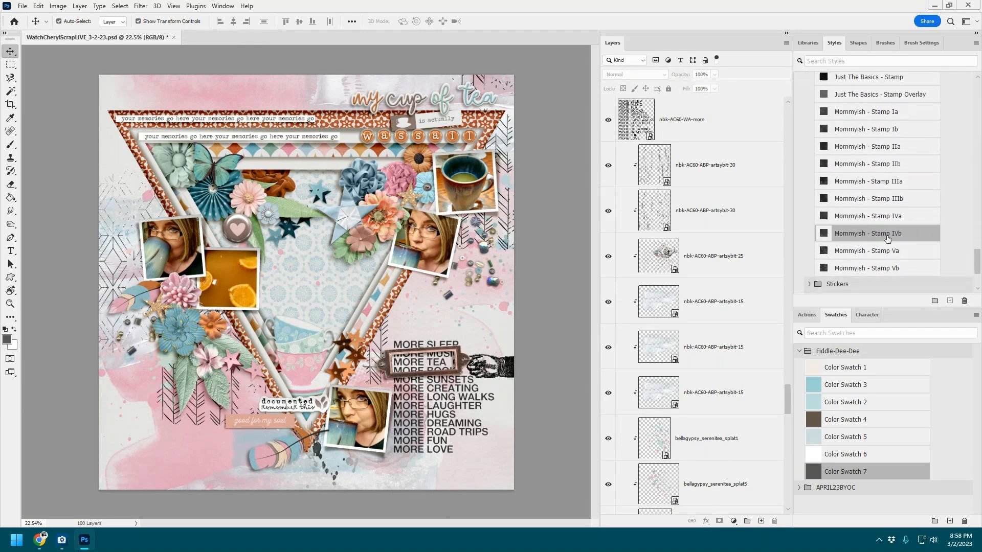
{"action": "left_click", "coordinate": [726, 130]}
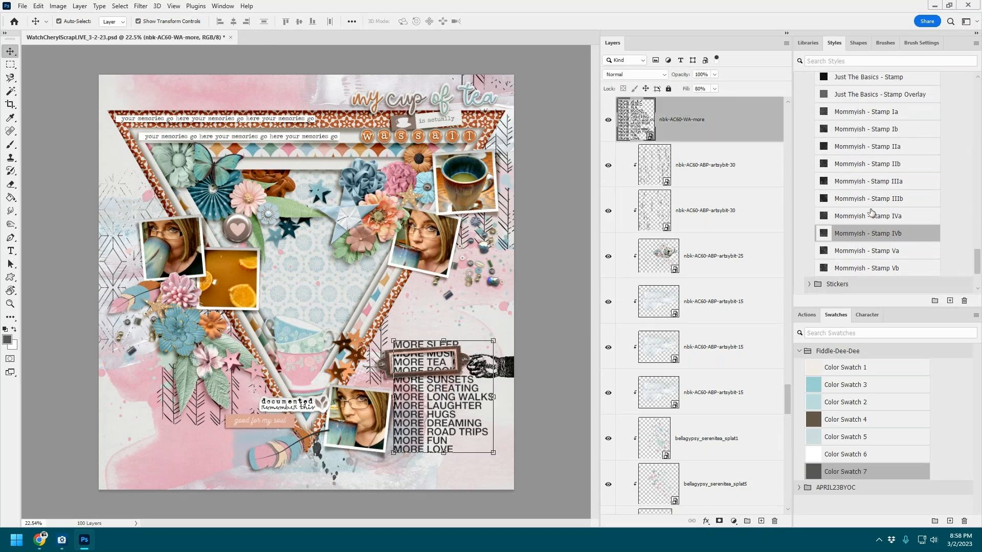
{"action": "left_click", "coordinate": [888, 234]}
{"action": "left_click", "coordinate": [496, 366]}
{"action": "left_click", "coordinate": [869, 234]}
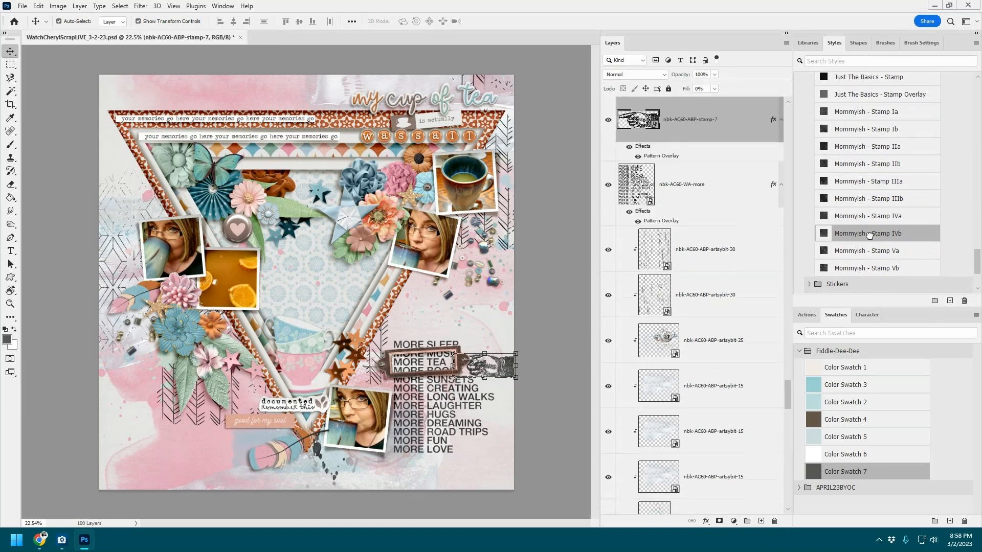
{"action": "left_click", "coordinate": [577, 256]}
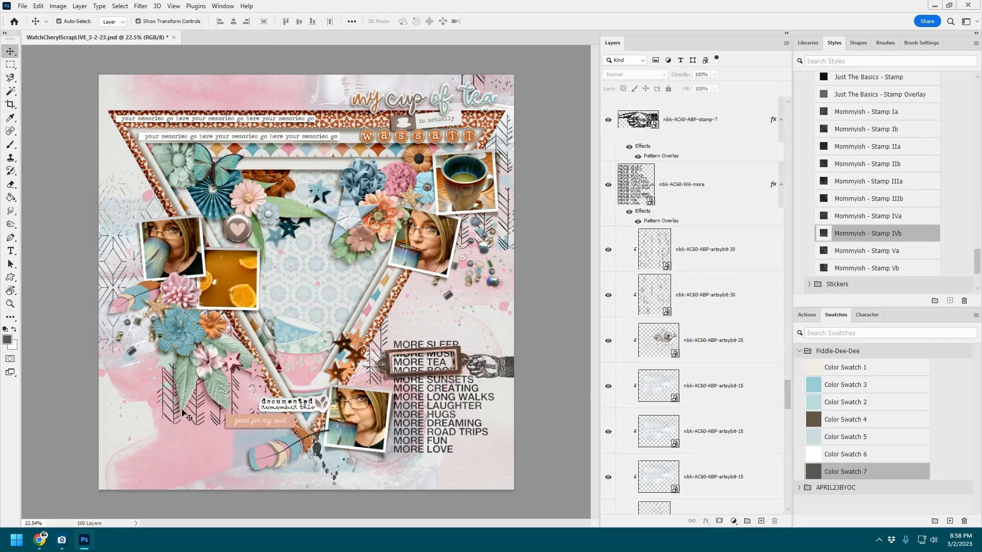
Step: Apply the Mommyish - Stamp IVb style to both artsybit-30 layers and the artsybit-25 layer
{"action": "left_click", "coordinate": [686, 201]}
{"action": "left_click", "coordinate": [691, 239]}
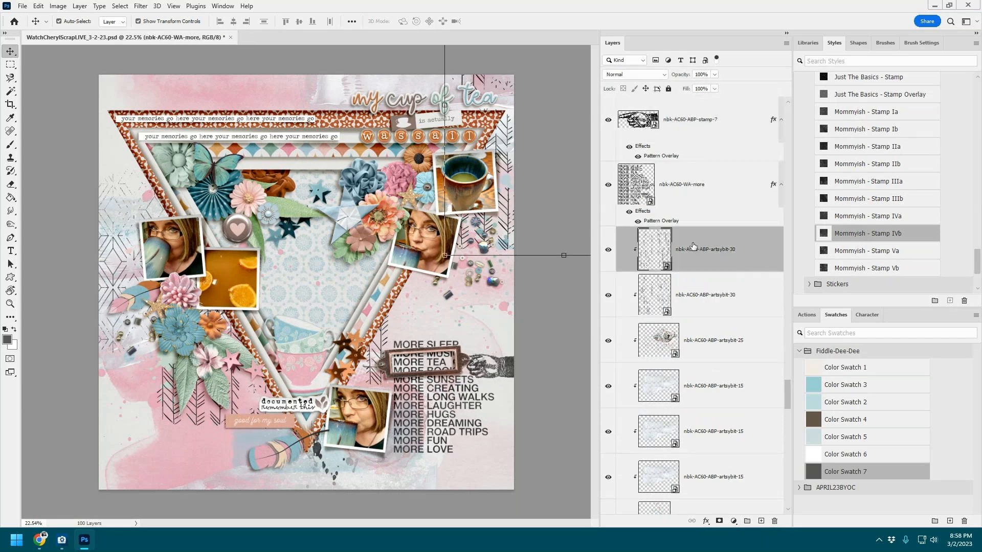
{"action": "left_click", "coordinate": [892, 235]}
{"action": "left_click", "coordinate": [739, 317]}
{"action": "left_click", "coordinate": [878, 235]}
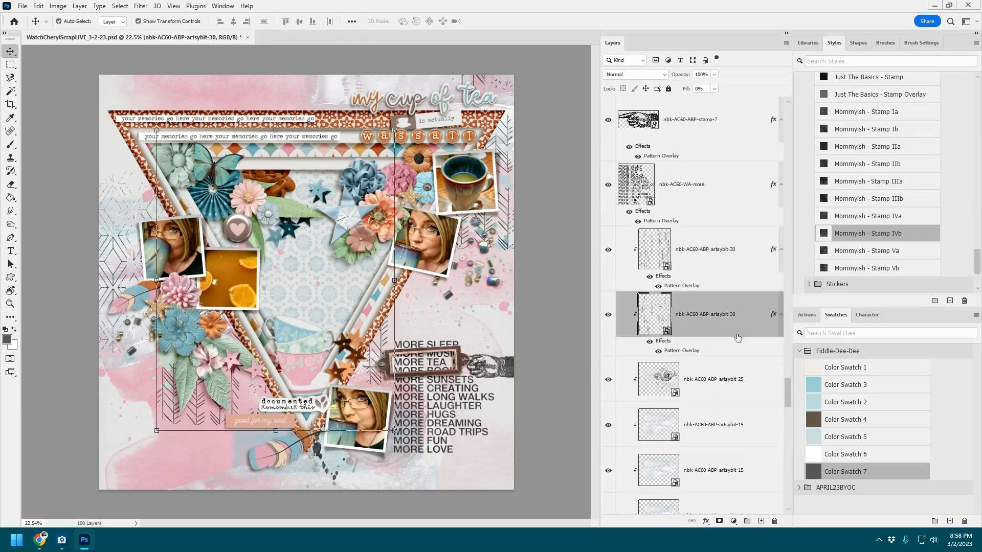
{"action": "key", "text": "alt+bracketleft"}
{"action": "left_click", "coordinate": [869, 234]}
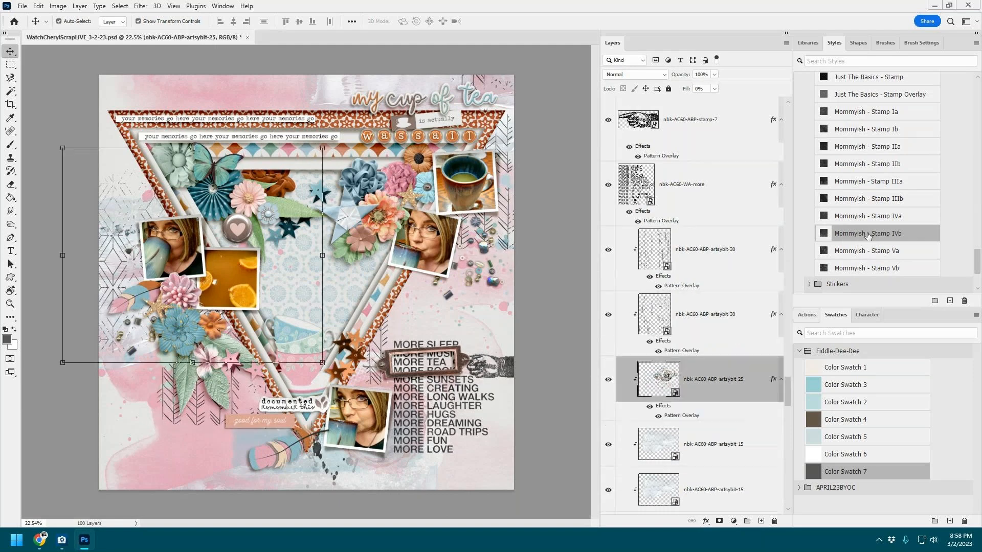
{"action": "left_click", "coordinate": [536, 239]}
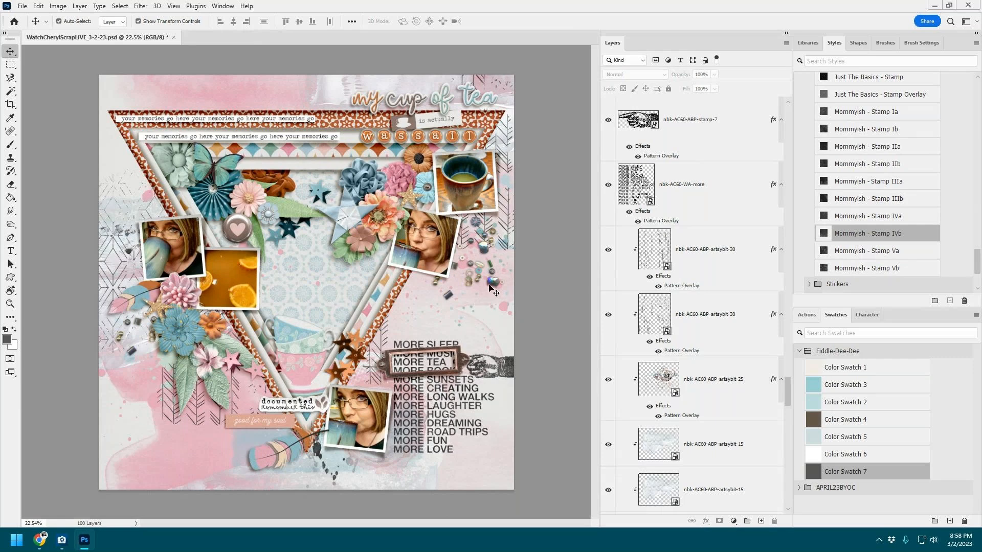
Step: Move the right-hand bead scatter between the tilted portrait photo and the MORE word art, and save the layout over its existing PSD file
{"action": "left_click_drag", "start_coordinate": [490, 289], "coordinate": [452, 285]}
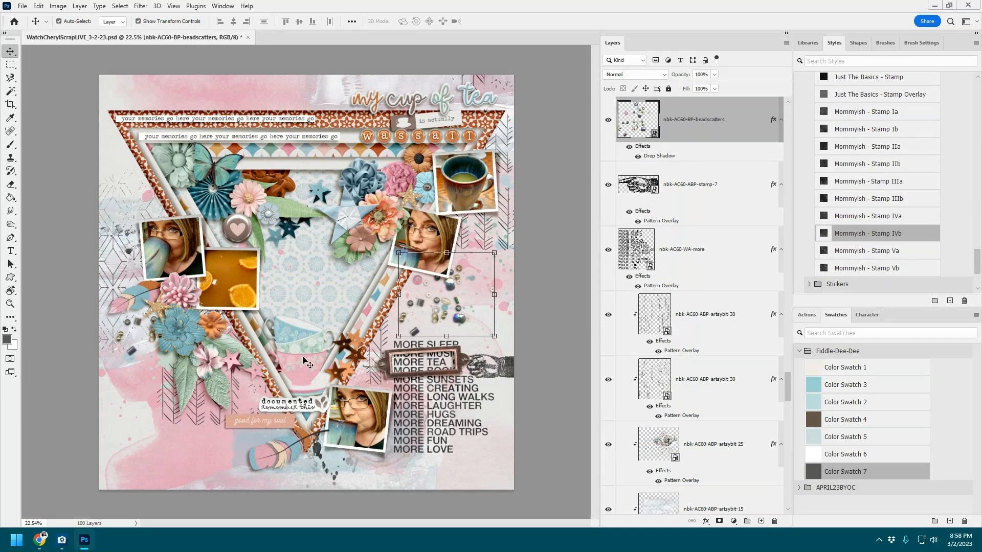
{"action": "left_click", "coordinate": [23, 7]}
{"action": "left_click", "coordinate": [38, 130]}
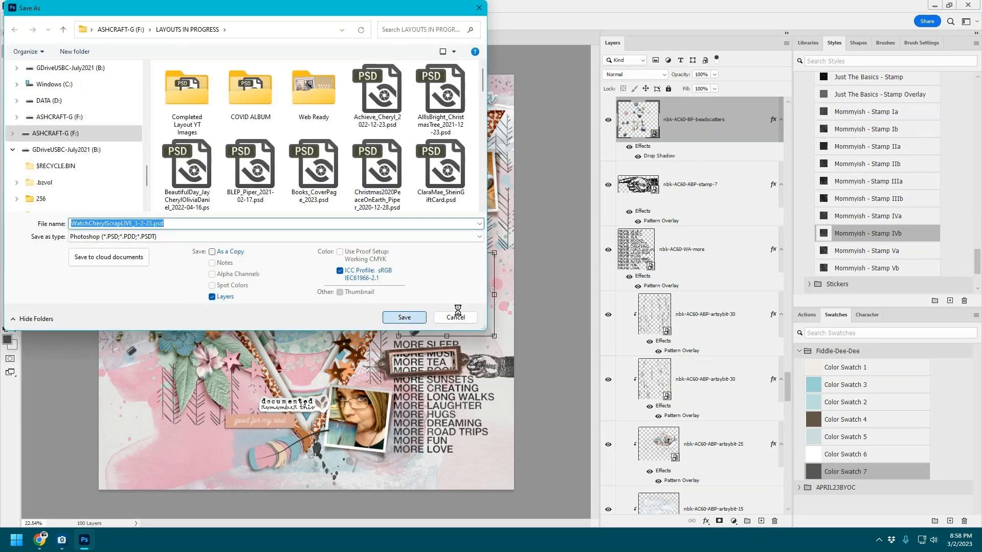
{"action": "left_click", "coordinate": [410, 318]}
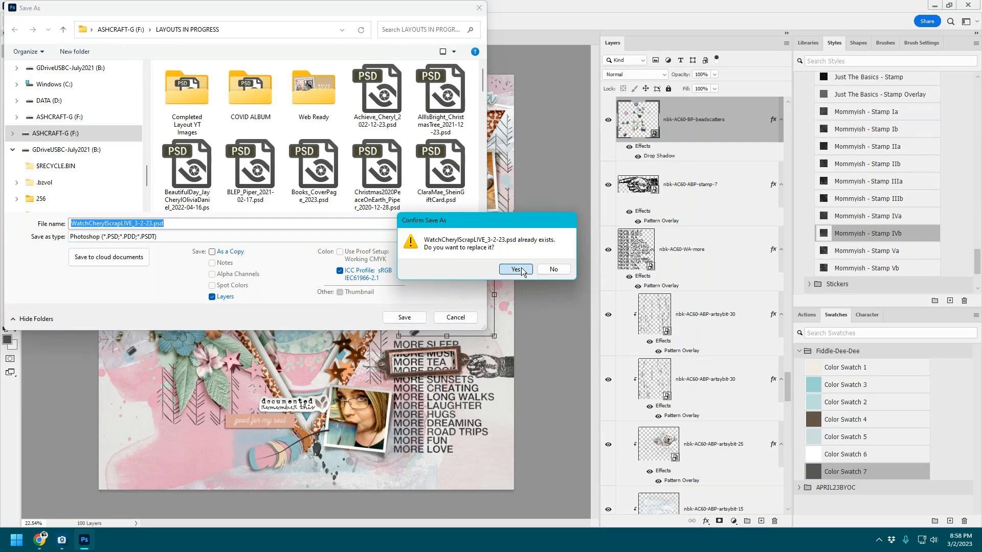
{"action": "left_click", "coordinate": [520, 269]}
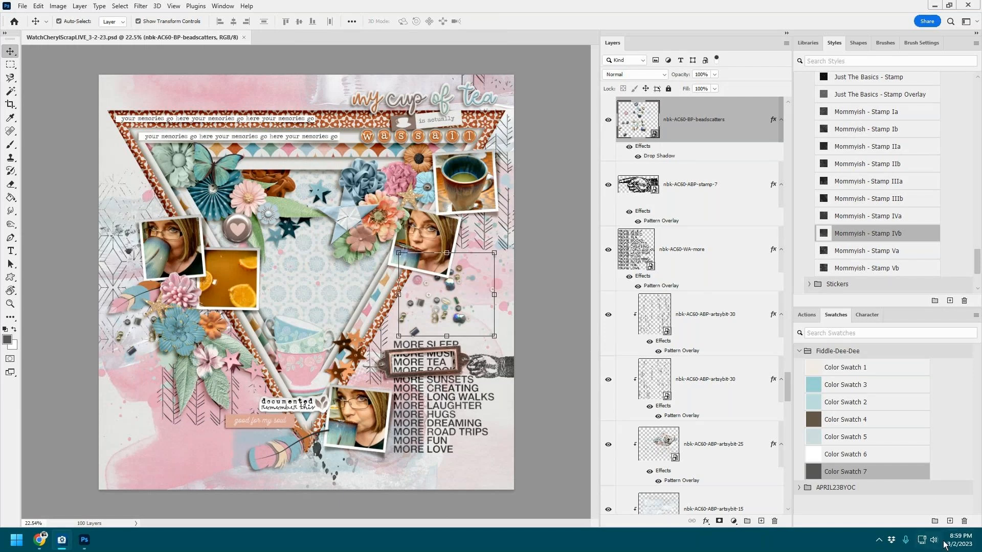
{"action": "left_click", "coordinate": [959, 540]}
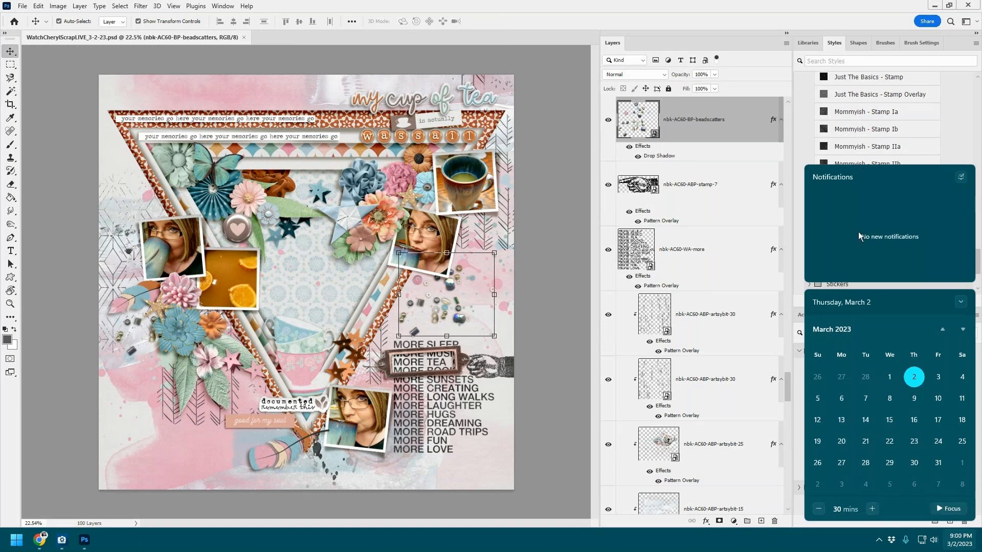
{"action": "left_click", "coordinate": [566, 468]}
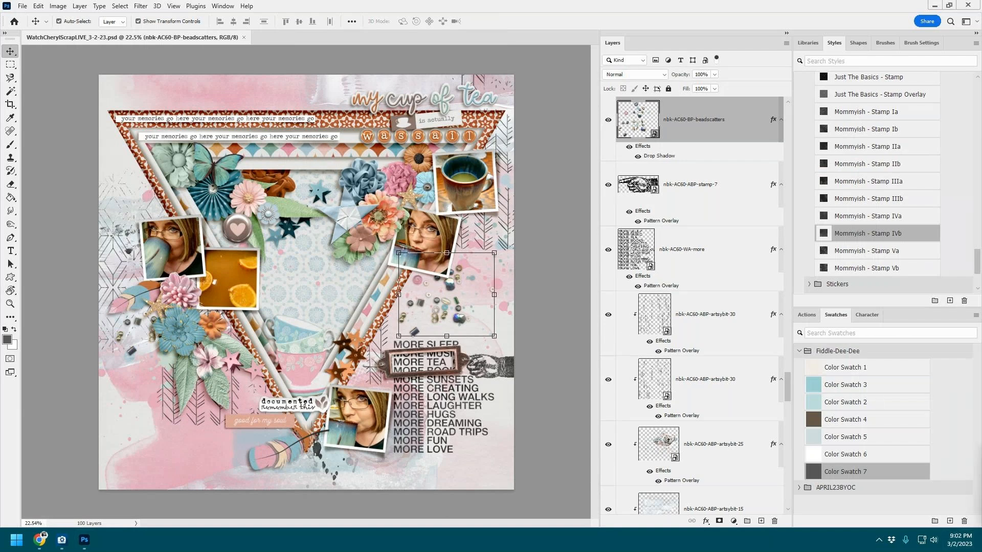
{"action": "key", "text": "super+d"}
{"action": "key", "text": "super+d"}
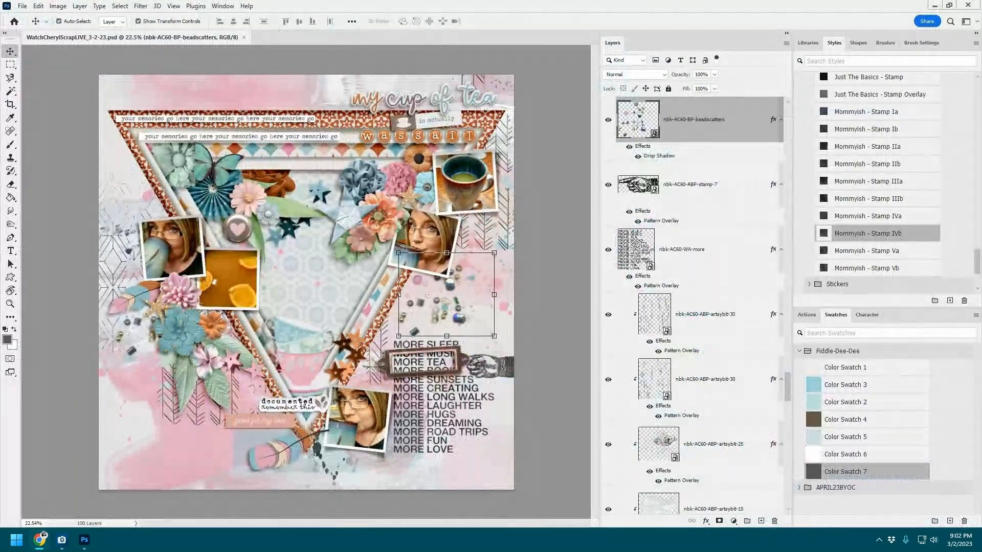